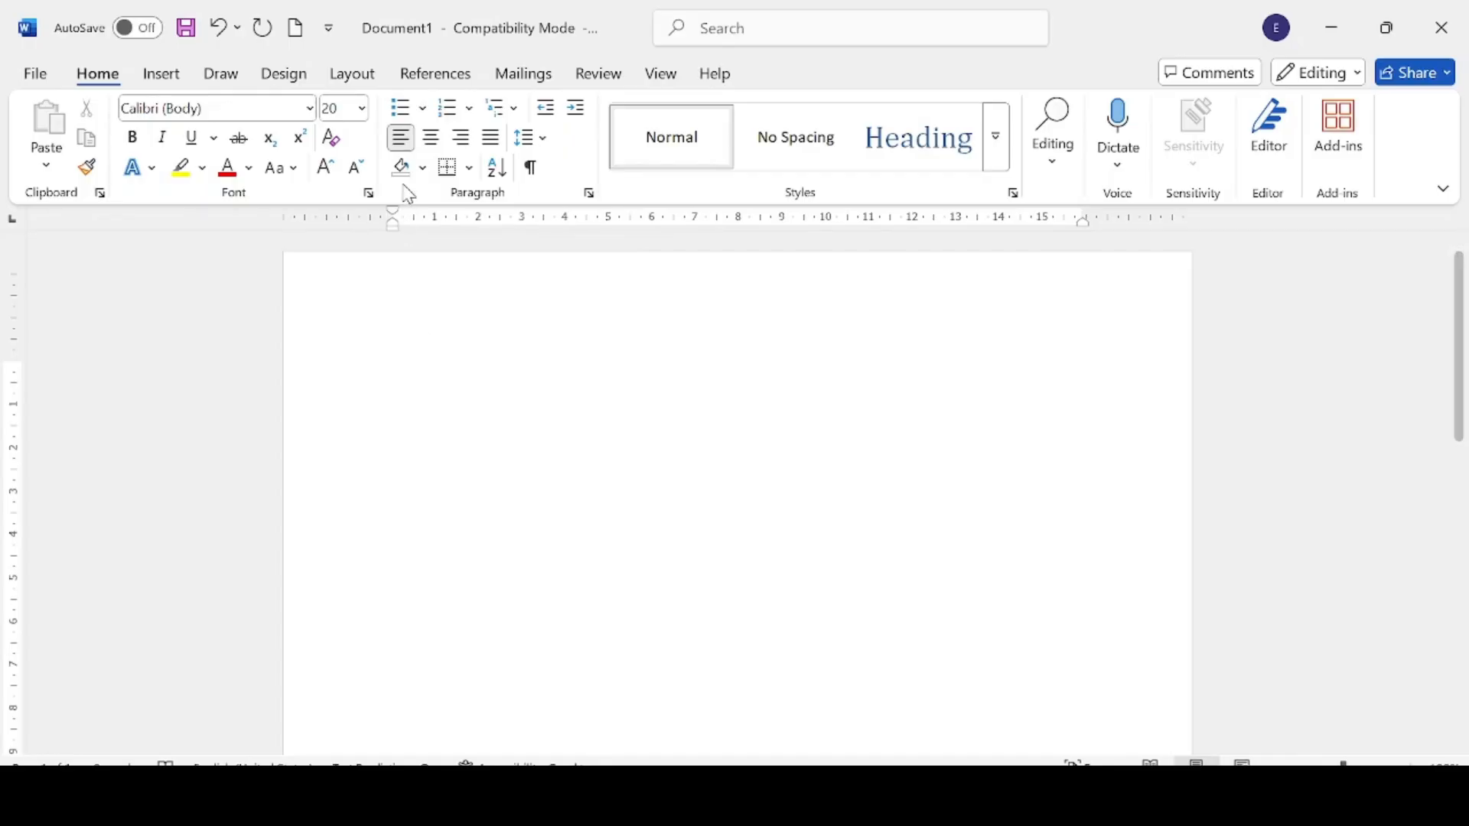
# Create a bulleted list with solid round bullets containing Pen, Pencil, Laptop and Phone
pyautogui.click(426, 109)
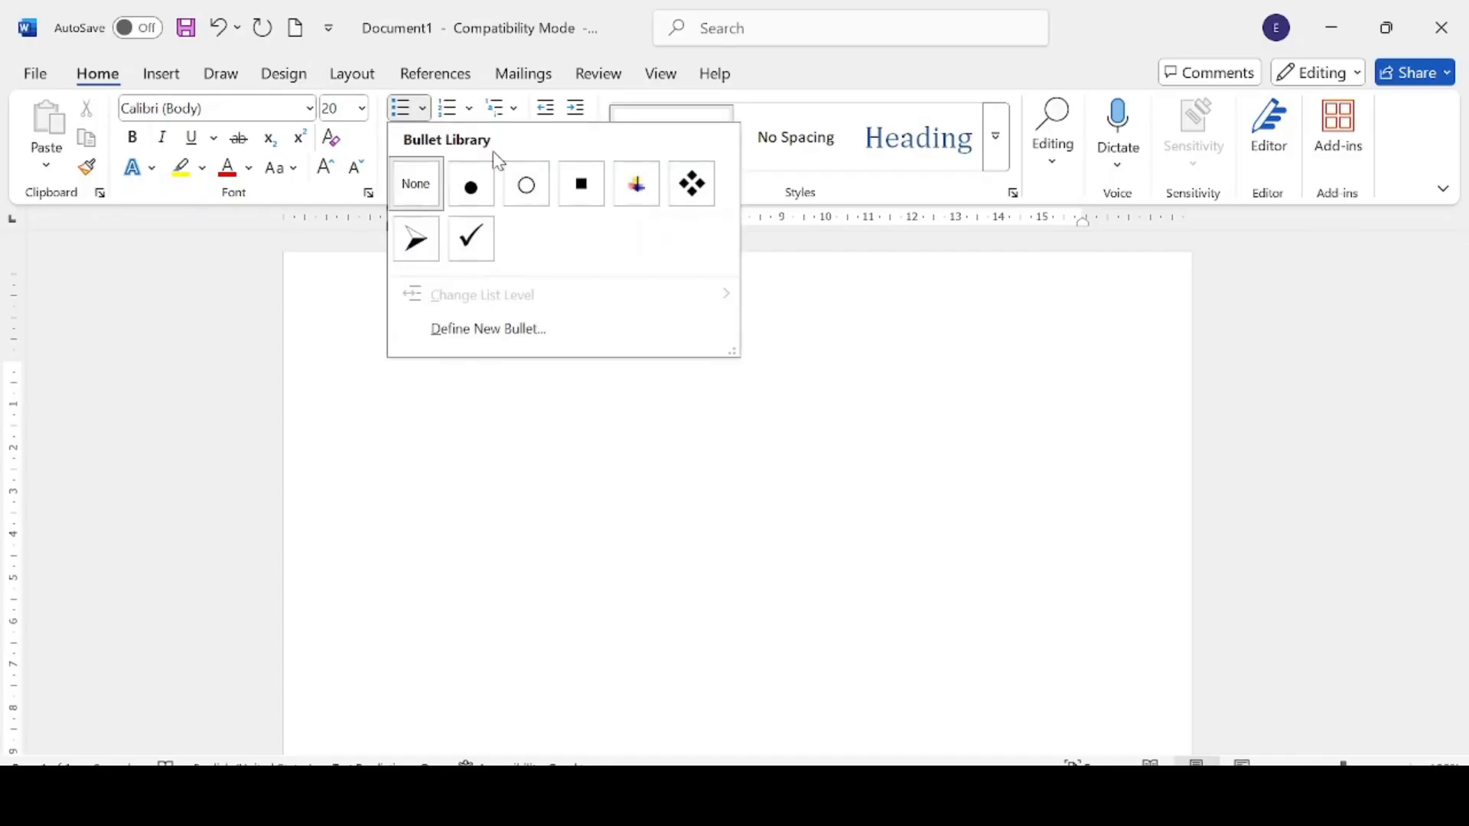
pyautogui.click(488, 182)
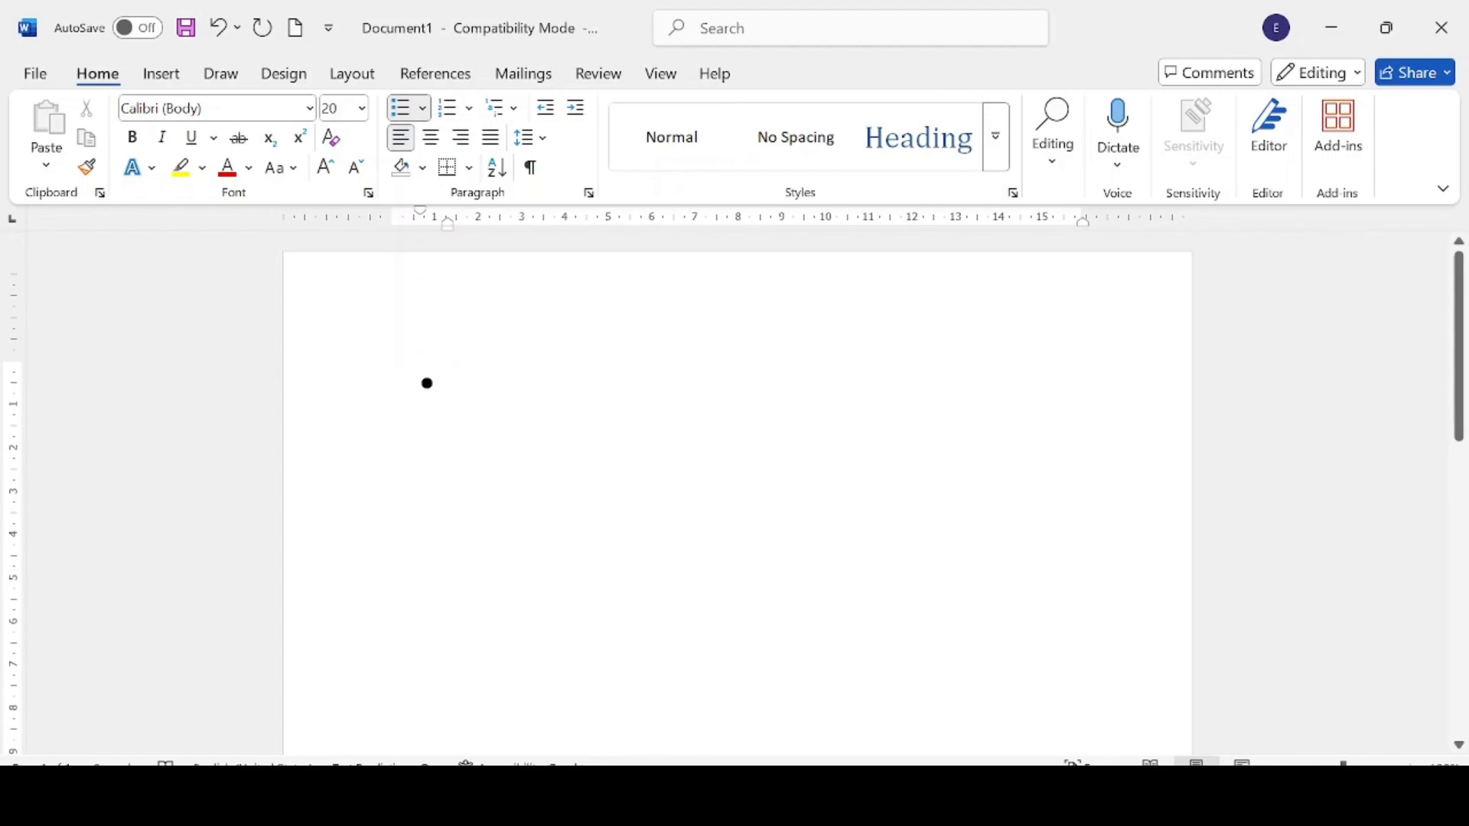
pyautogui.write('pen')
pyautogui.press('Return')
pyautogui.write('pencil')
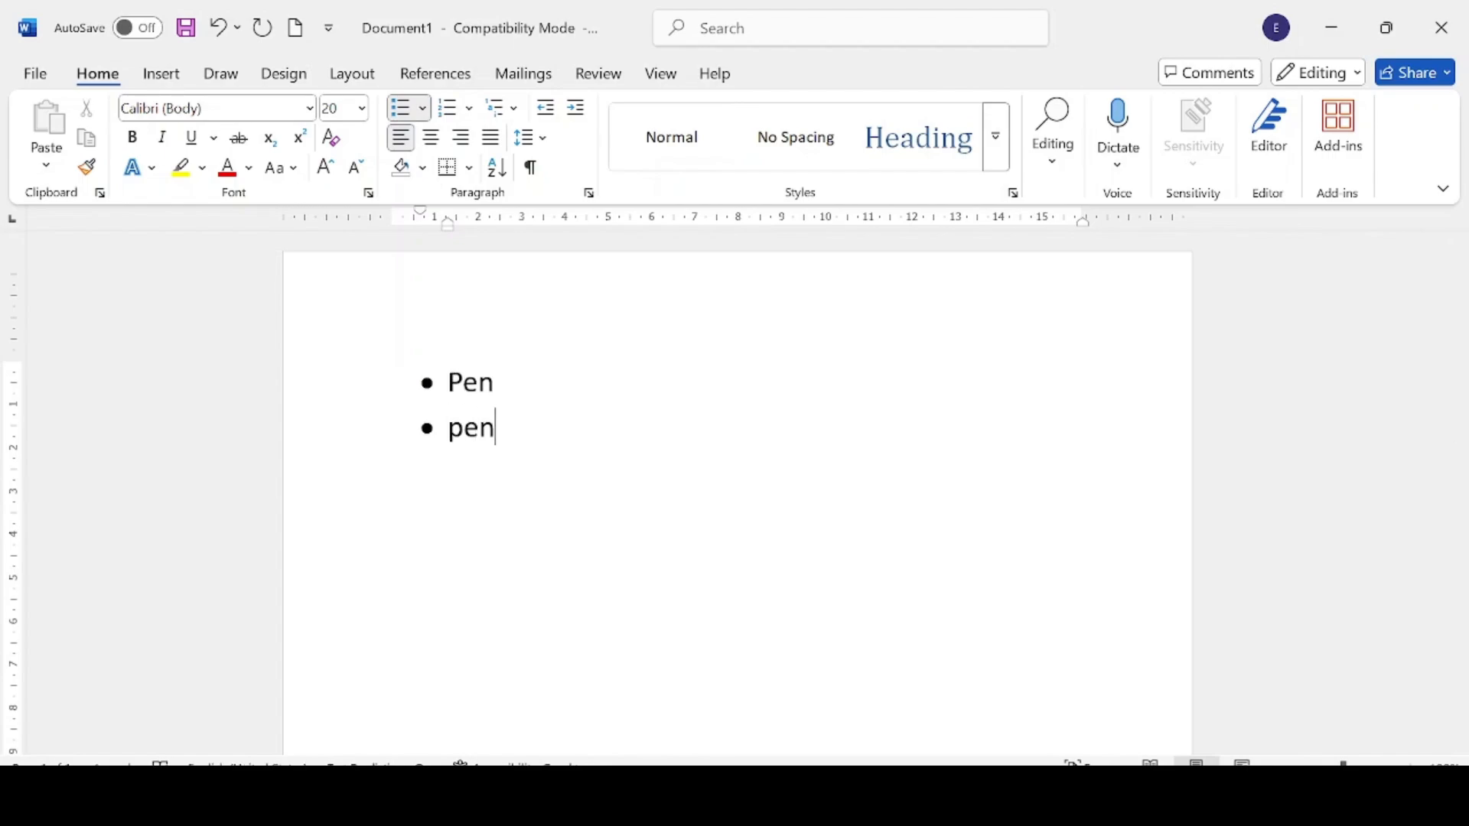
pyautogui.press('Return')
pyautogui.write('laptop')
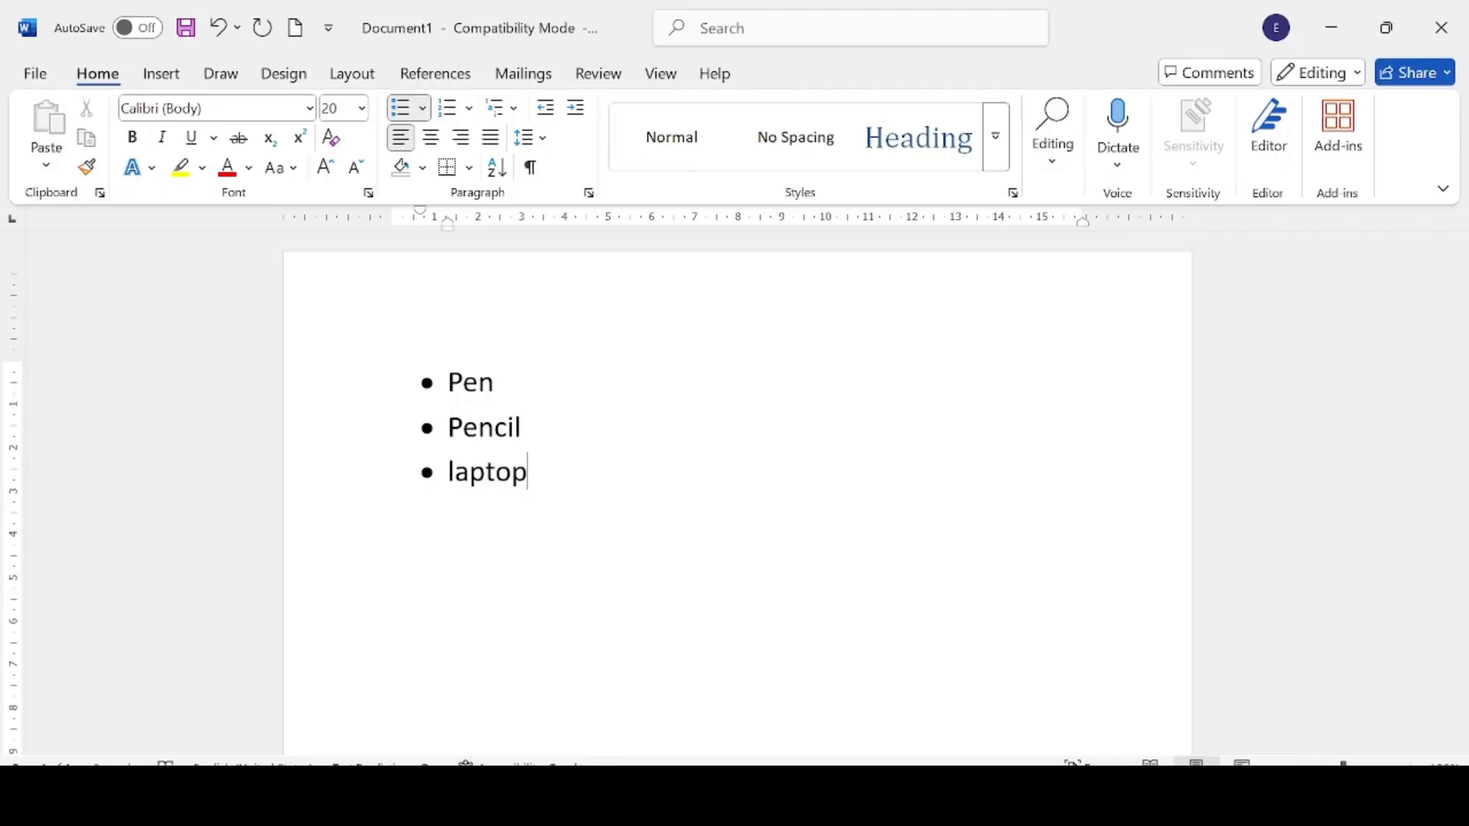
pyautogui.press('Return')
pyautogui.write('phone')
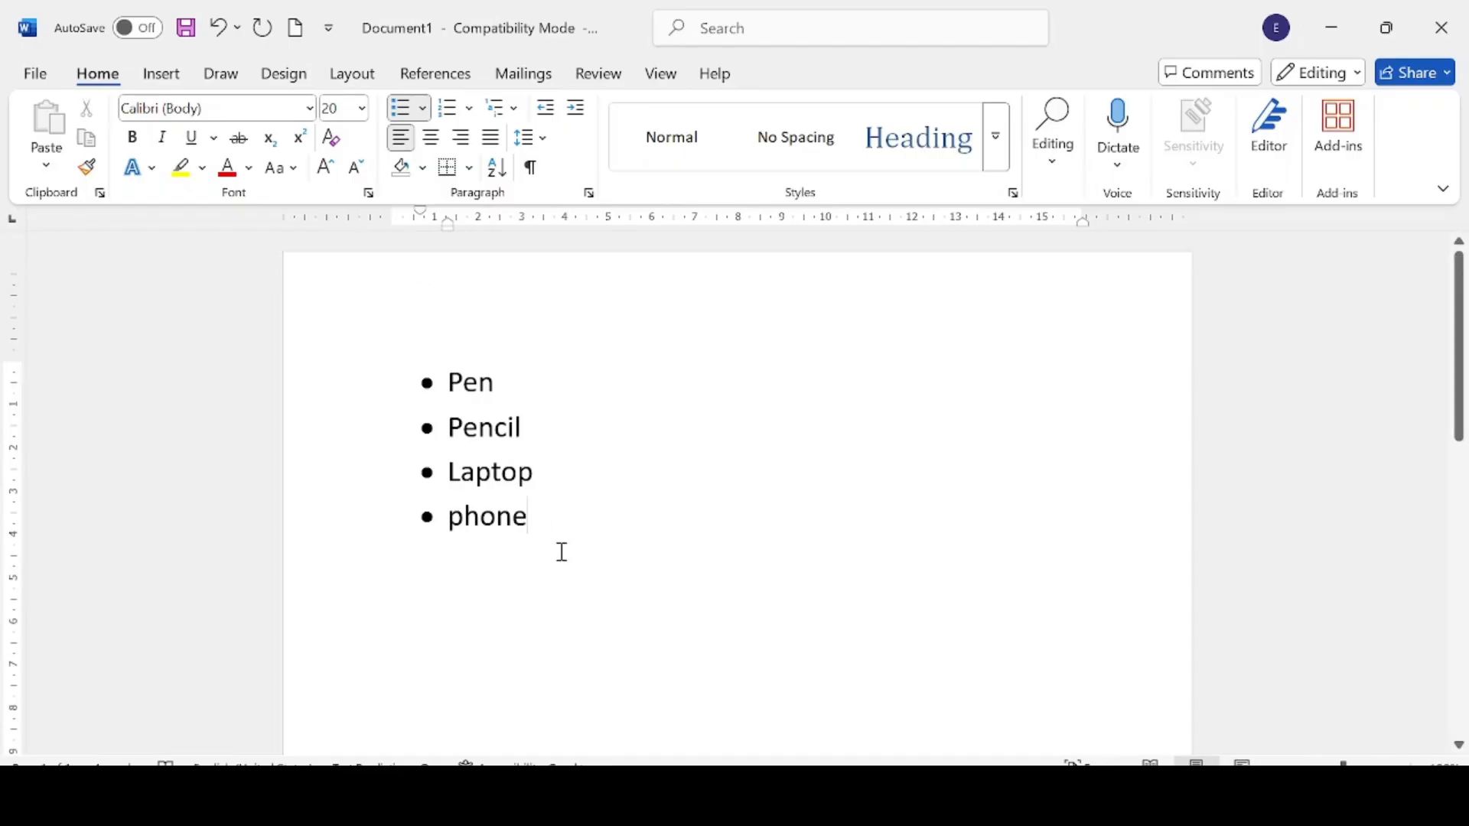
# End the bulleted list and add the unbulleted line "Computer component" below it, separated by a blank line
pyautogui.press('Return')
pyautogui.press('BackSpace')
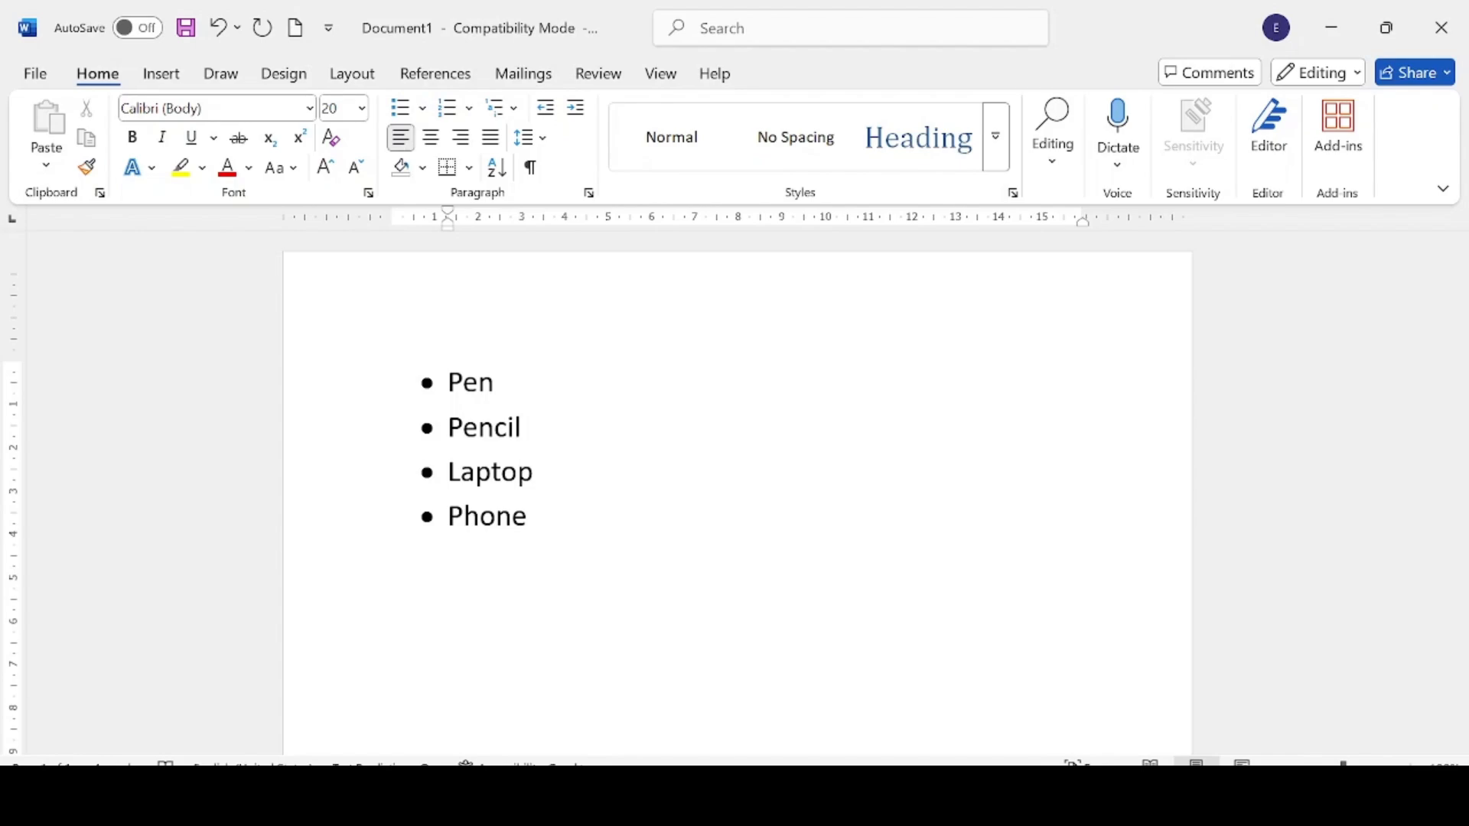
pyautogui.write('compute')
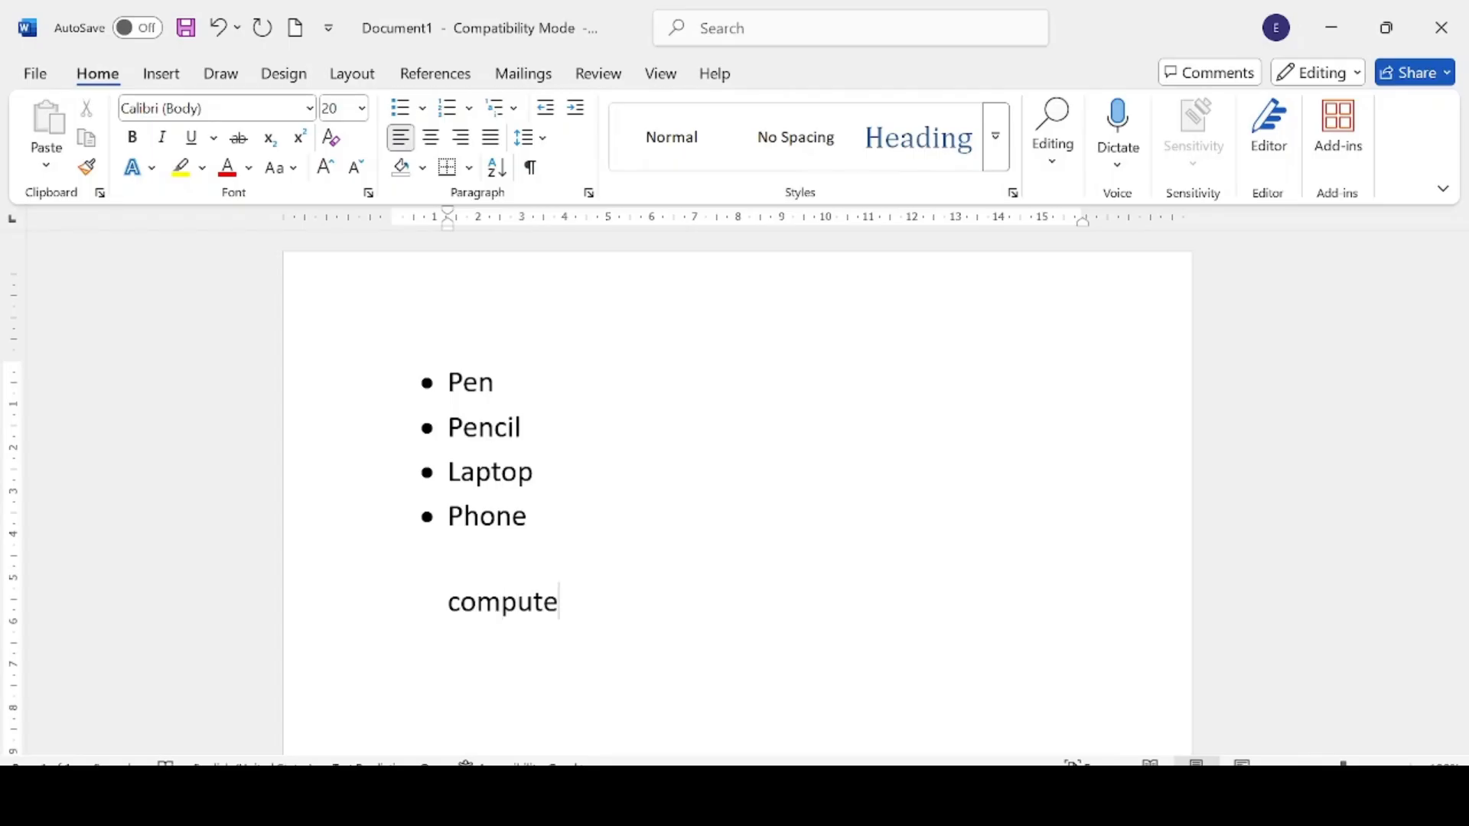
pyautogui.write('r com')
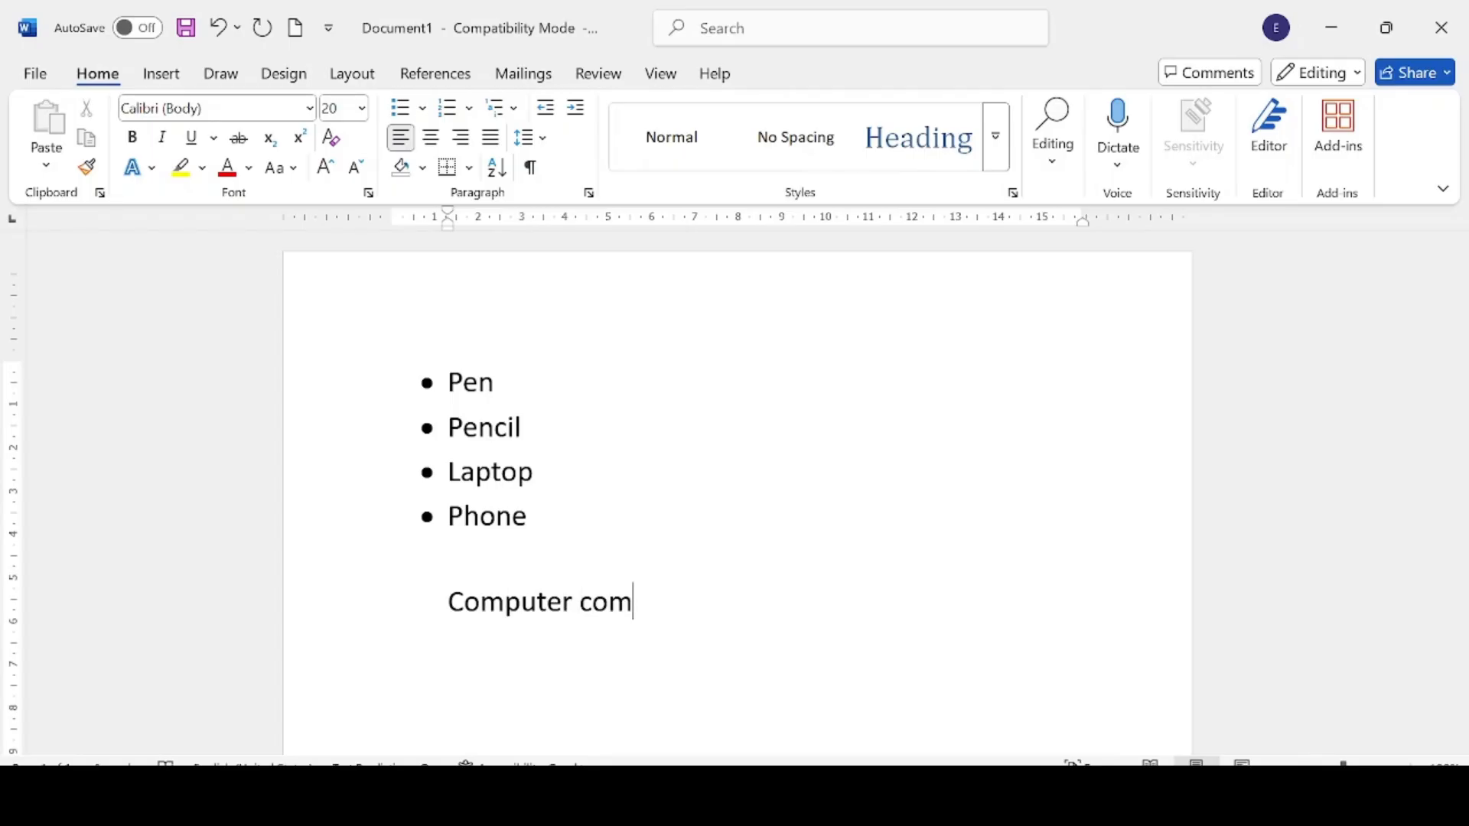
pyautogui.write('ponent')
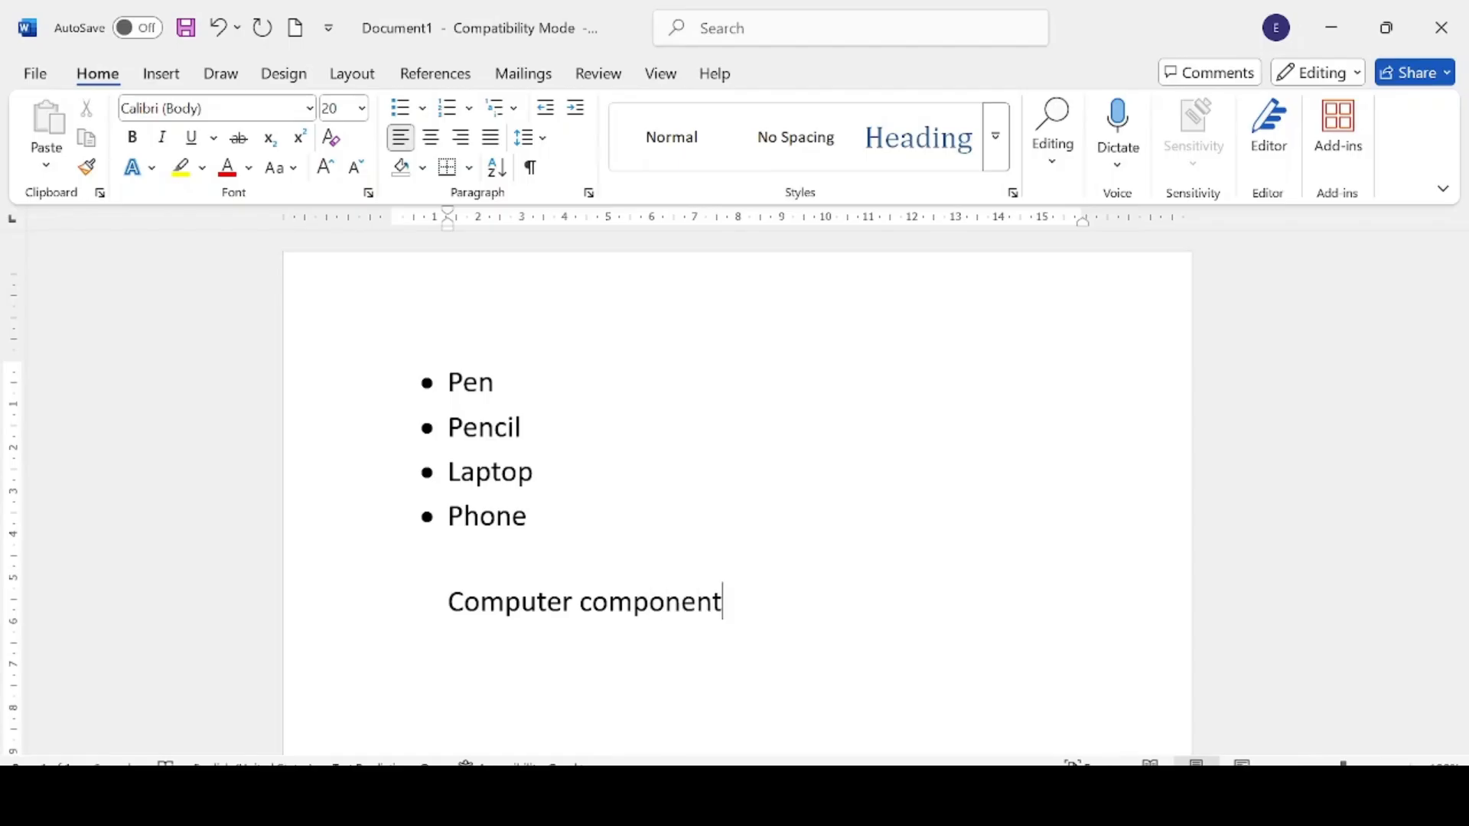
pyautogui.press('Return')
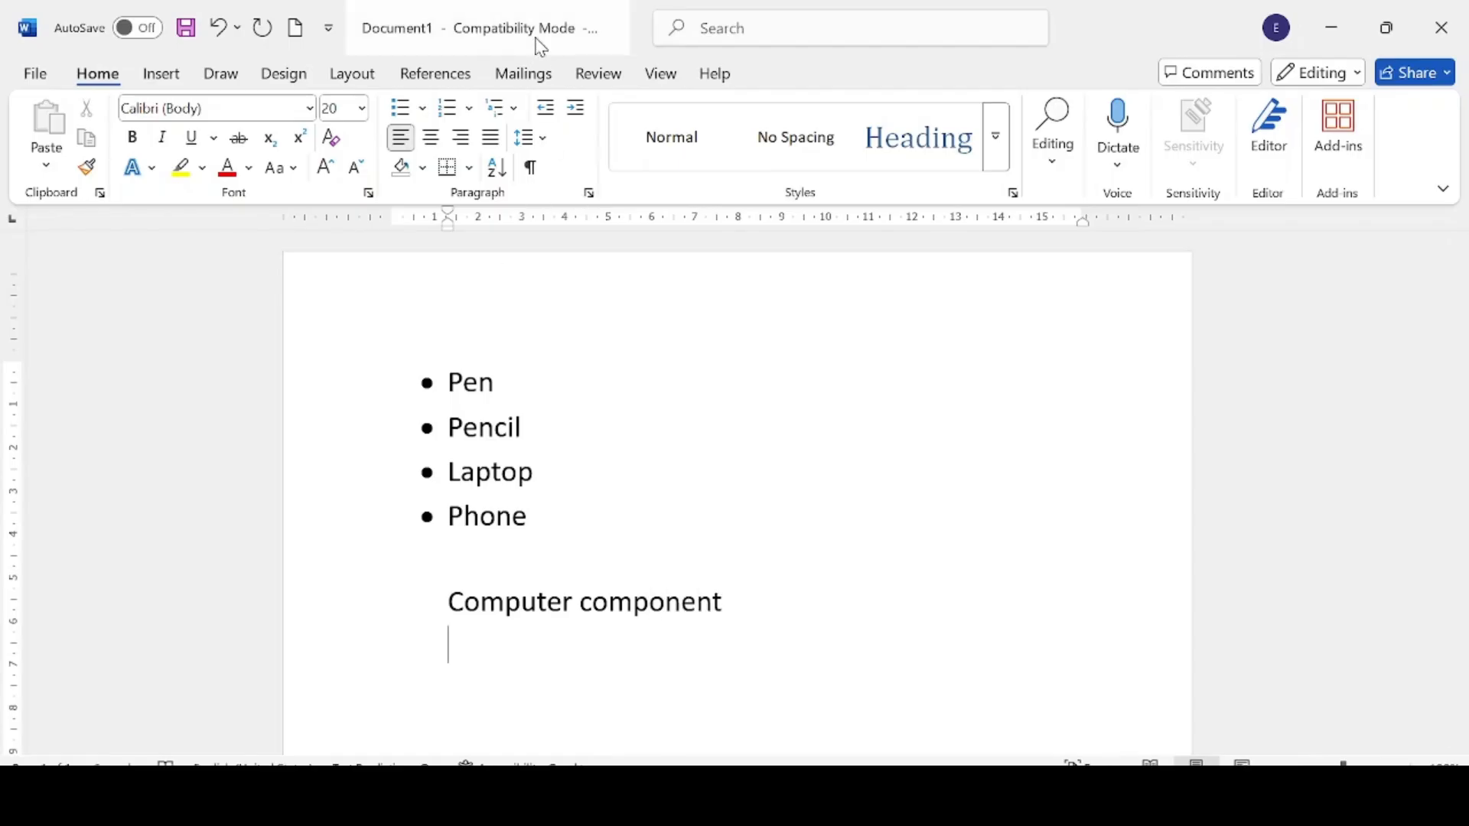
# Start a numbered list under "Computer component" with the items "Input device" and "o/p device"
pyautogui.click(448, 119)
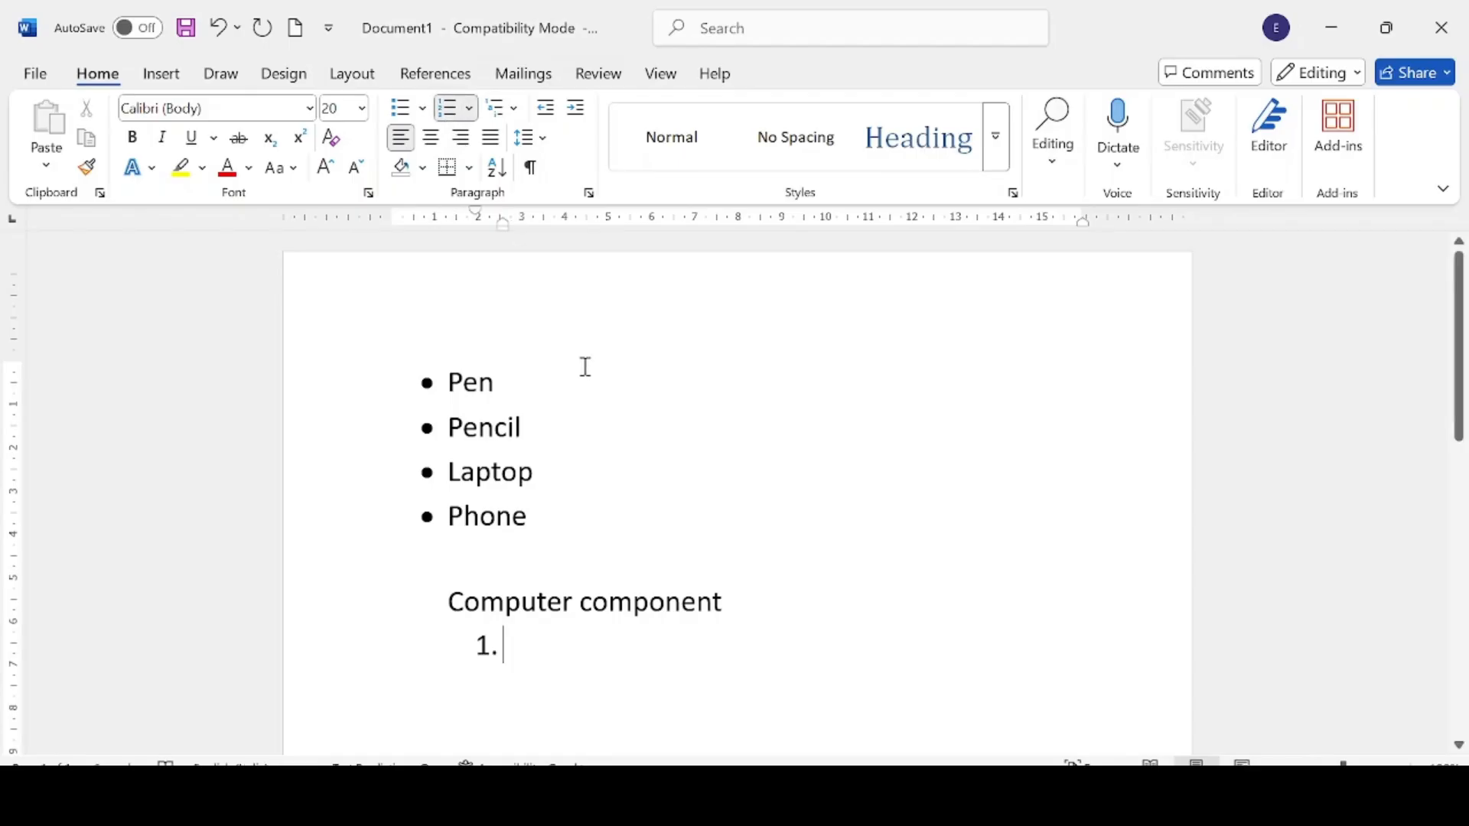
pyautogui.write('inp')
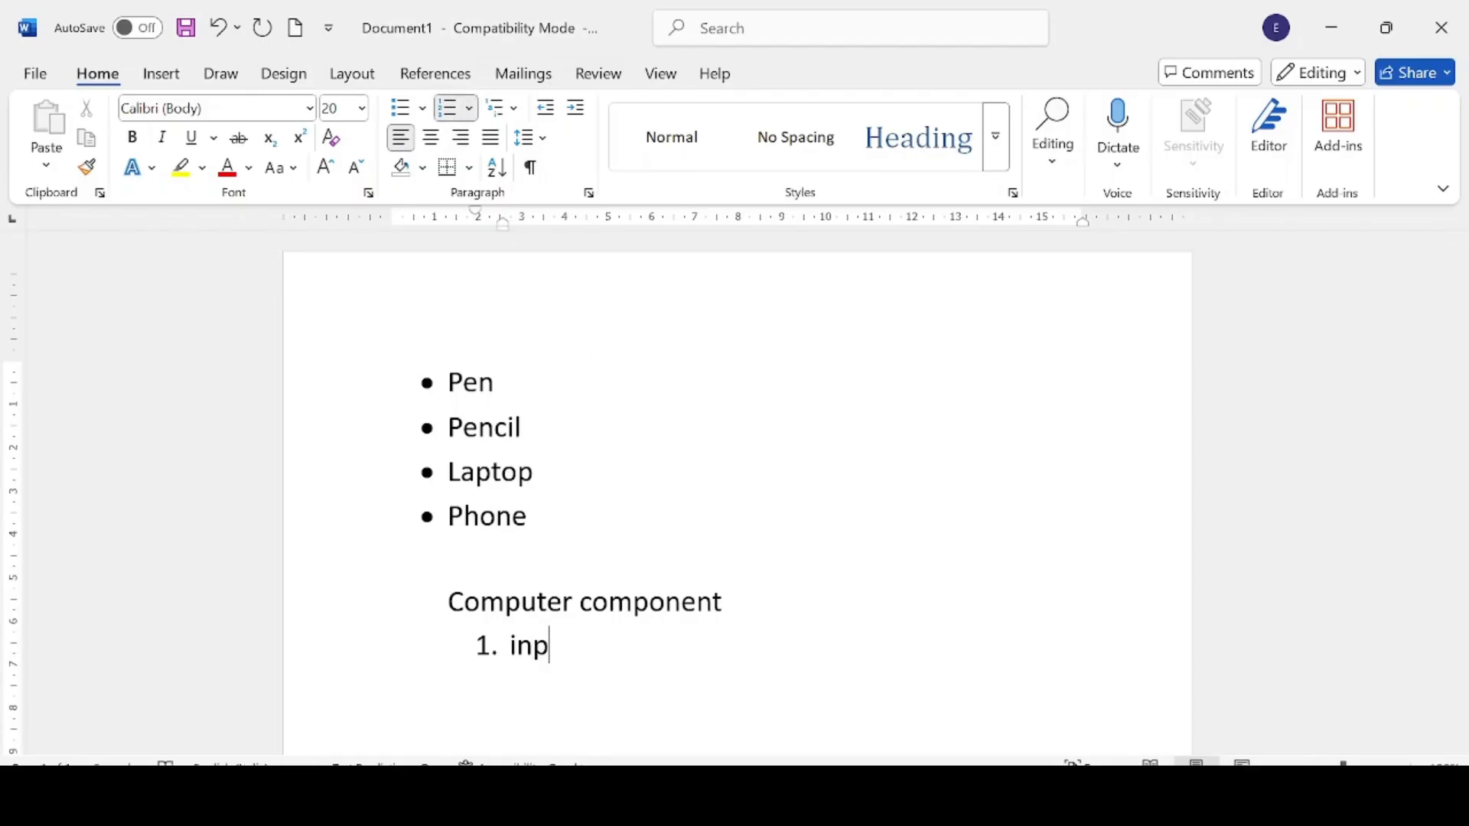
pyautogui.write('ut devi')
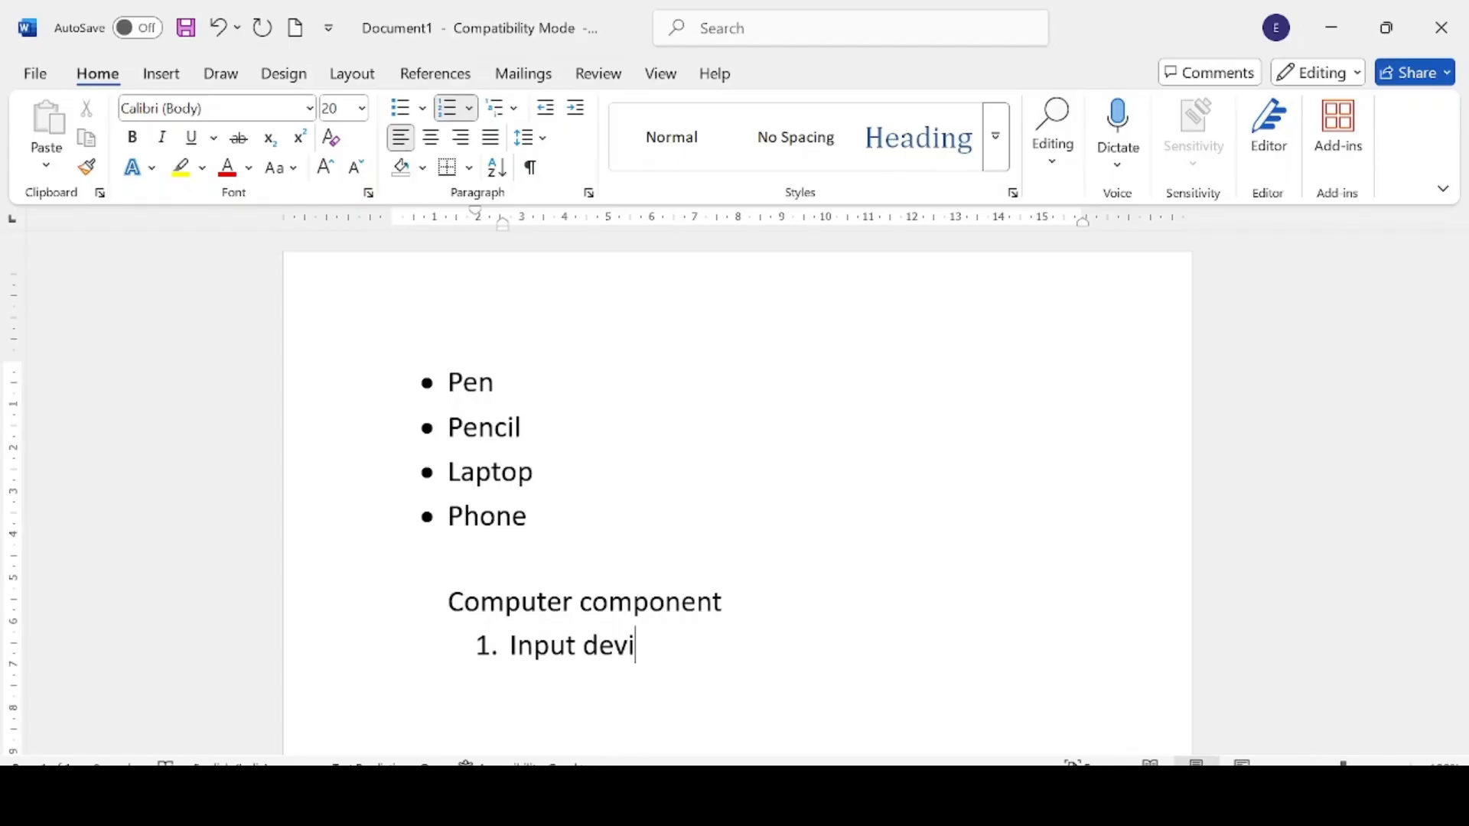
pyautogui.write('ce')
pyautogui.press('Return')
pyautogui.write('o/p dec')
pyautogui.press('BackSpace')
pyautogui.press('BackSpace')
pyautogui.press('BackSpace')
pyautogui.write('v')
pyautogui.press('BackSpace')
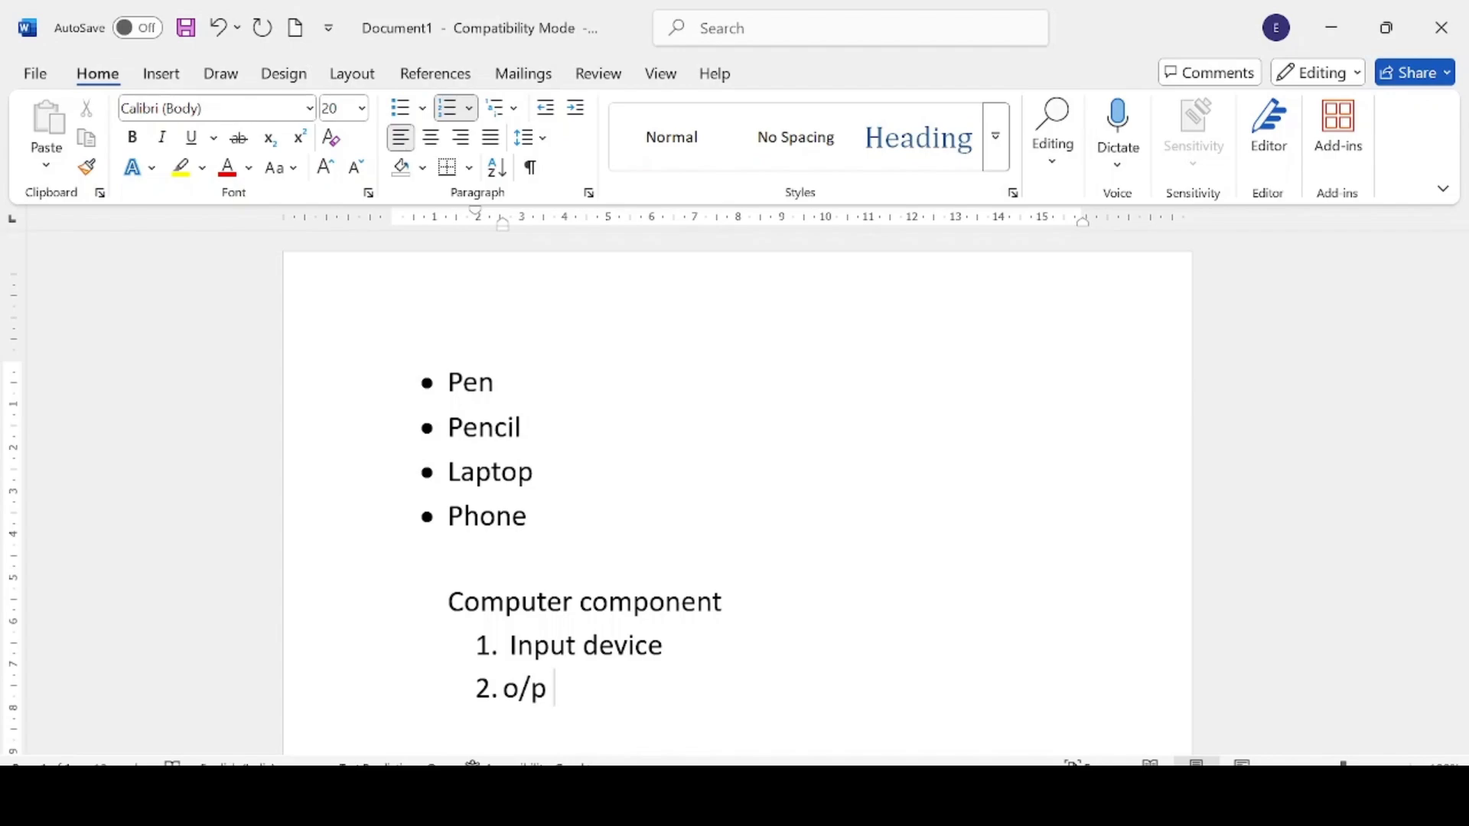
pyautogui.write('device')
# Add "cpu" and "memory" as items 3 and 4, then end the numbered list with a blank line
pyautogui.press('Return')
pyautogui.write('cpu')
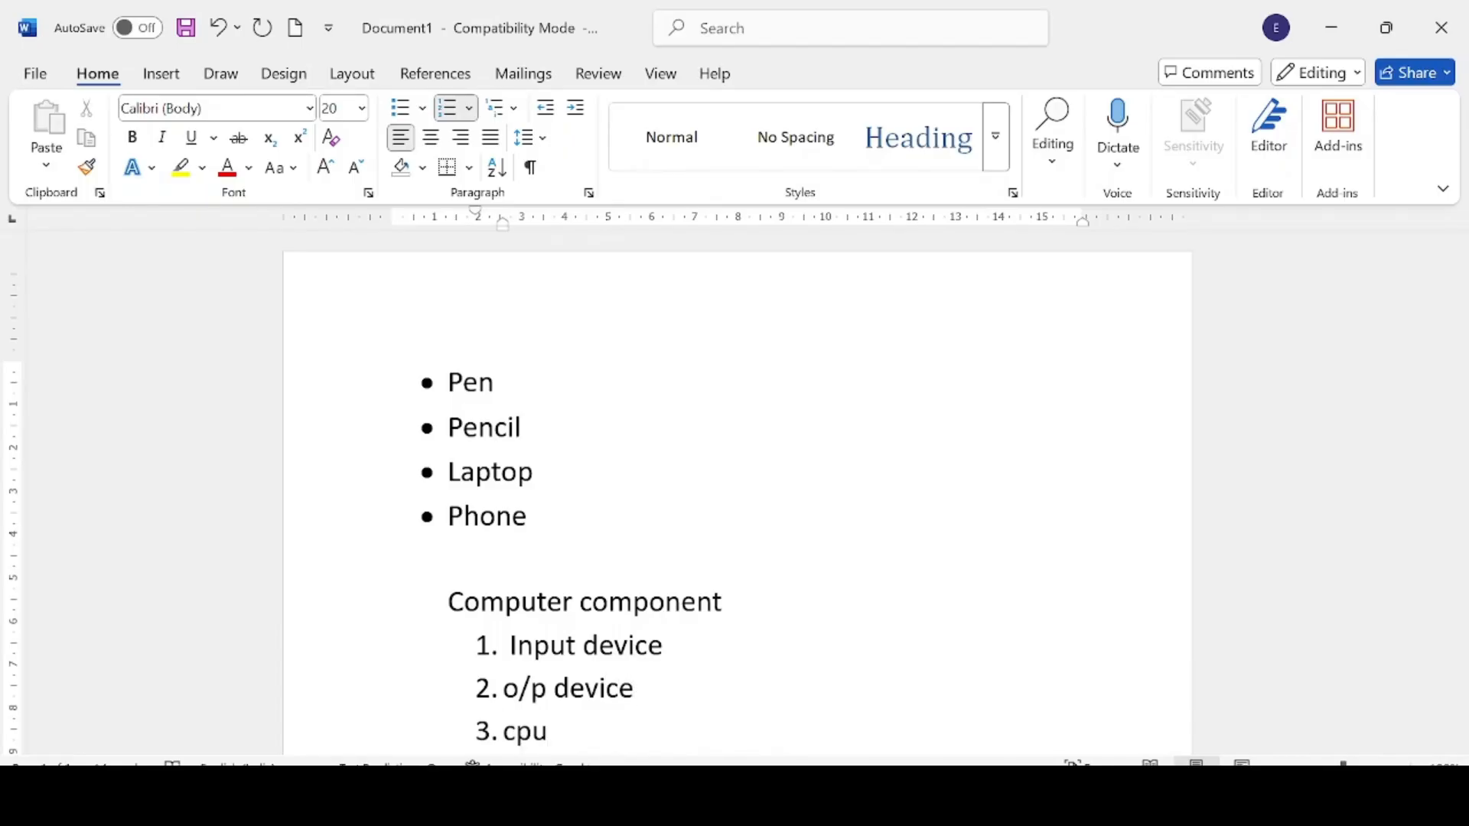
pyautogui.press('Return')
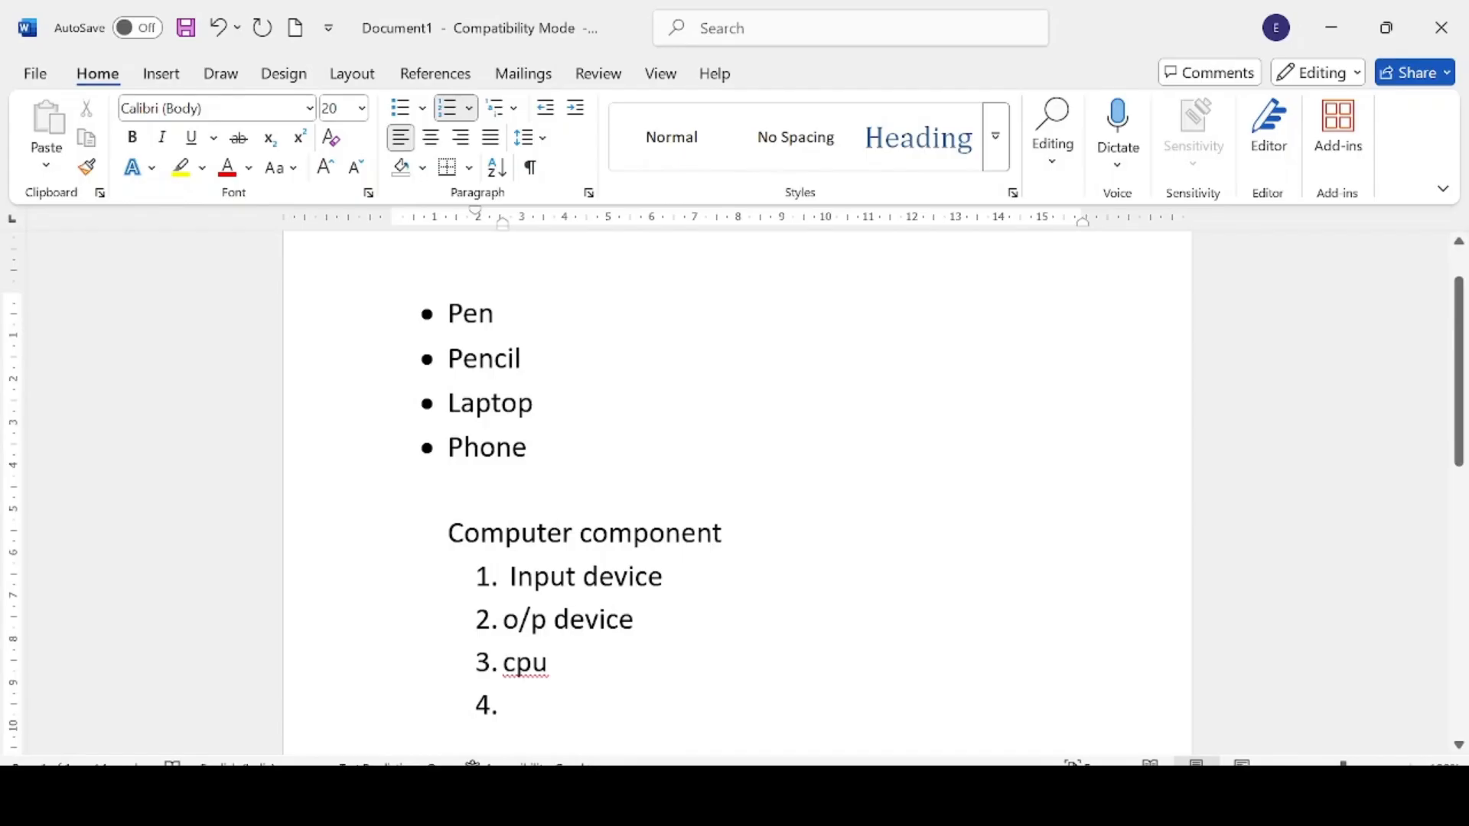
pyautogui.write('memoty')
pyautogui.press('BackSpace')
pyautogui.press('BackSpace')
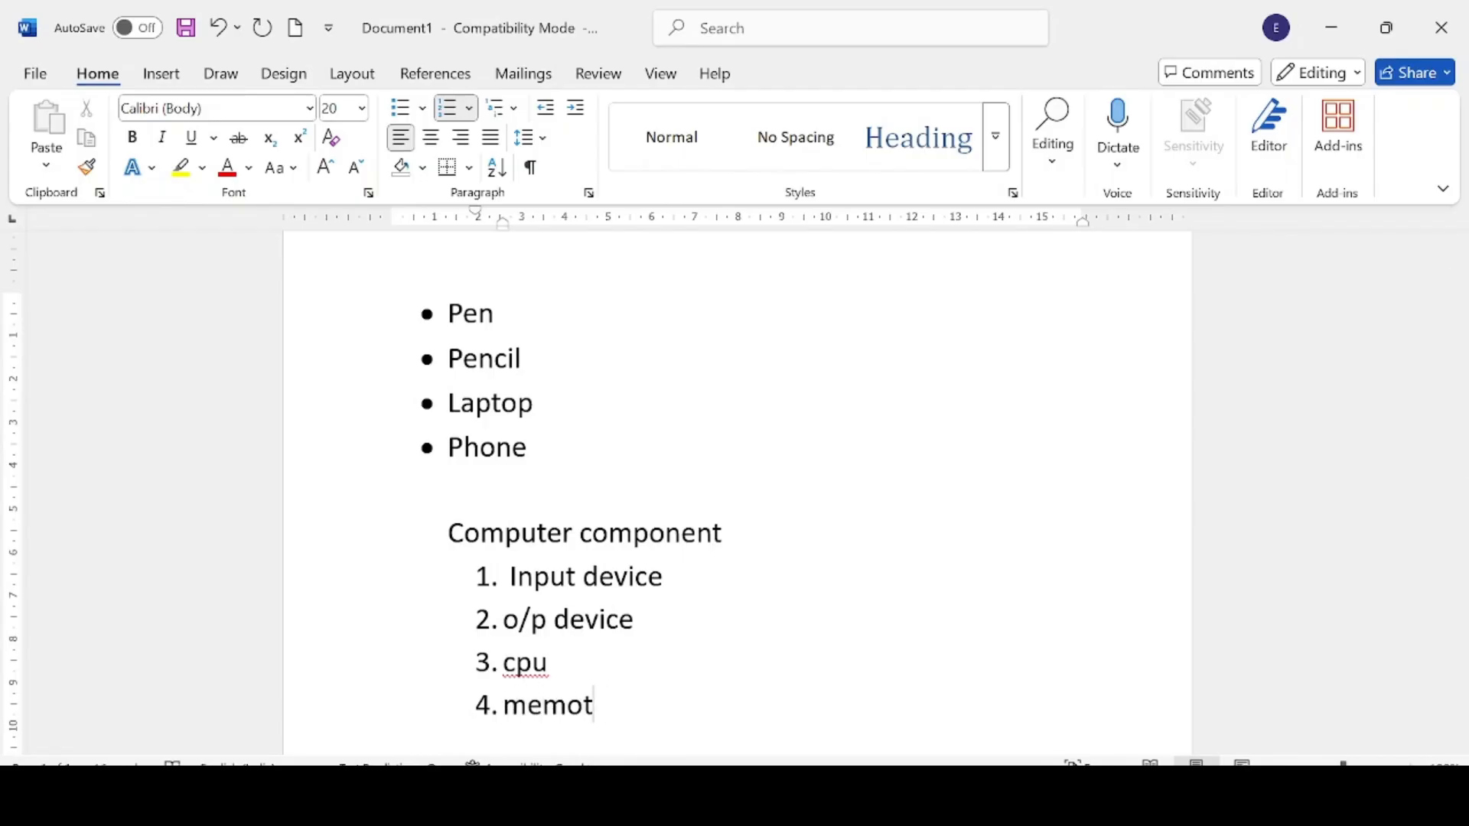
pyautogui.write('ry')
pyautogui.press('Return')
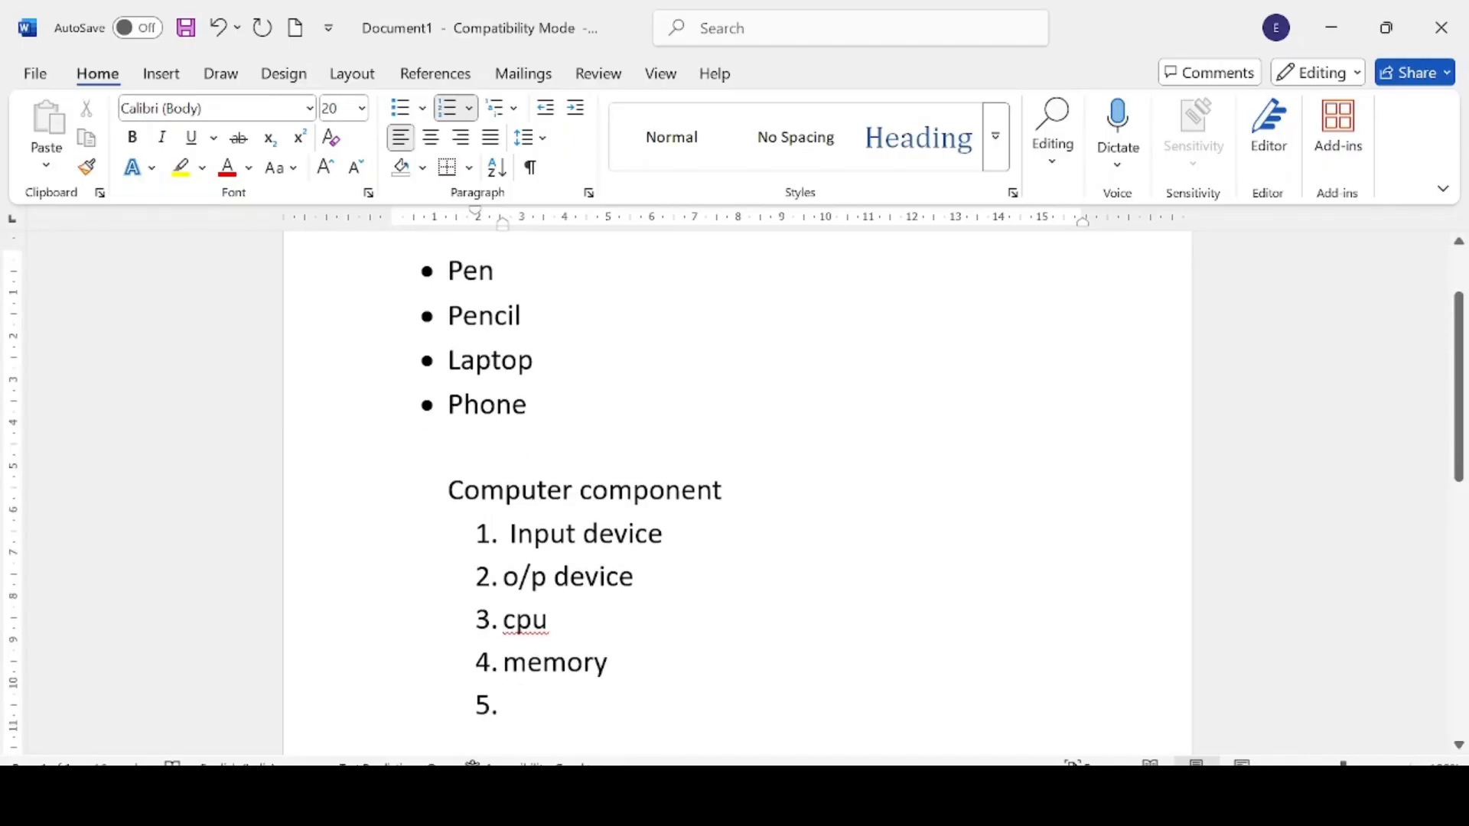
pyautogui.press('BackSpace')
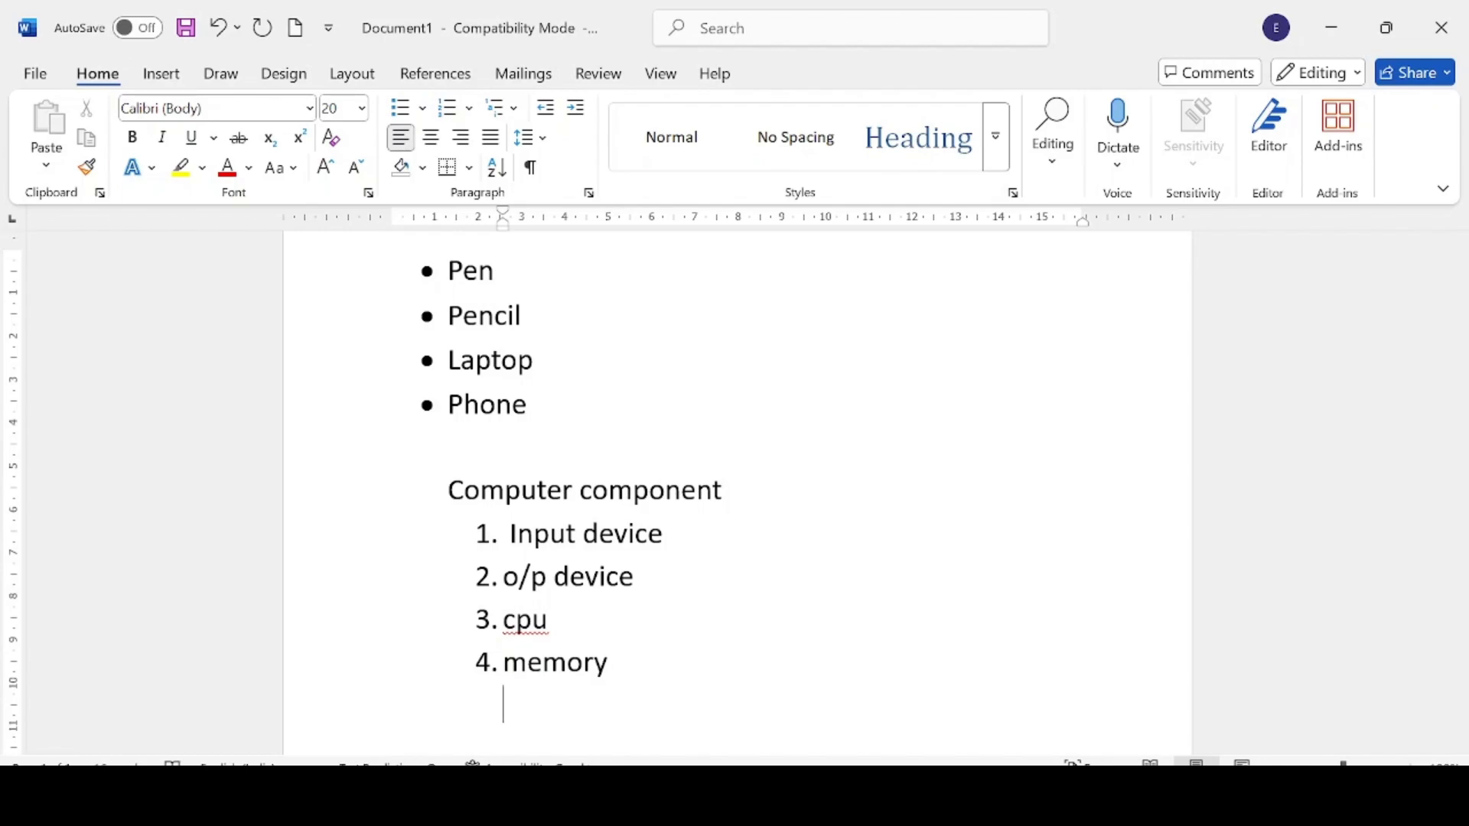
pyautogui.press('Return')
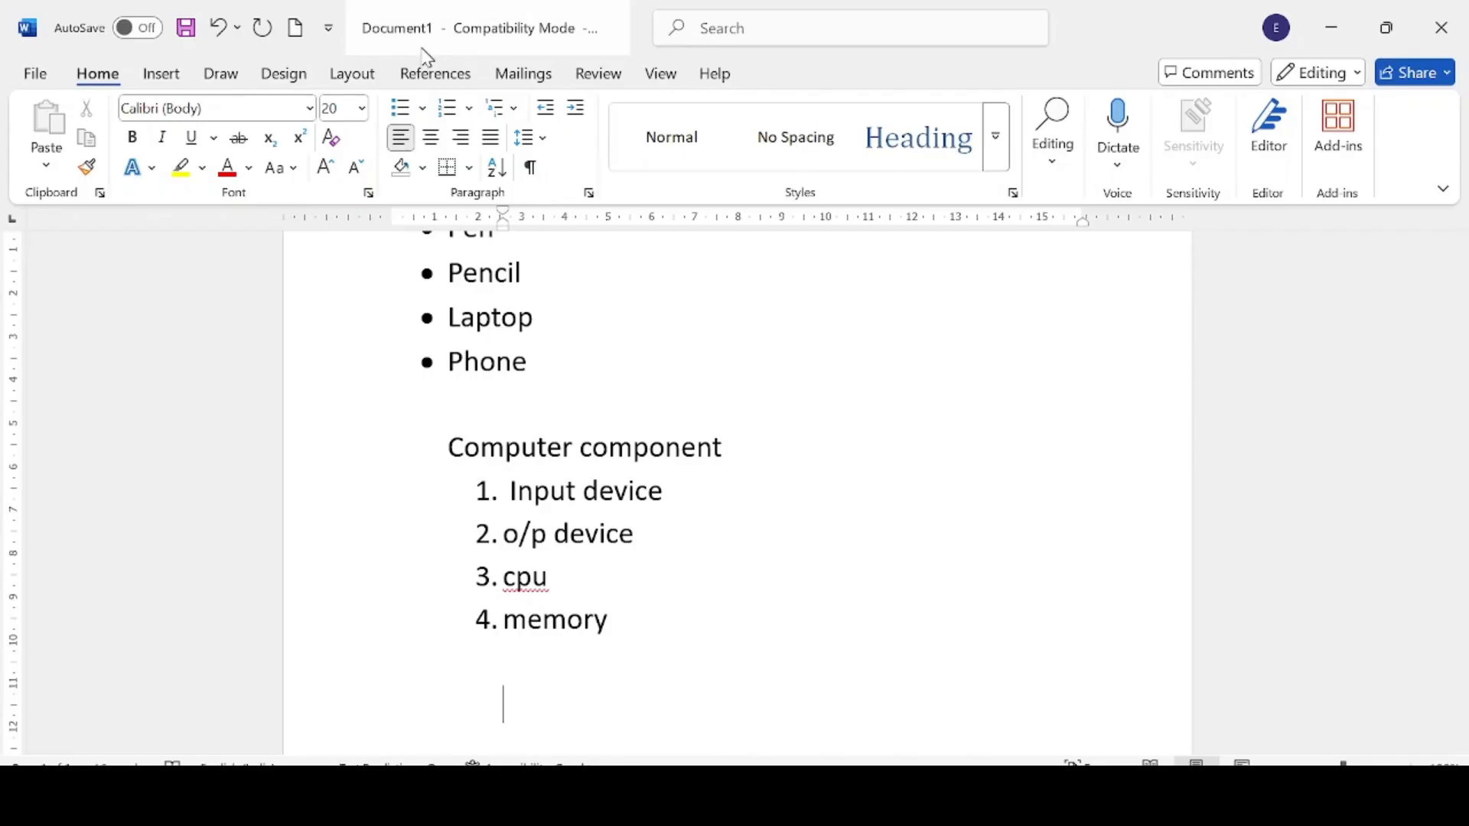
# Start a multilevel list in the 1) a) i) style and paste a copy of "Computer component" above it as an unnumbered line
pyautogui.click(511, 115)
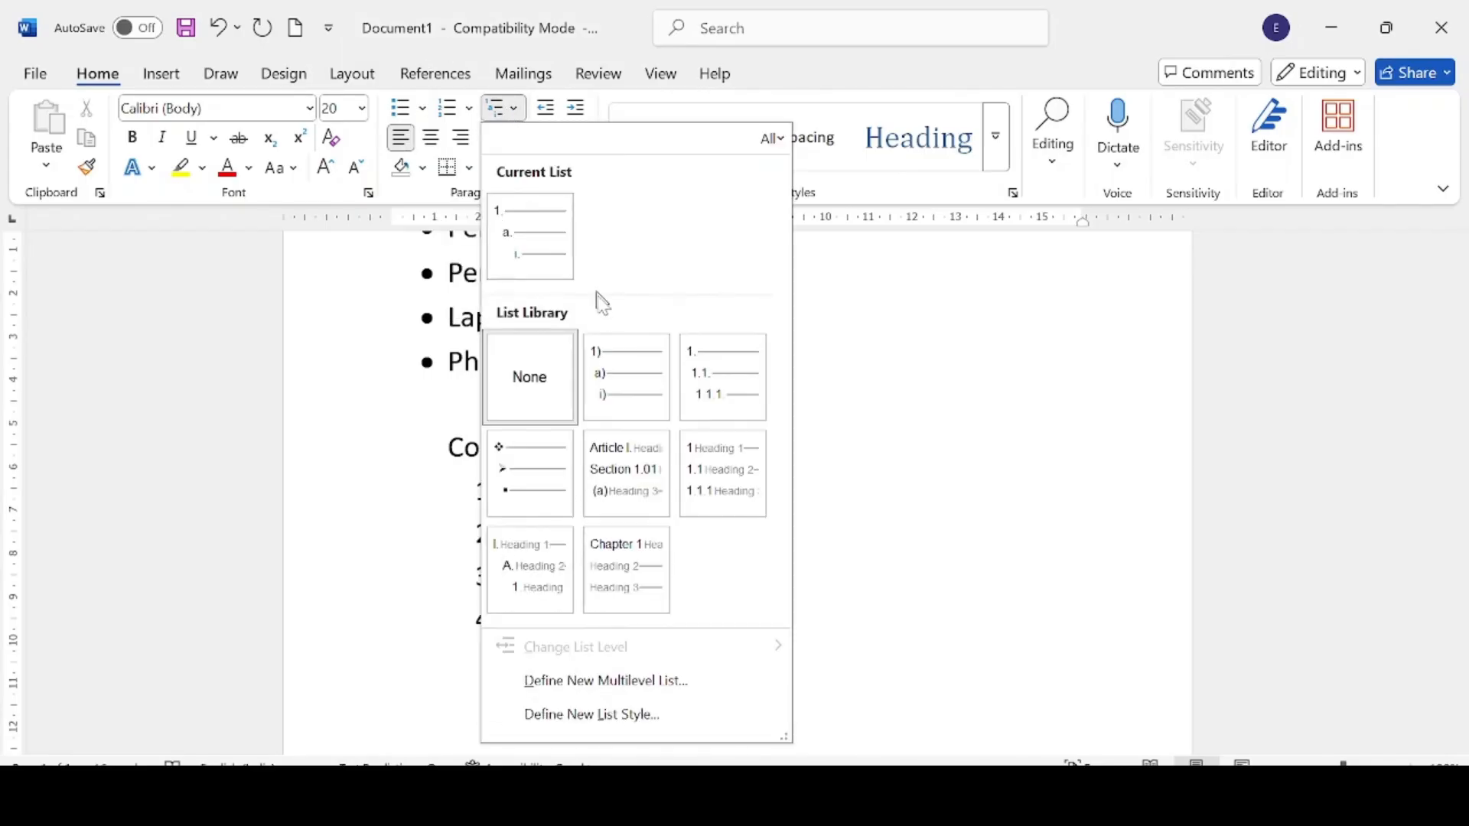
pyautogui.click(631, 369)
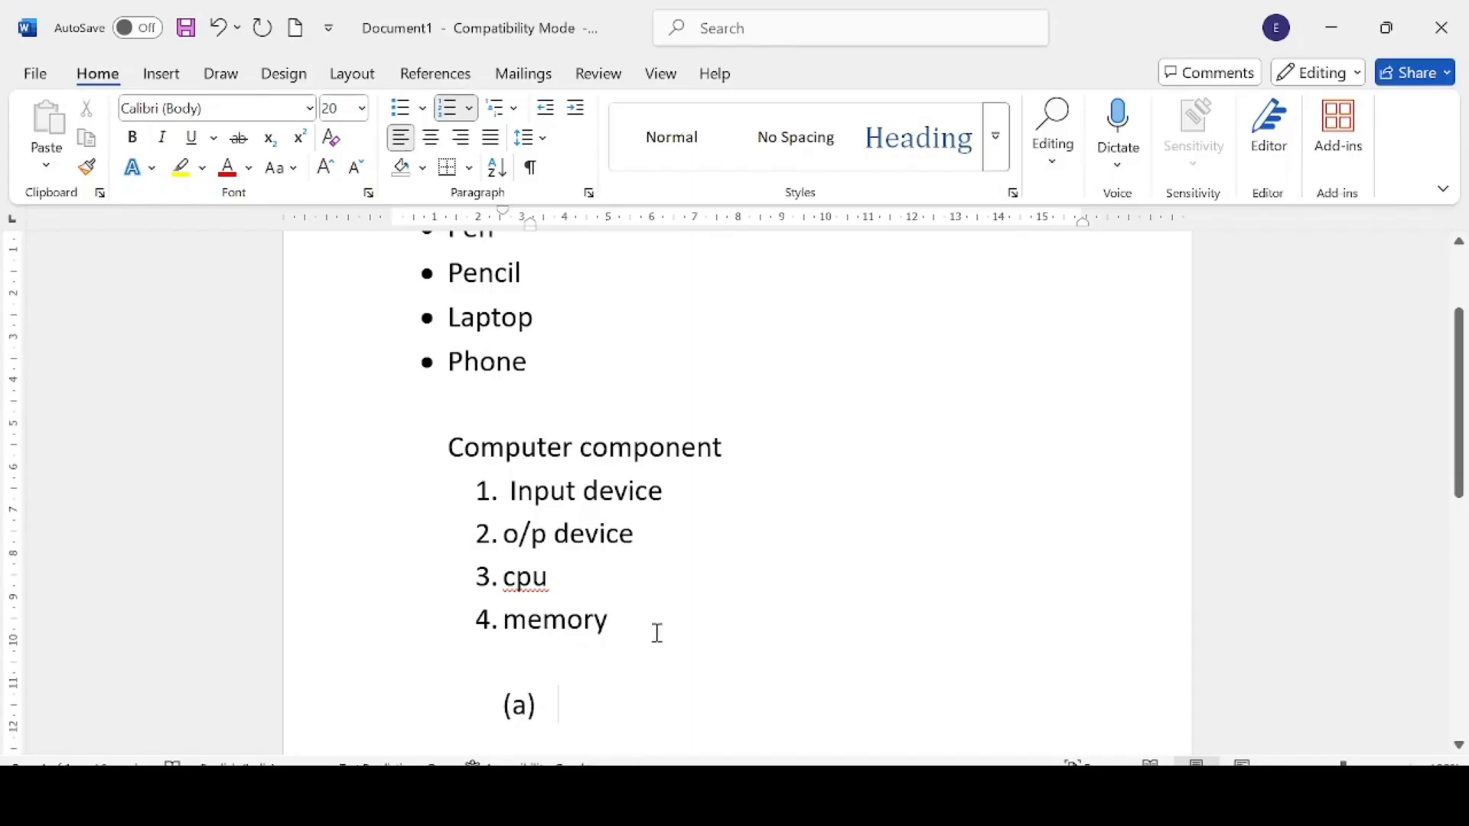
pyautogui.click(732, 446)
pyautogui.moveTo(732, 446); pyautogui.dragTo(459, 450)
pyautogui.hotkey('ctrl', 'c')
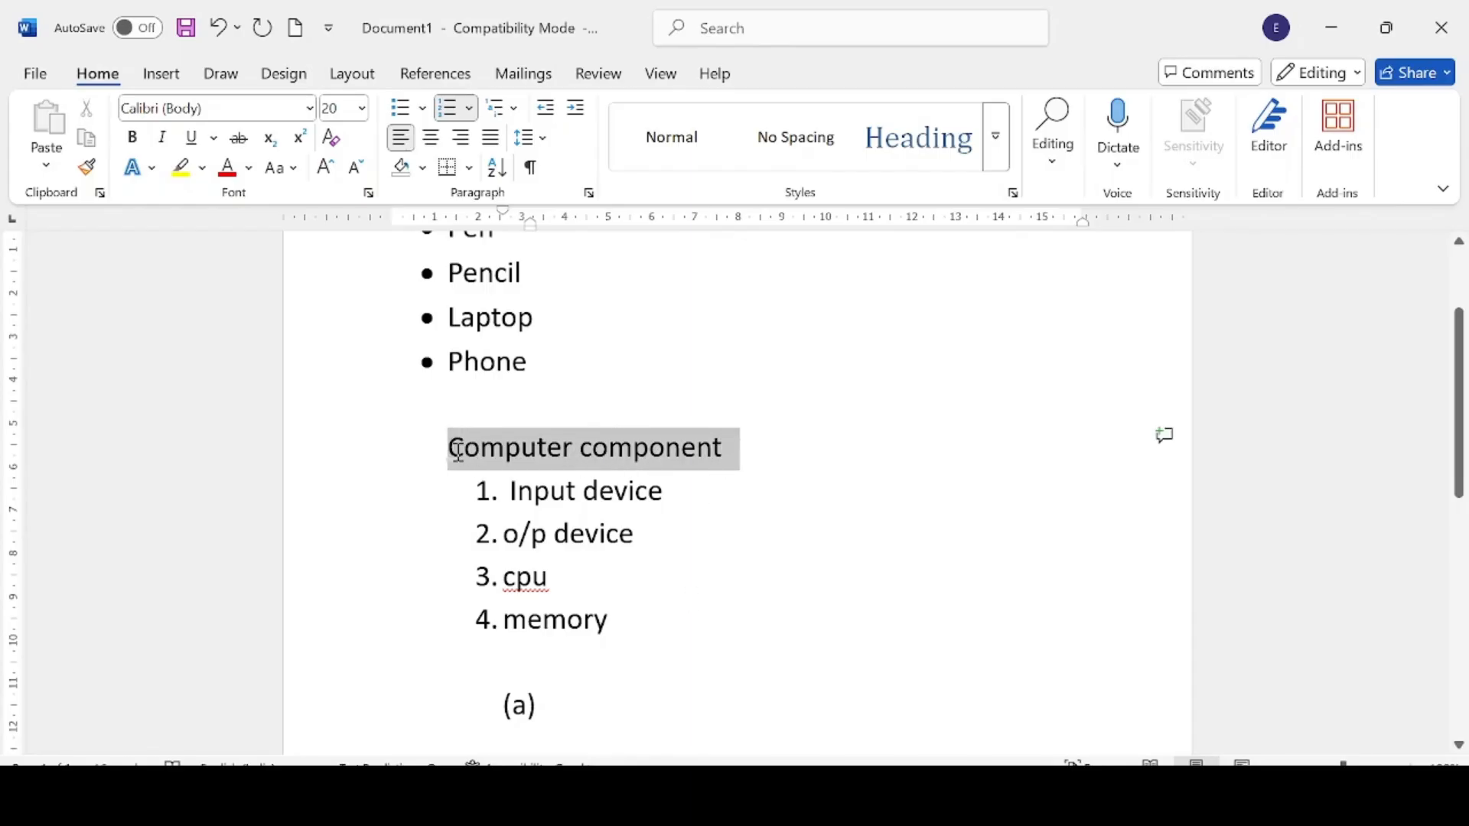
pyautogui.click(519, 663)
pyautogui.hotkey('ctrl', 'v')
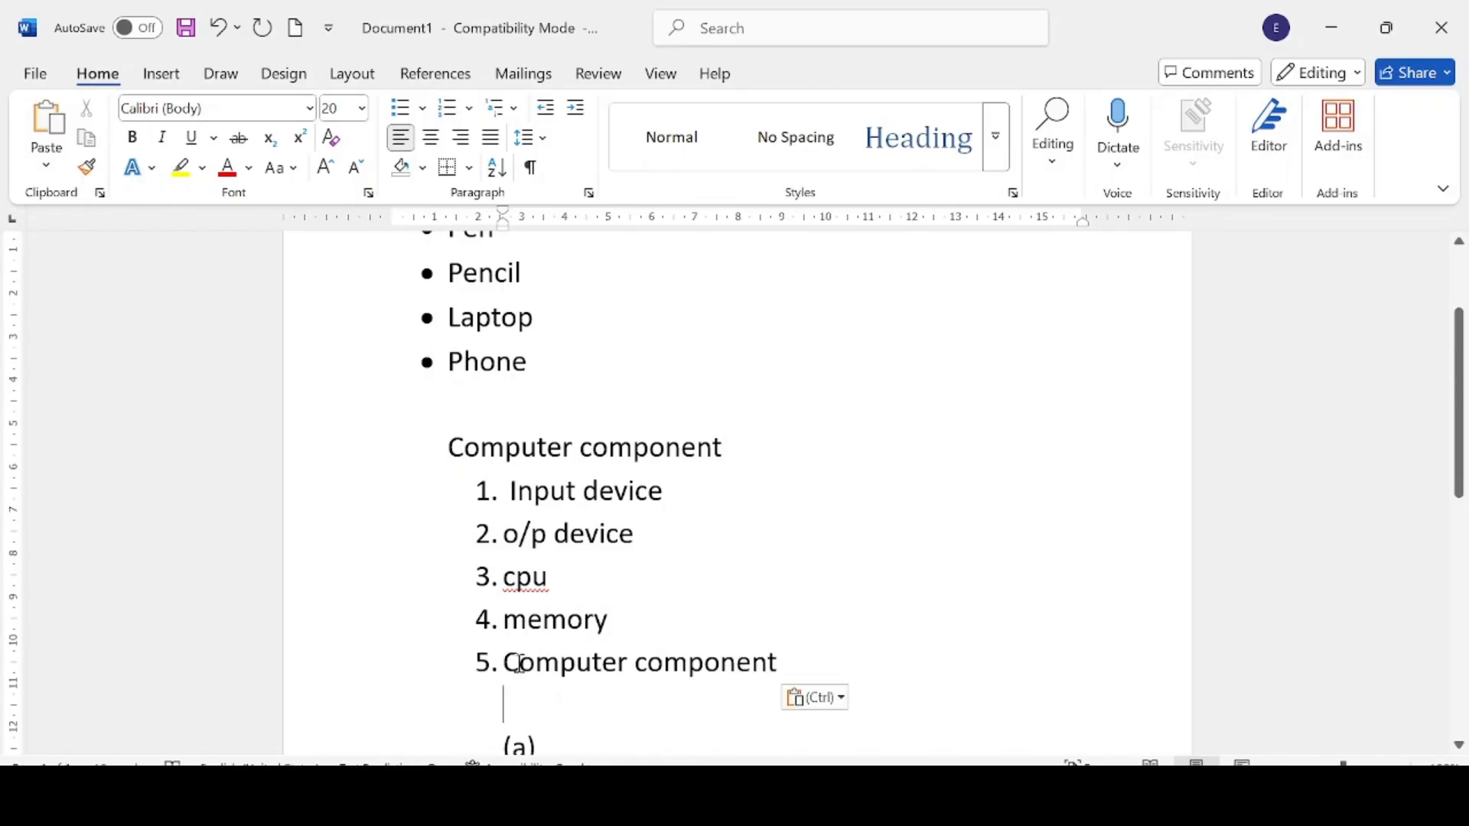
pyautogui.click(502, 661)
pyautogui.press('BackSpace')
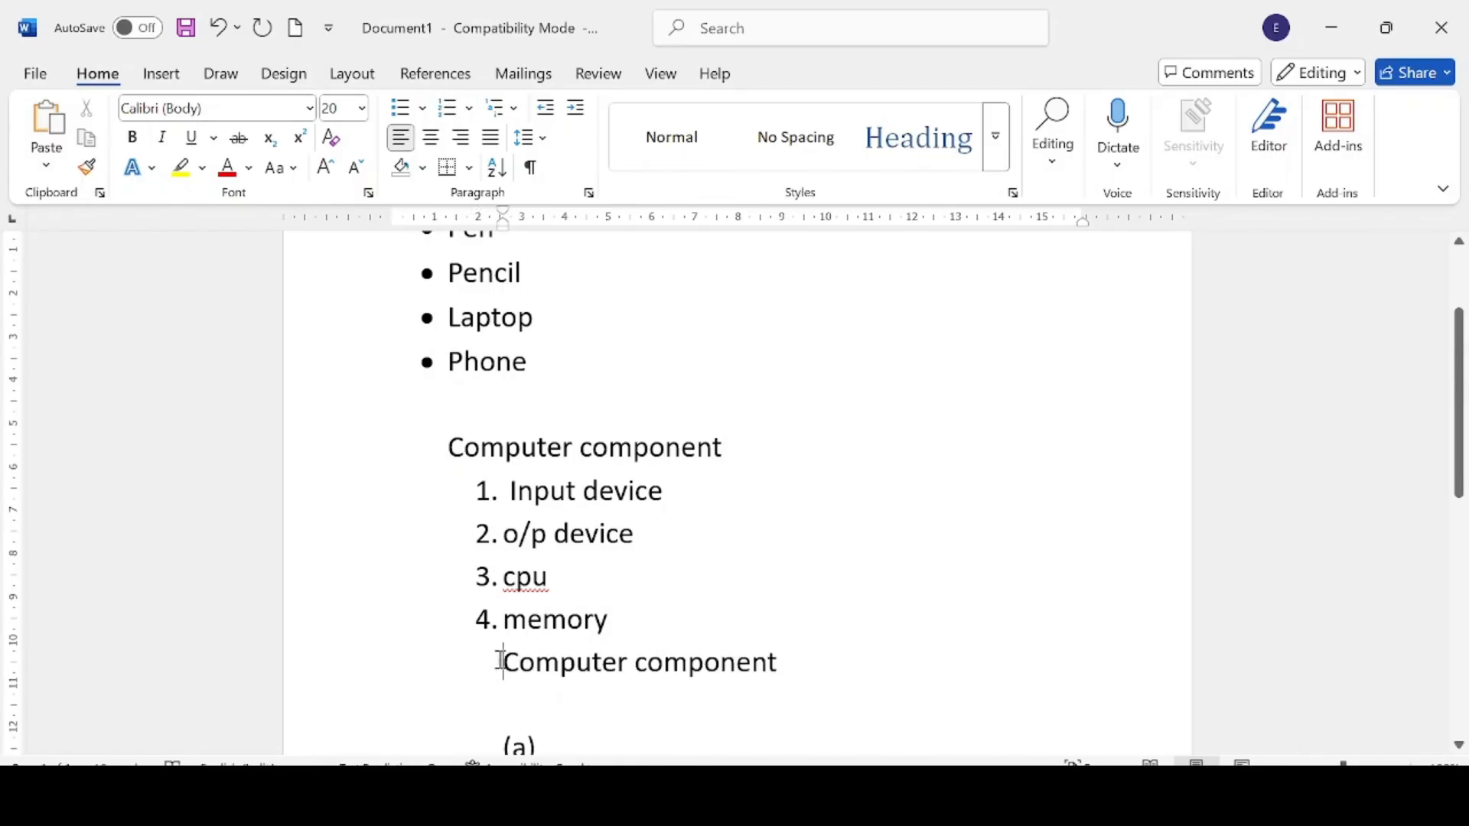
# Enter "Input device" as item (a) of the multilevel list
pyautogui.click(504, 745)
pyautogui.write('I')
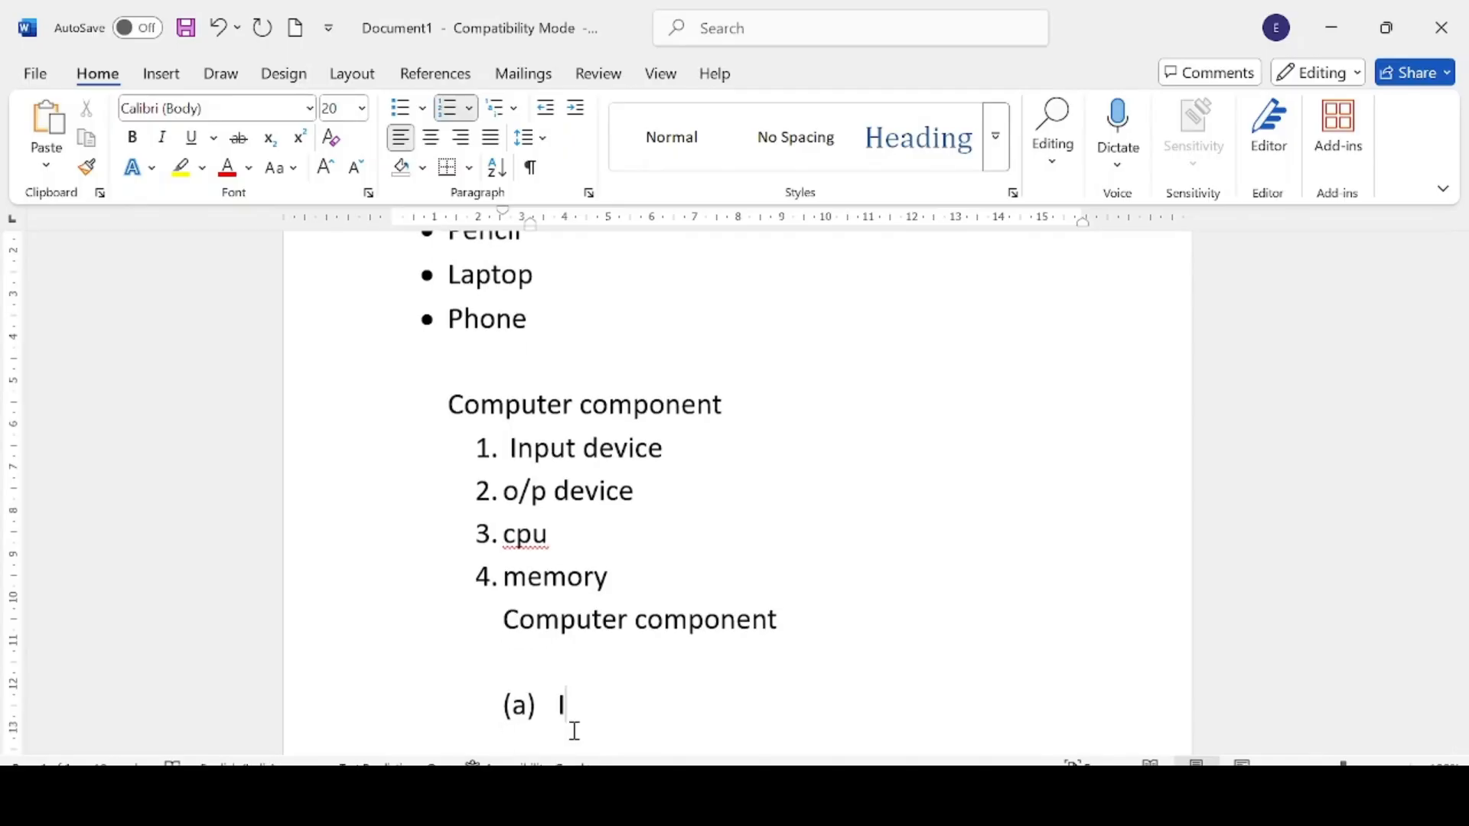
pyautogui.write('nput ')
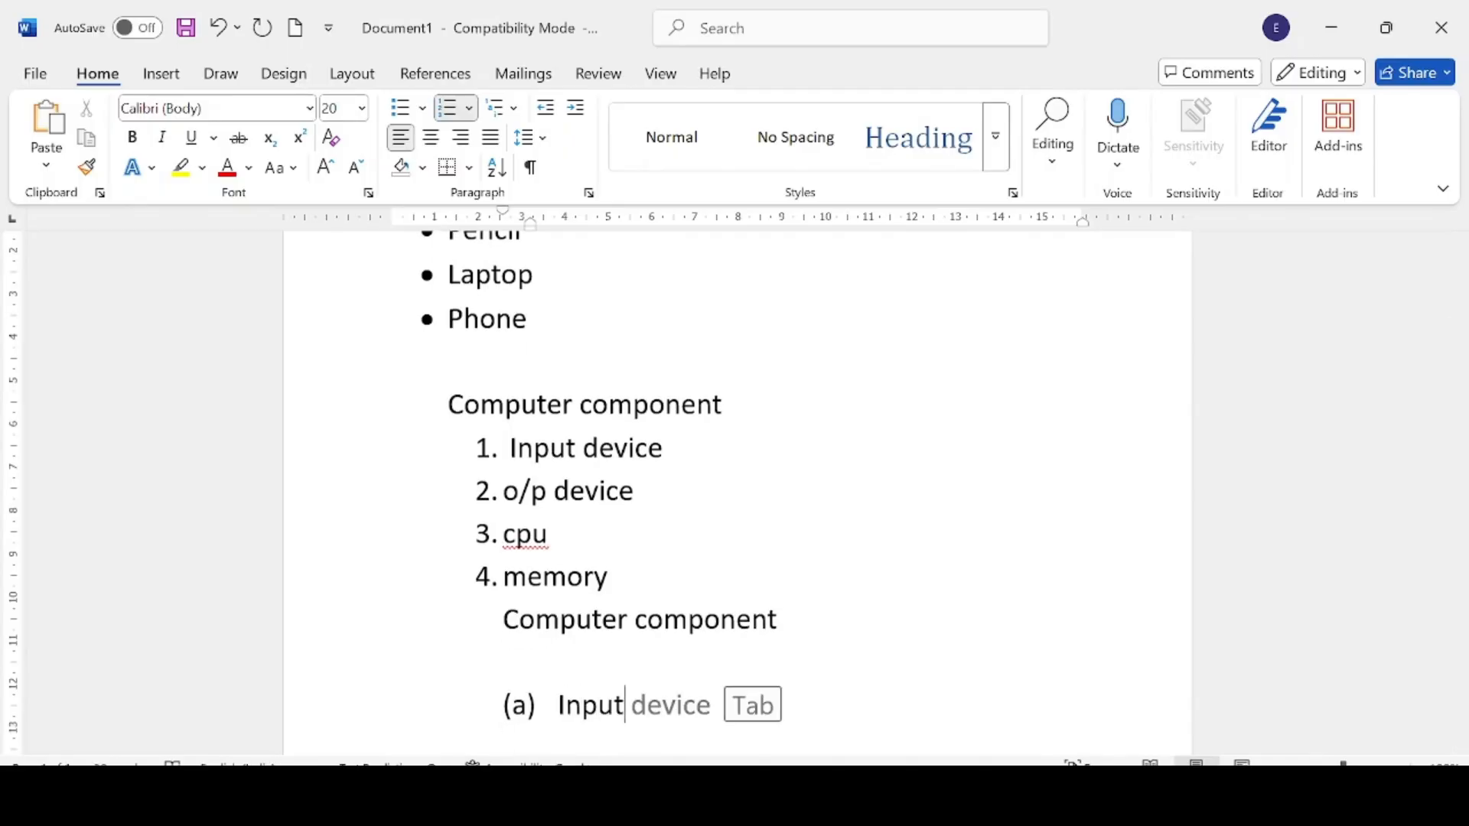
pyautogui.write('device')
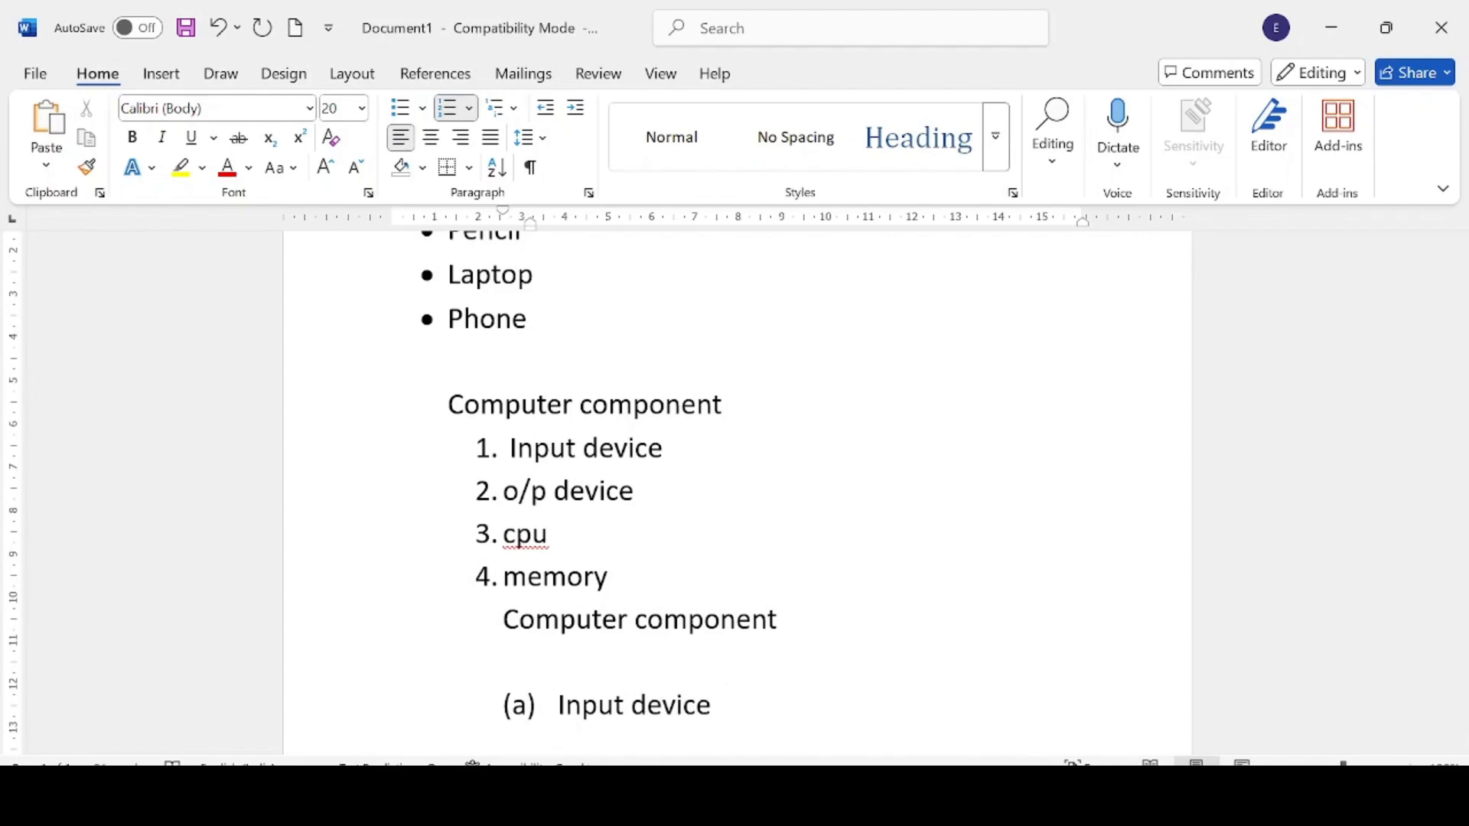
# Add "Keyboard" as a sub-item one level below "Input device" in the multilevel list
pyautogui.press('Return')
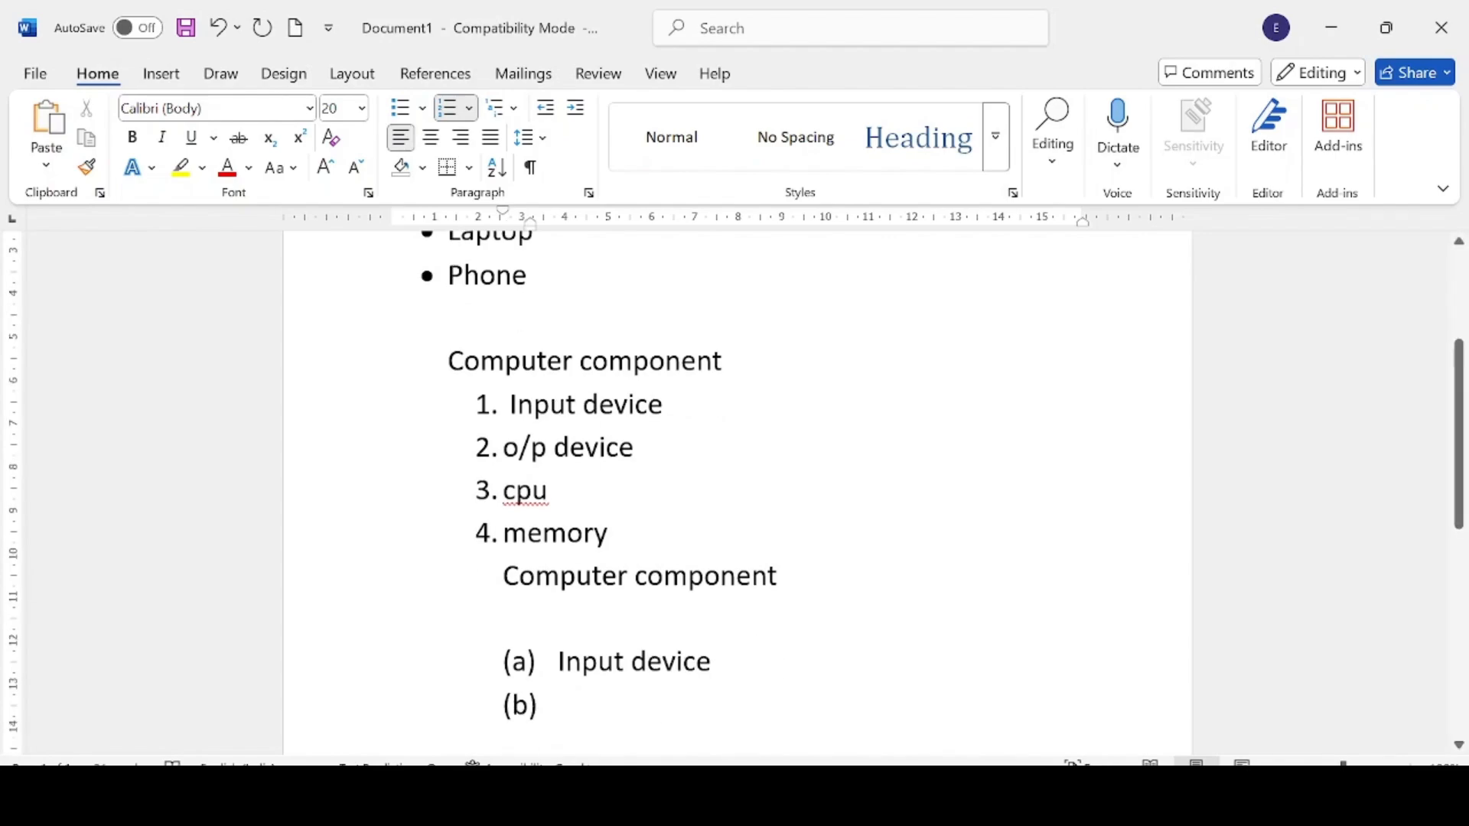
pyautogui.press('Tab')
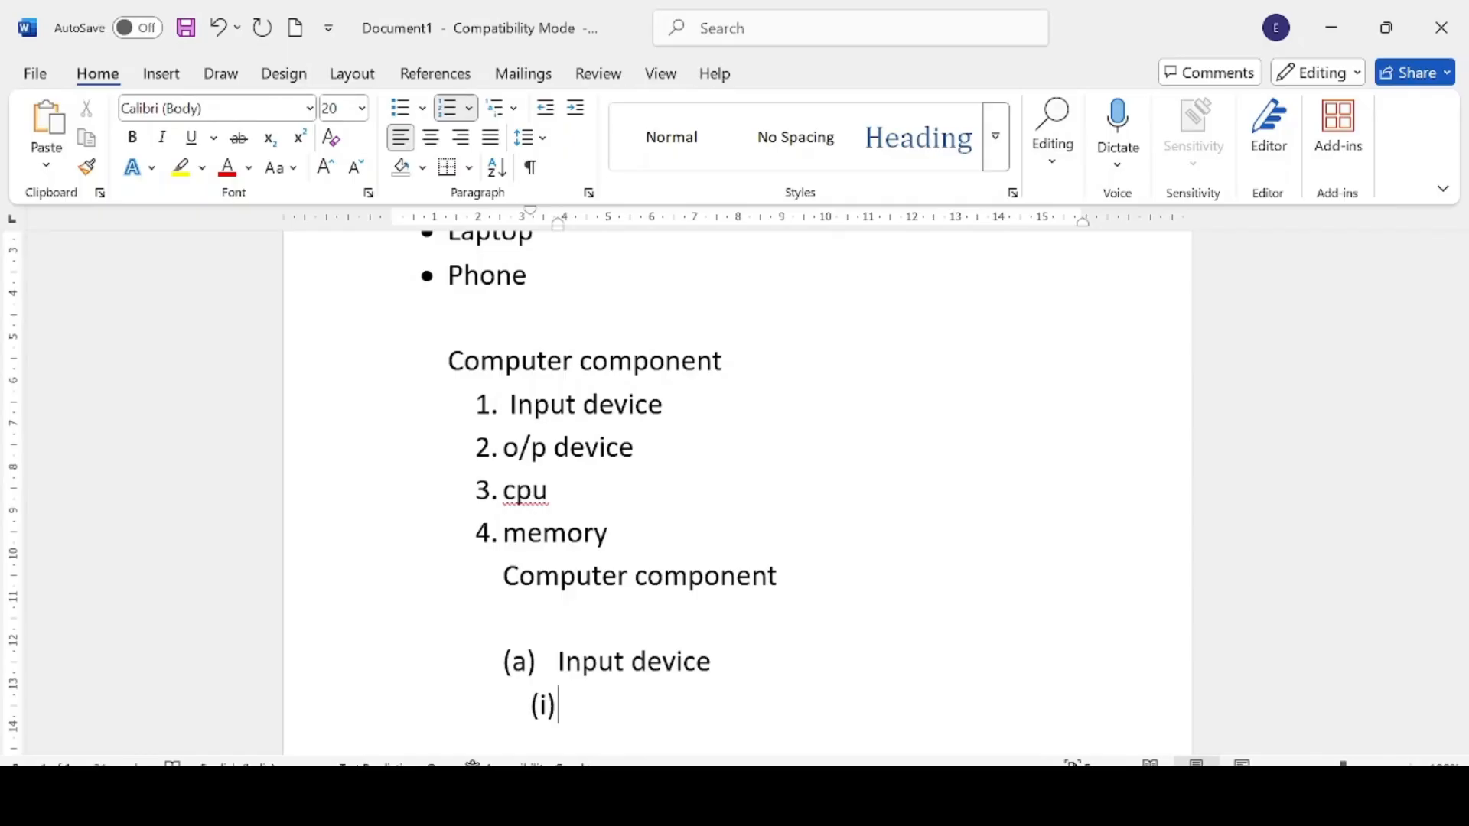
pyautogui.write('keyboa')
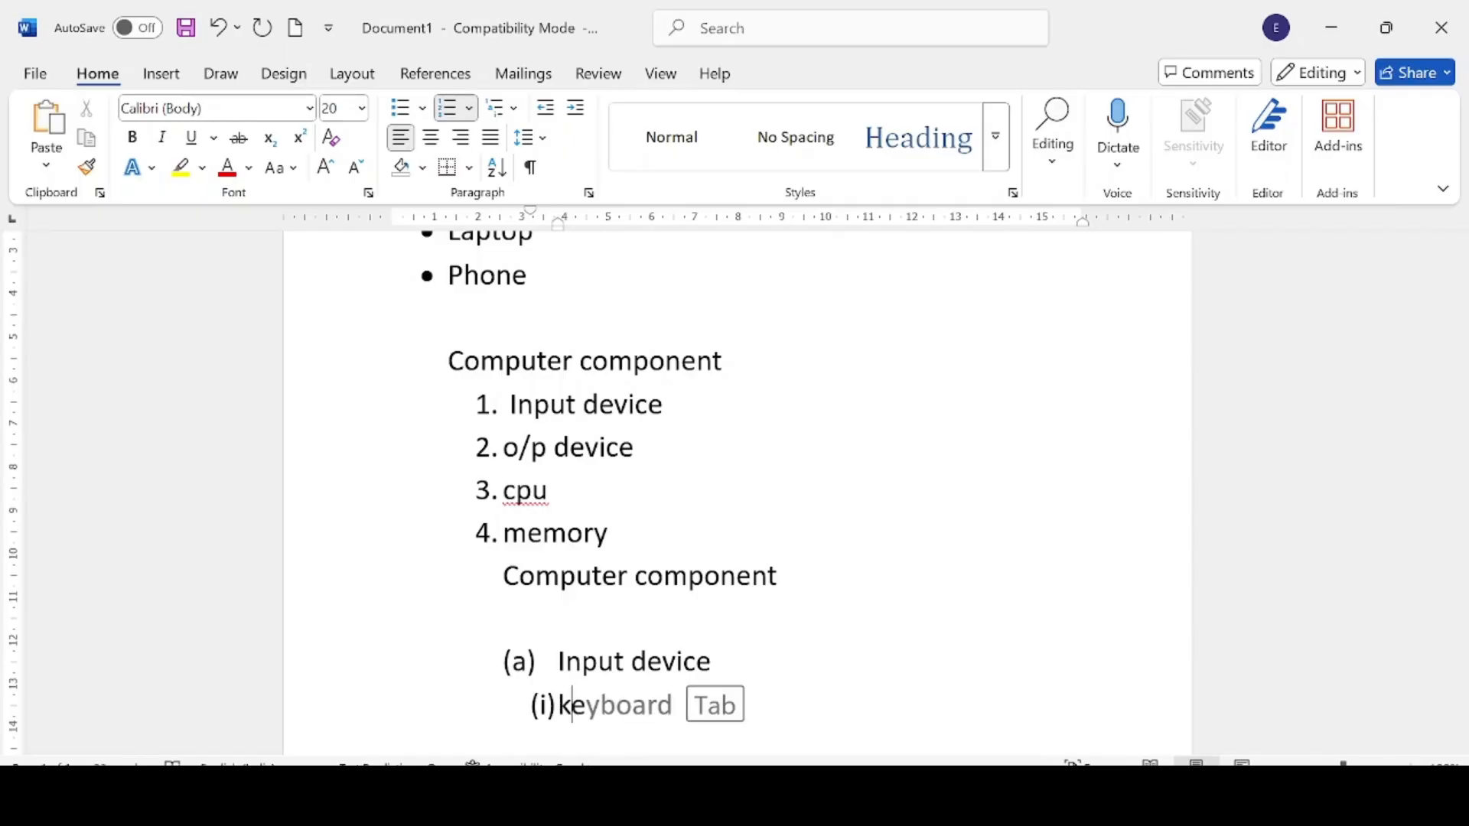
pyautogui.write('r')
pyautogui.press('Return')
pyautogui.press('BackSpace')
pyautogui.press('BackSpace')
pyautogui.press('BackSpace')
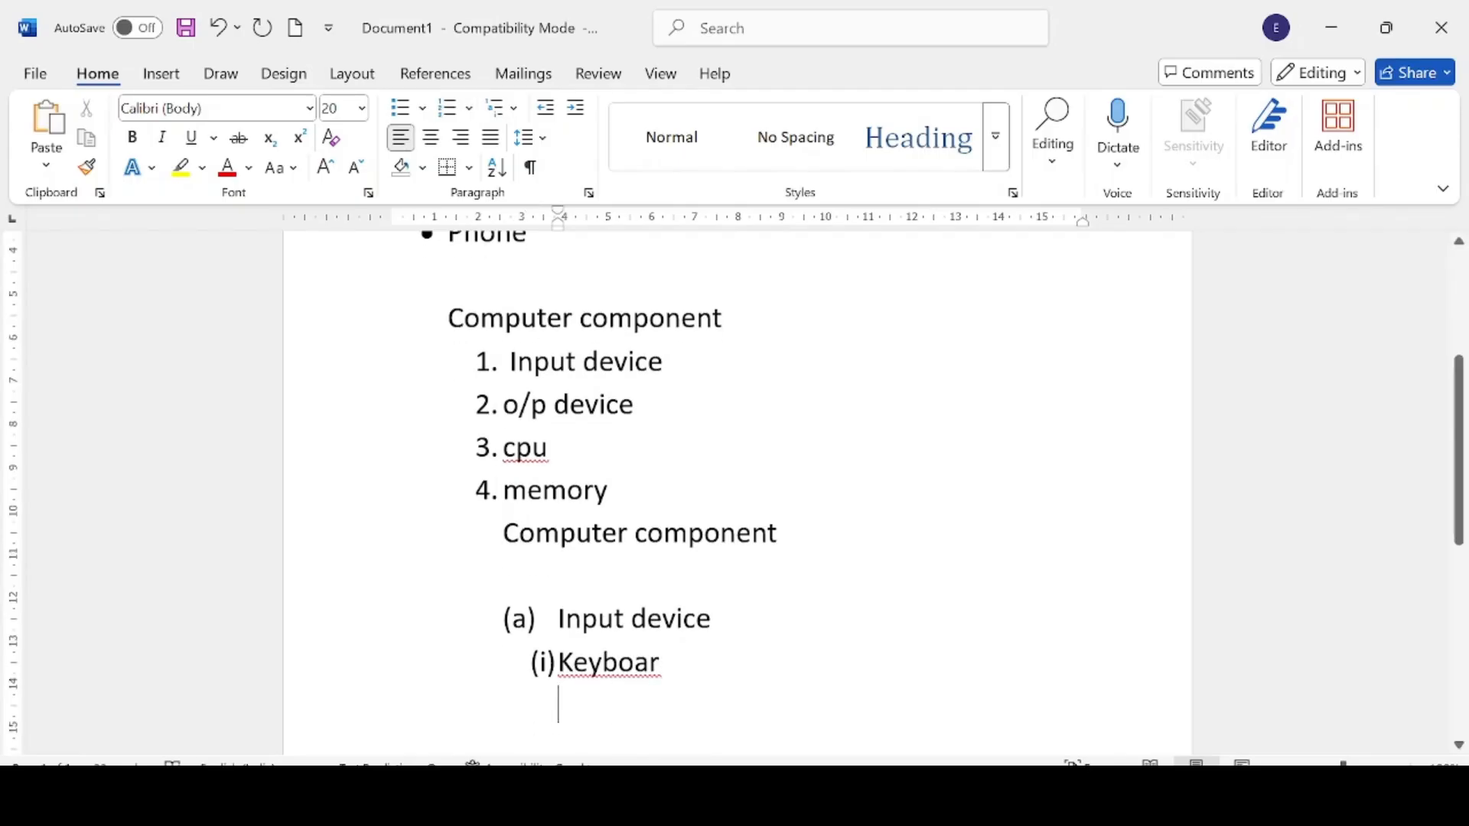
pyautogui.click(667, 658)
pyautogui.write('d')
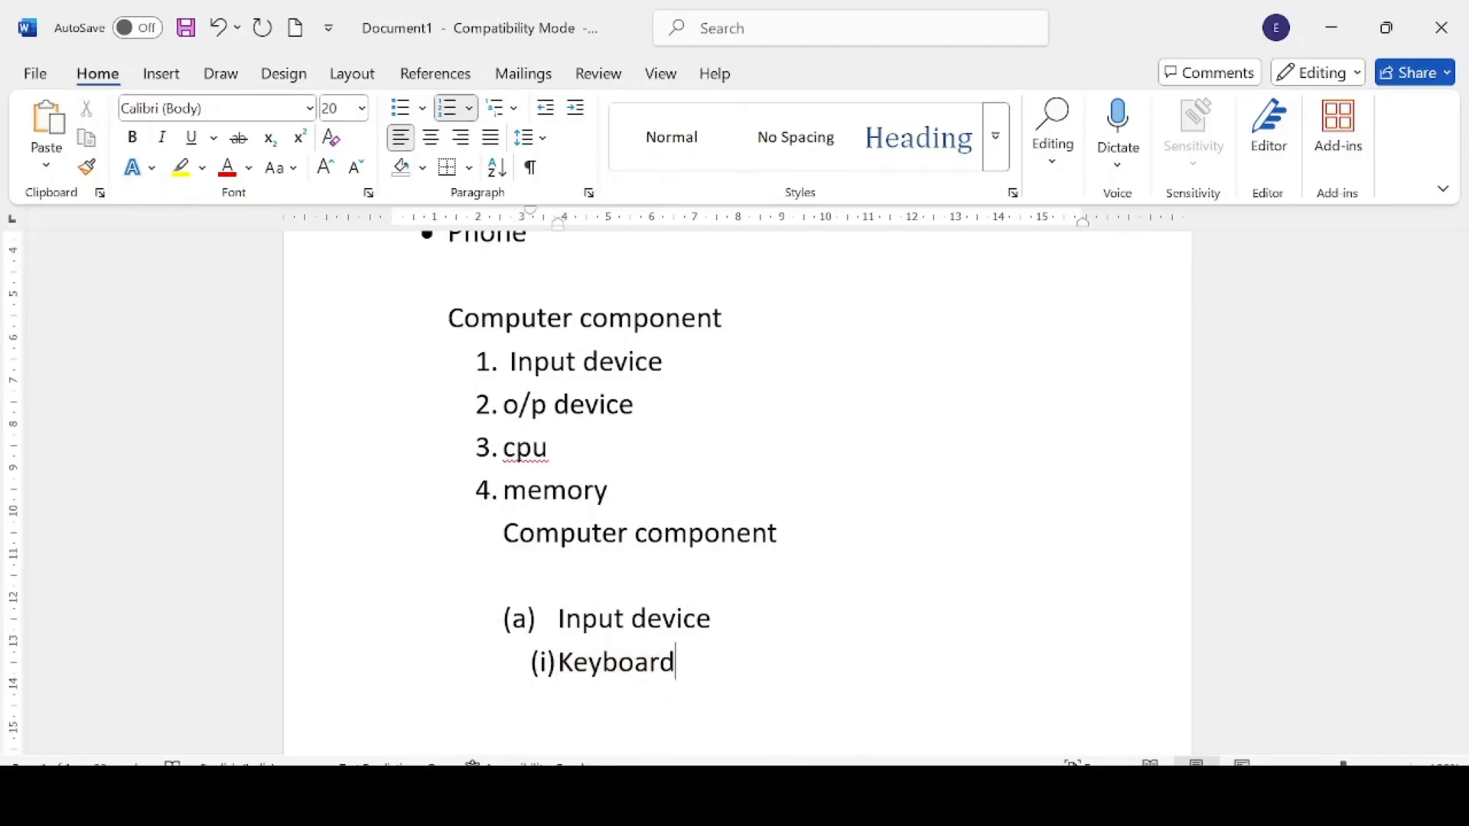
# Add "Mouse" and "Scanner" as sub-items (ii) and (iii) under "Input device"
pyautogui.press('Return')
pyautogui.write('moud')
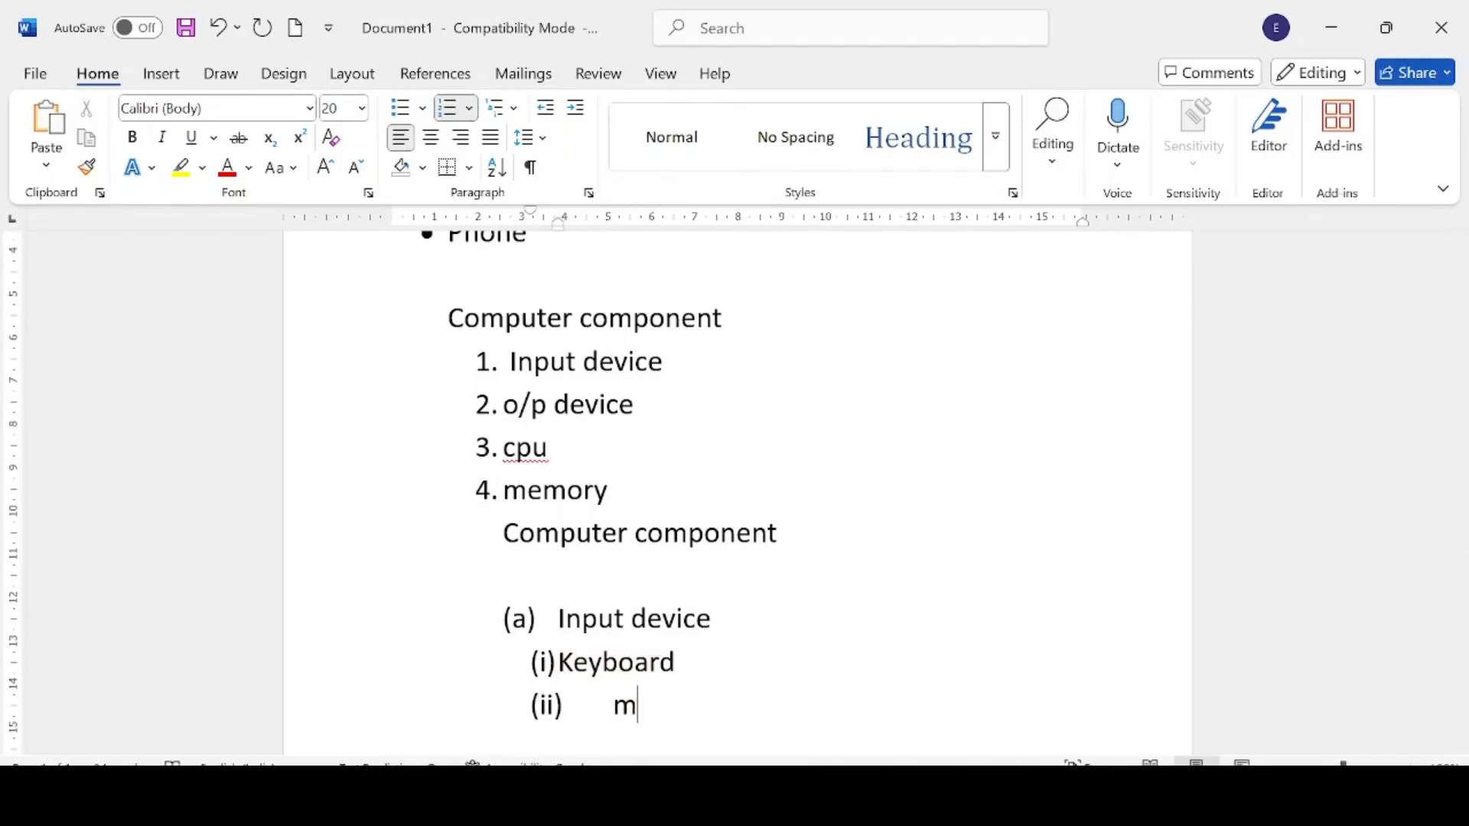
pyautogui.press('BackSpace')
pyautogui.write('se')
pyautogui.press('Return')
pyautogui.write('Scanner')
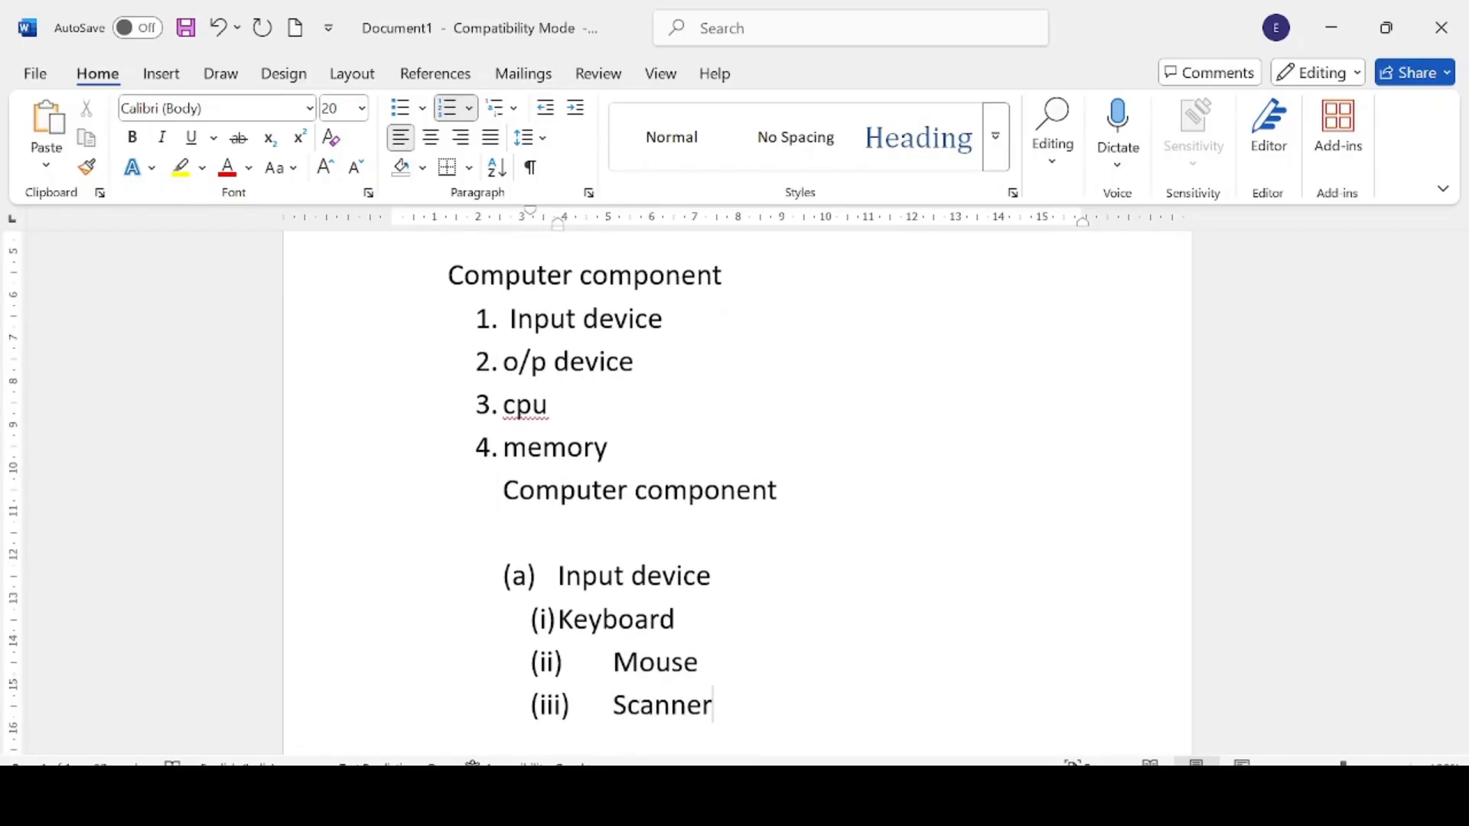
# Enter "Output device" as item (b) of the multilevel list, one level above "Scanner"
pyautogui.press('Return')
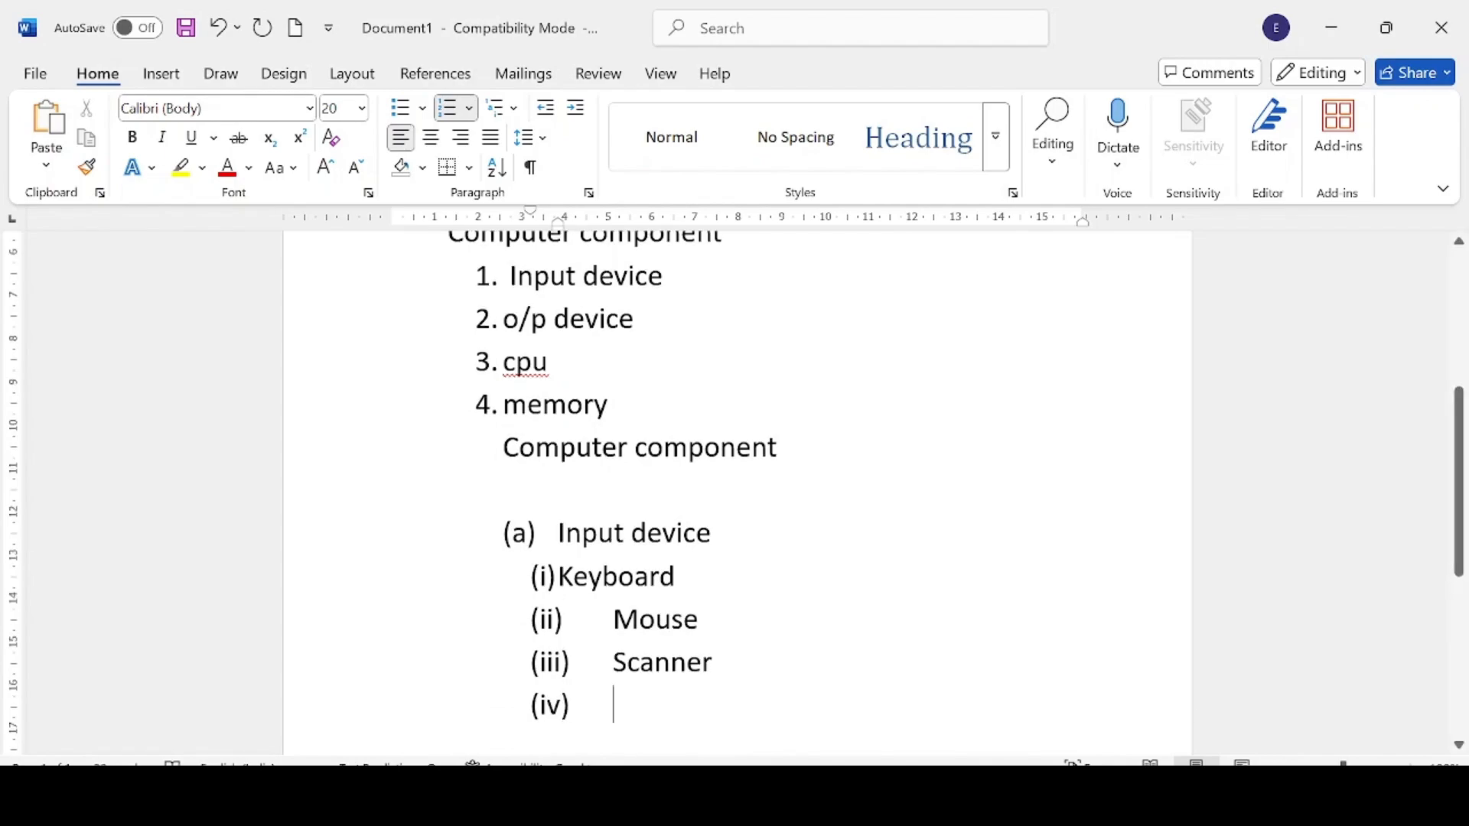
pyautogui.hotkey('shift', 'Tab')
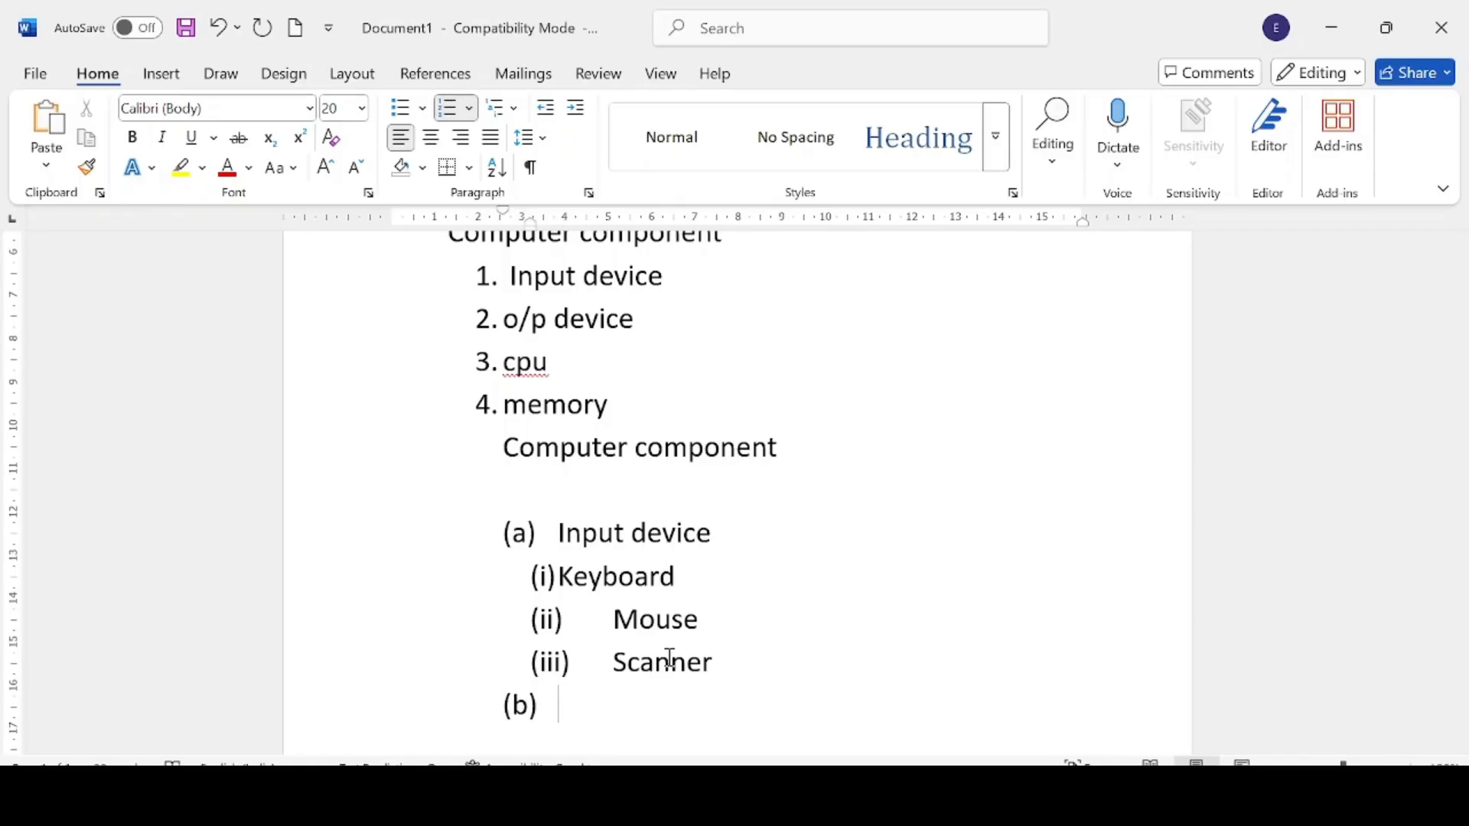
pyautogui.write('outpu')
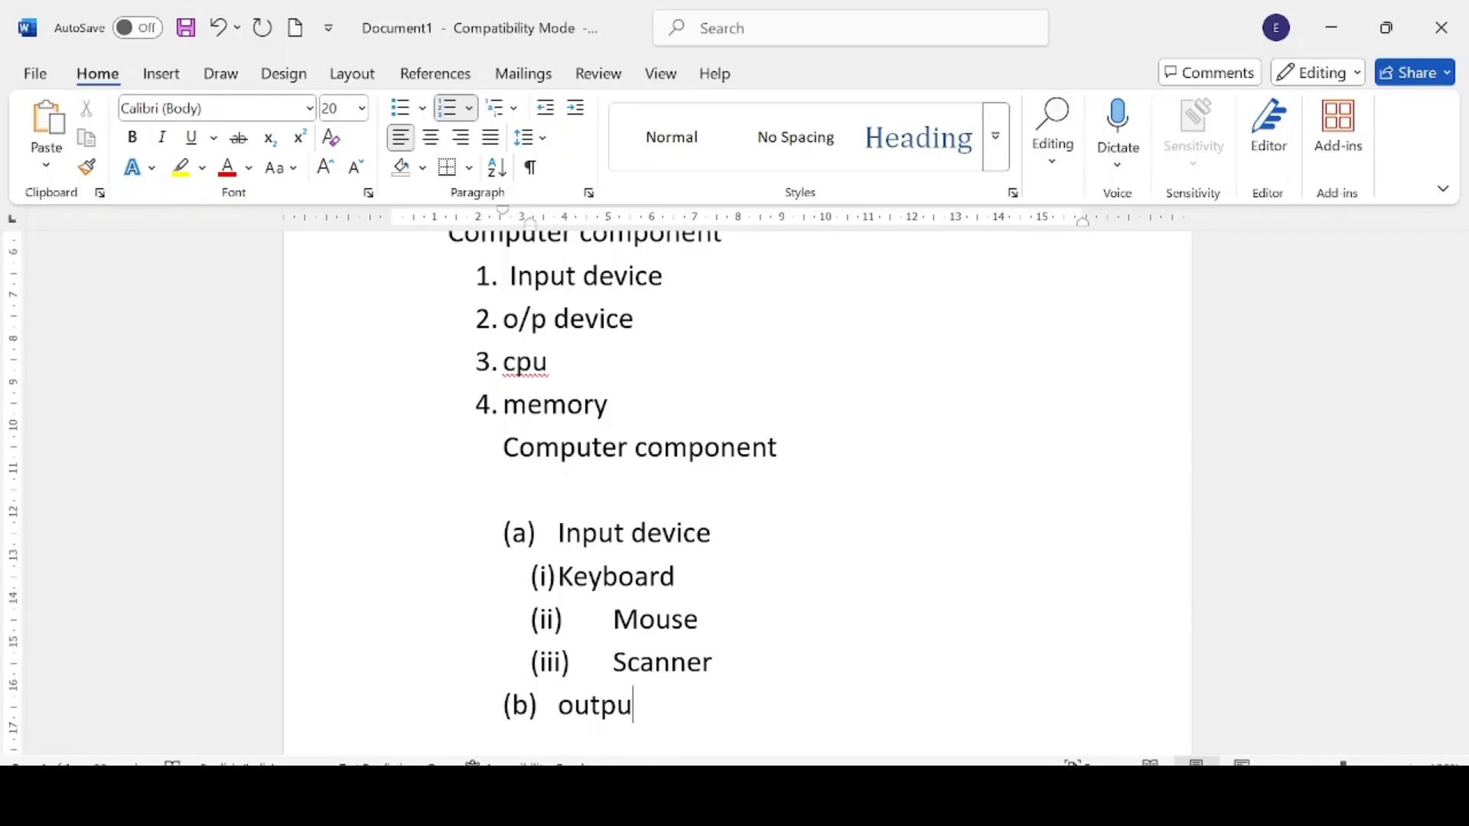
pyautogui.write('t device')
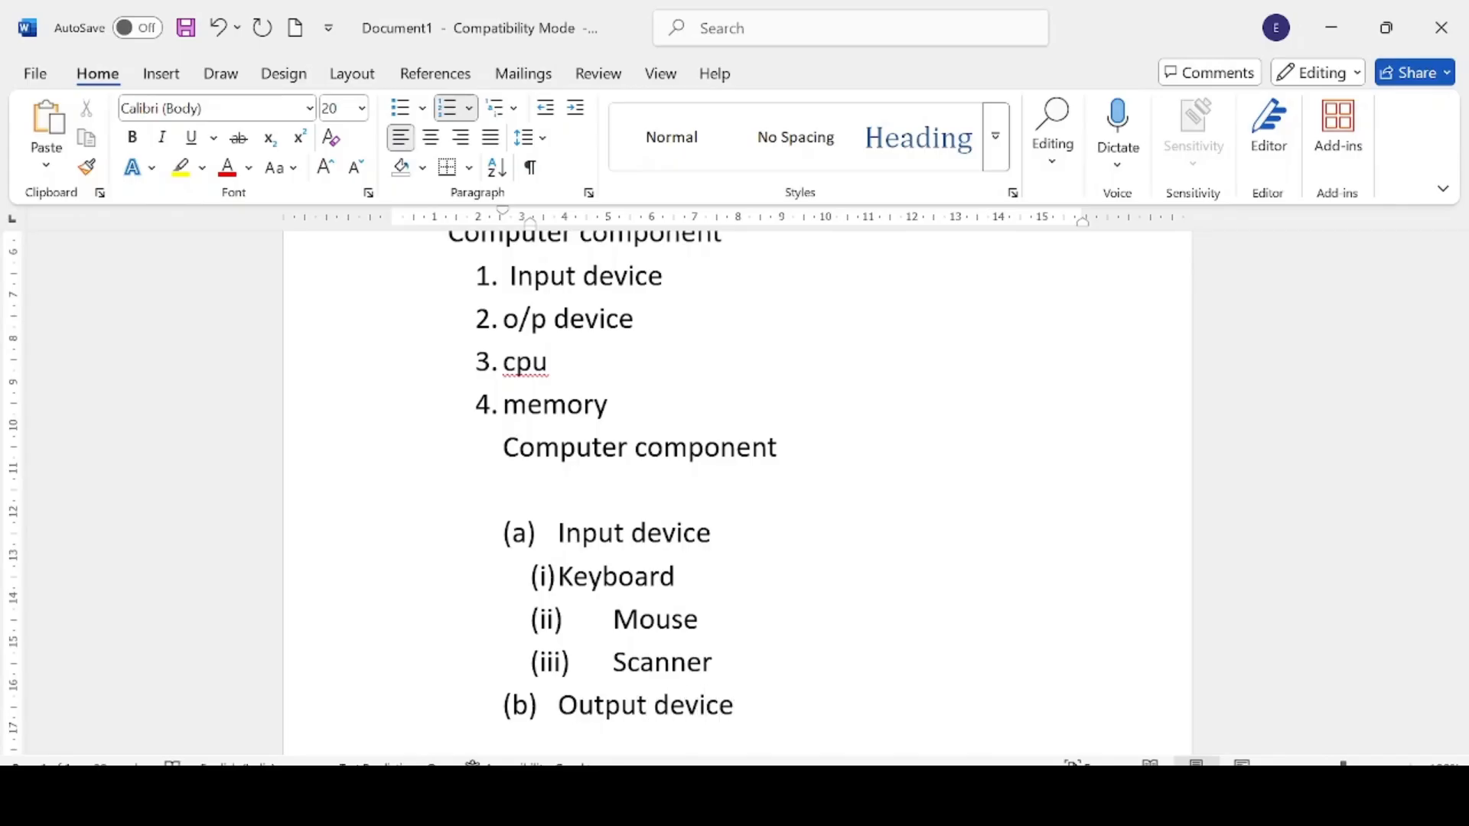
# Add "Monitor" and "Speaker" as sub-items (i) and (ii) under "Output device"
pyautogui.press('Return')
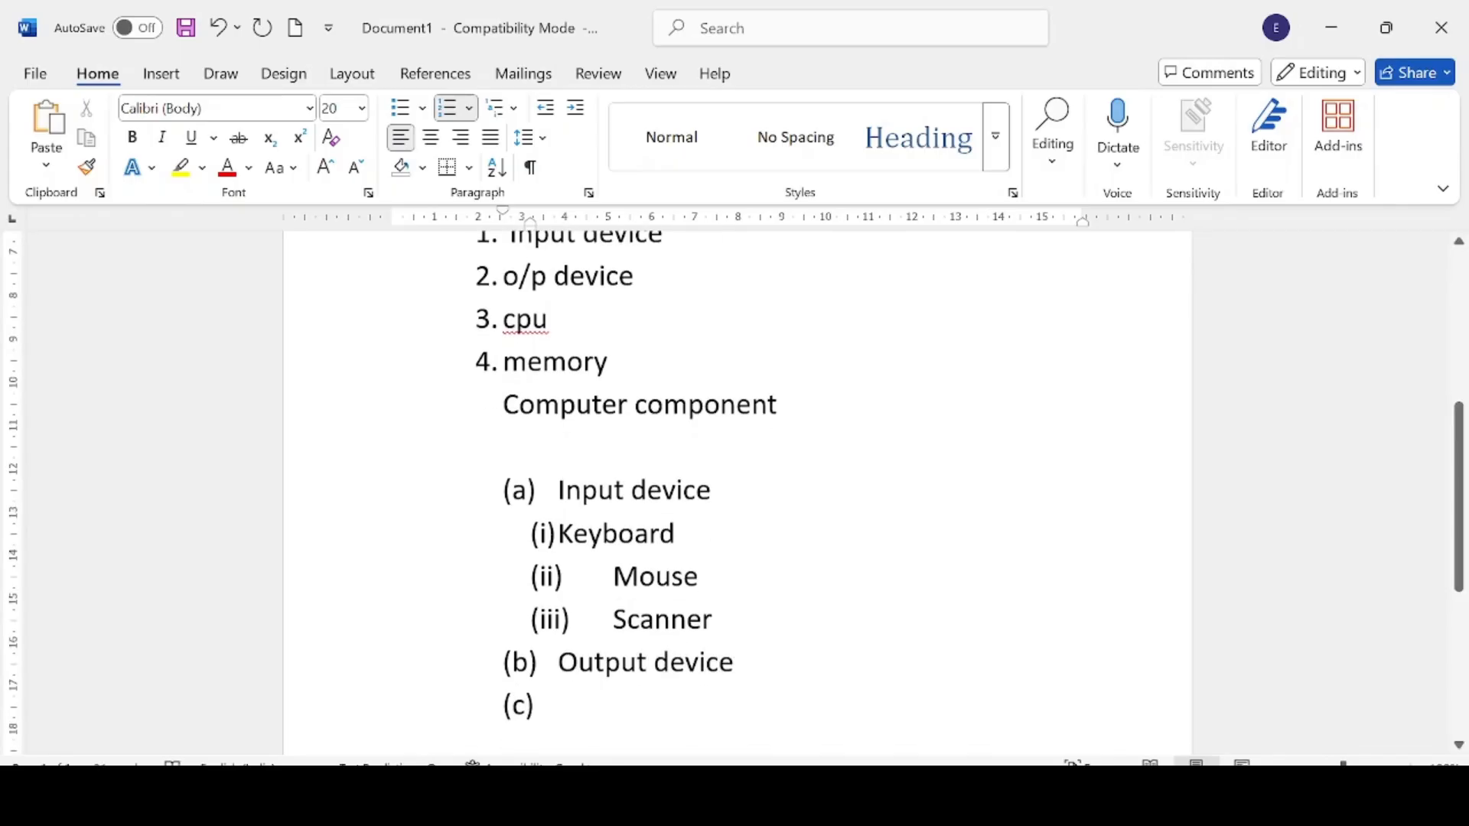
pyautogui.press('Tab')
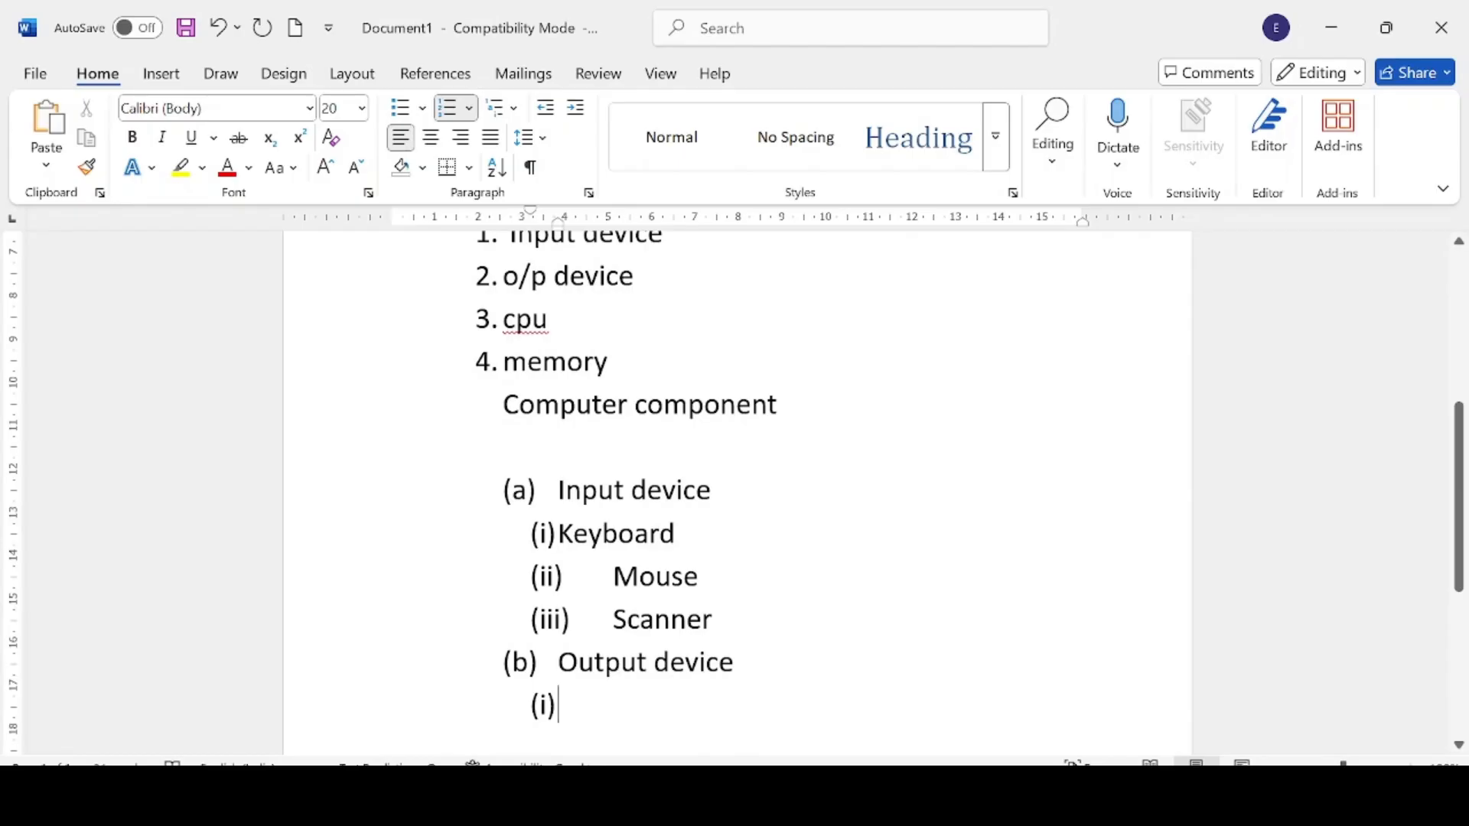
pyautogui.write('mo')
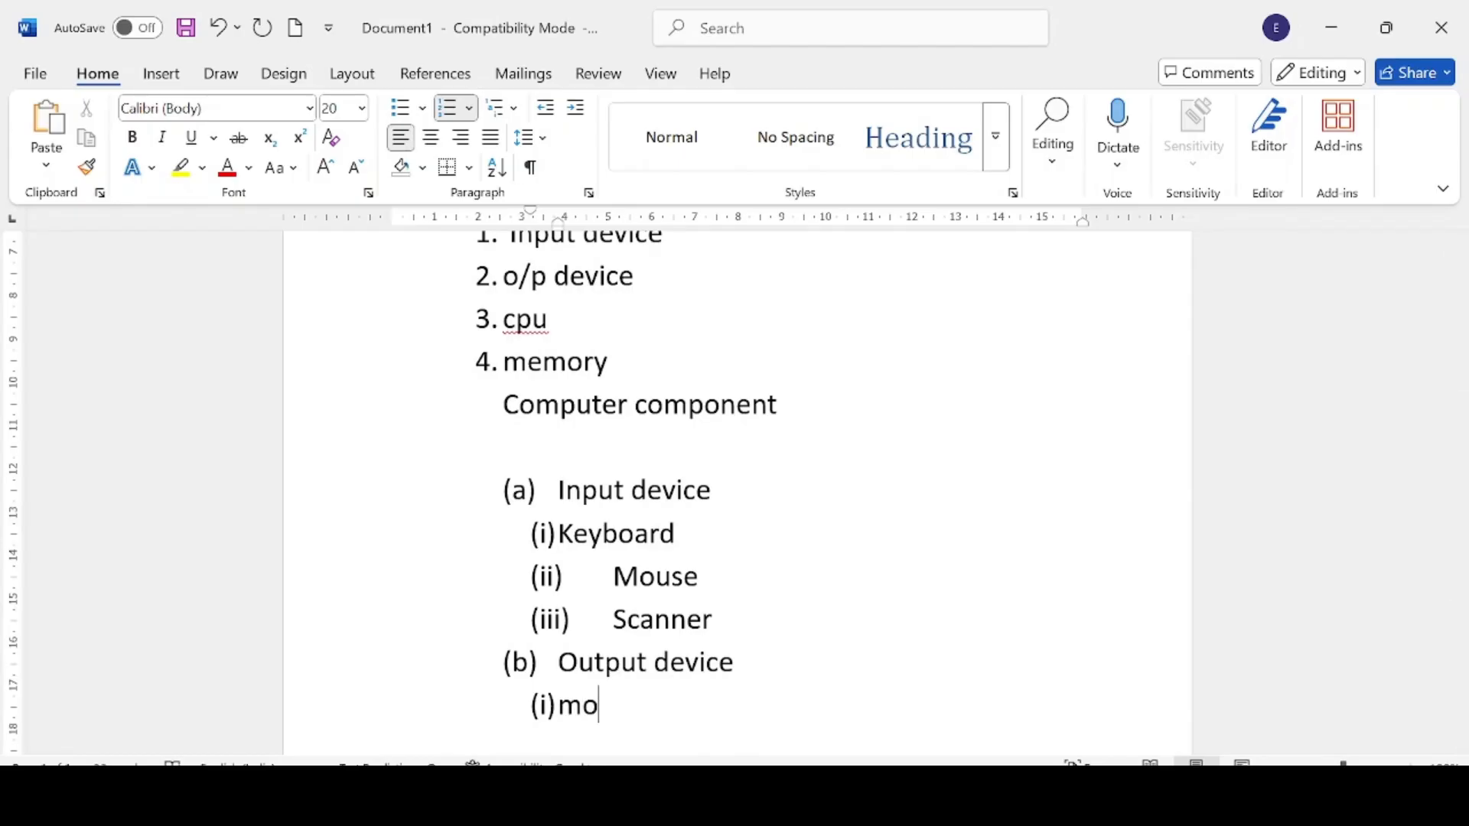
pyautogui.write('nitor')
pyautogui.press('Return')
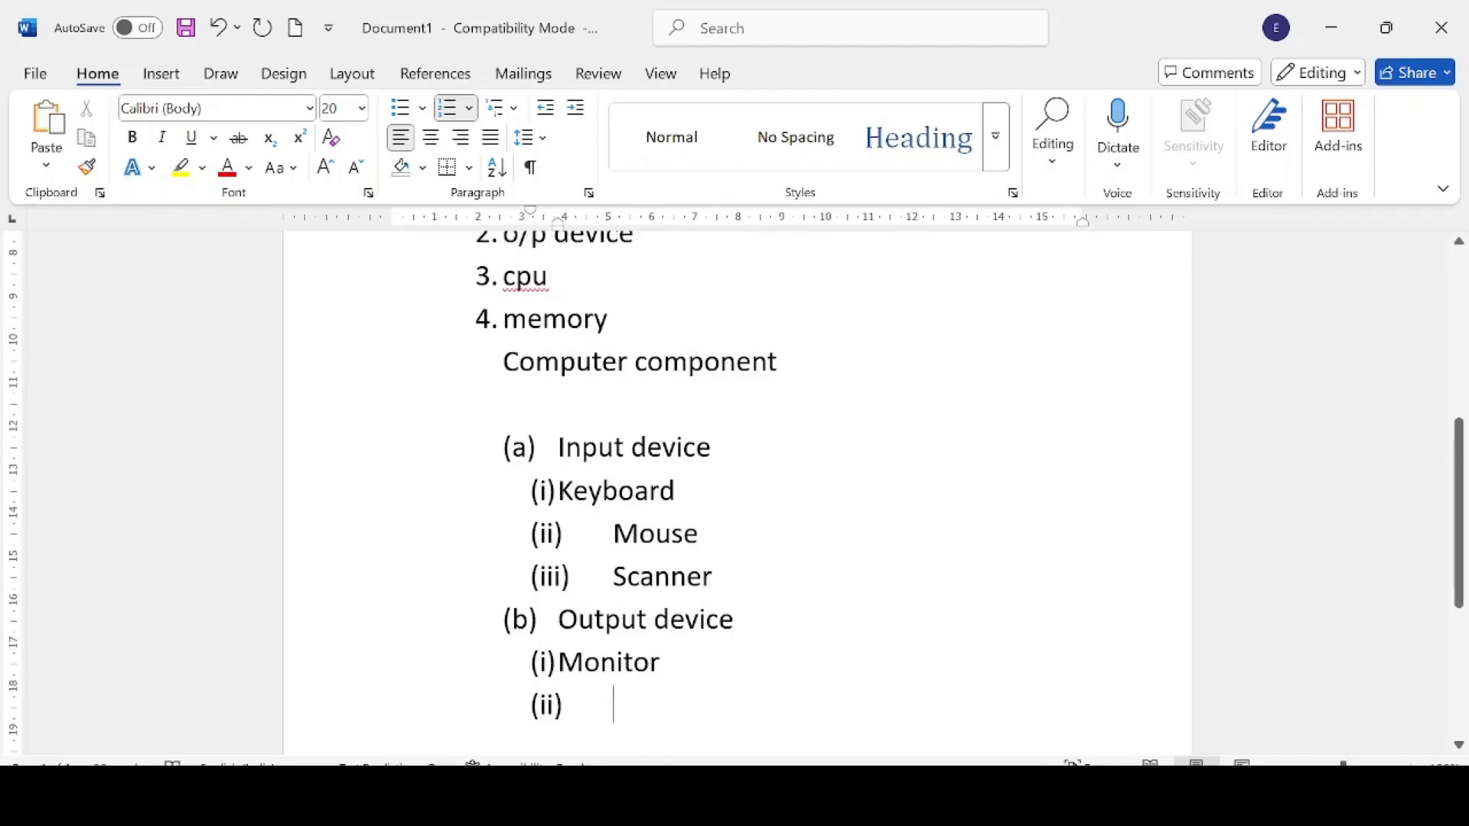
pyautogui.write('sp')
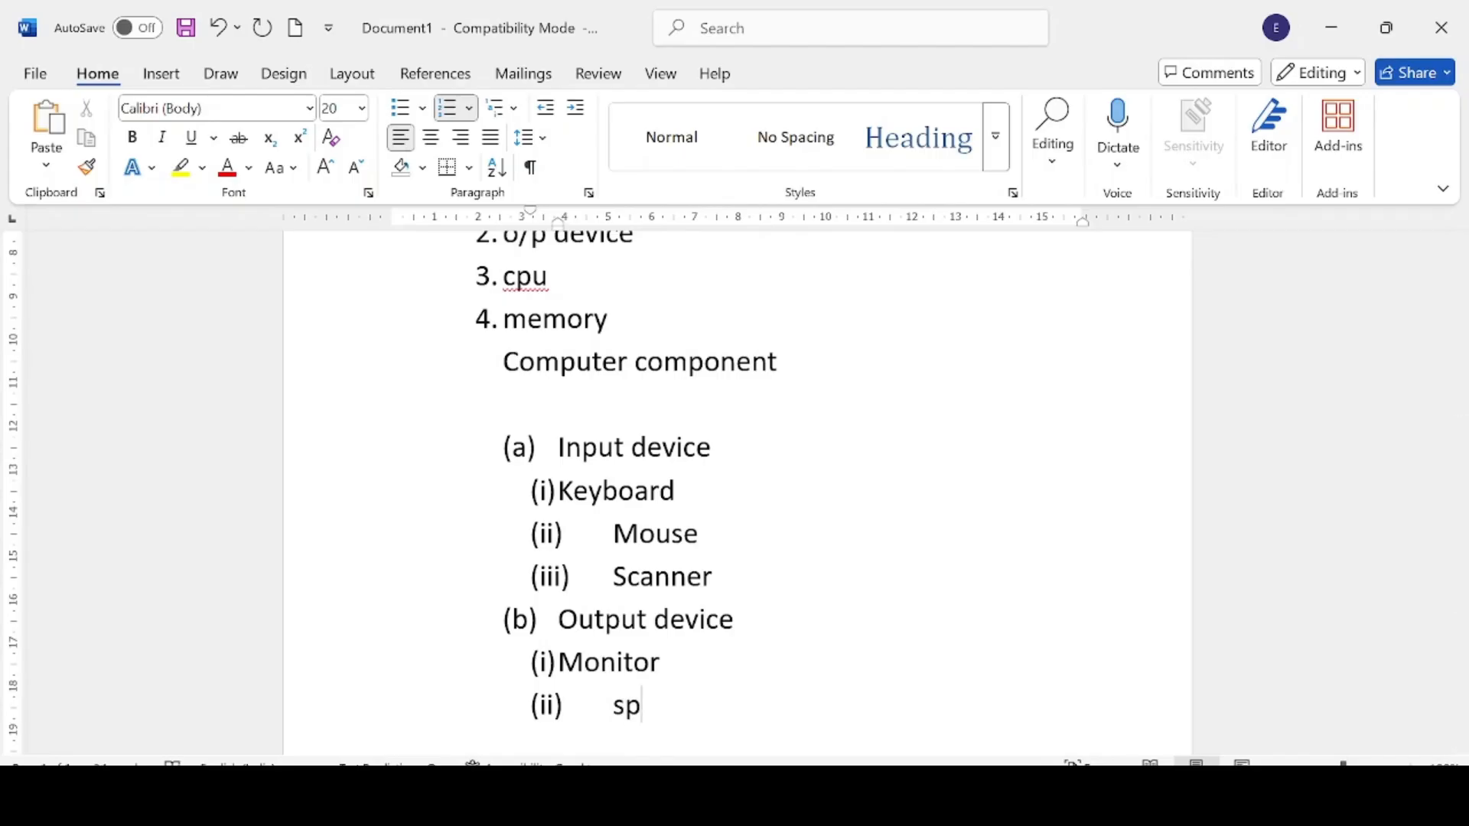
pyautogui.write('eaker')
pyautogui.press('Return')
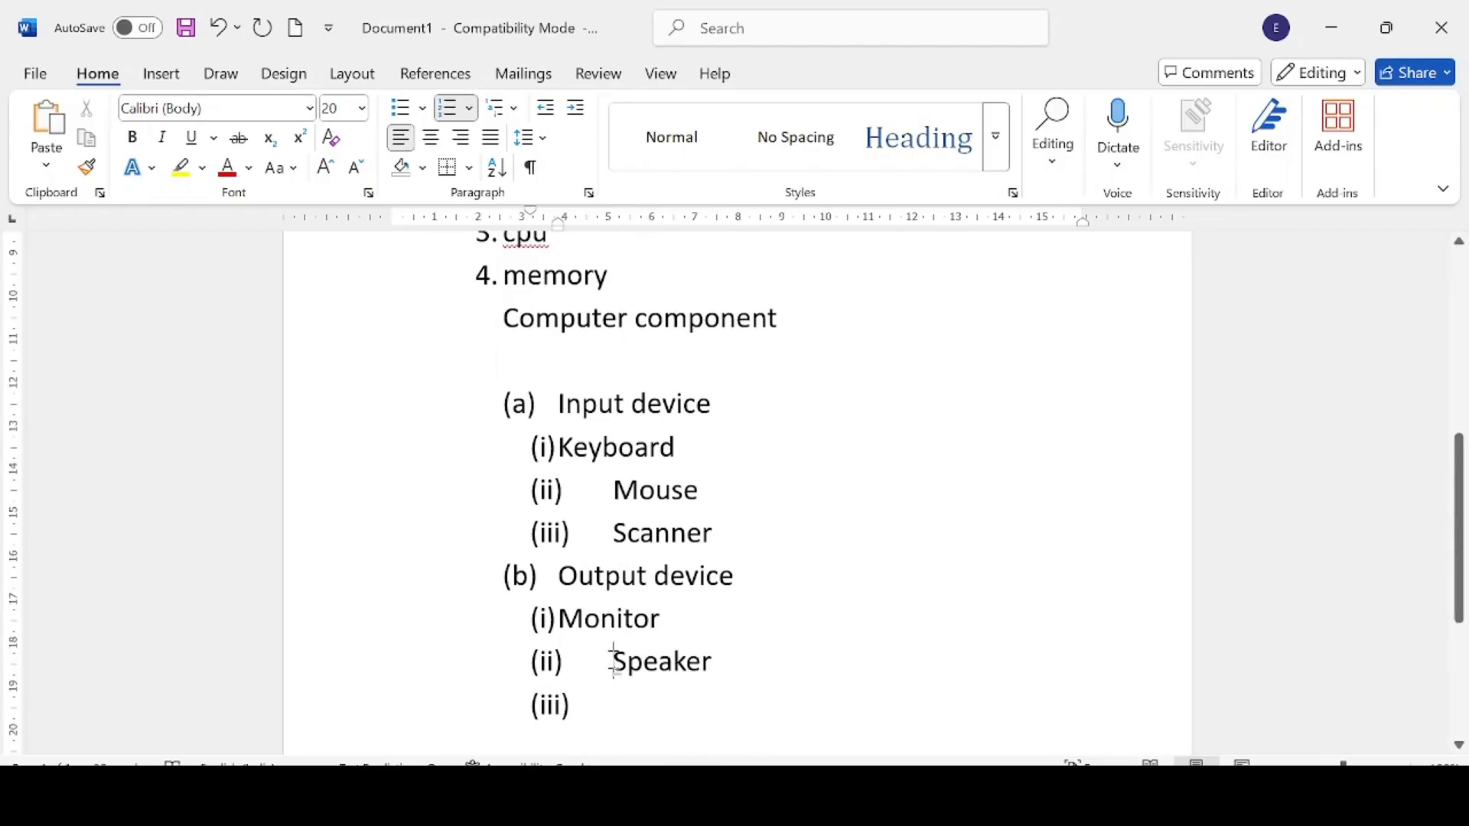
pyautogui.press('BackSpace')
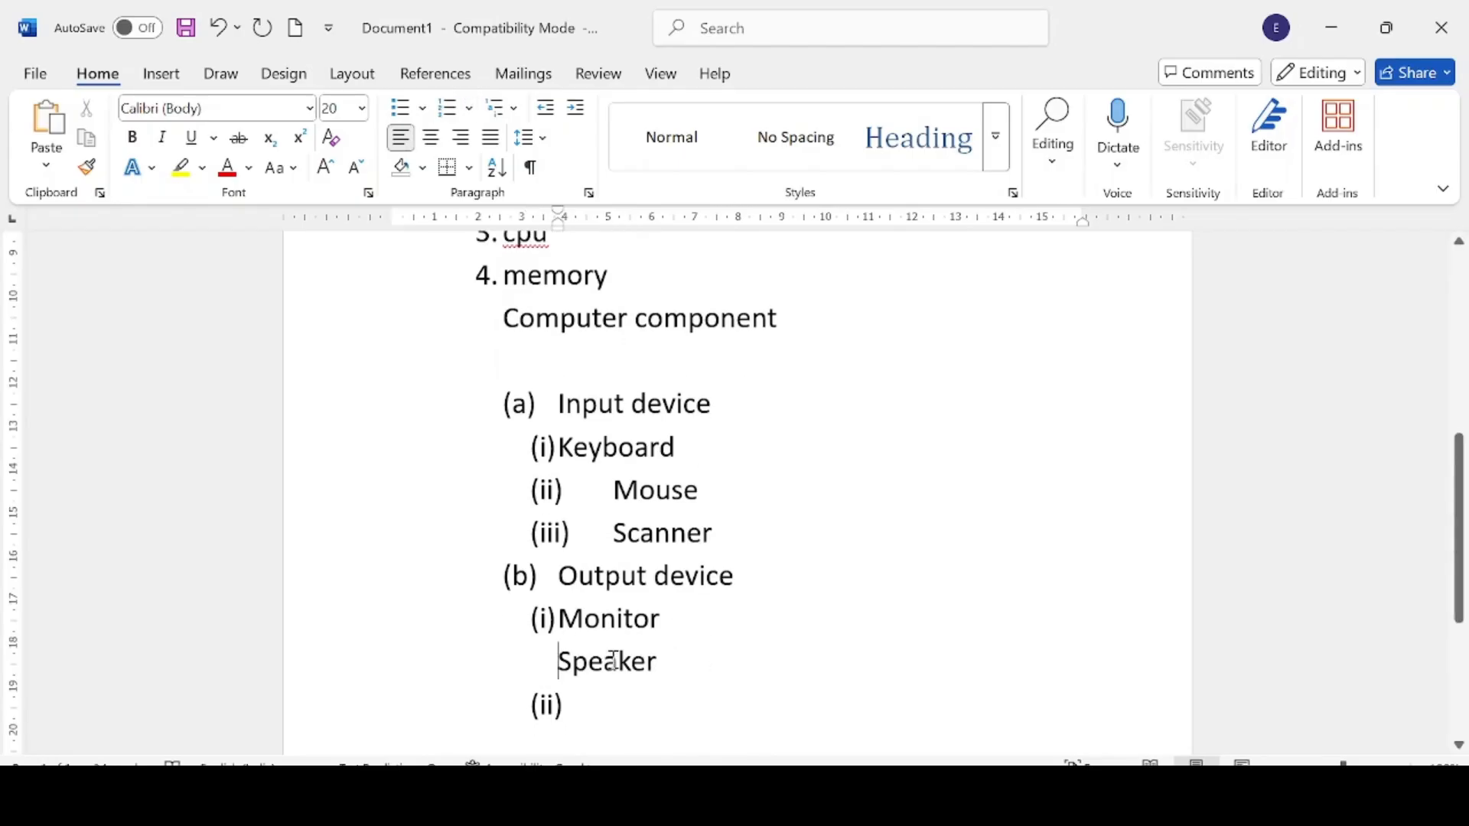
pyautogui.press('BackSpace')
pyautogui.press('BackSpace')
pyautogui.press('BackSpace')
pyautogui.hotkey('shift', 'Return')
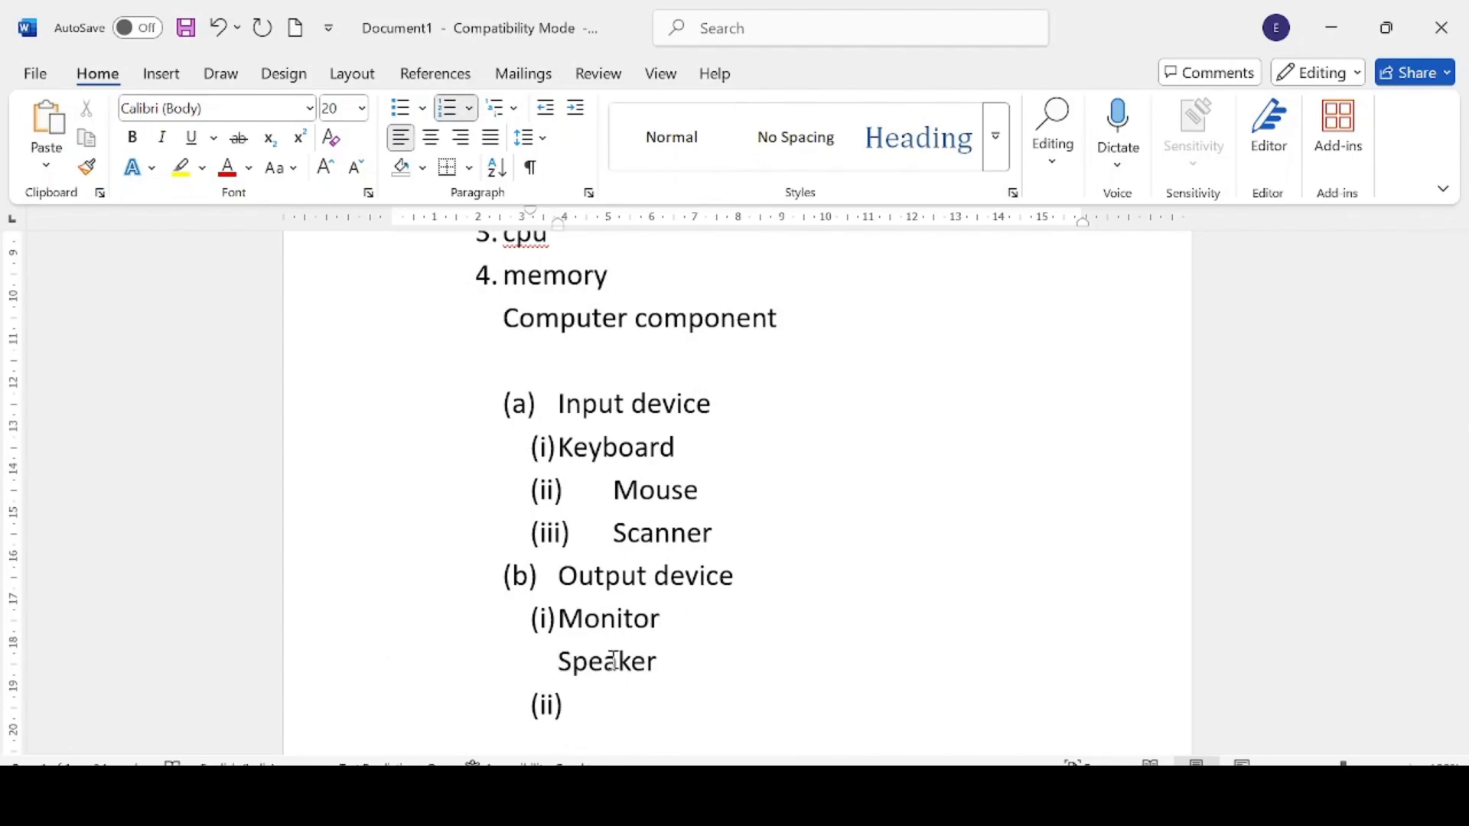
pyautogui.press('BackSpace')
pyautogui.press('Return')
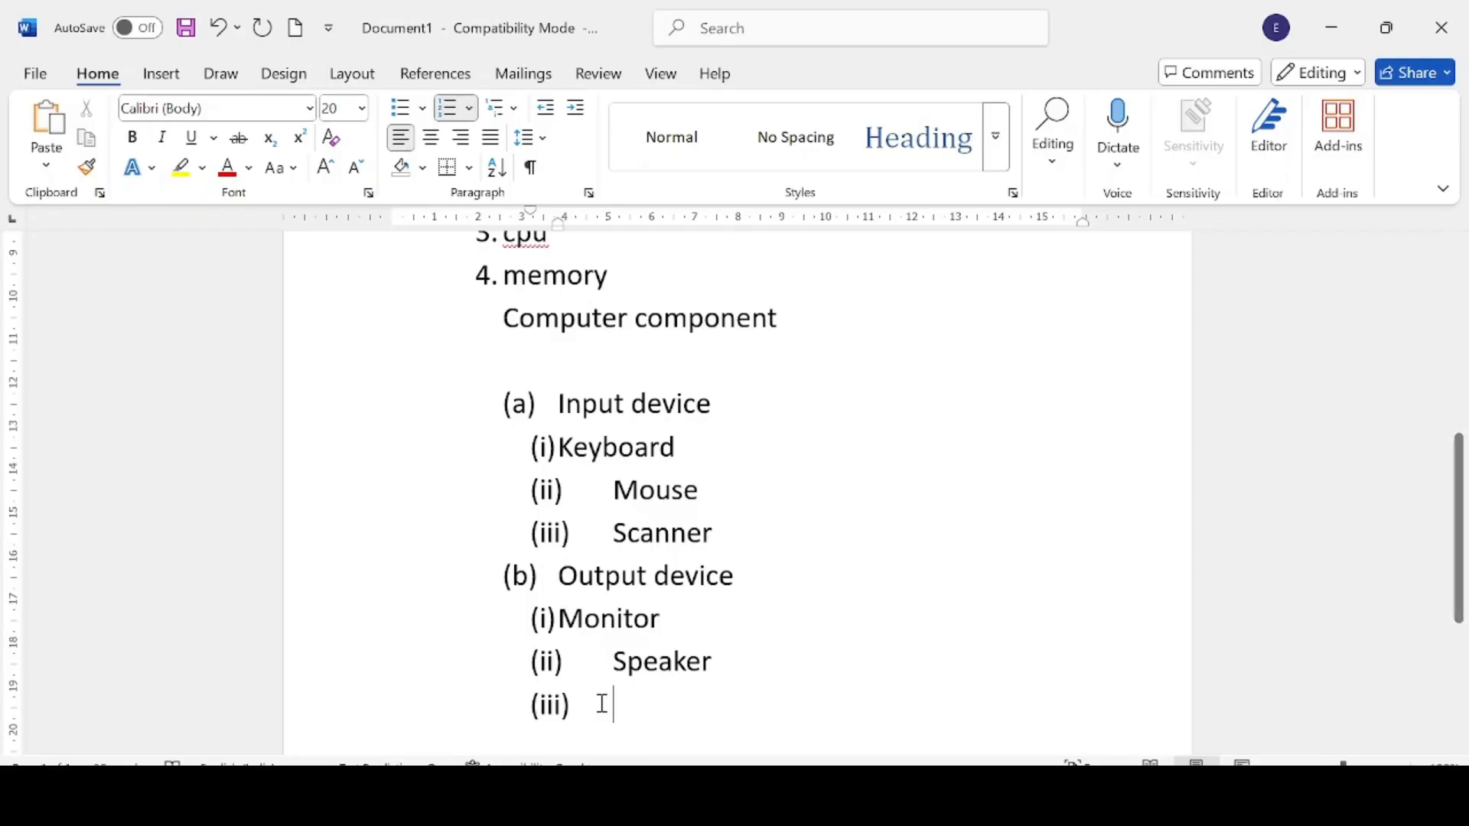
# Add "Printer" as sub-item (iii) under "Output device" and start another list line below it
pyautogui.write('prin')
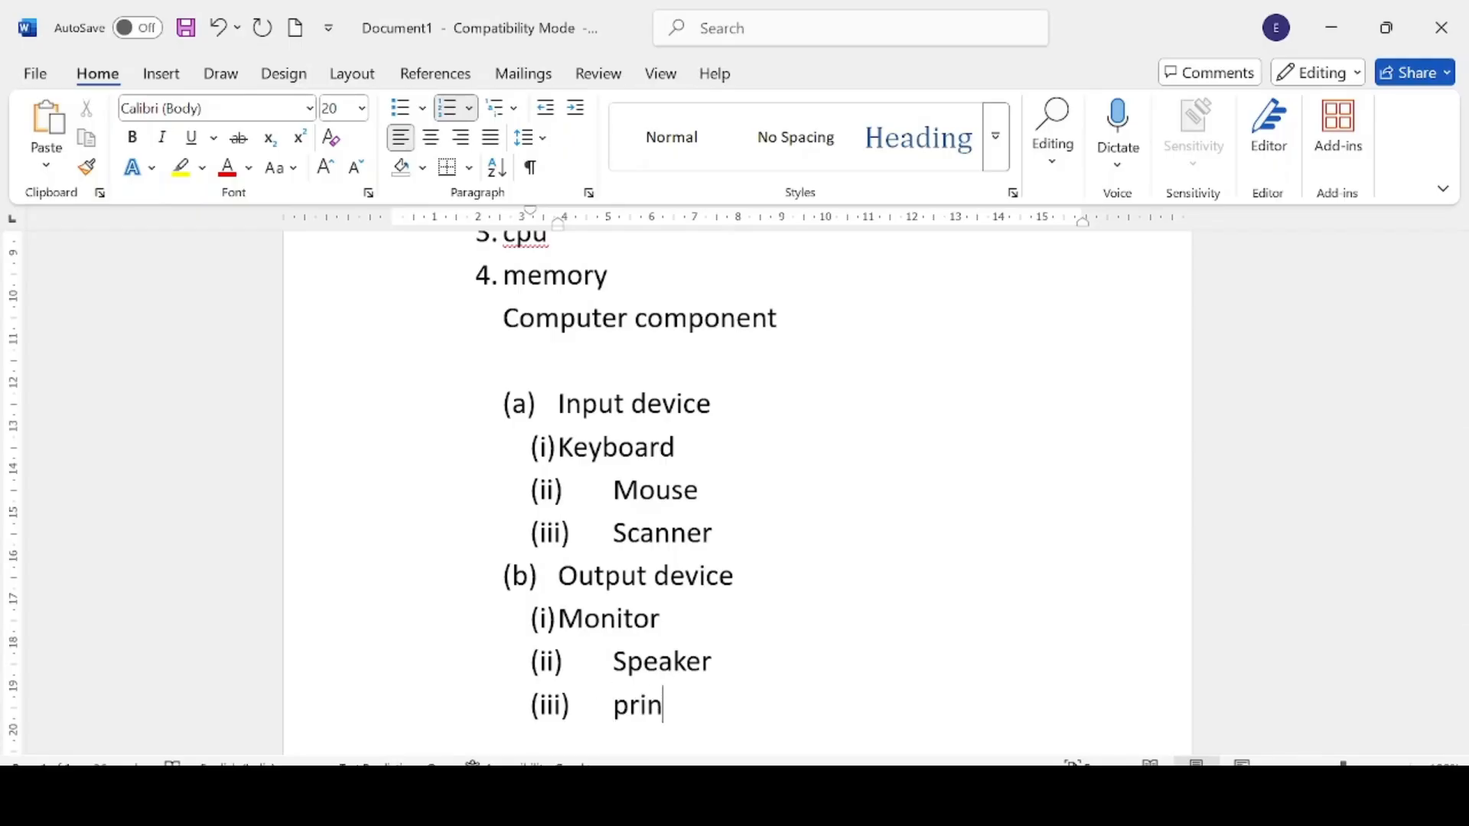
pyautogui.write('ter')
pyautogui.press('Return')
pyautogui.press('Return')
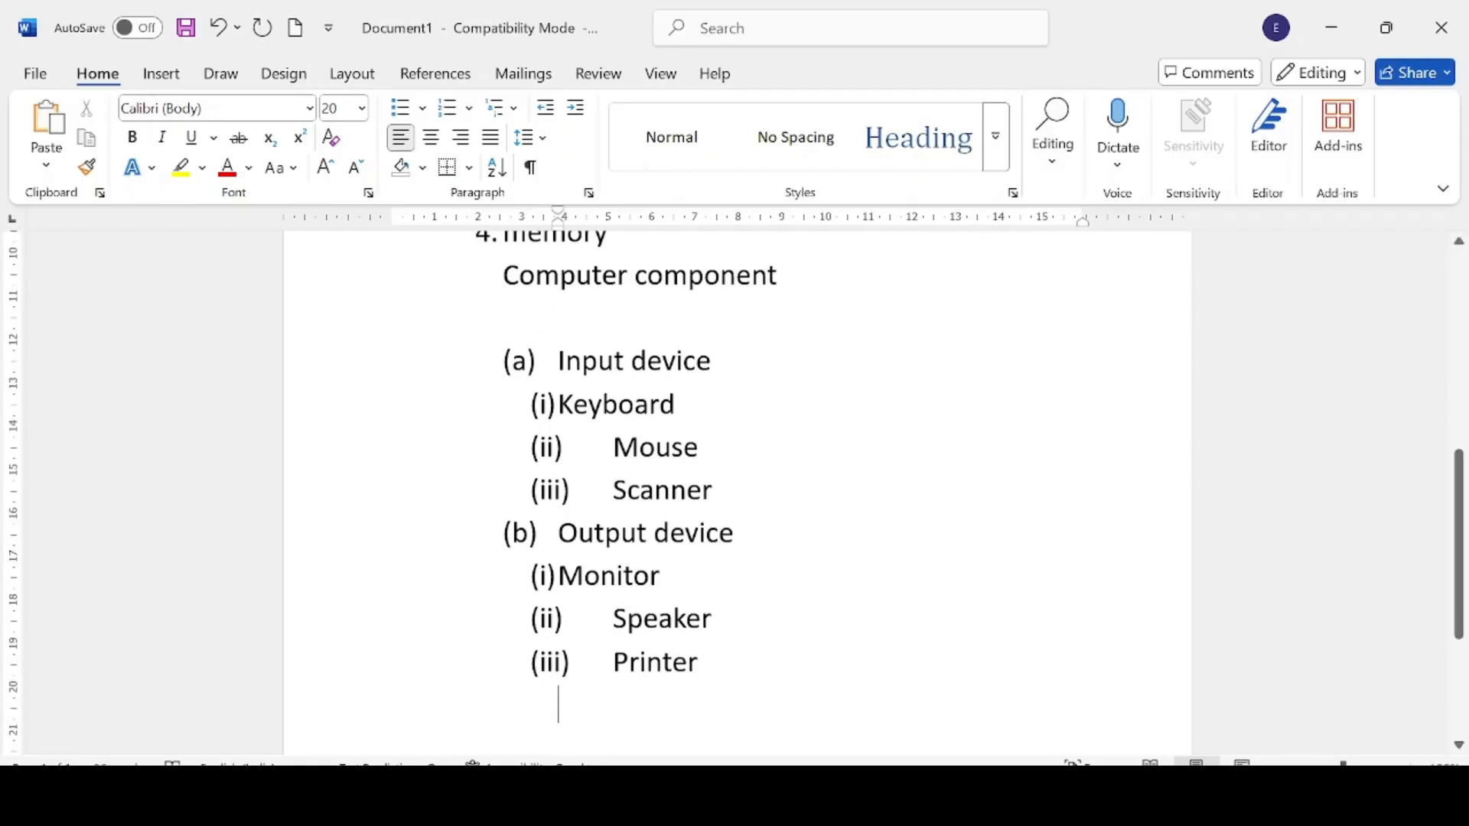
pyautogui.hotkey('ctrl', 'z')
pyautogui.hotkey('ctrl', 'z')
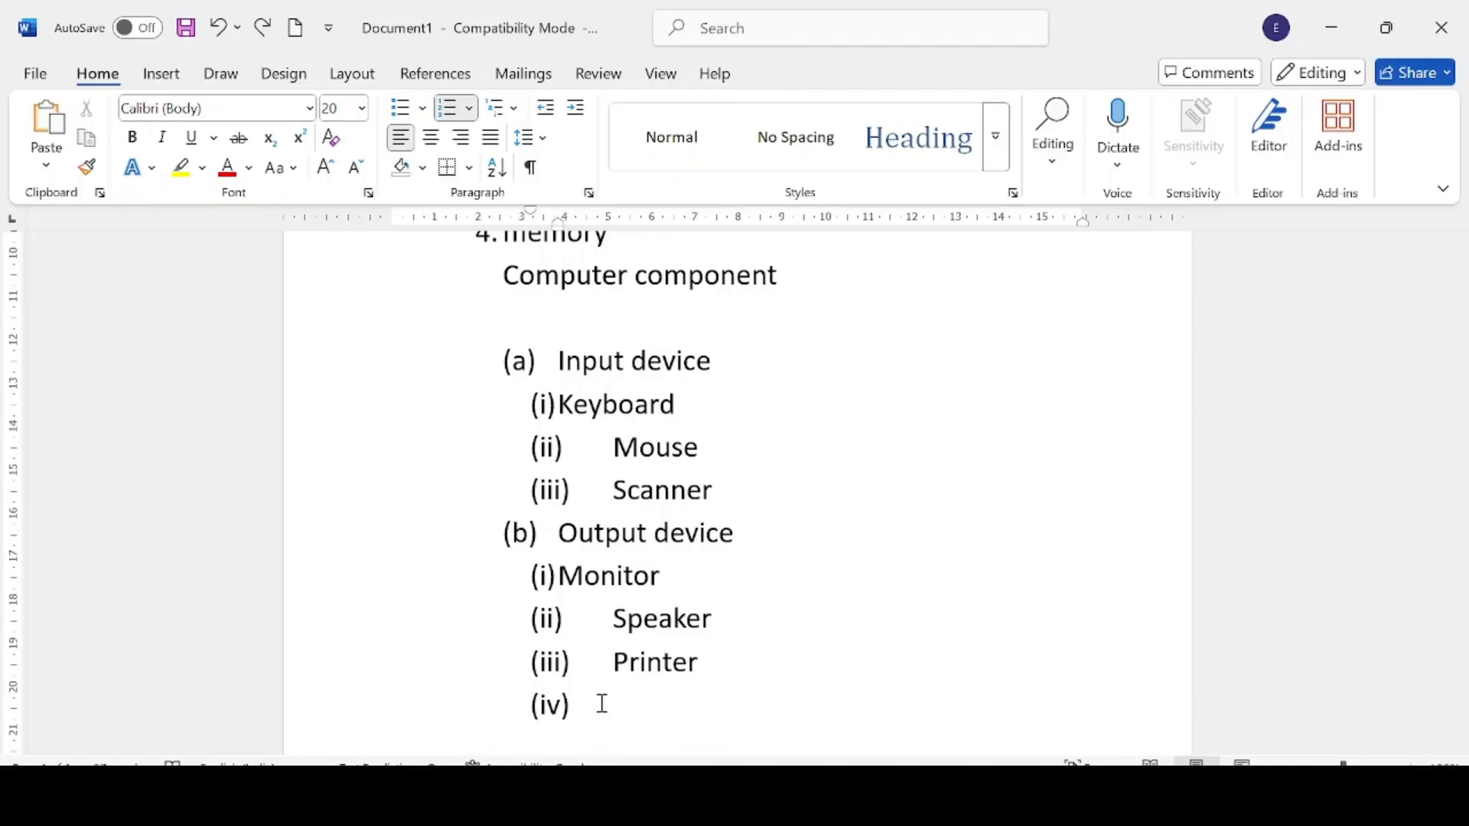
# Promote the empty list line one level and enter "cpu" as item (c)
pyautogui.hotkey('shift', 'Tab')
pyautogui.write('cpu')
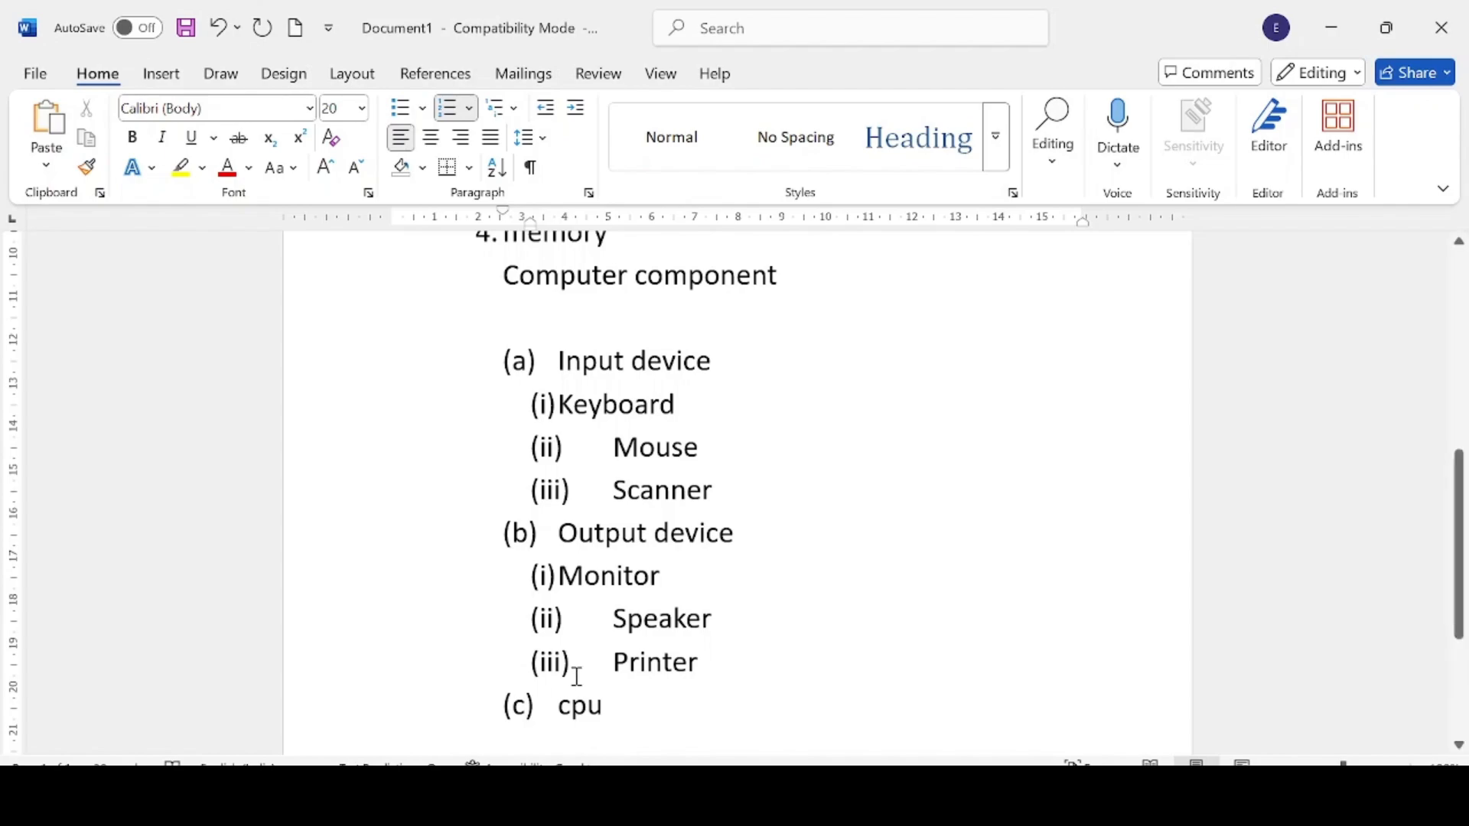
# Change the numbering of the multilevel list to the 1., 1.1., 1.1.1. library style
pyautogui.click(512, 359)
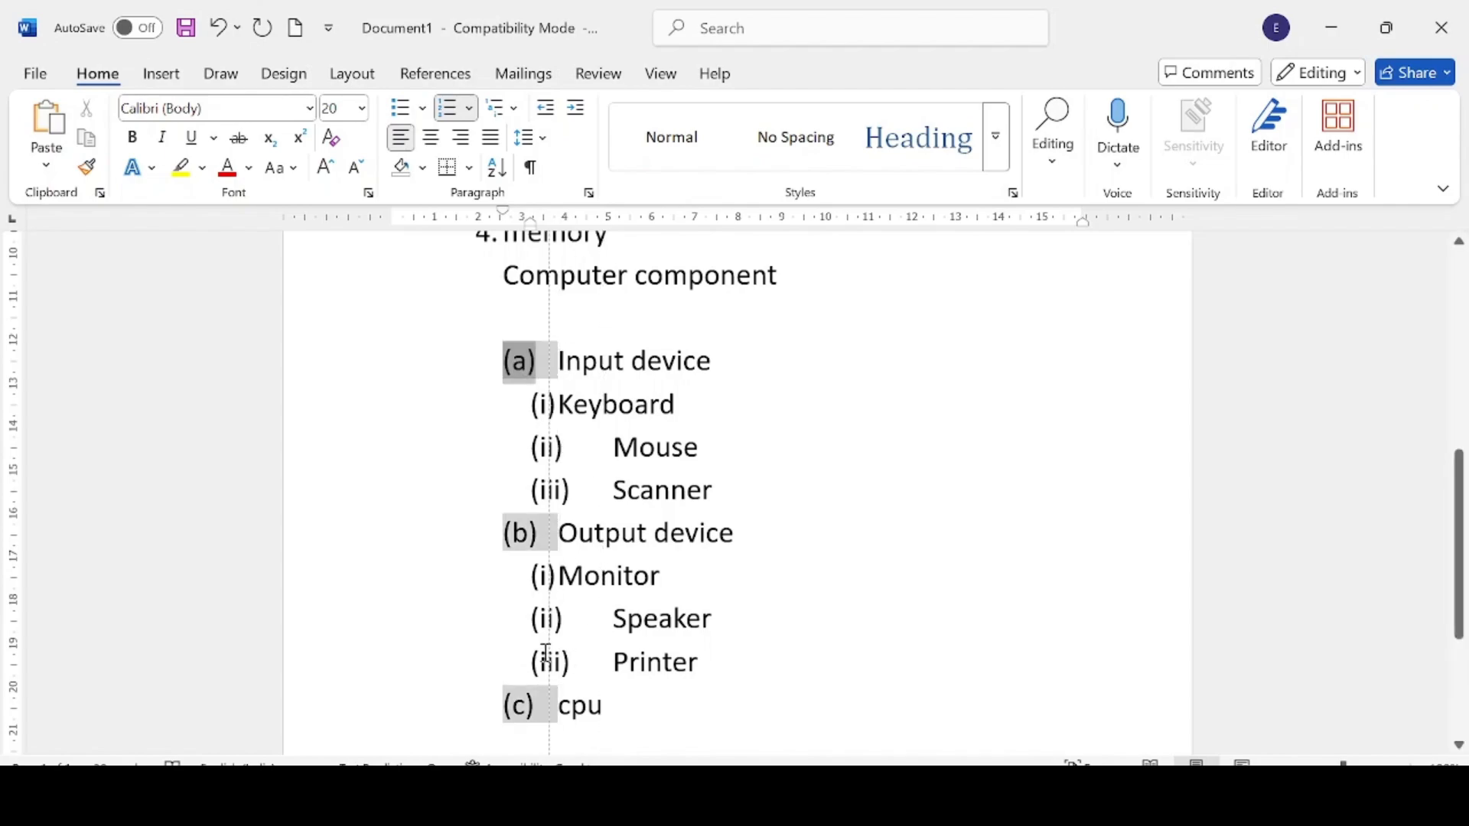
pyautogui.press('Tab')
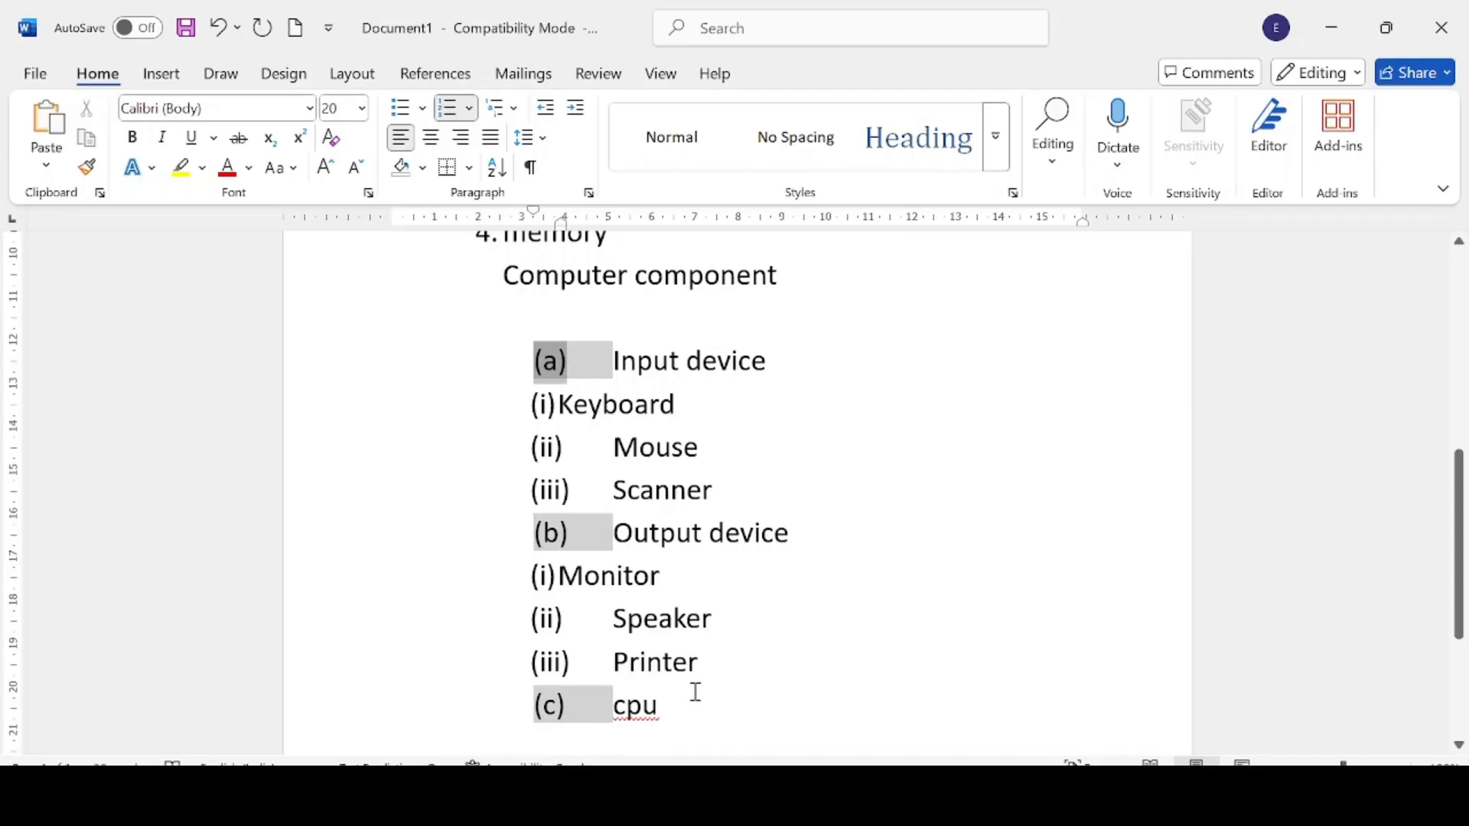
pyautogui.hotkey('ctrl', 'z')
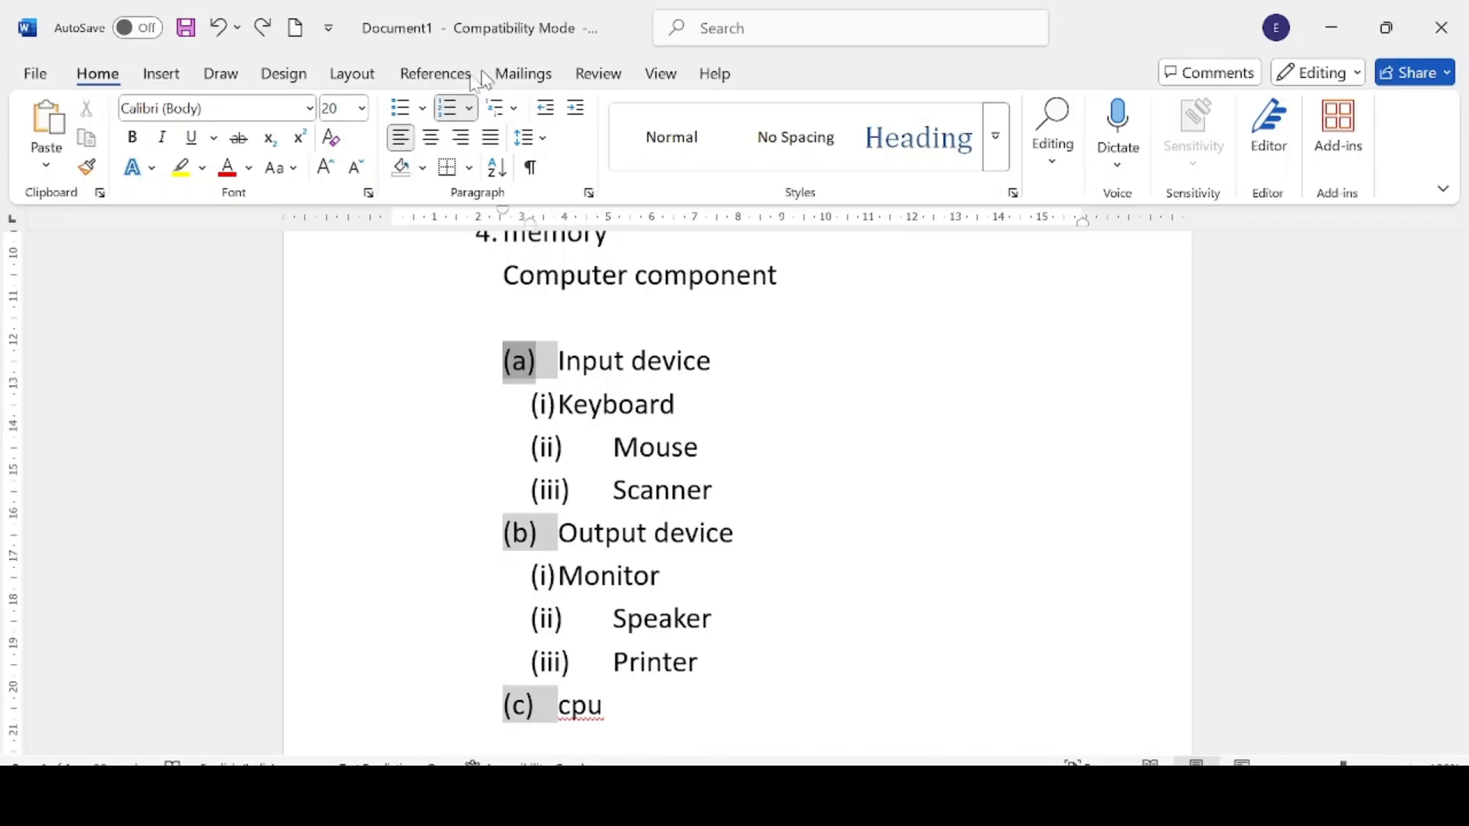
pyautogui.click(515, 113)
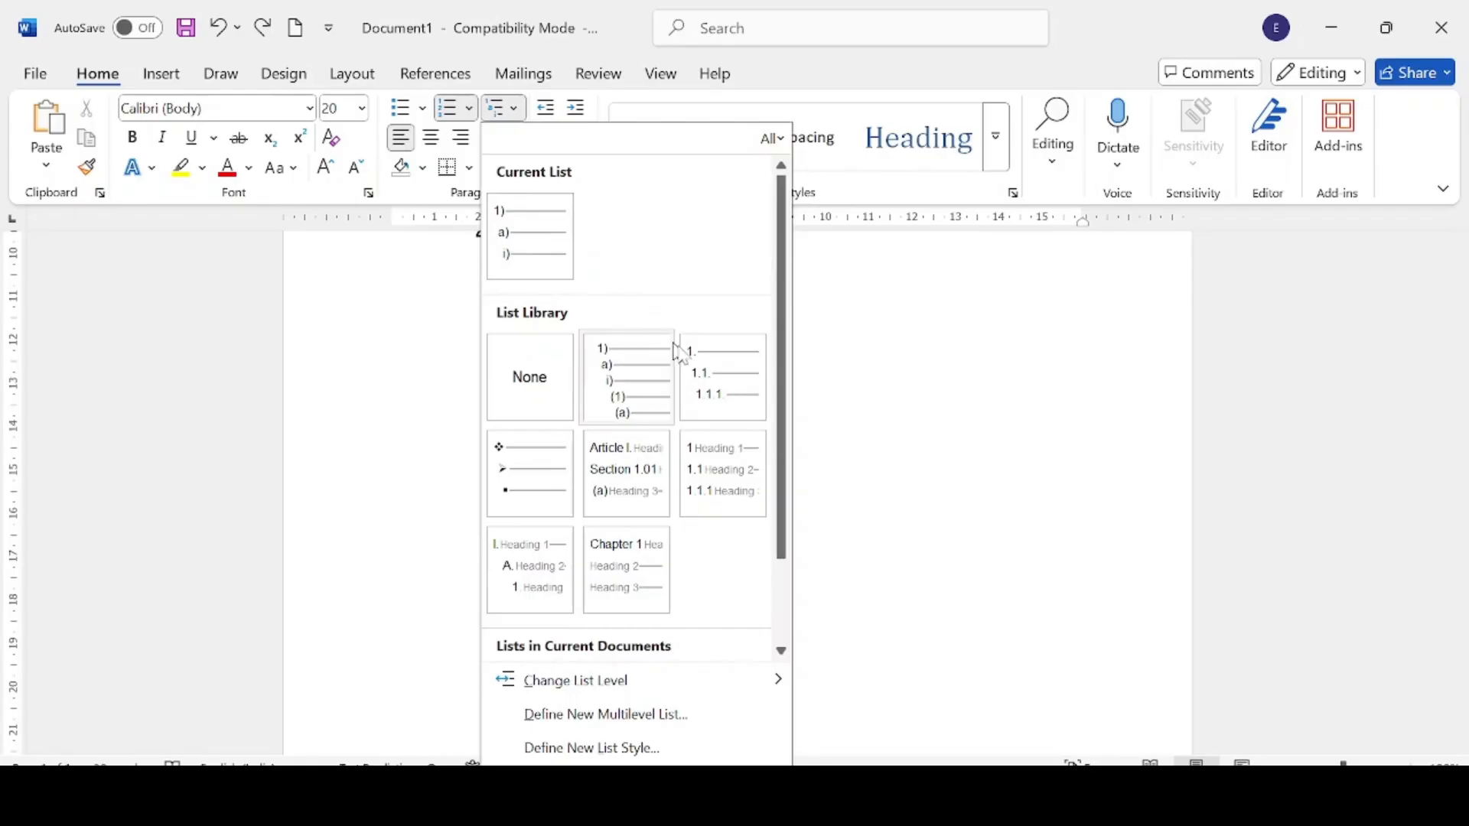
pyautogui.click(710, 368)
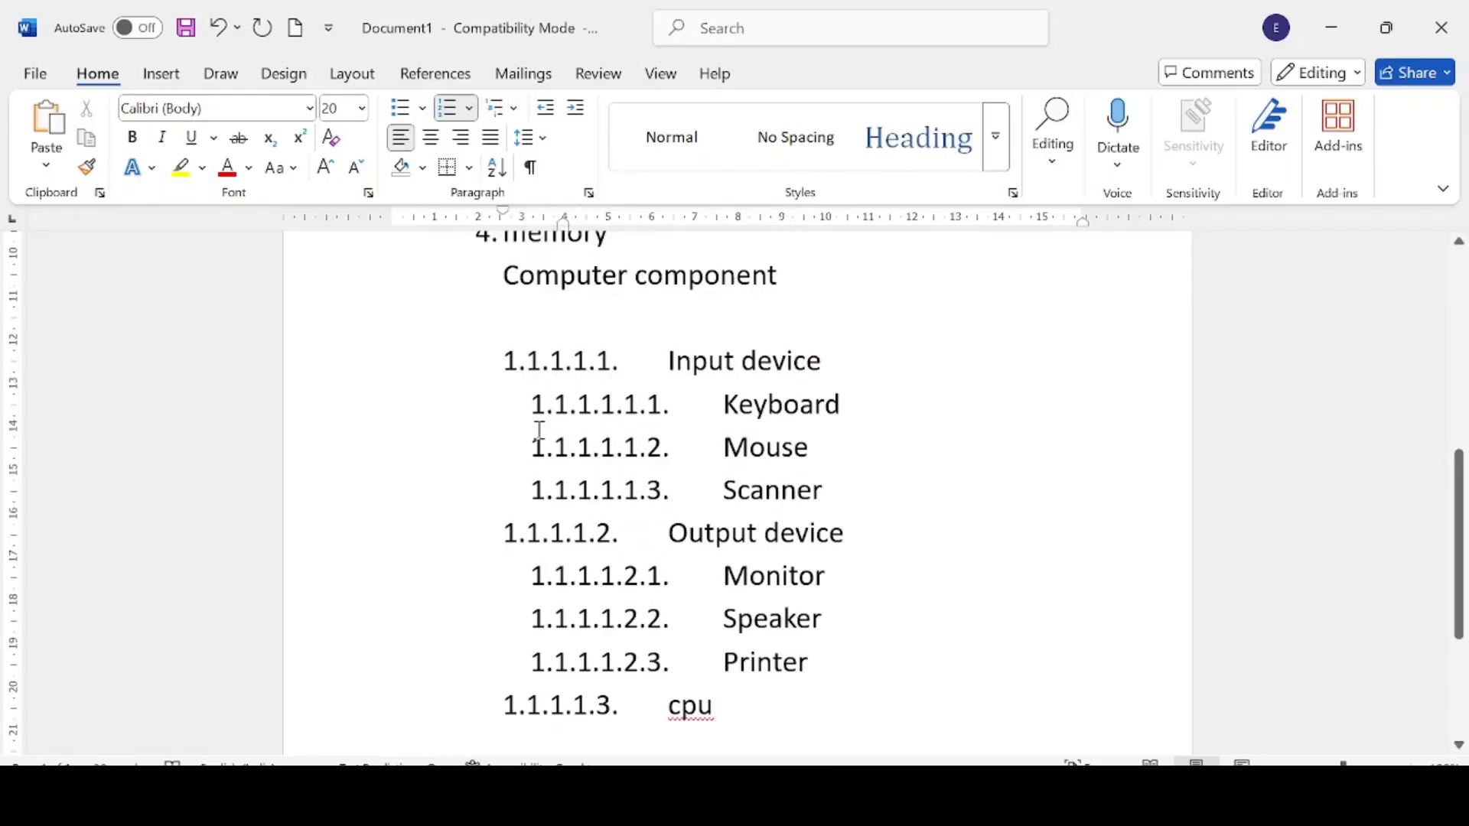
# Try the diamond-bullet multilevel style on "Input device" and undo it
pyautogui.moveTo(670, 367); pyautogui.dragTo(837, 373)
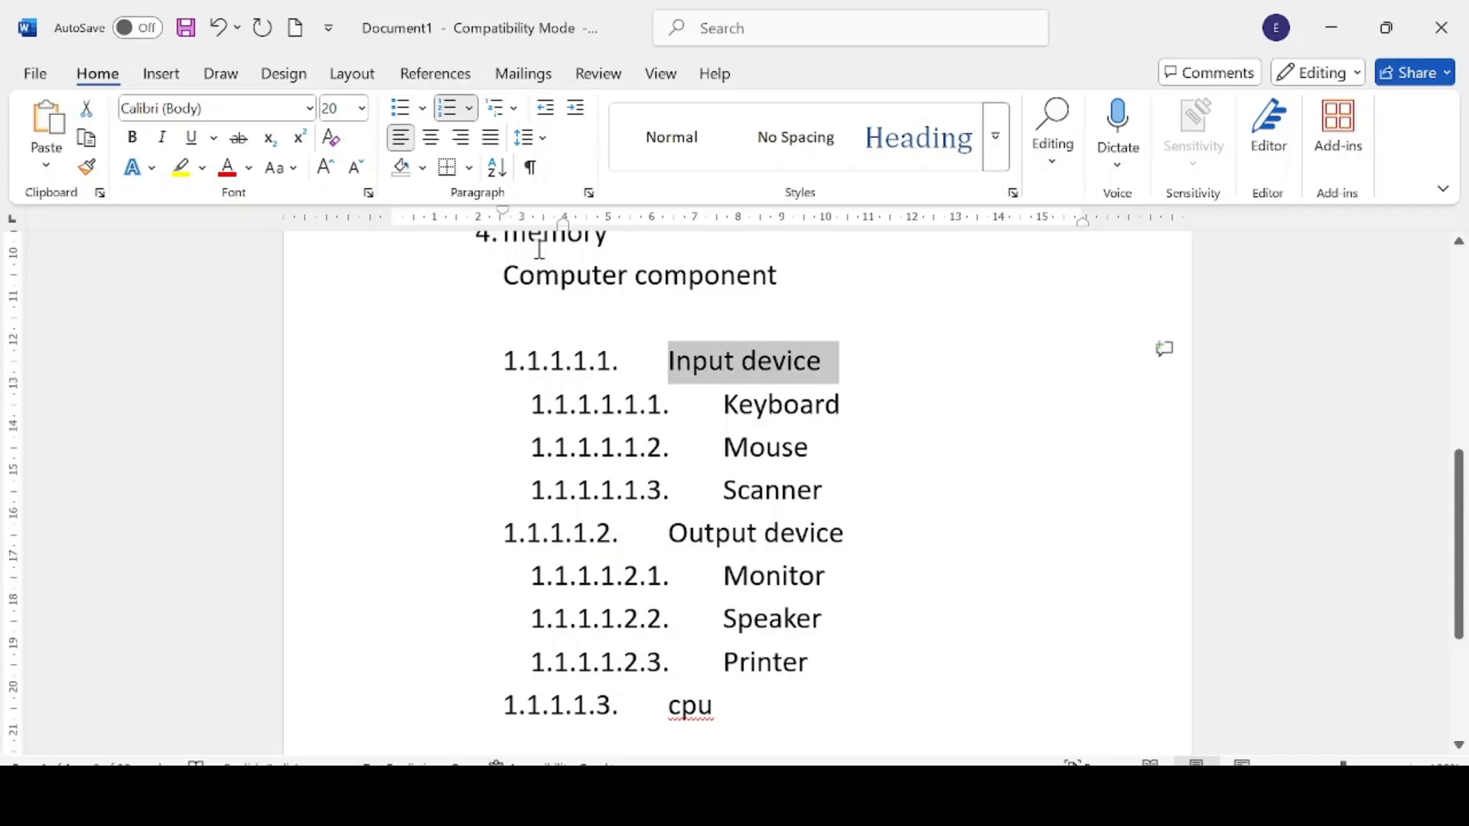
pyautogui.click(511, 116)
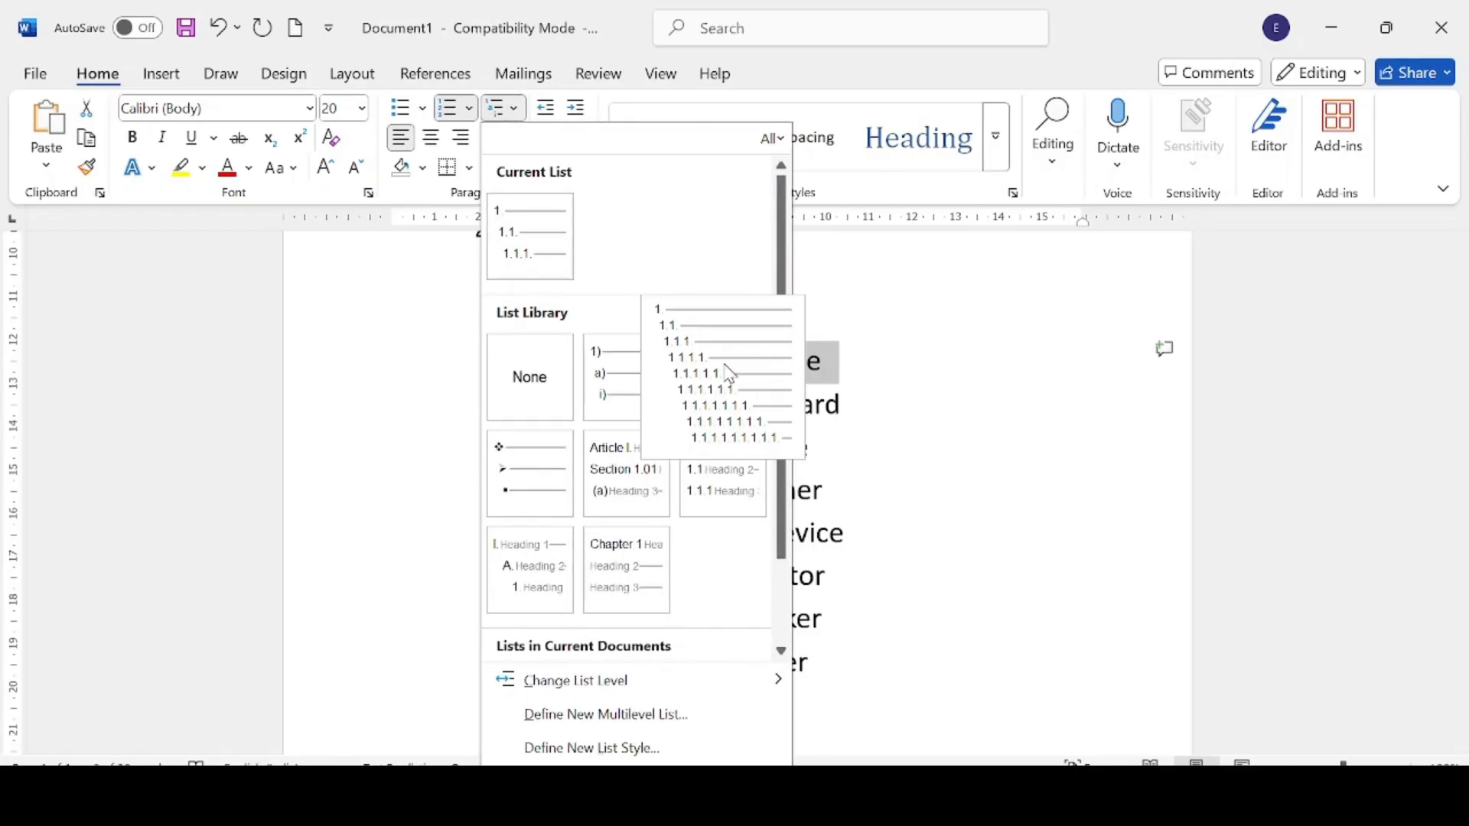
pyautogui.click(561, 494)
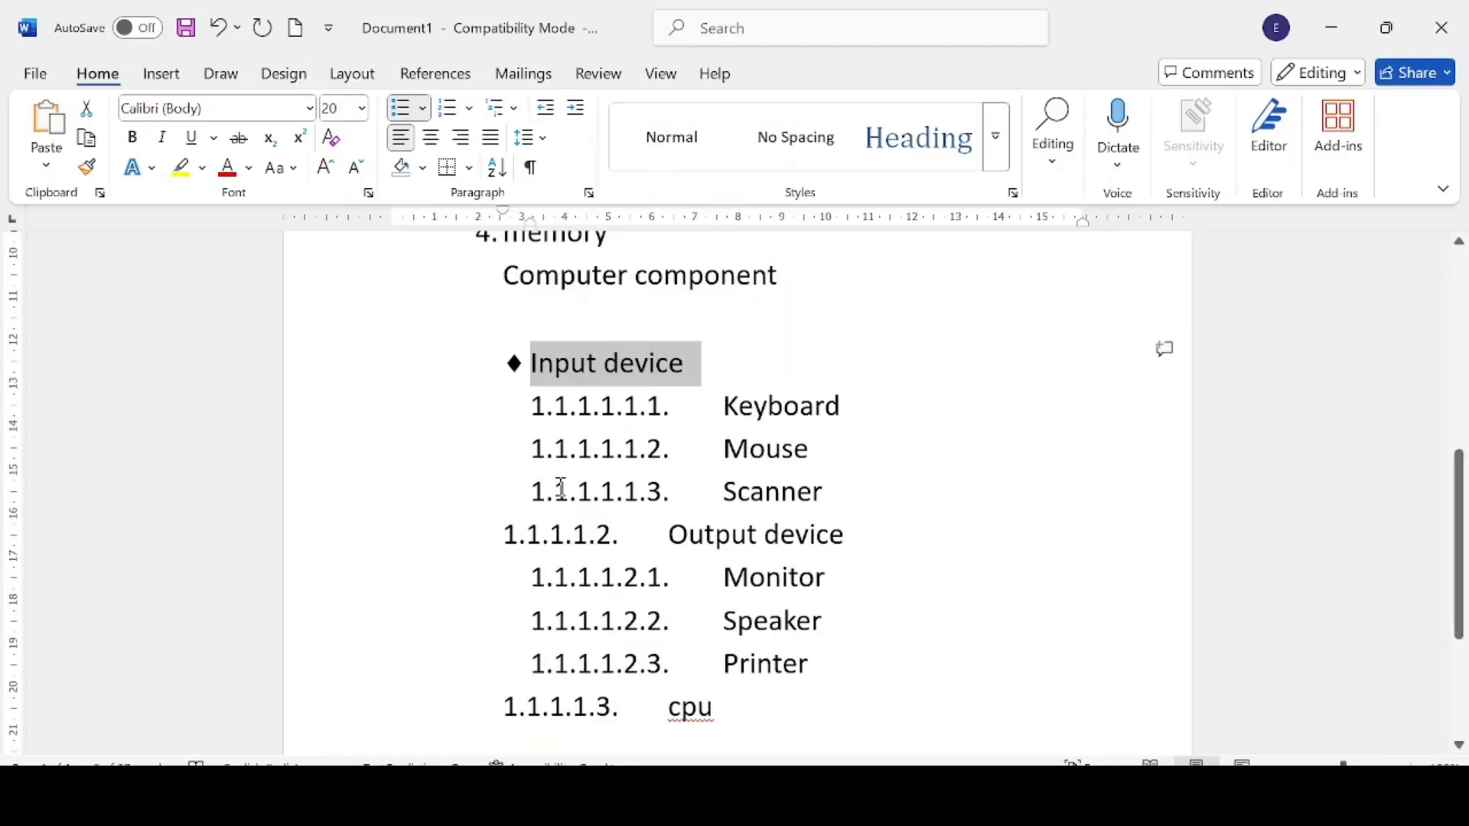
pyautogui.click(857, 404)
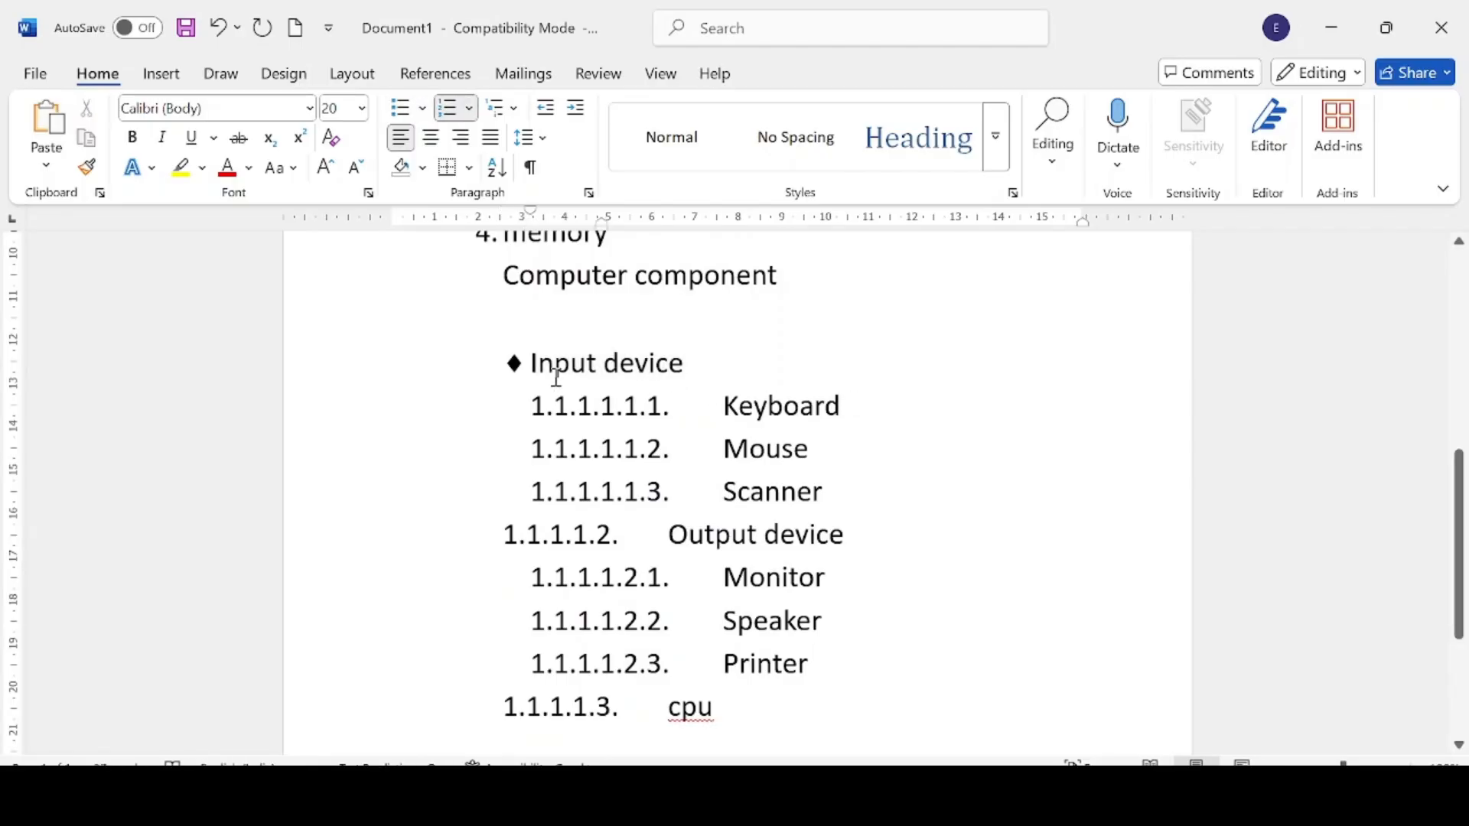
pyautogui.hotkey('ctrl', 'z')
pyautogui.click(911, 490)
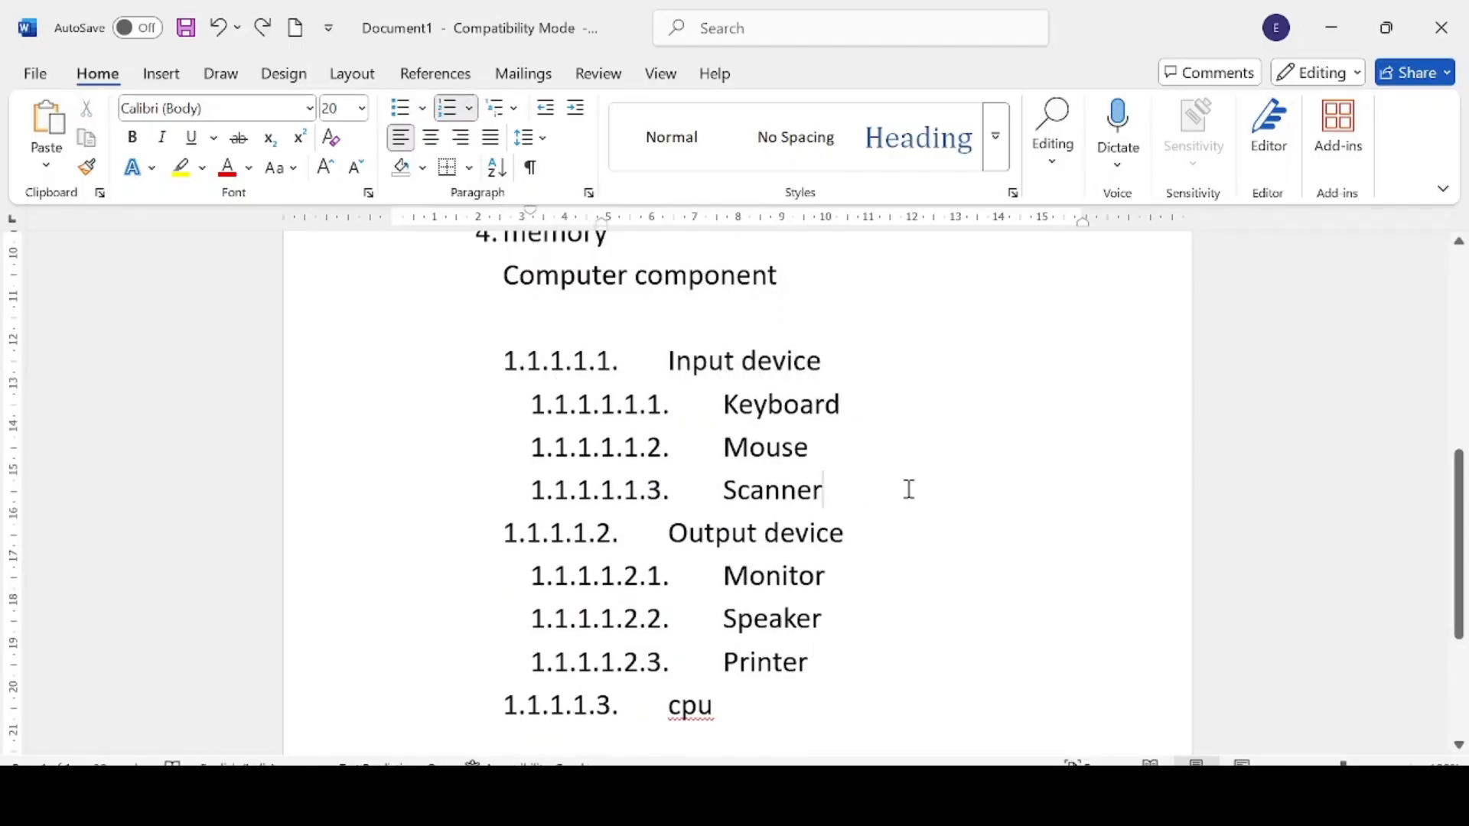
# Apply the 1) a) i) multilevel style to the whole list from "Input device" to "cpu"
pyautogui.moveTo(670, 360); pyautogui.dragTo(765, 692)
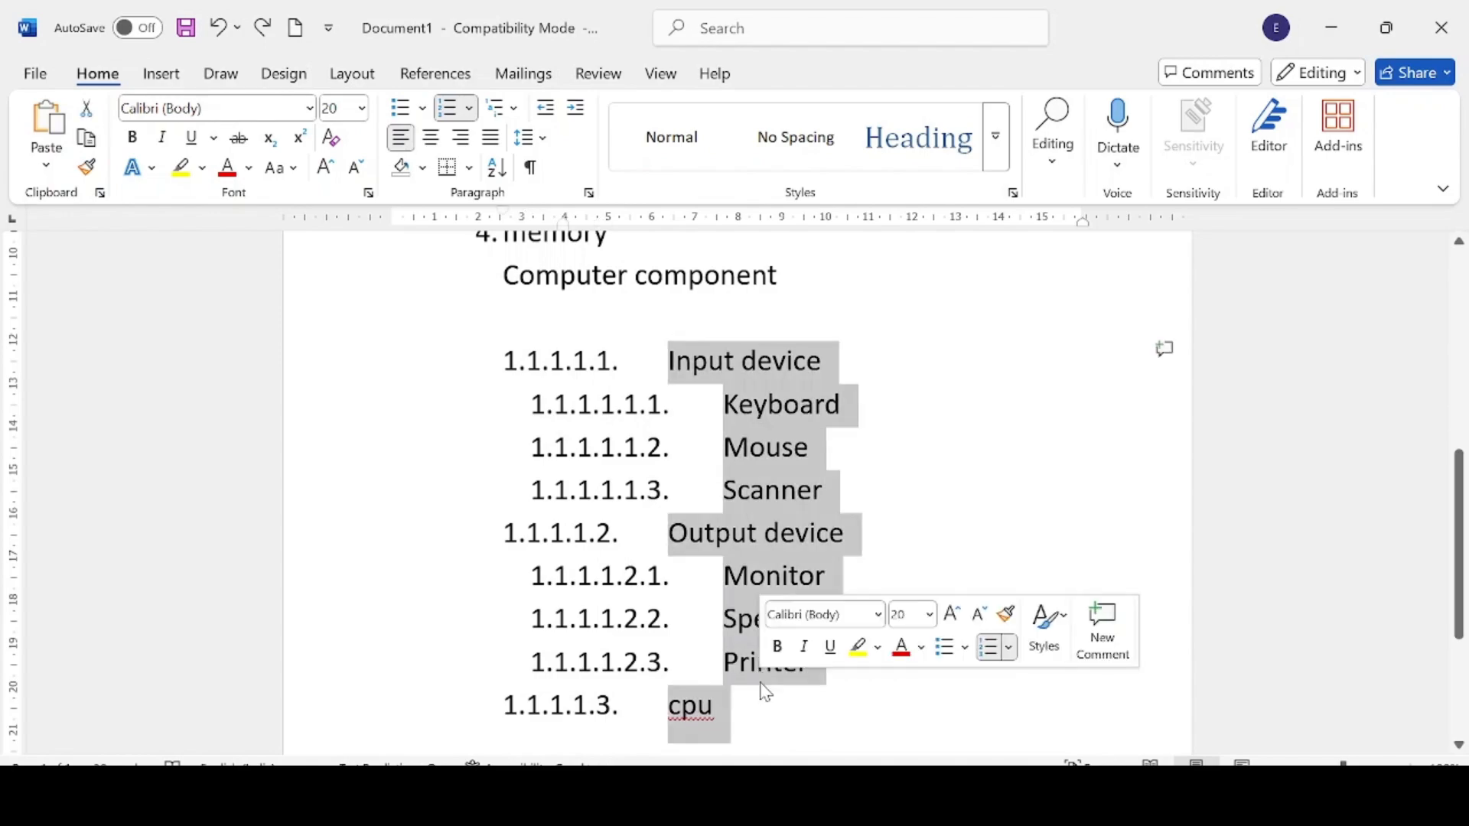
pyautogui.click(515, 109)
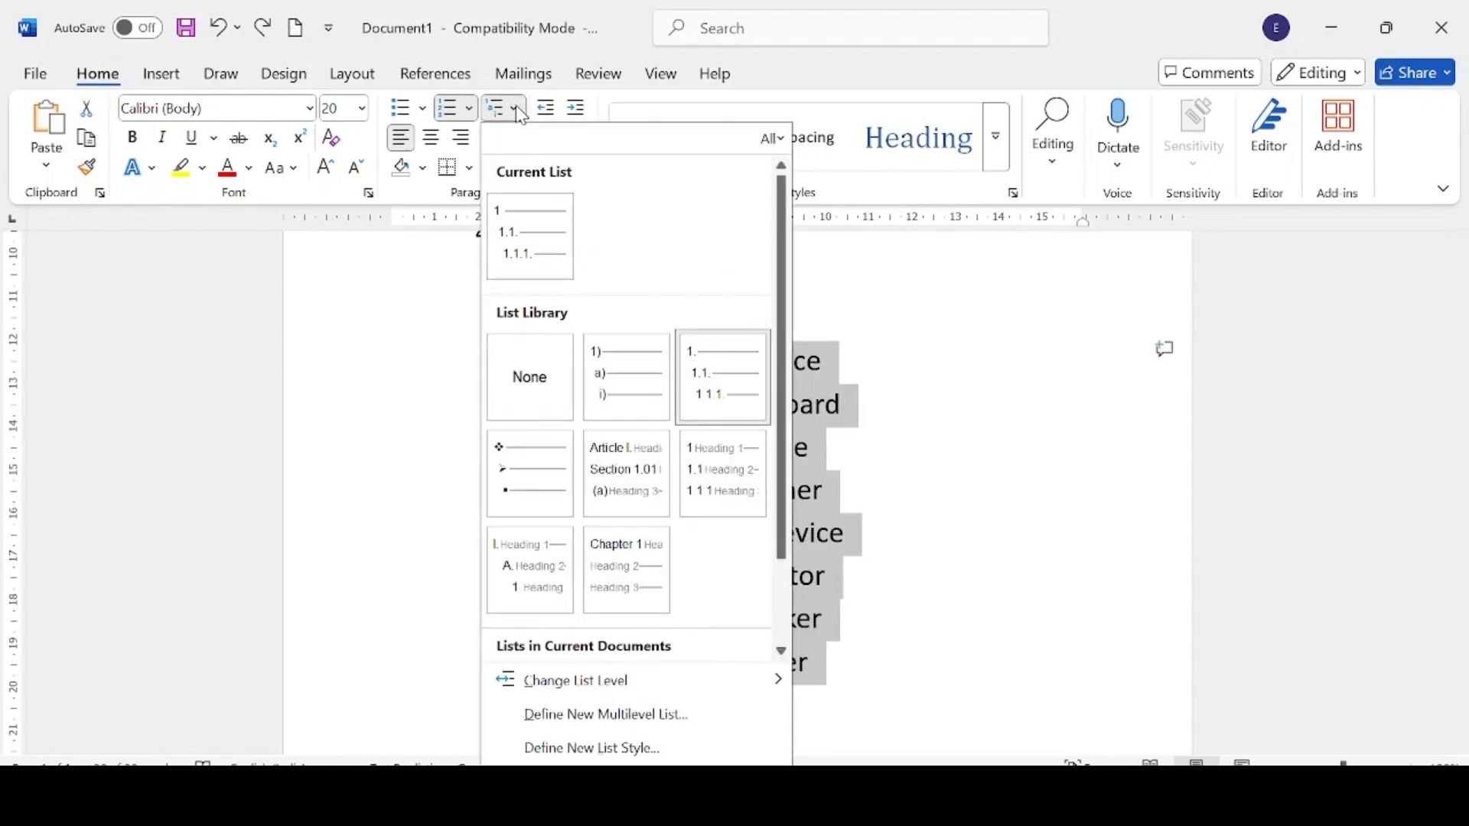
pyautogui.click(612, 354)
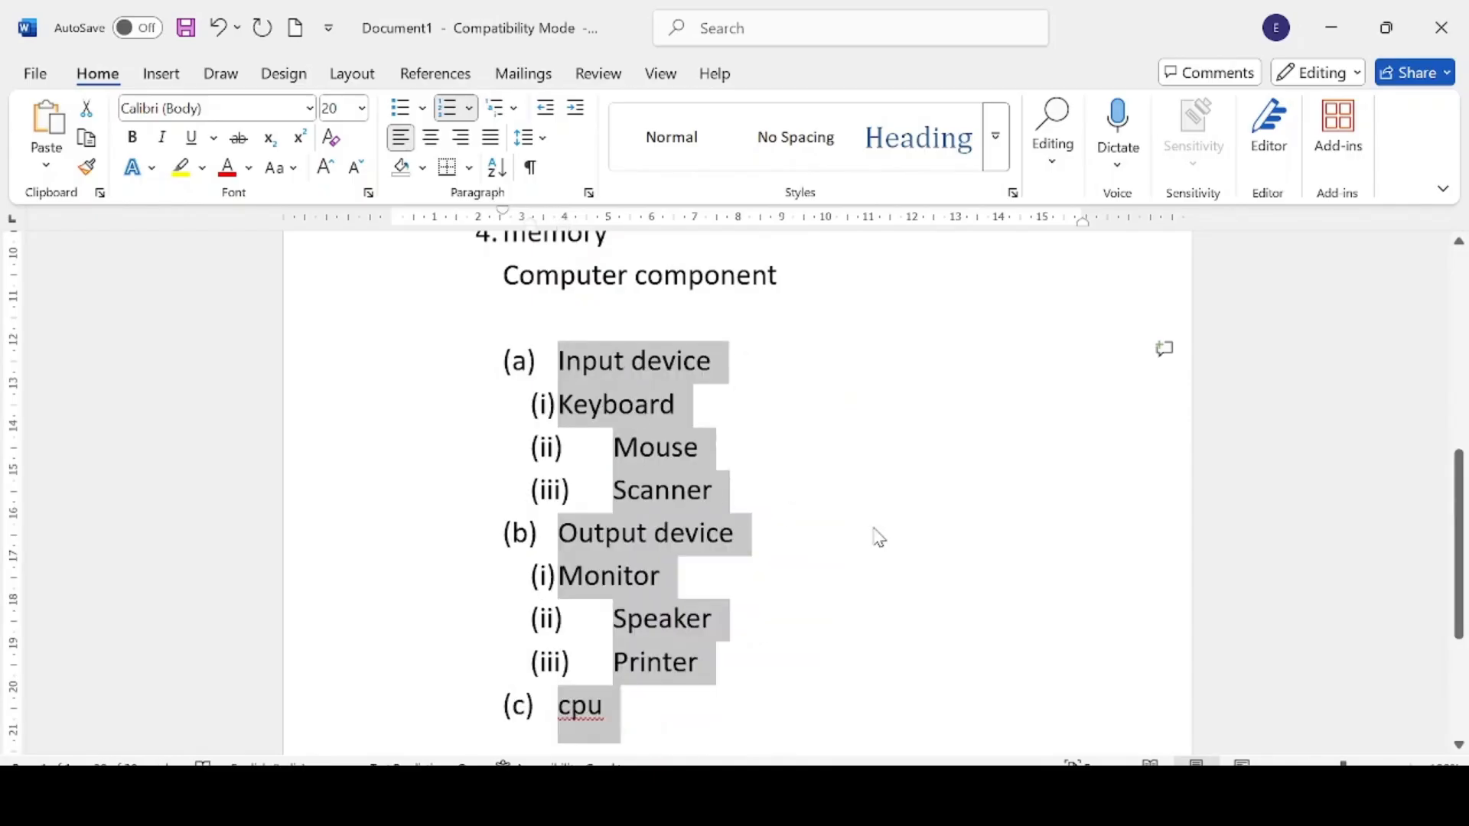
pyautogui.click(873, 684)
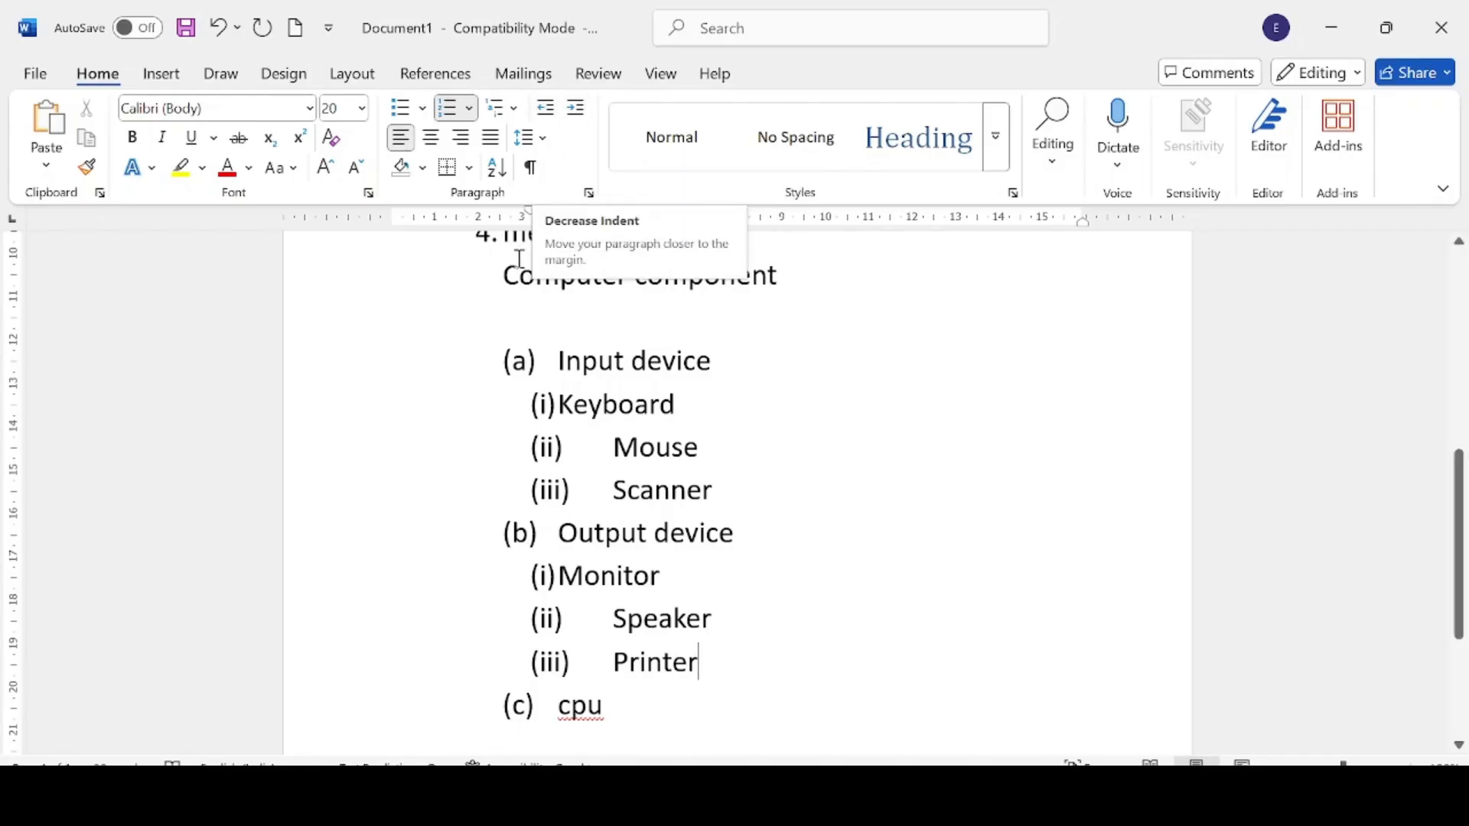
# Increase the indent of the "Computer component" line above the multilevel list several times, and decrease it by two levels
pyautogui.moveTo(502, 274); pyautogui.dragTo(728, 268)
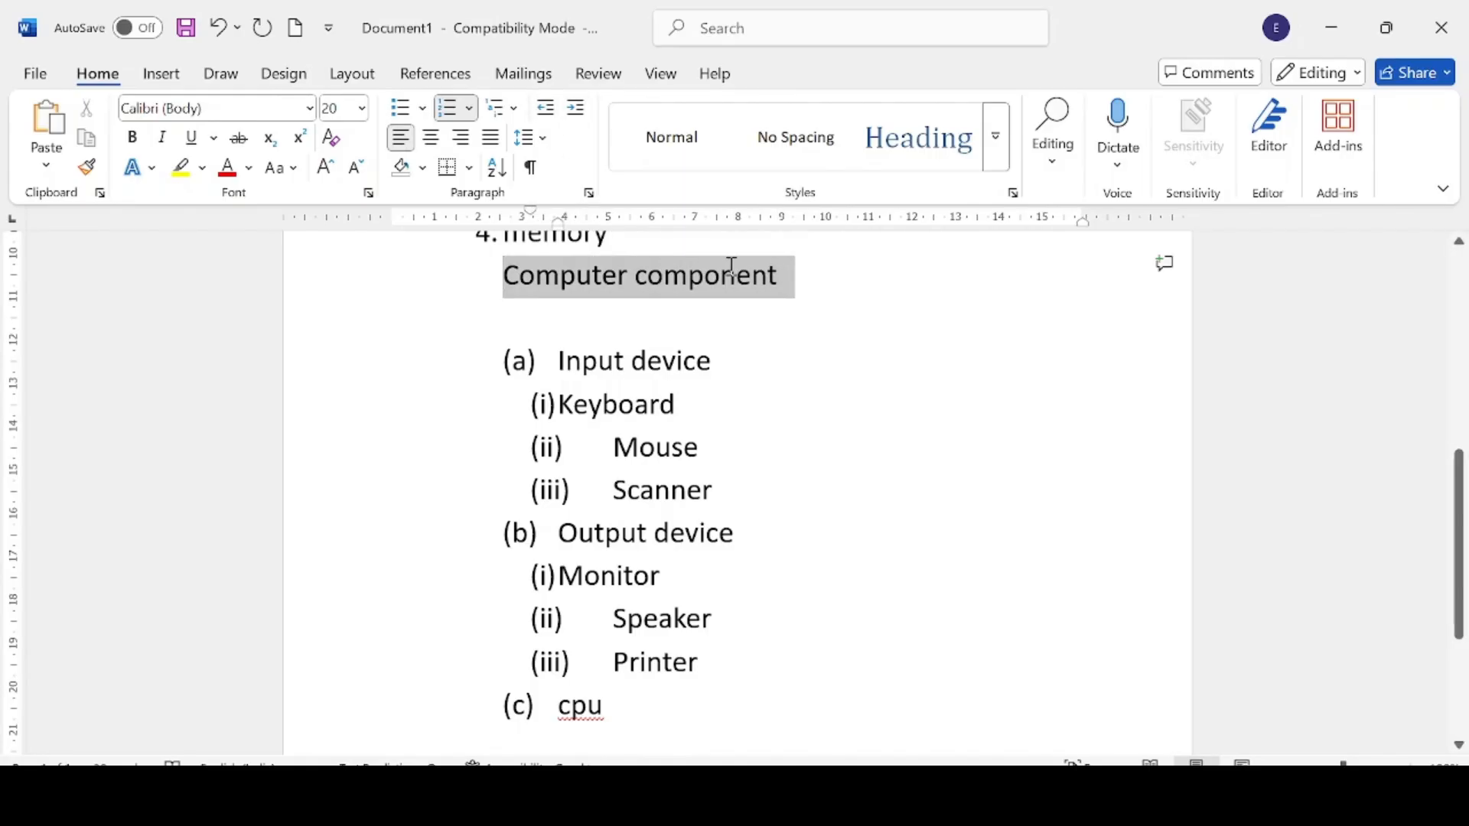
pyautogui.click(572, 116)
pyautogui.click(572, 117)
pyautogui.click(571, 116)
pyautogui.click(572, 116)
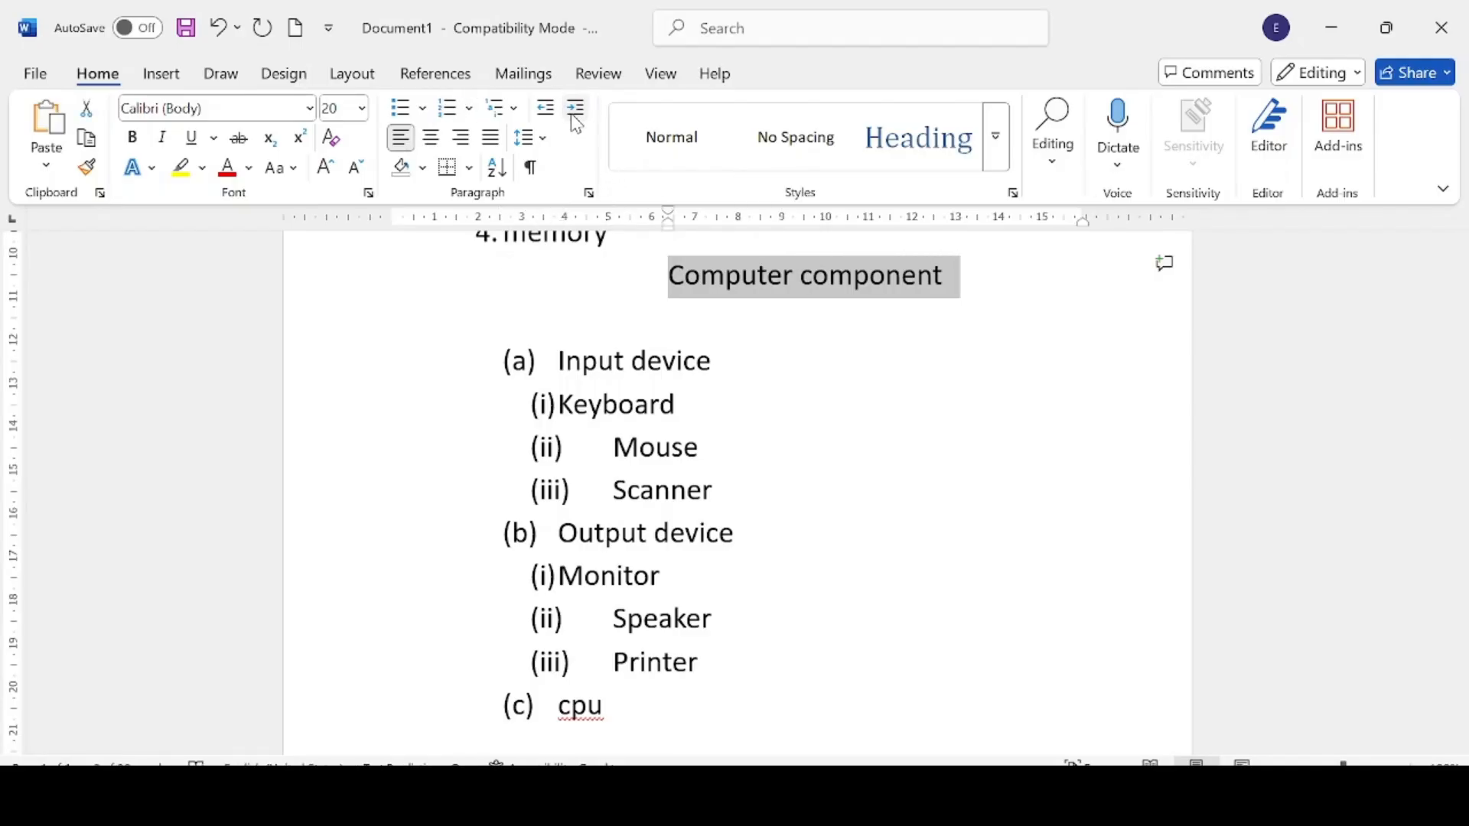
pyautogui.click(571, 116)
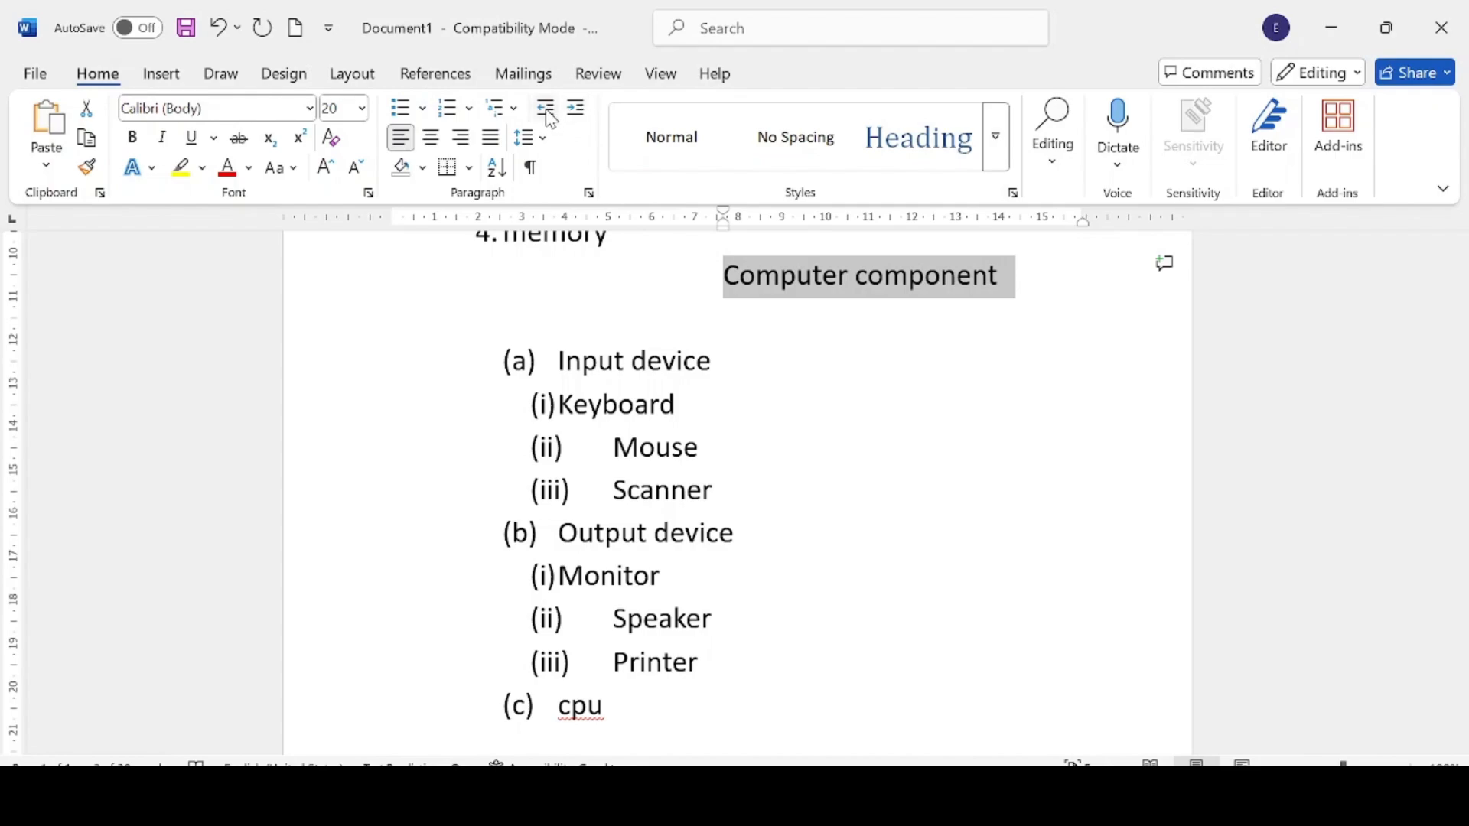
pyautogui.click(549, 115)
pyautogui.click(549, 115)
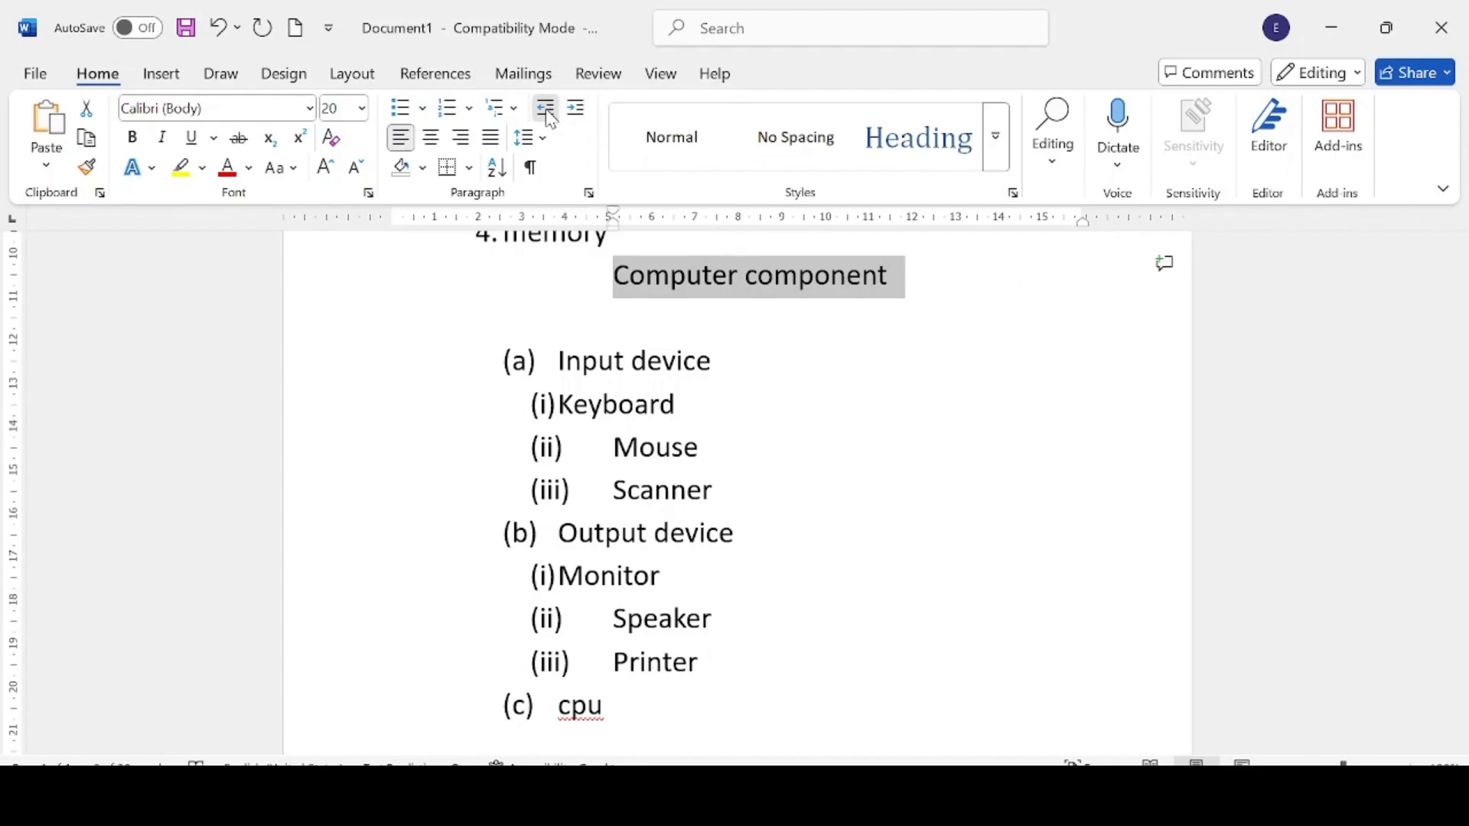
# Decrease the indent of the "Computer component" line further and centre the line after trying right and left alignment
pyautogui.click(549, 115)
pyautogui.click(549, 115)
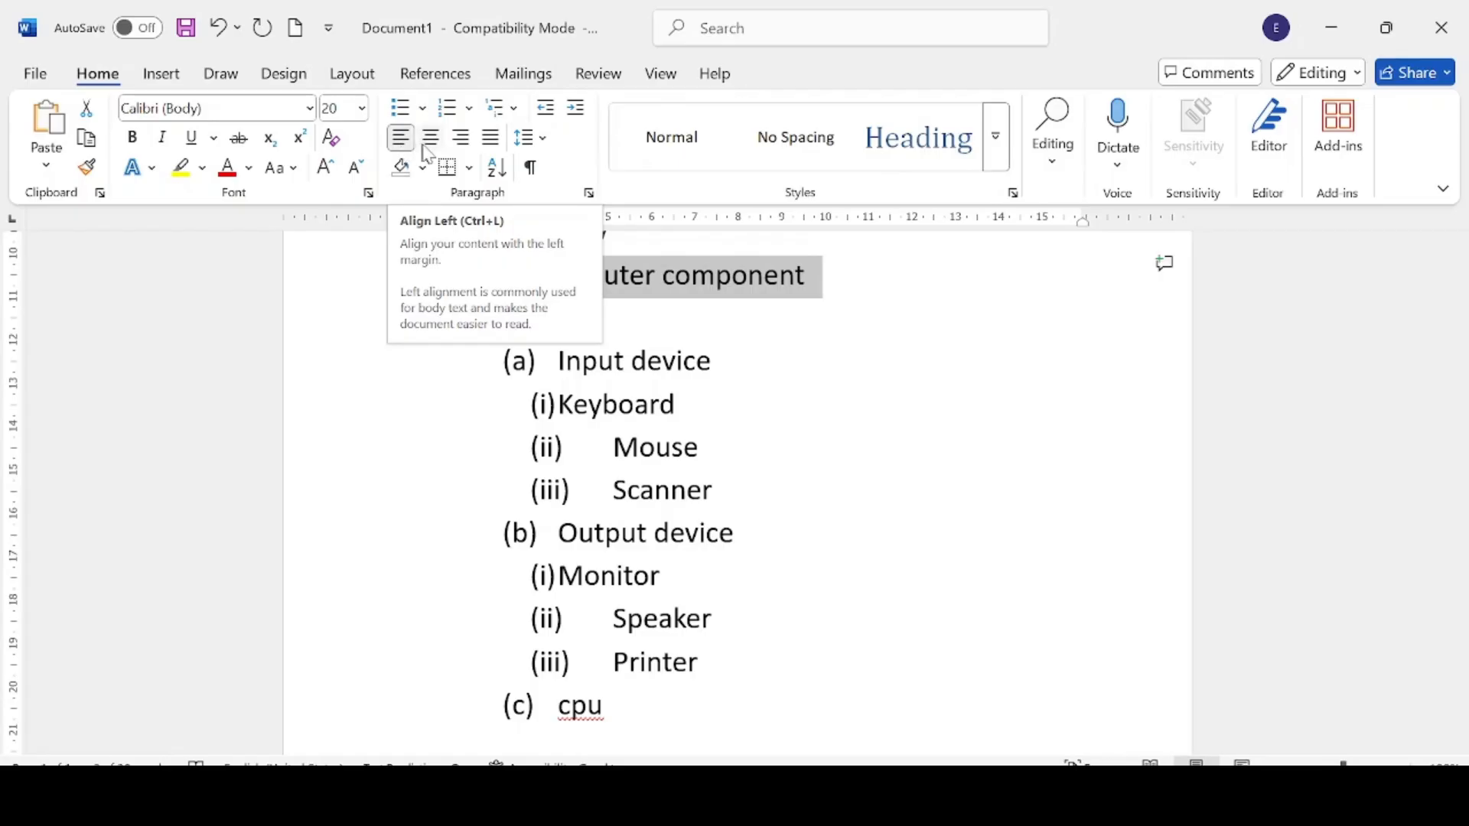
pyautogui.click(466, 147)
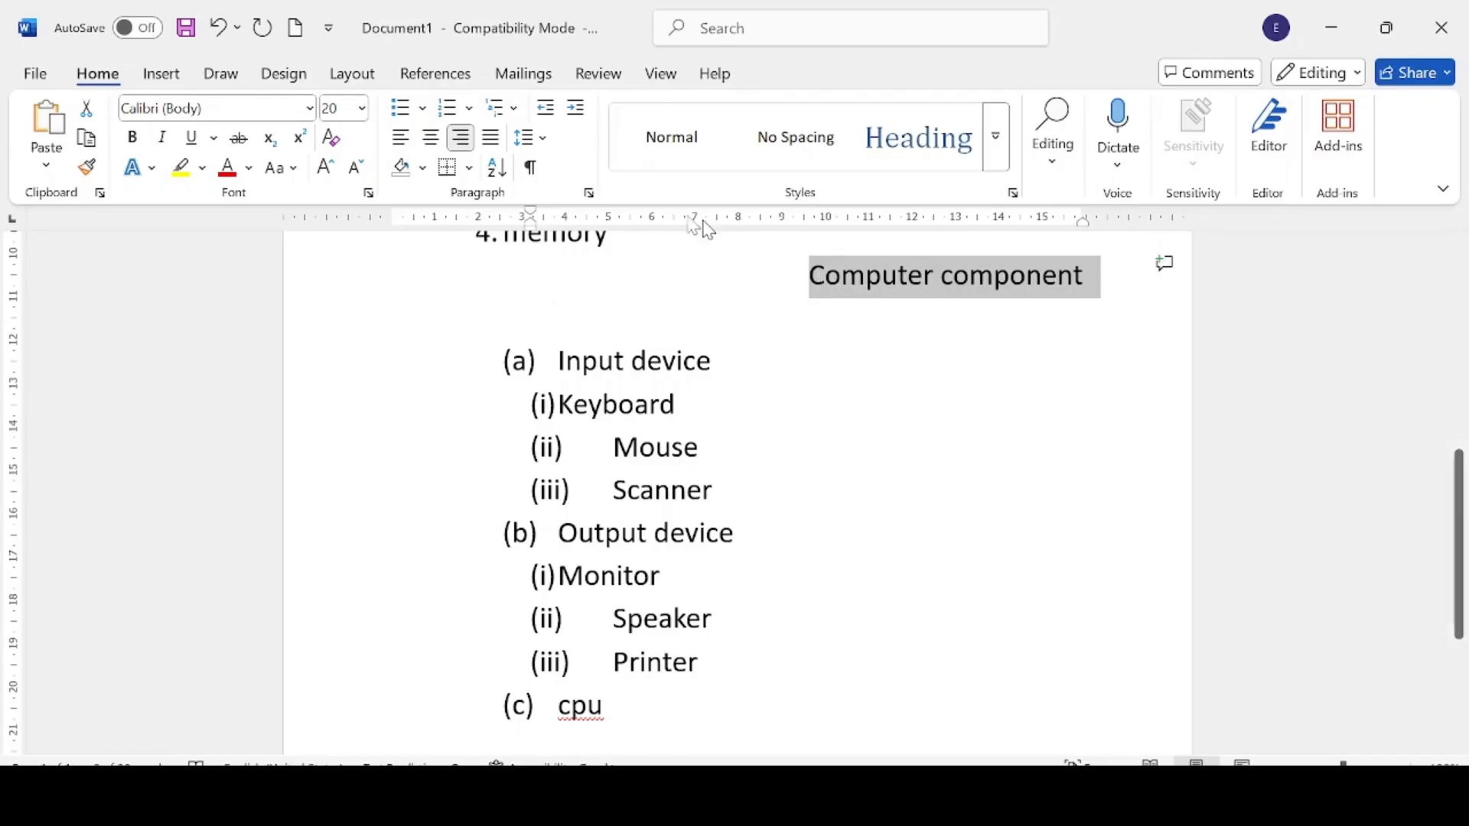
pyautogui.click(410, 148)
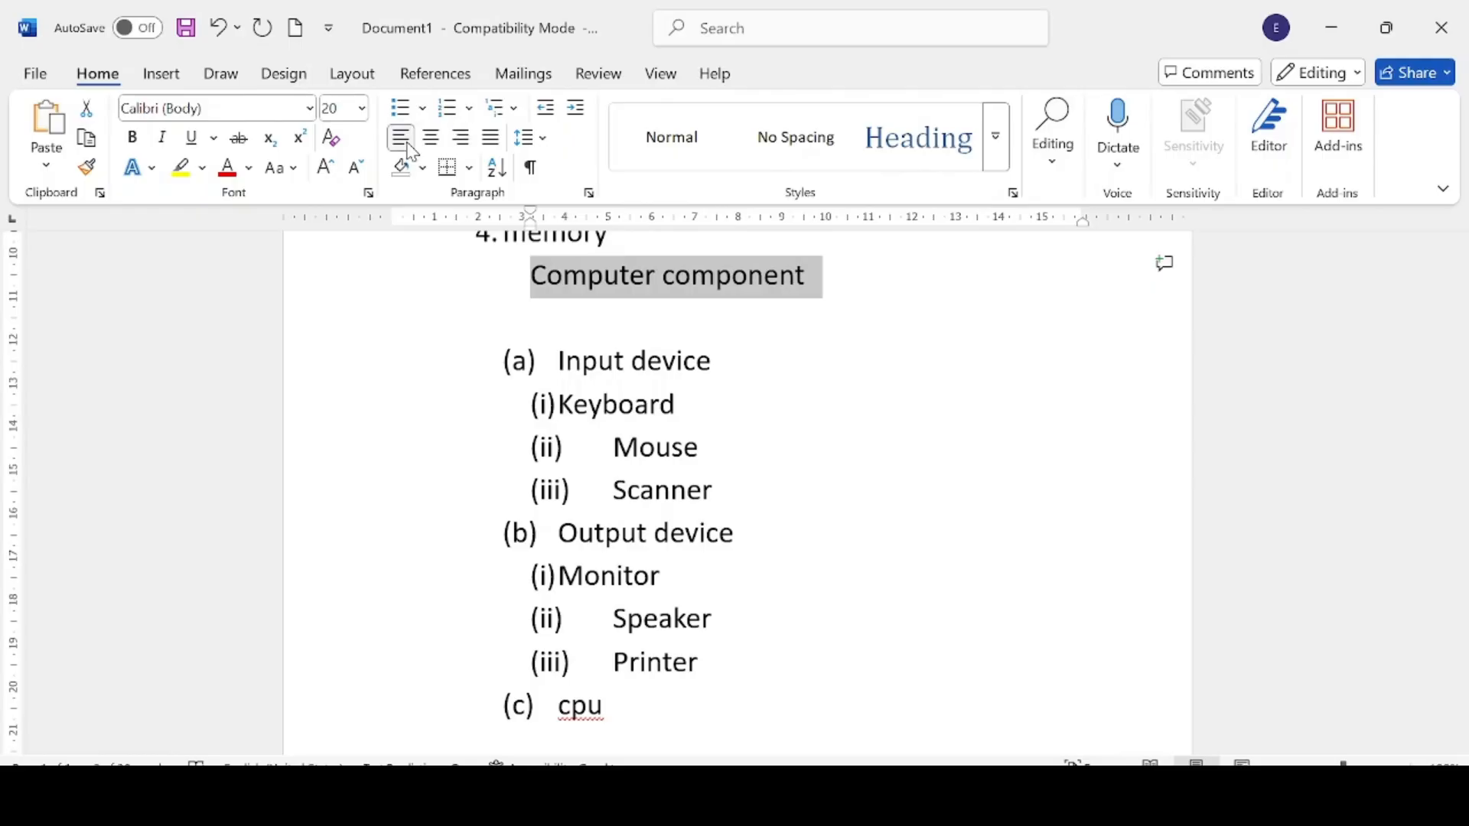
pyautogui.click(431, 139)
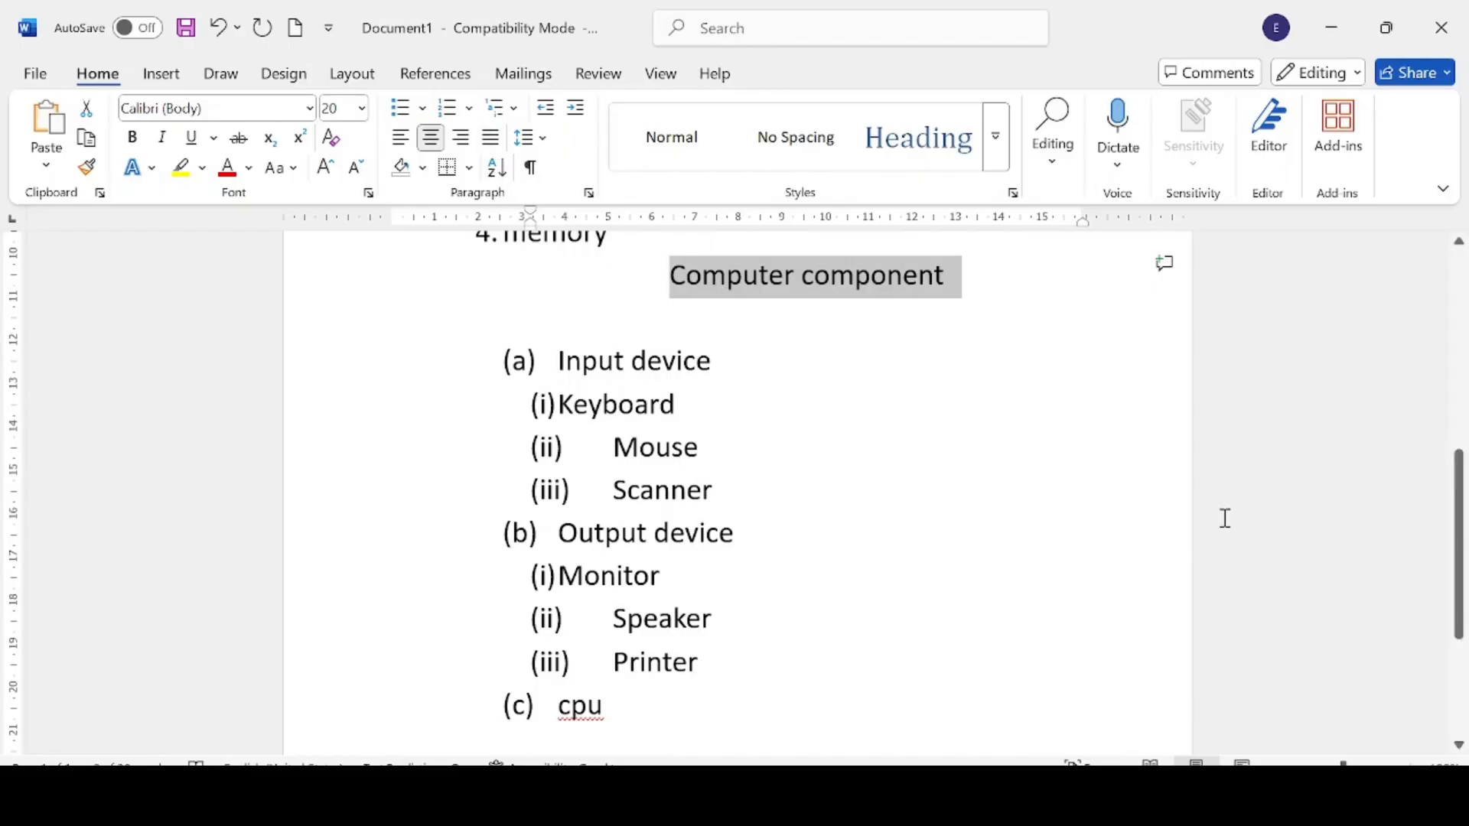
# Add empty paragraphs after the "cpu" item to end the multilevel list, and start a new page with a page break
pyautogui.moveTo(1459, 528); pyautogui.dragTo(1459, 622)
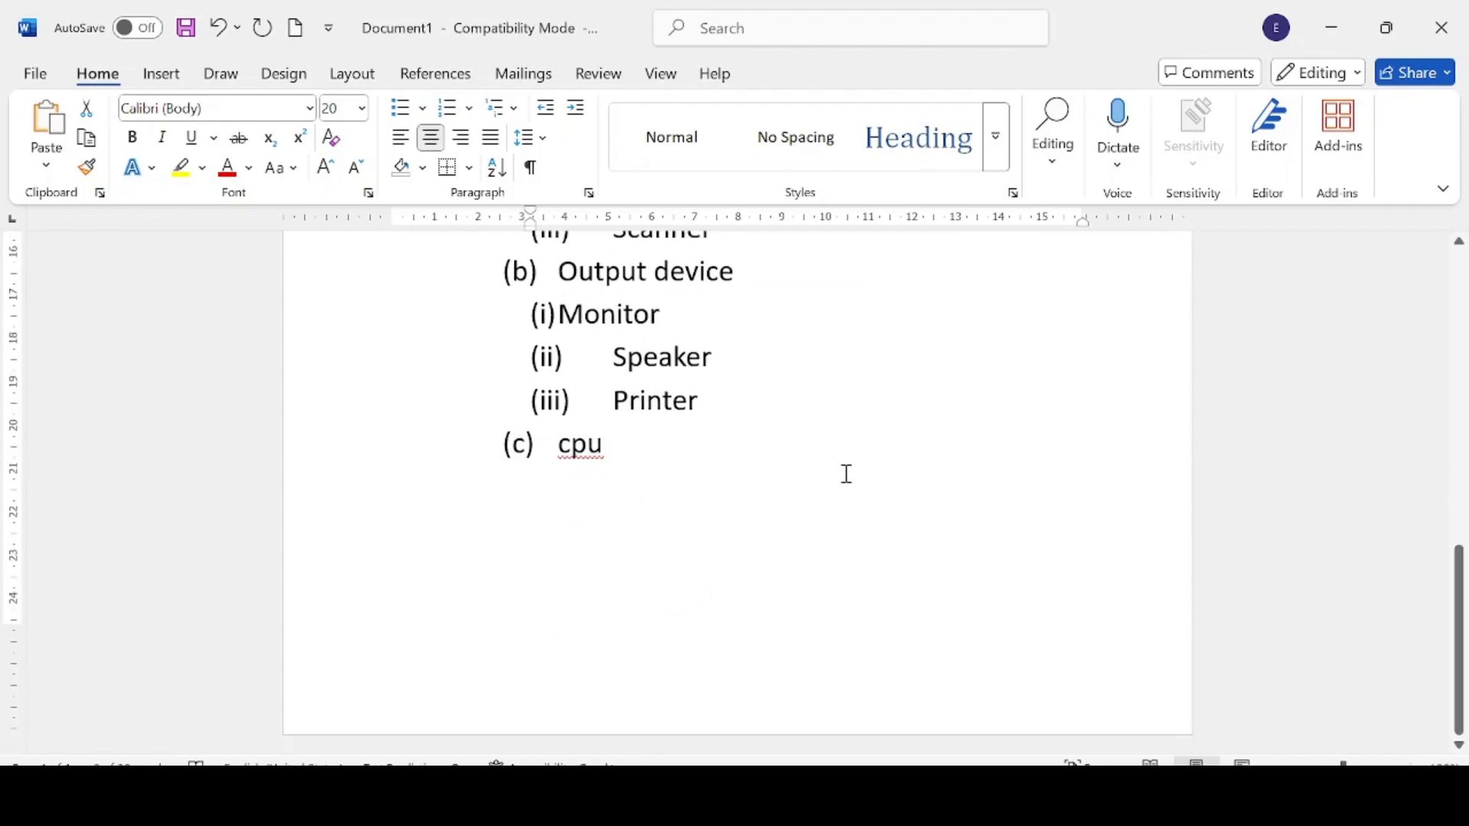
pyautogui.click(780, 452)
pyautogui.press('Return')
pyautogui.press('Return')
pyautogui.press('Return')
pyautogui.press('Return')
pyautogui.press('Return')
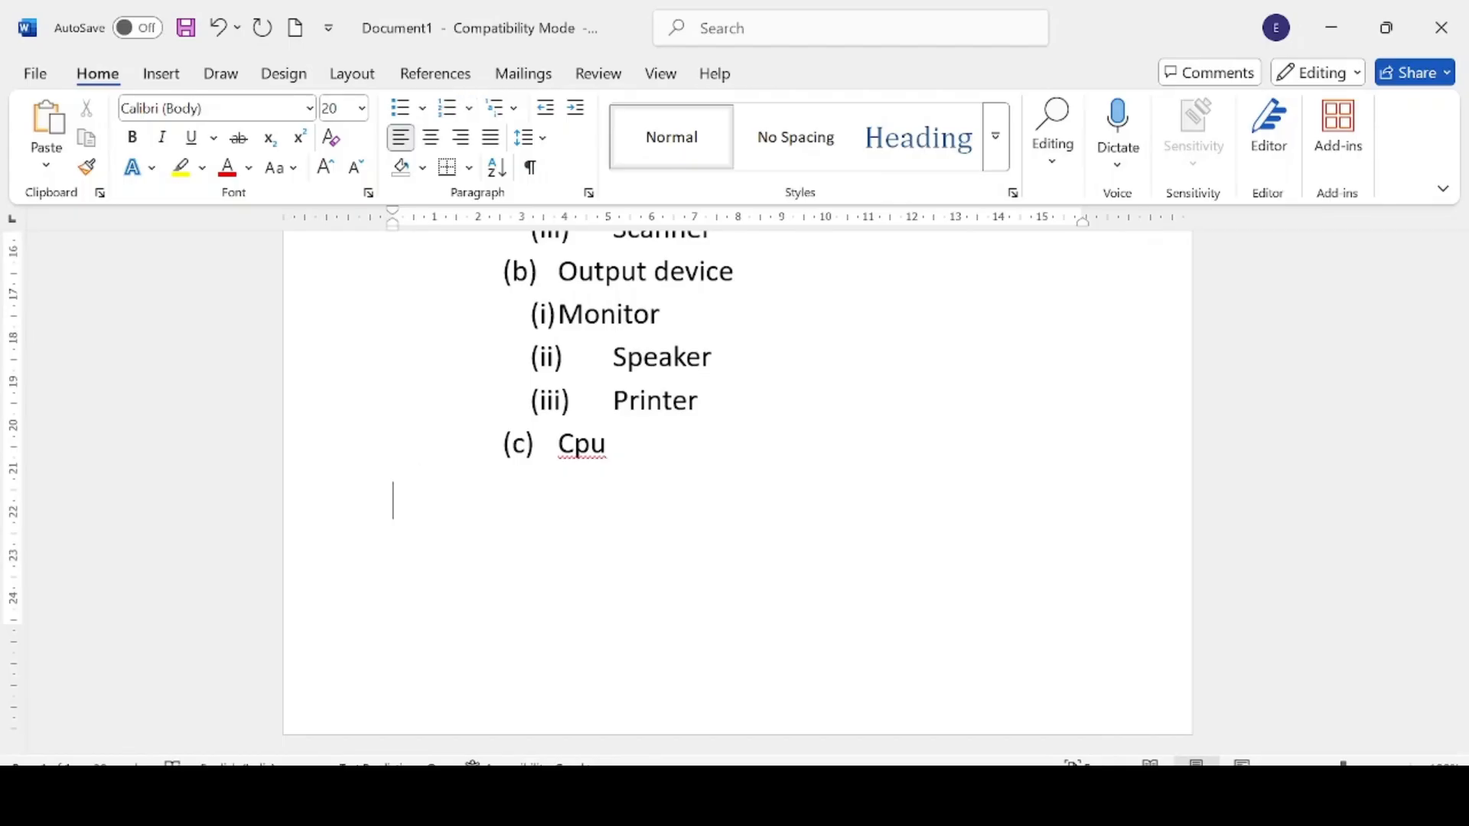
pyautogui.hotkey('ctrl', 'Return')
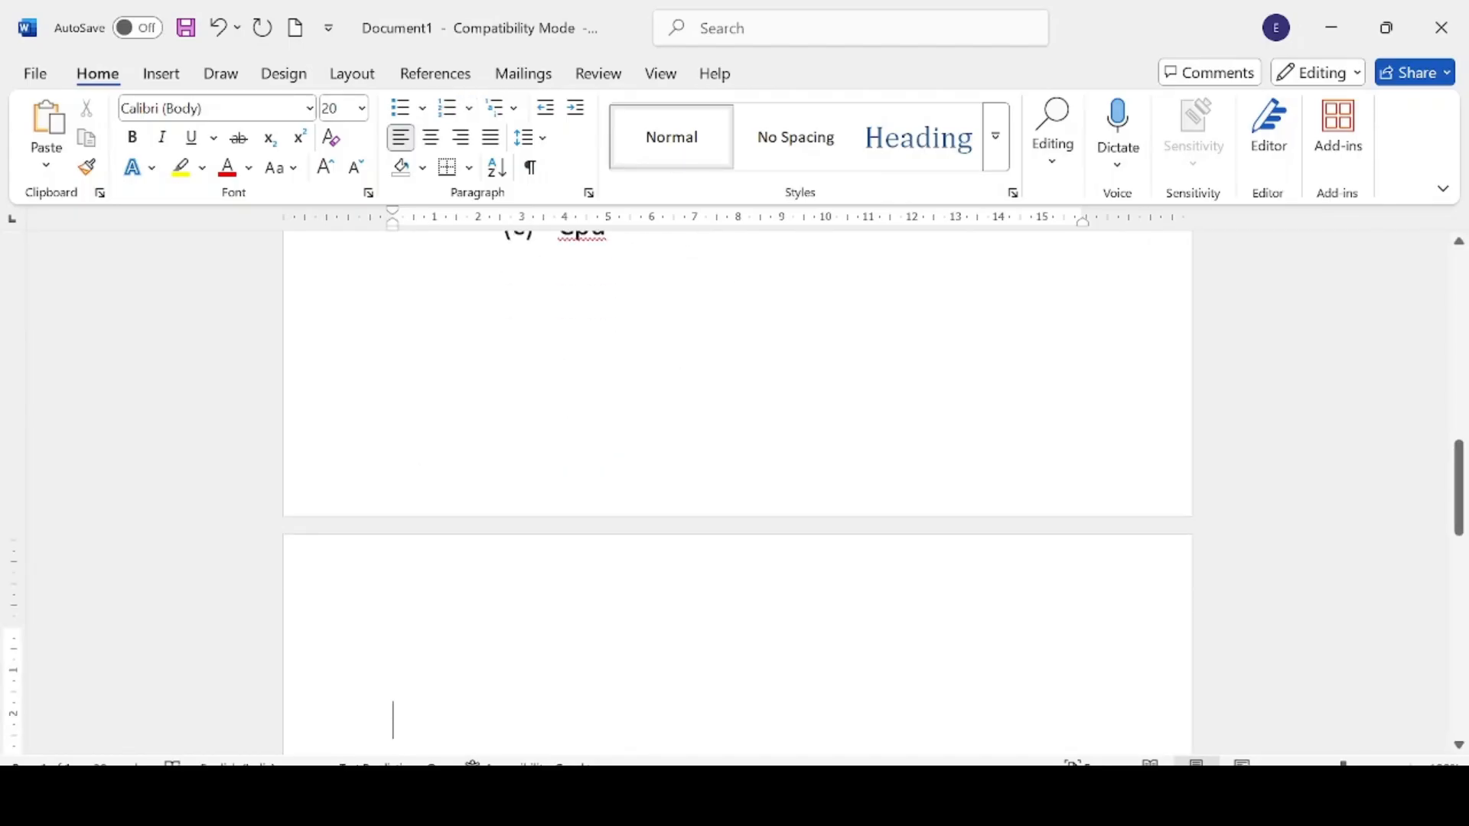
# Generate two paragraphs of three-sentence sample text on the new page with =rand(2,3)
pyautogui.write('=rand')
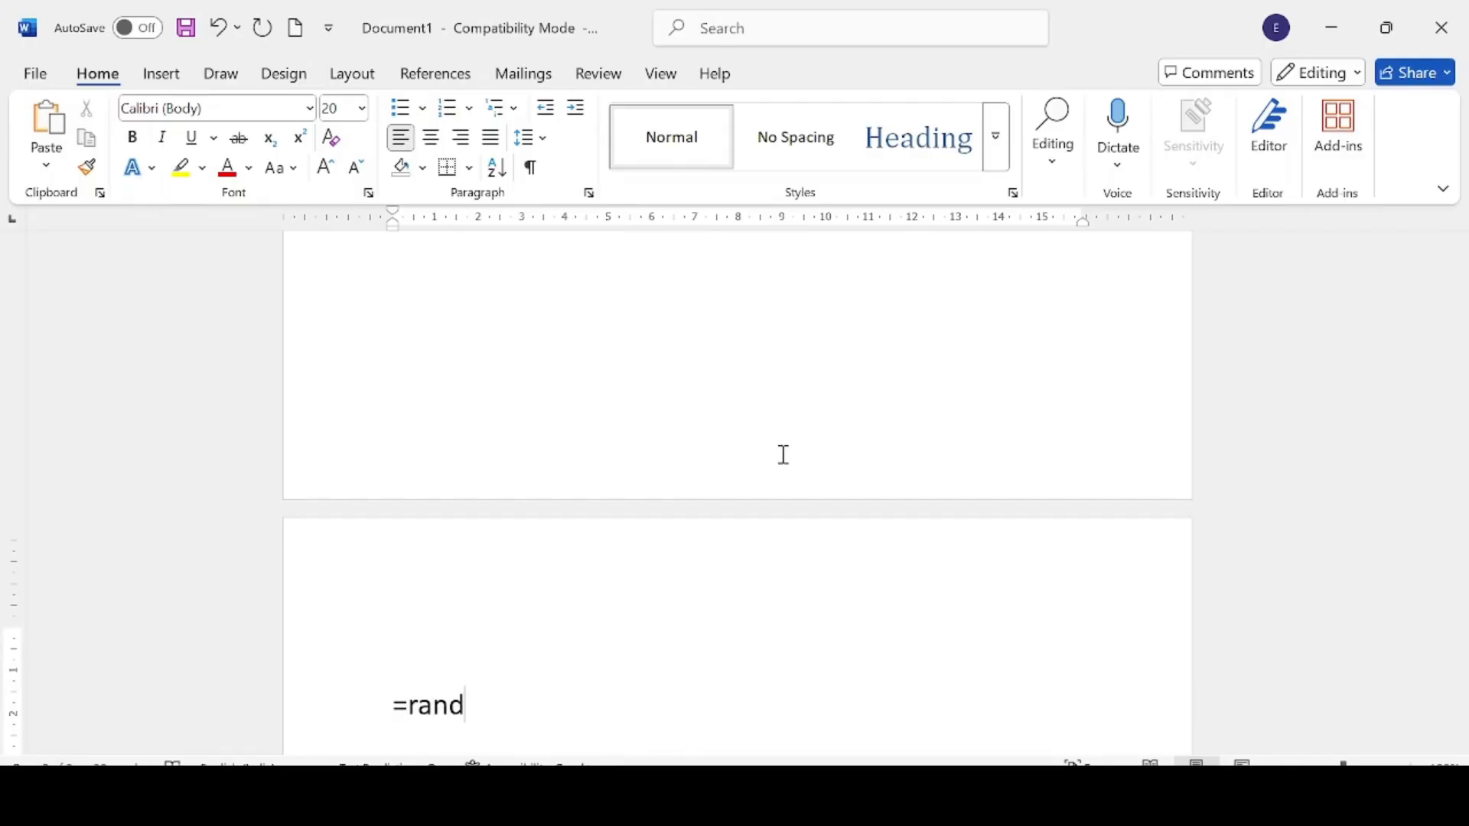
pyautogui.write('(2,3)')
pyautogui.press('Return')
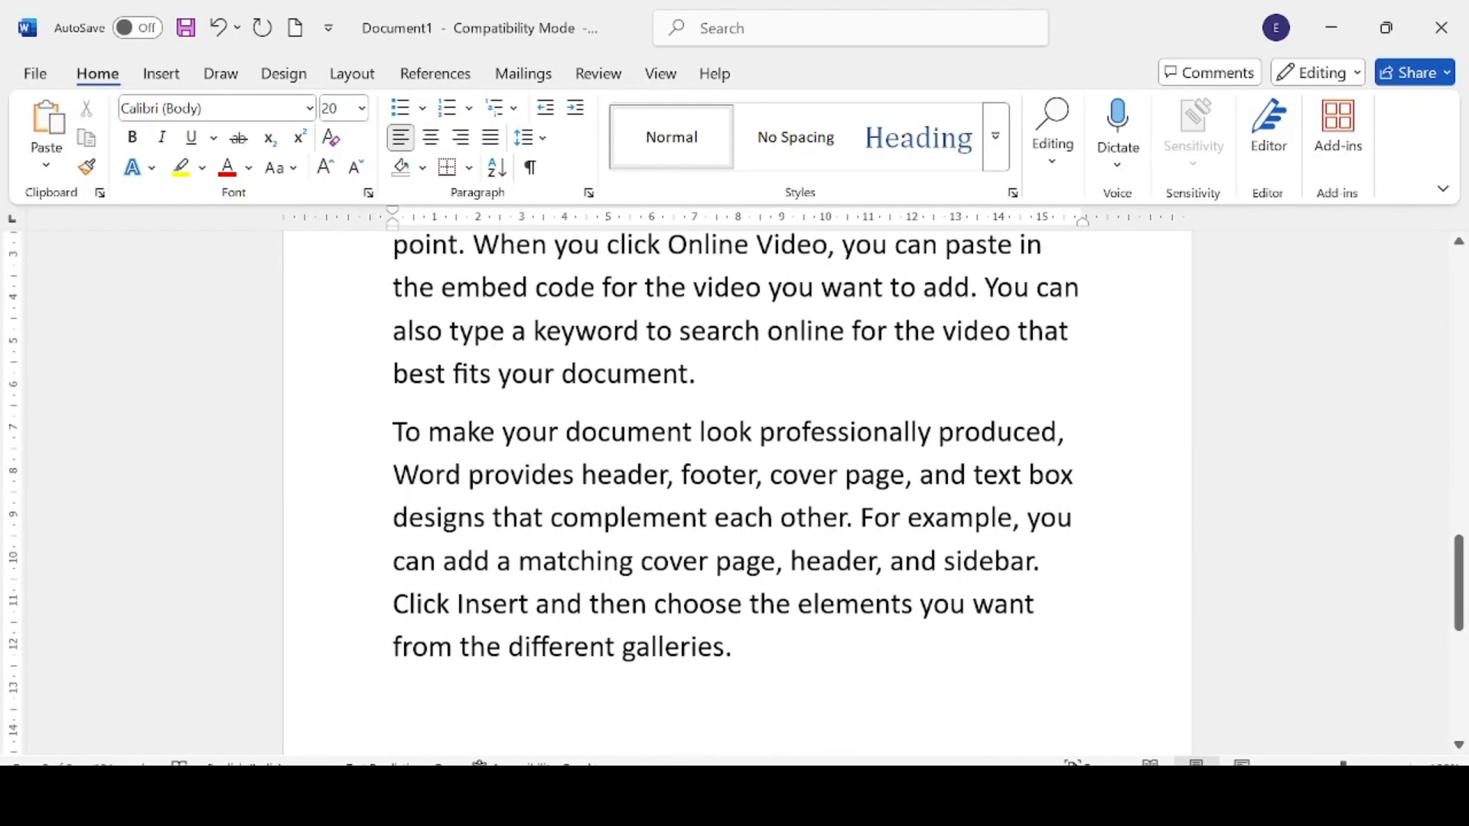
# Justify both sample text paragraphs on the new page
pyautogui.moveTo(1464, 566); pyautogui.dragTo(1448, 527)
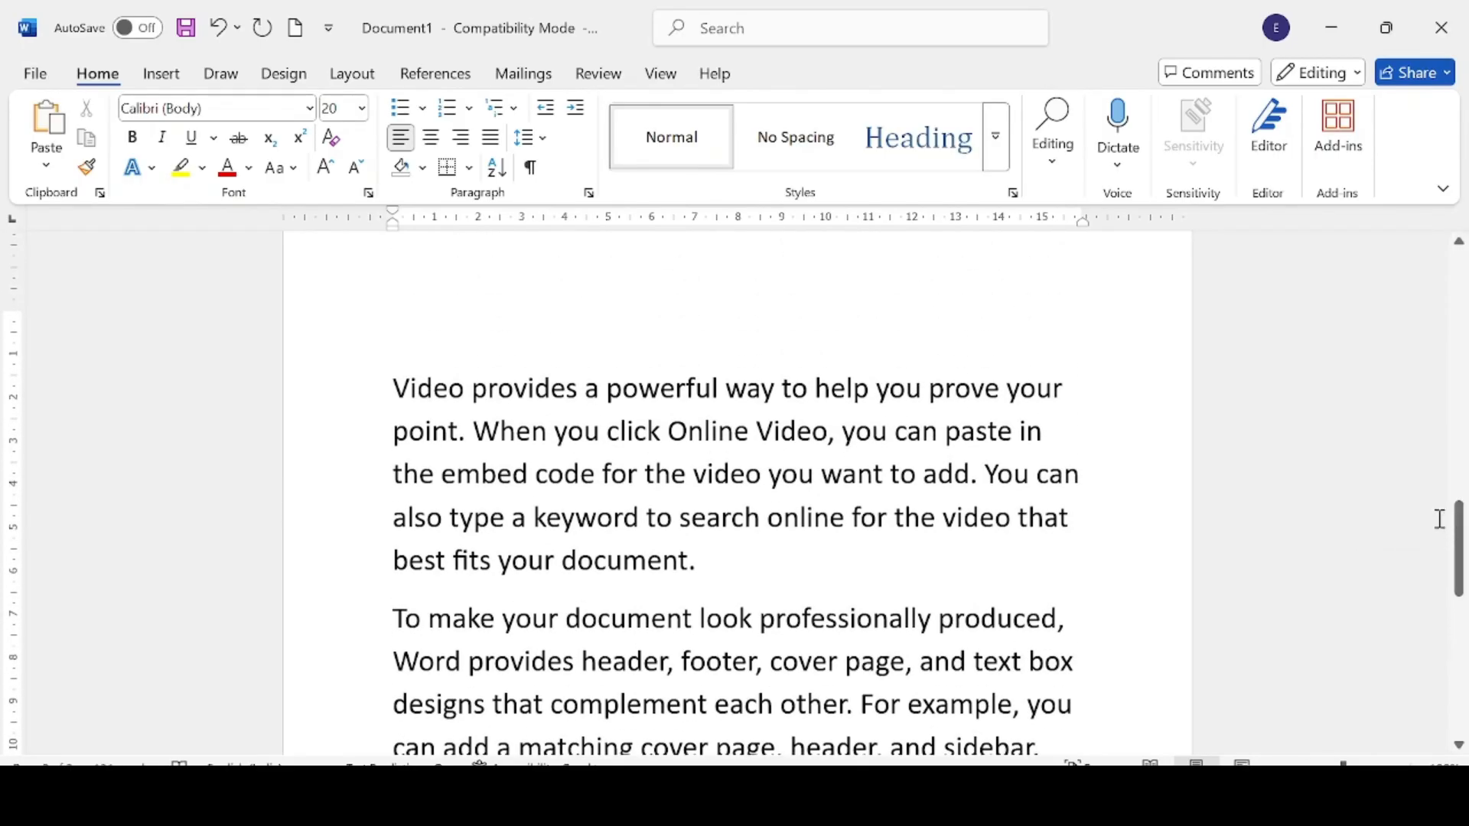
pyautogui.click(1063, 388)
pyautogui.click(1044, 428)
pyautogui.moveTo(395, 386); pyautogui.dragTo(859, 673)
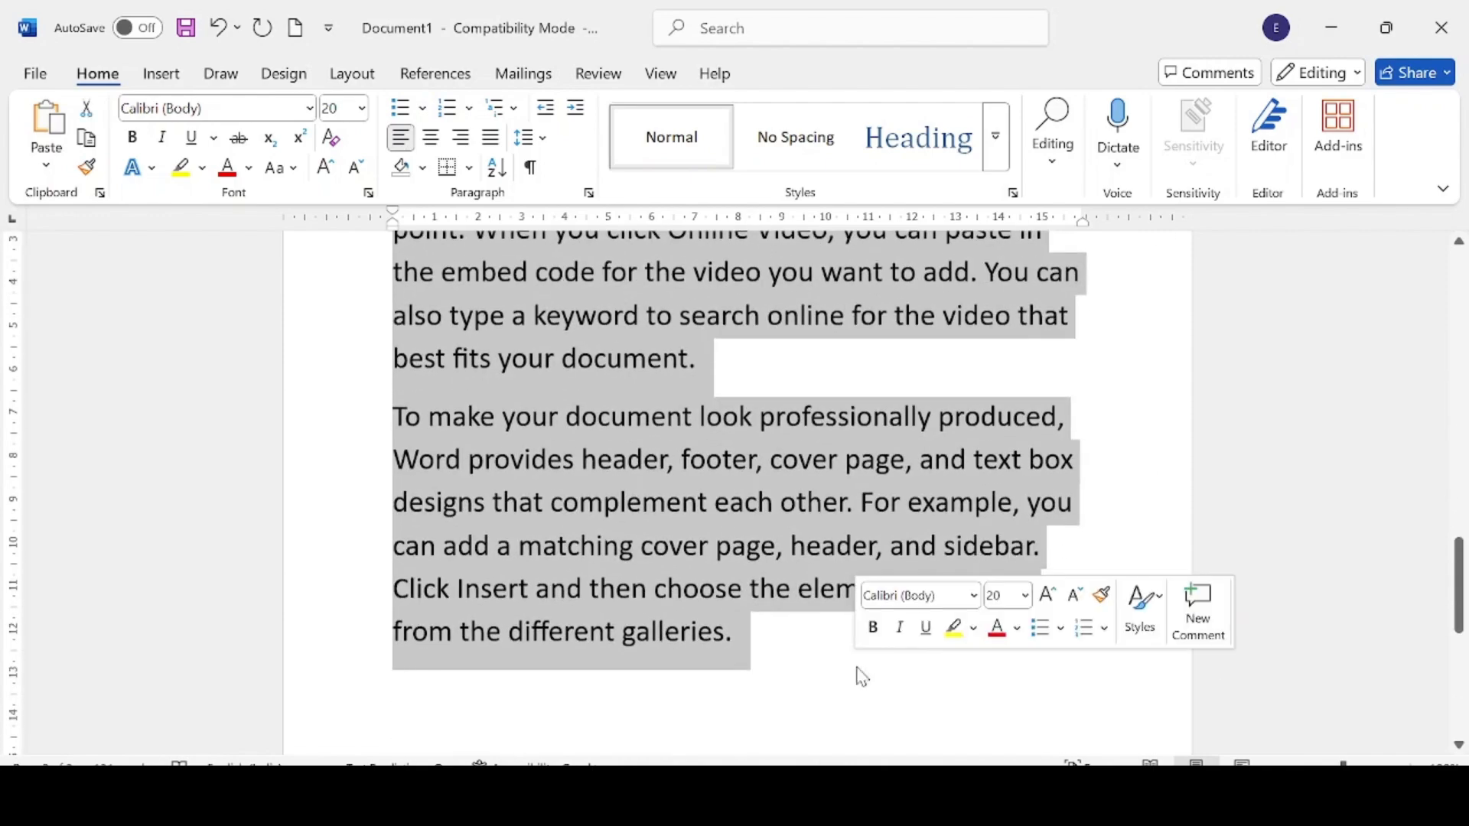
pyautogui.click(493, 139)
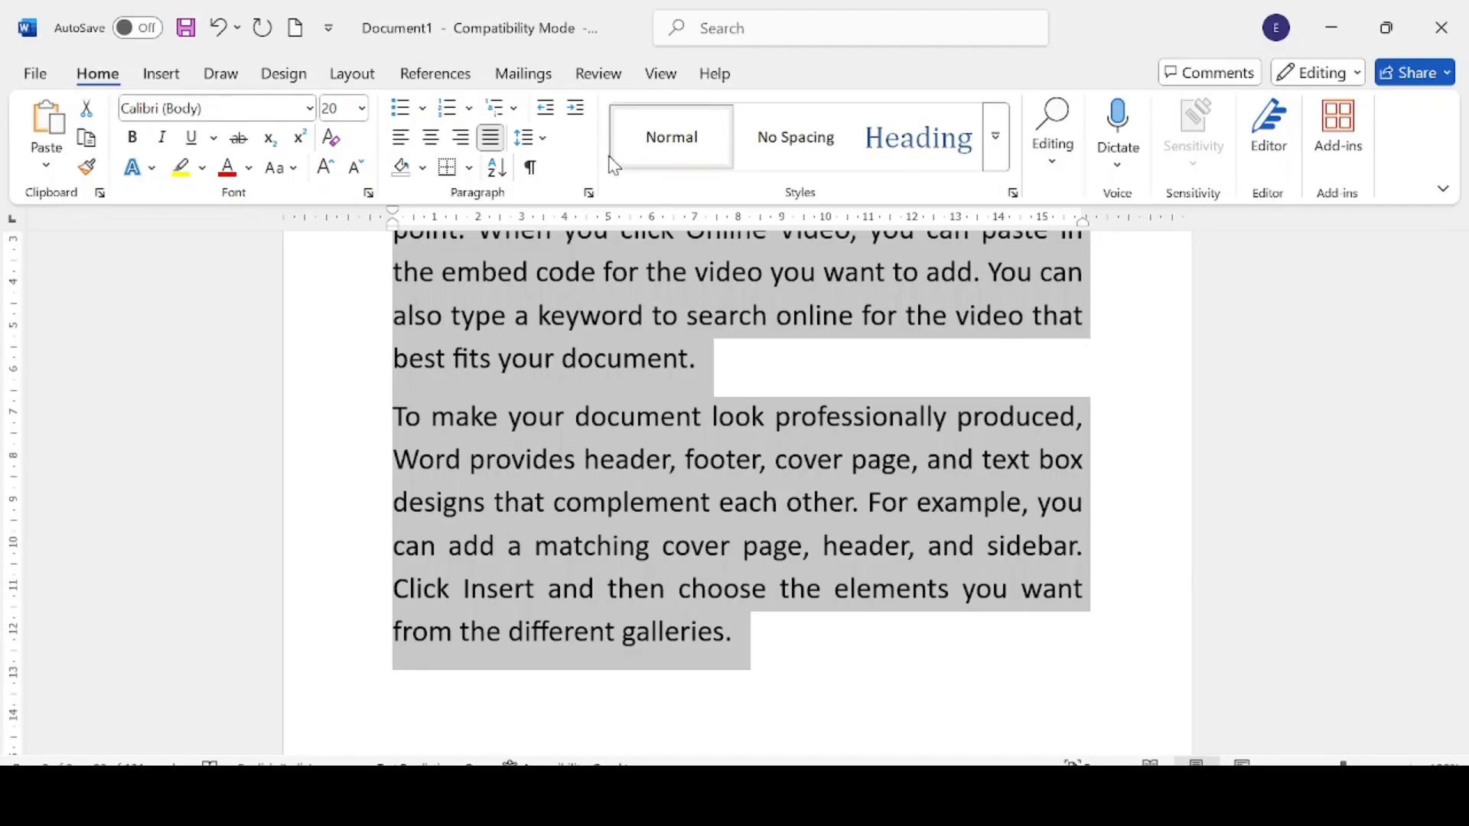
# Try to remove the space after the two justified sample paragraphs
pyautogui.click(543, 138)
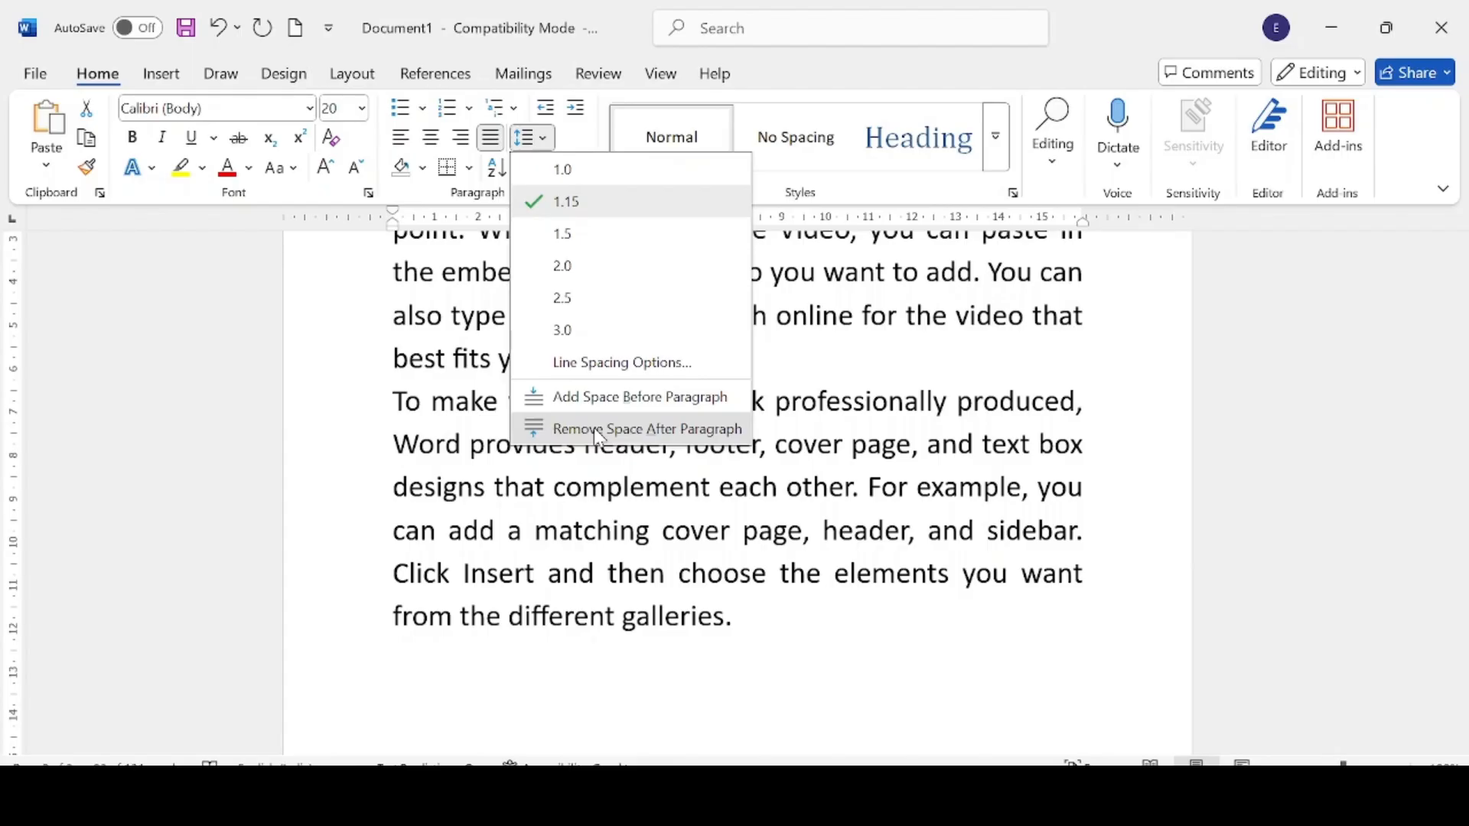
pyautogui.click(599, 432)
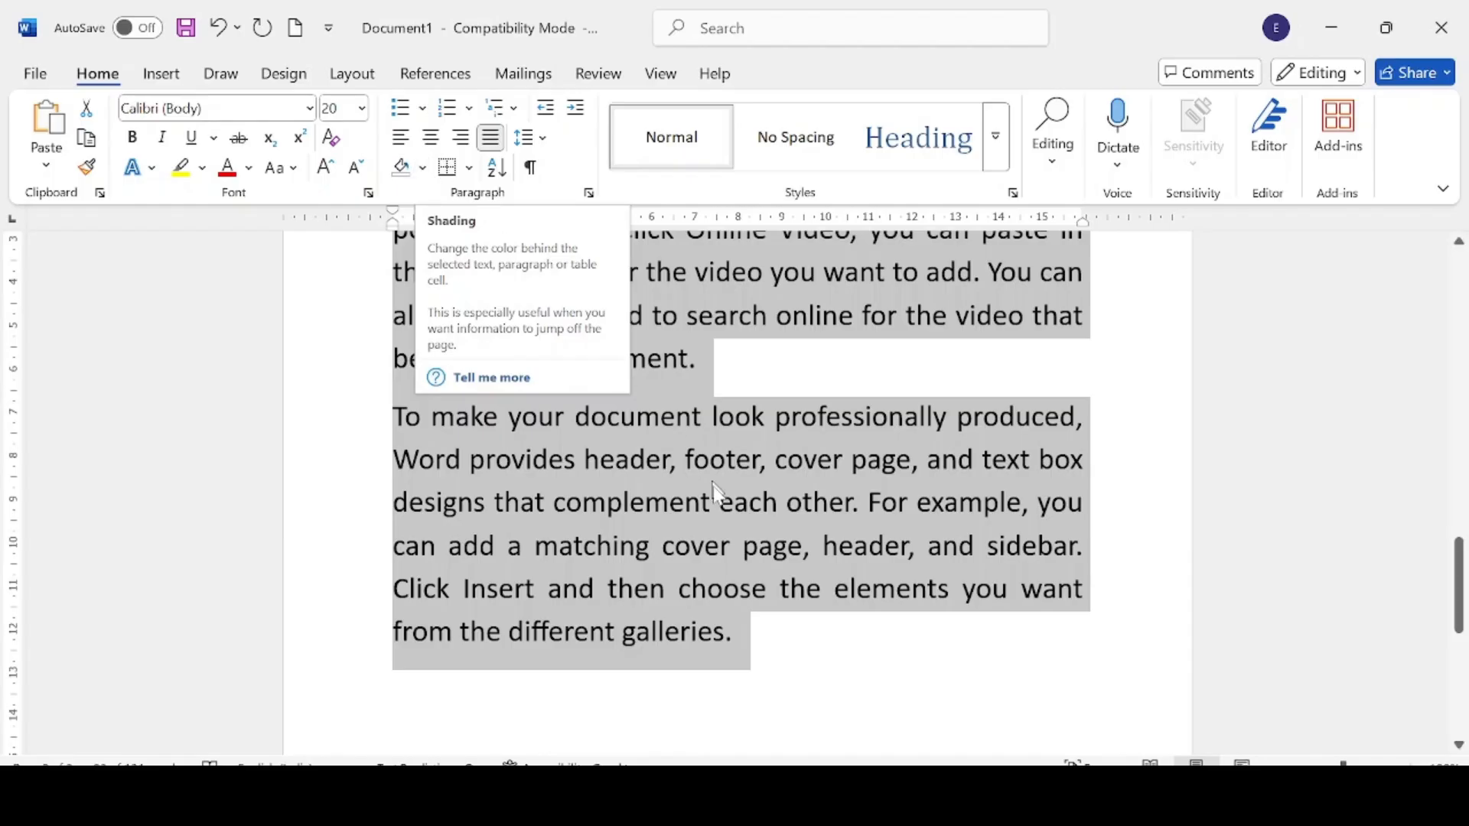
pyautogui.click(754, 674)
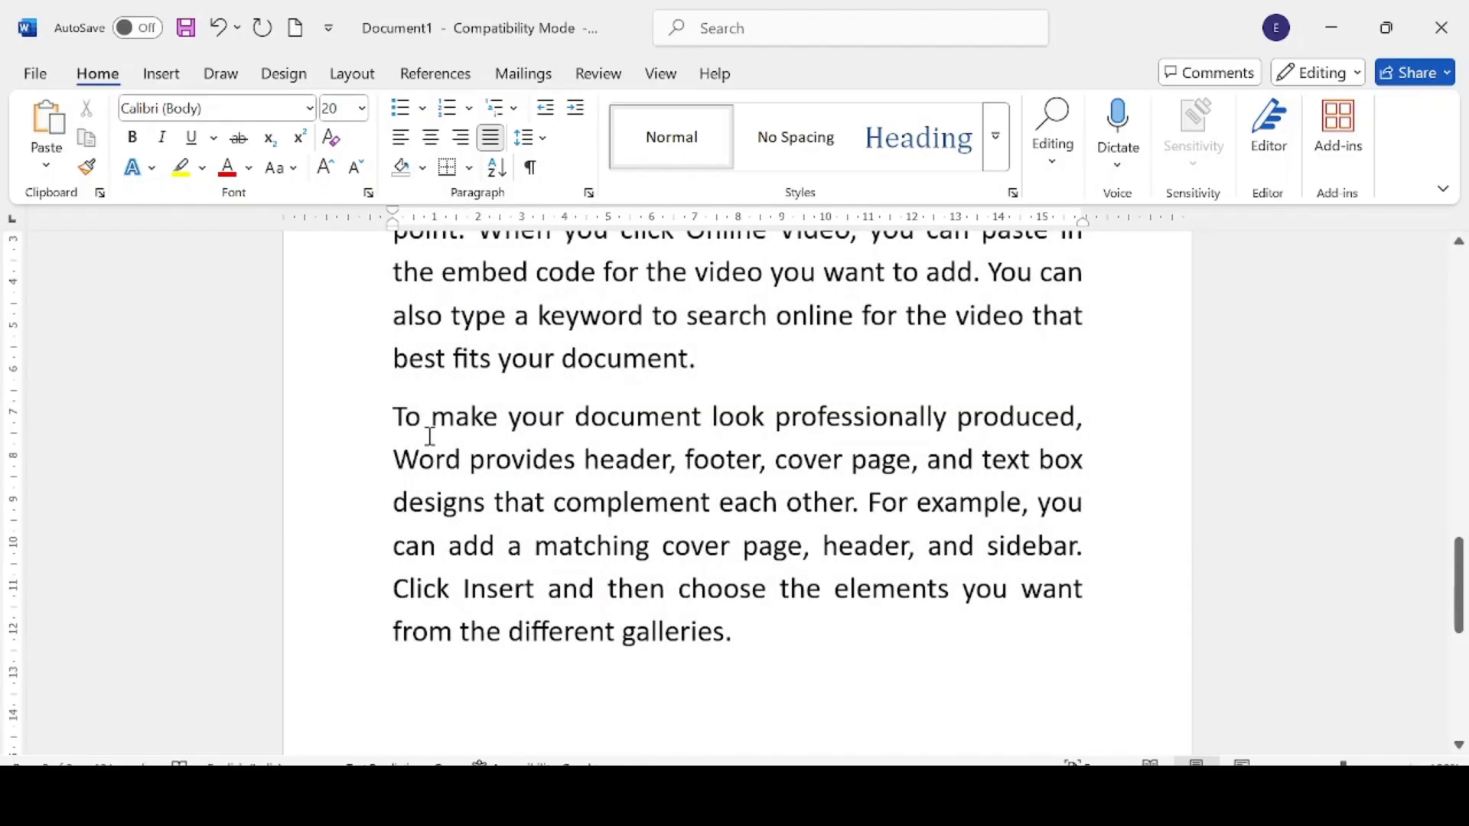
# Shade the second sample paragraph, beginning "To make your document look", in blue
pyautogui.moveTo(386, 419); pyautogui.dragTo(747, 643)
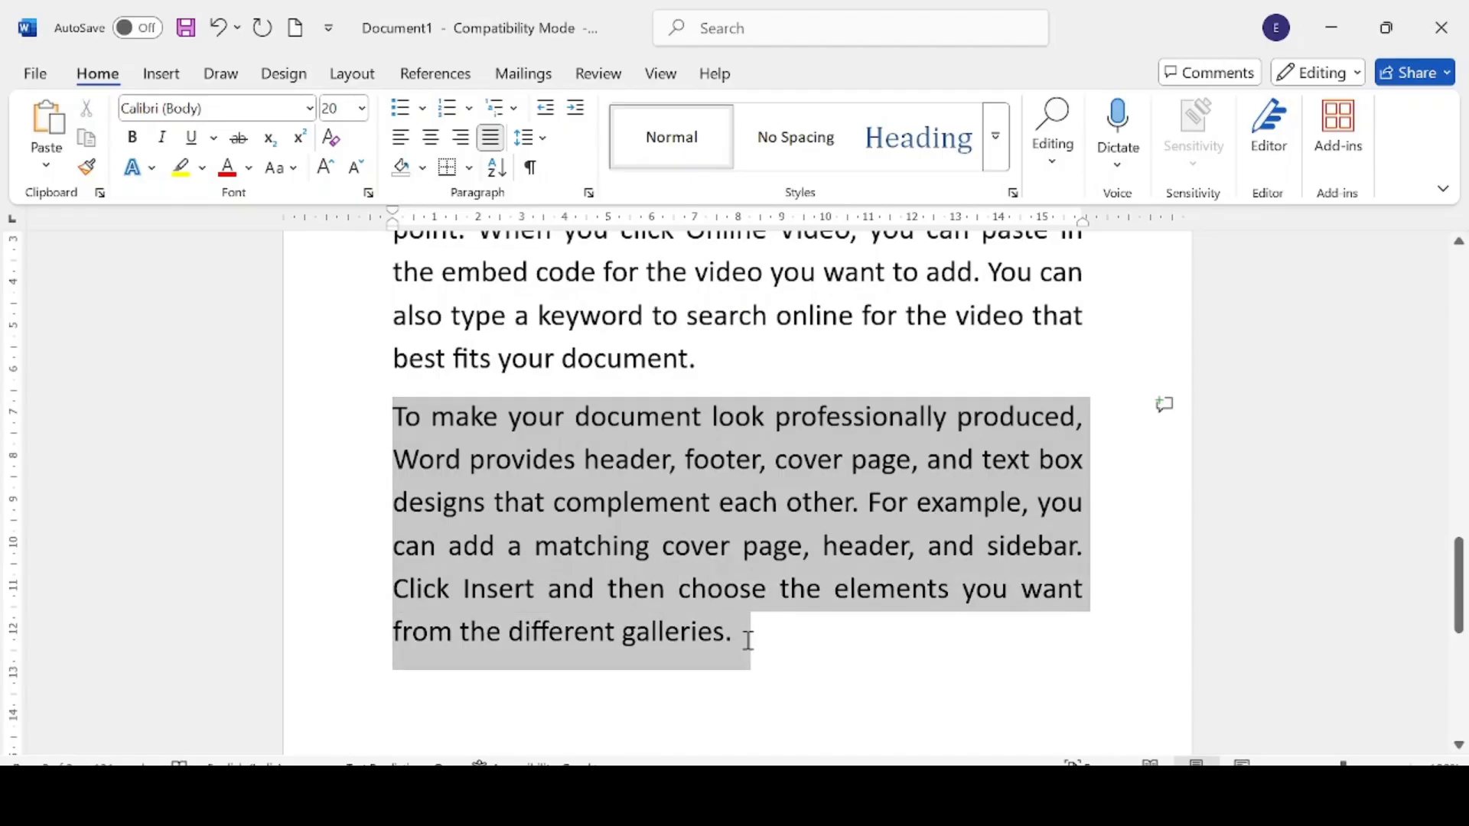
pyautogui.click(422, 168)
pyautogui.click(538, 285)
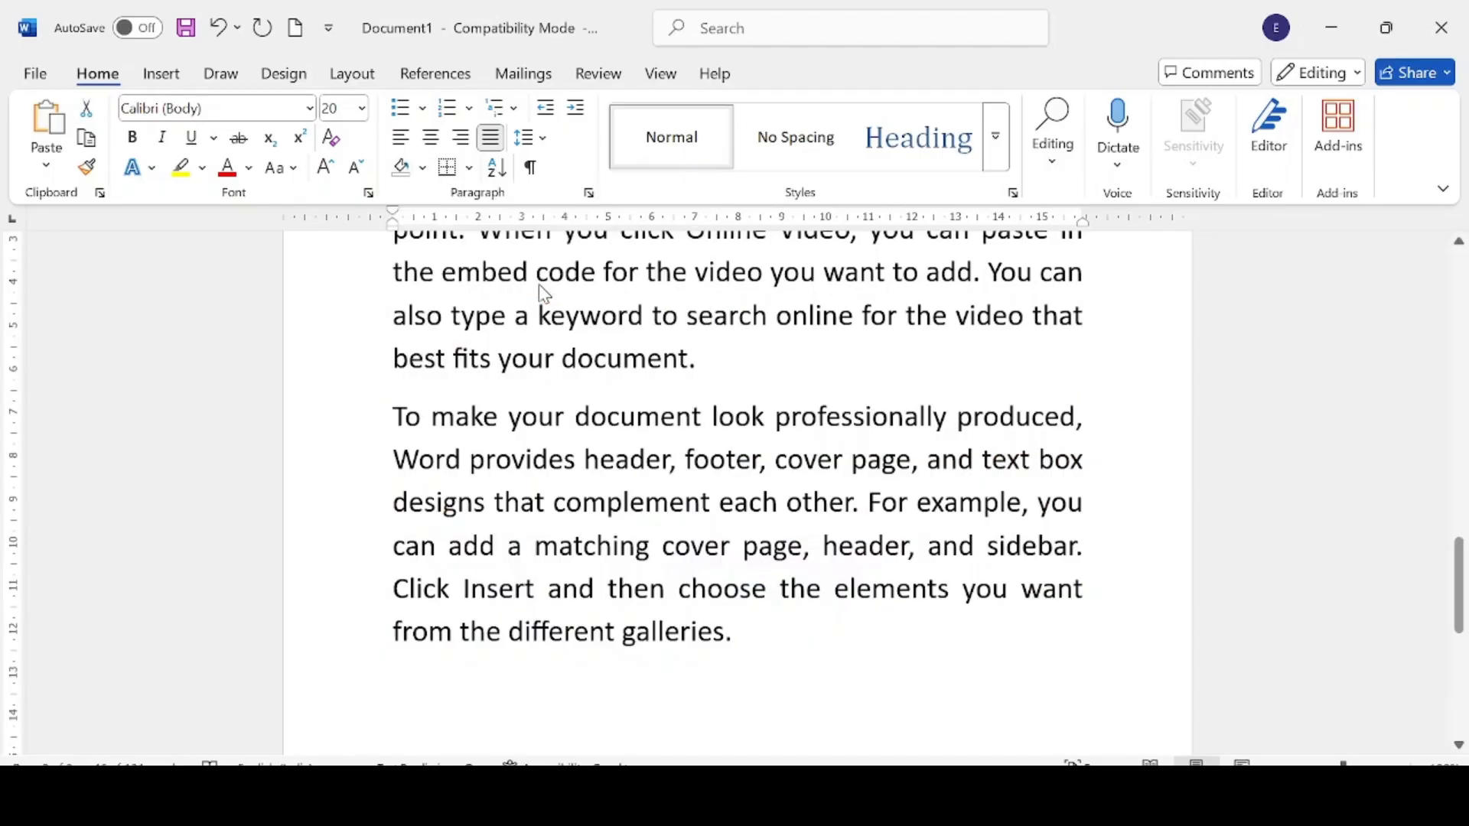
pyautogui.click(817, 675)
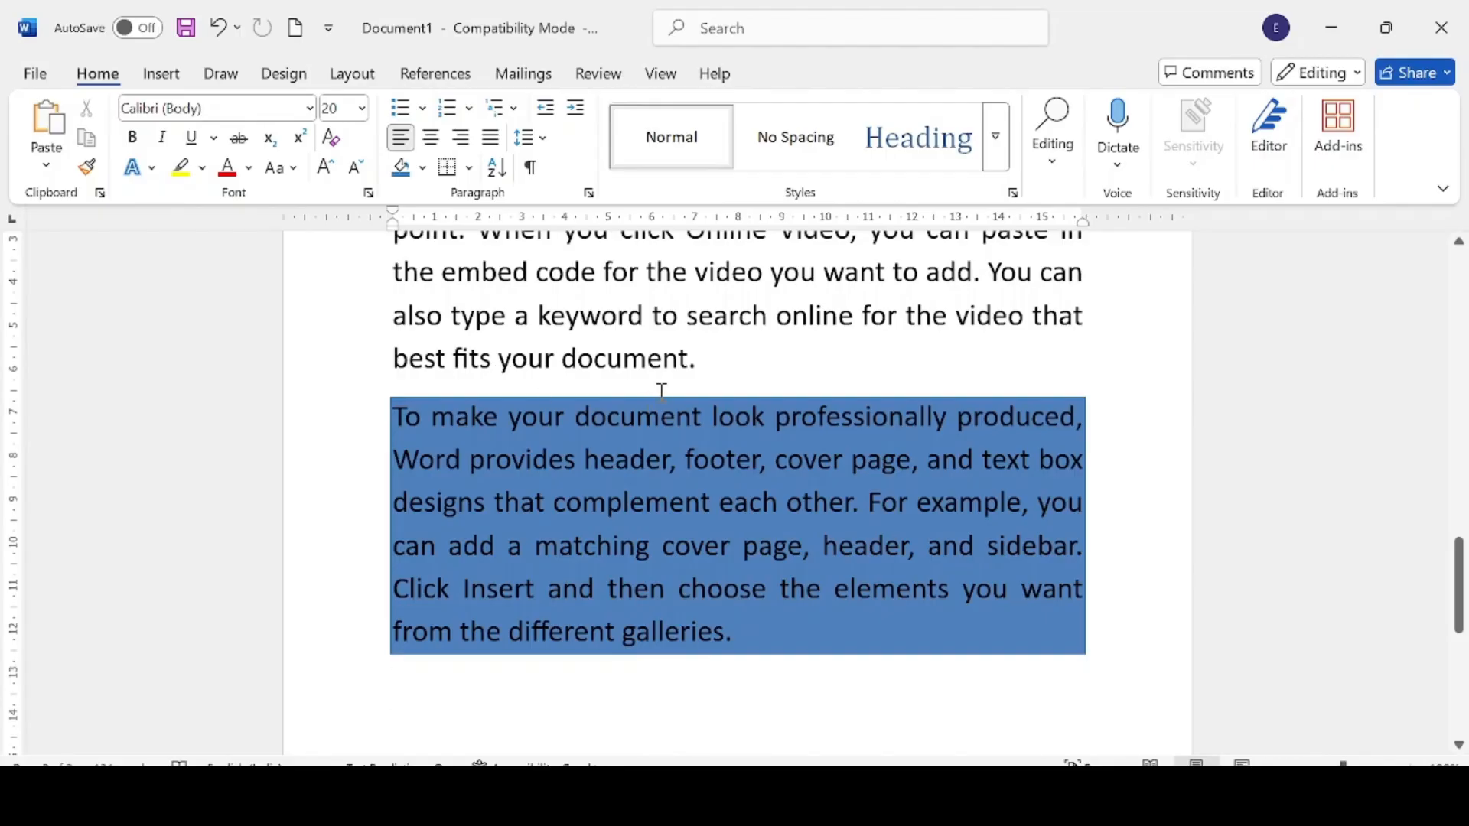
# Apply all borders to the first sample paragraph, beginning "Video provides a powerful way"
pyautogui.moveTo(699, 358); pyautogui.dragTo(398, 417)
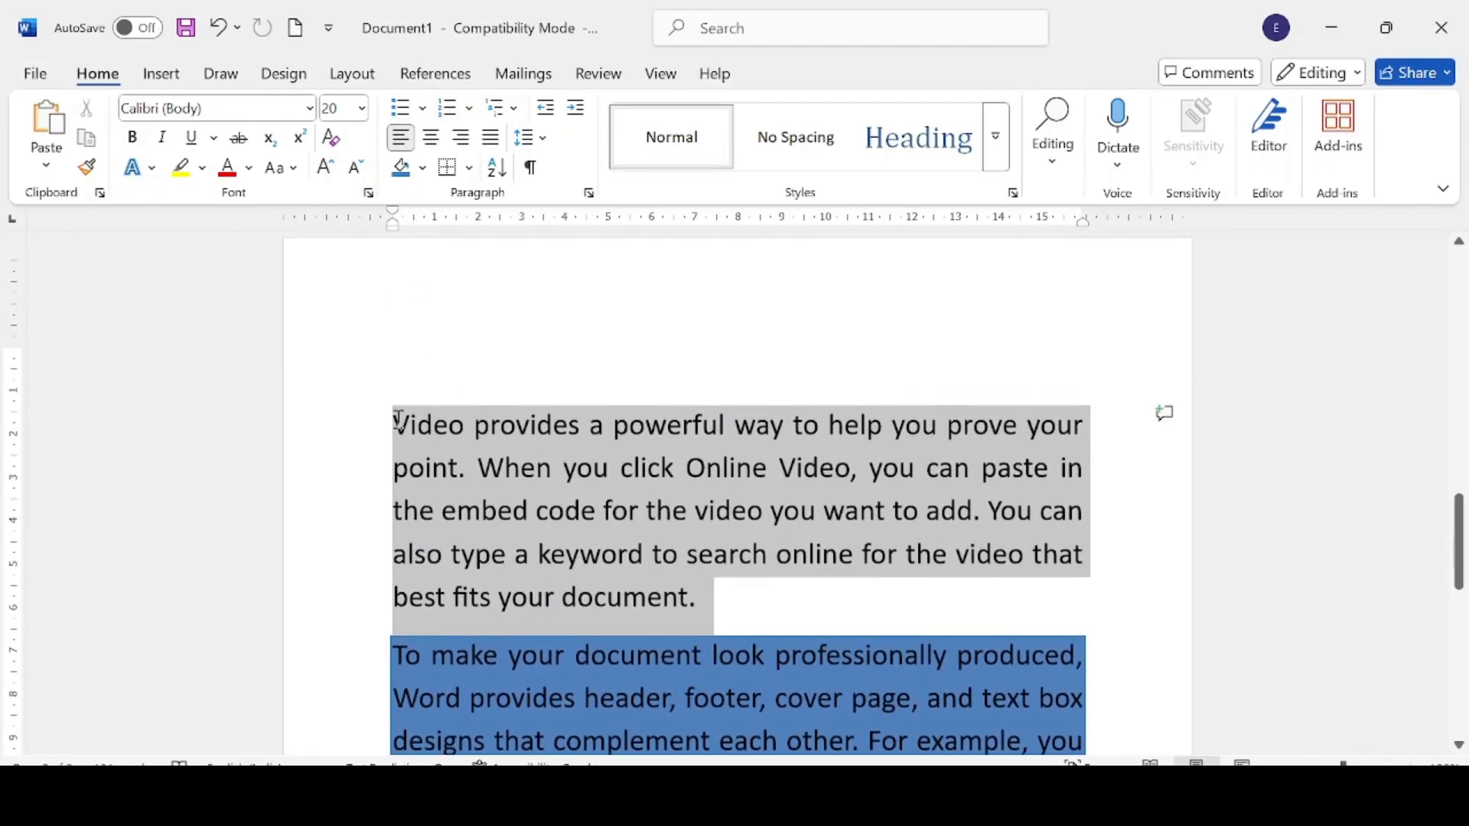
pyautogui.click(470, 169)
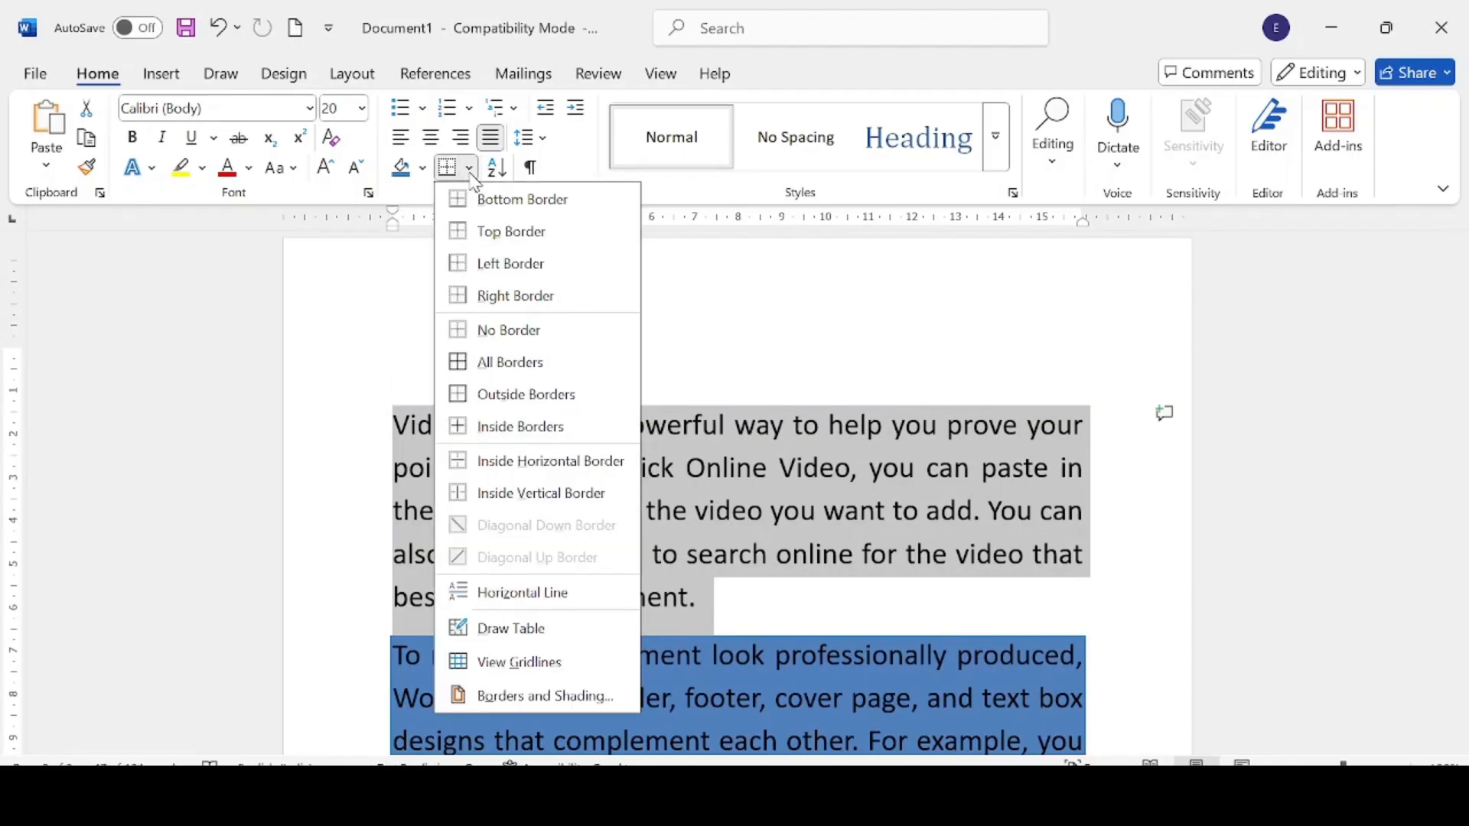
pyautogui.click(492, 368)
pyautogui.click(584, 368)
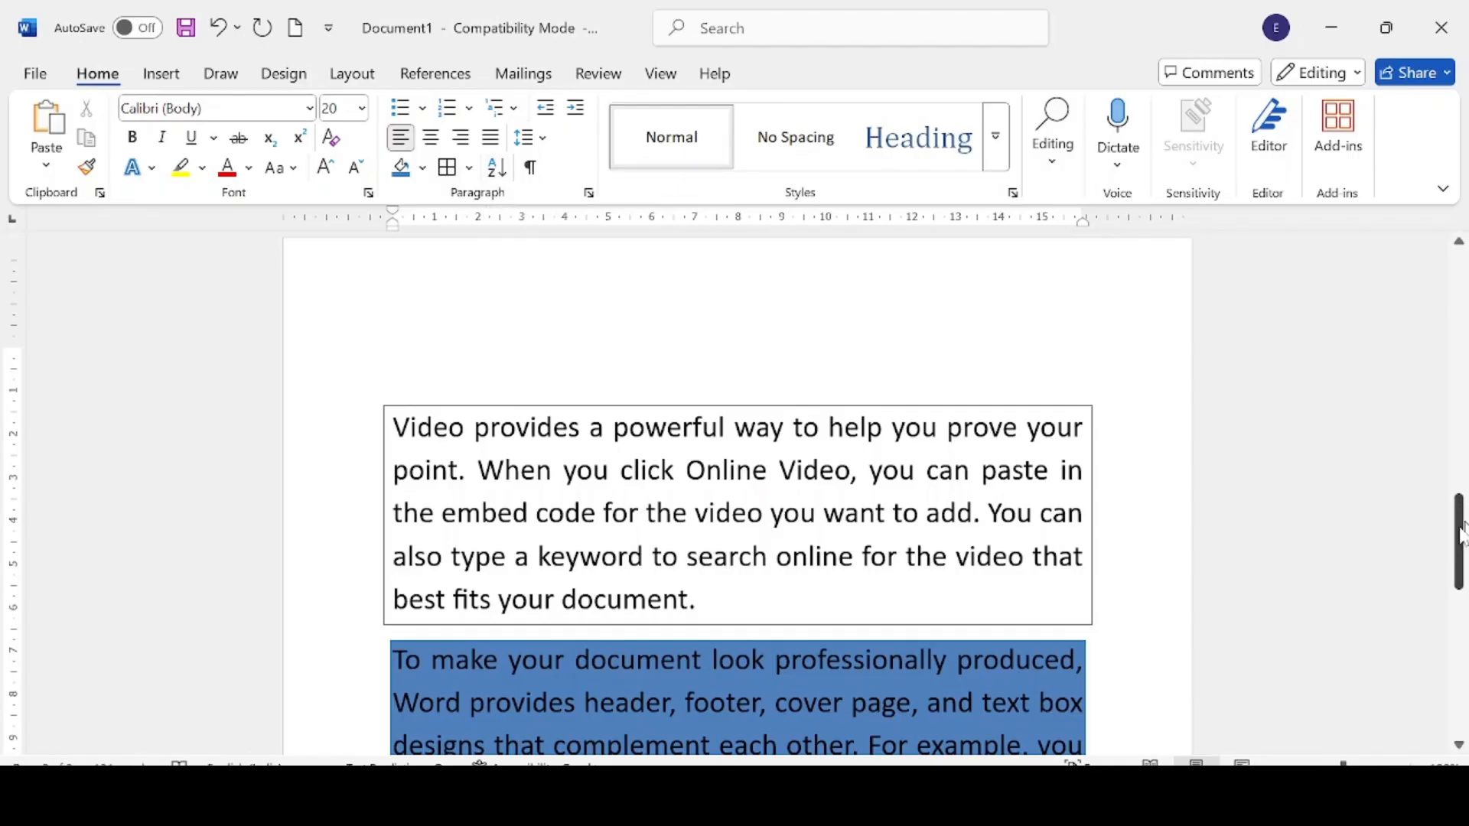
# Sort the bulleted list of Pen, Pencil, Laptop and Phone by paragraphs as text in ascending order, with no header row
pyautogui.moveTo(1454, 552); pyautogui.dragTo(1400, 314)
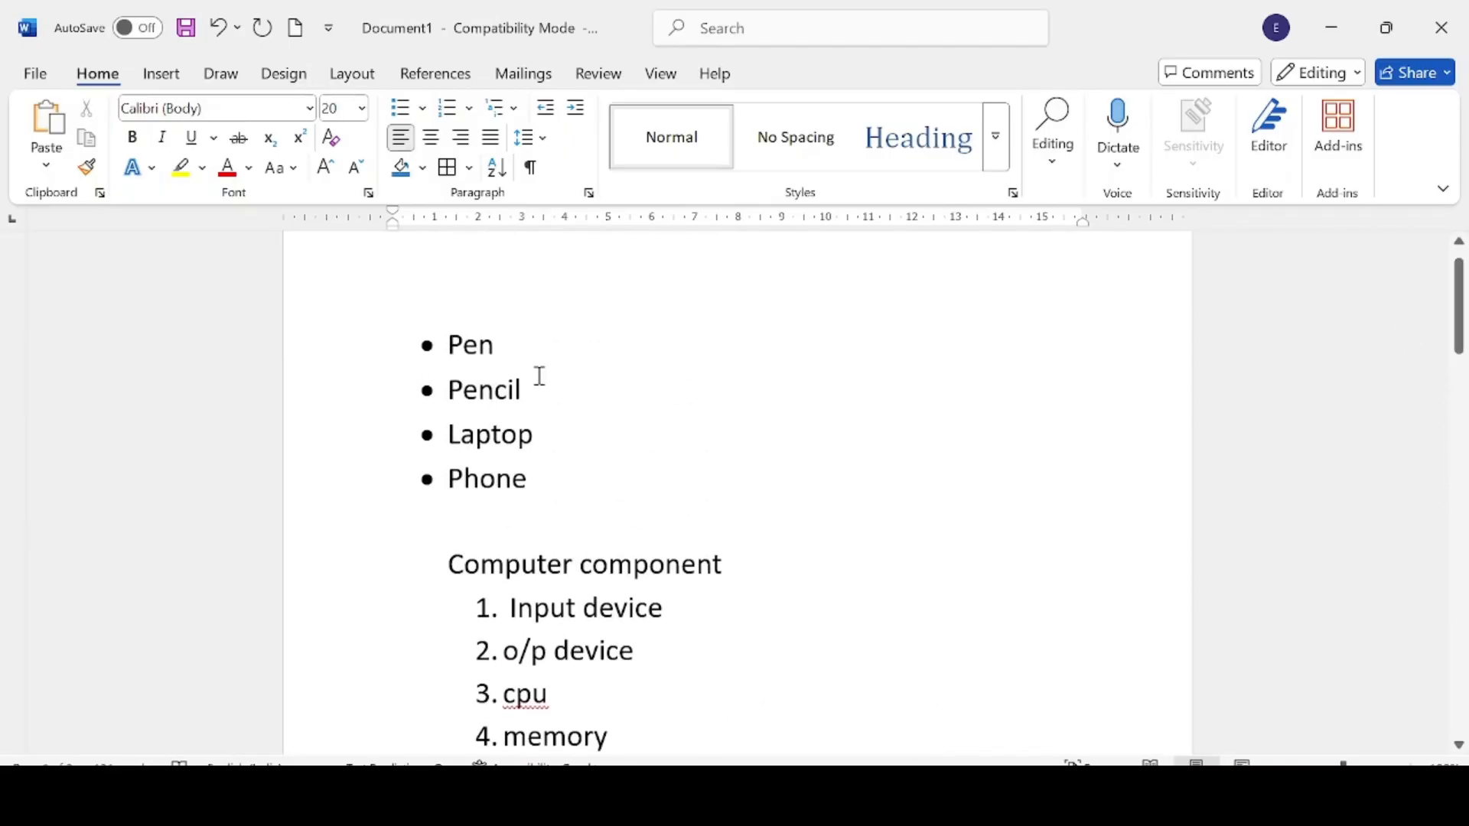
pyautogui.moveTo(449, 329); pyautogui.dragTo(530, 470)
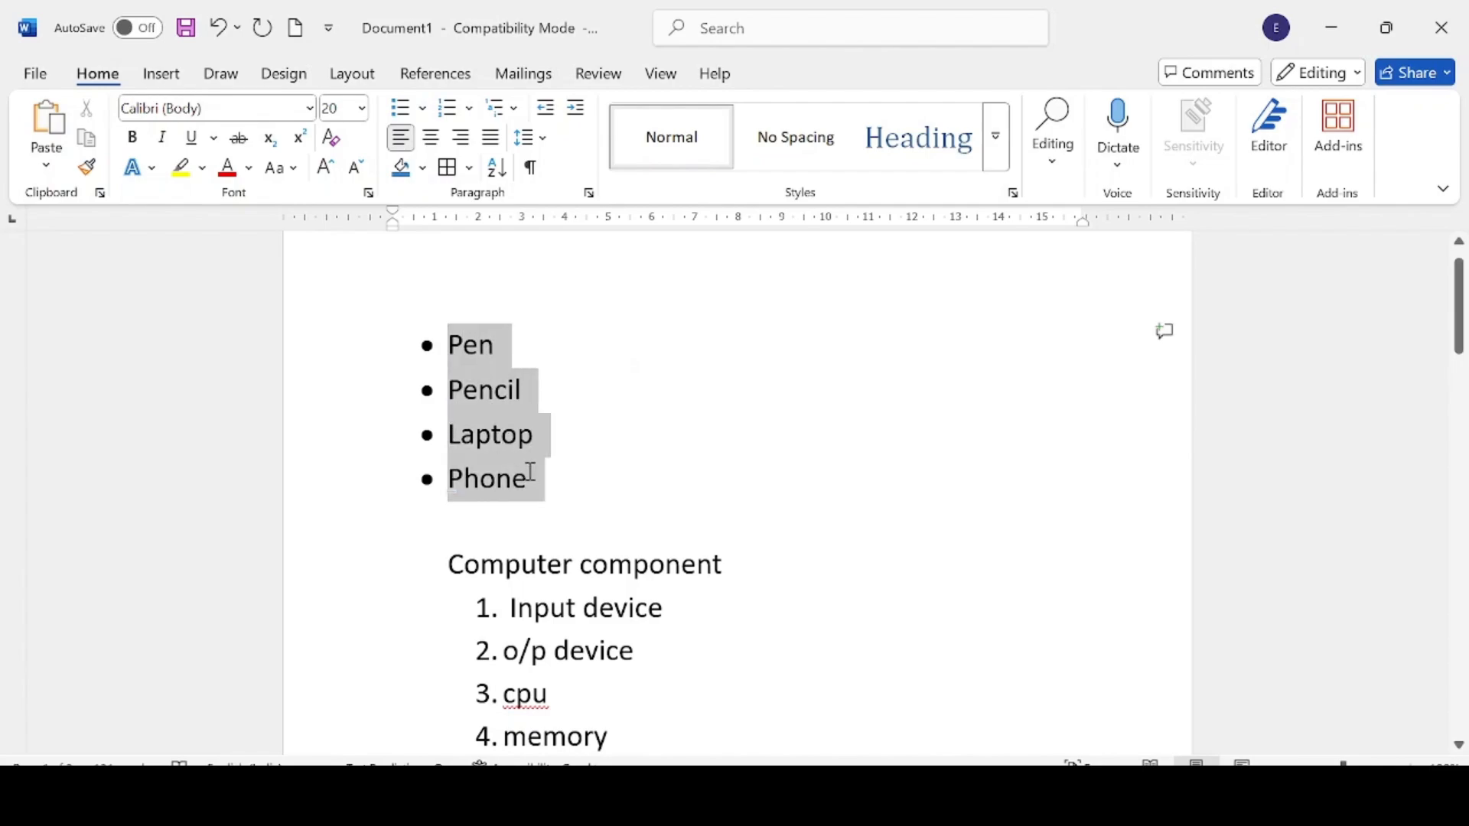
pyautogui.click(507, 173)
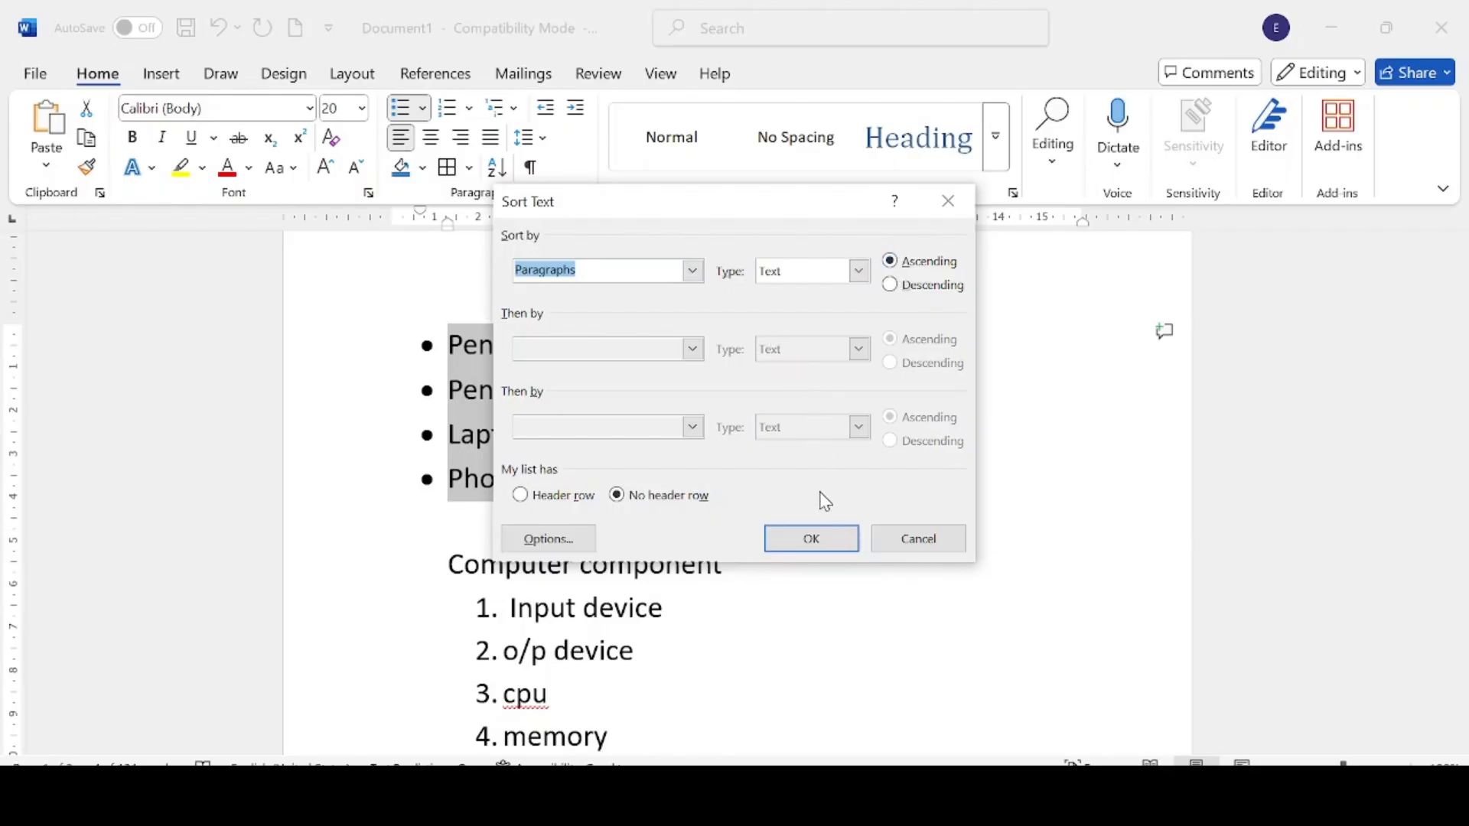
pyautogui.click(813, 539)
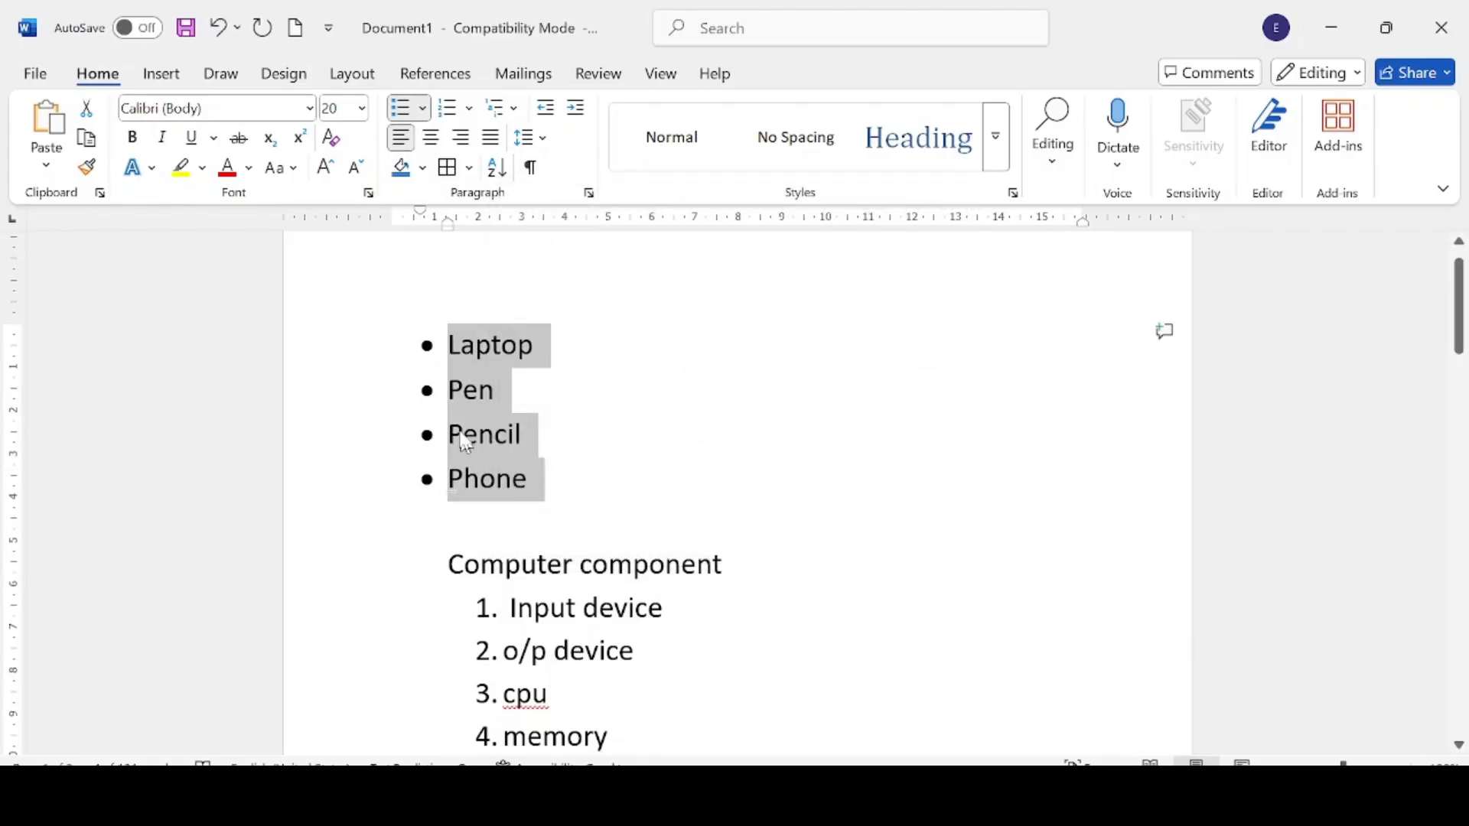
pyautogui.click(654, 333)
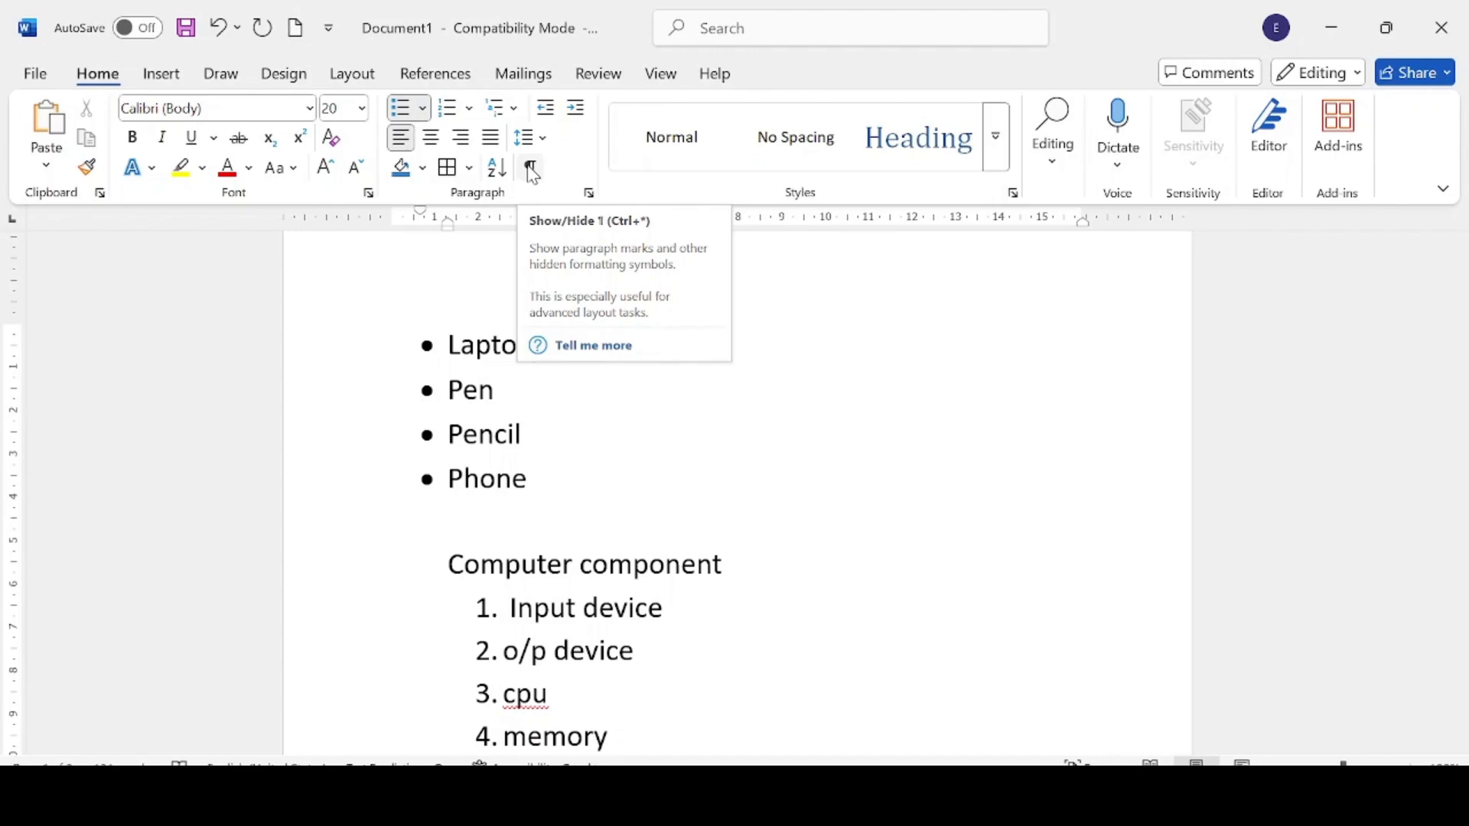
# Show the paragraph marks and other formatting symbols with the bulleted list selected, and hide them again
pyautogui.moveTo(446, 334); pyautogui.dragTo(548, 492)
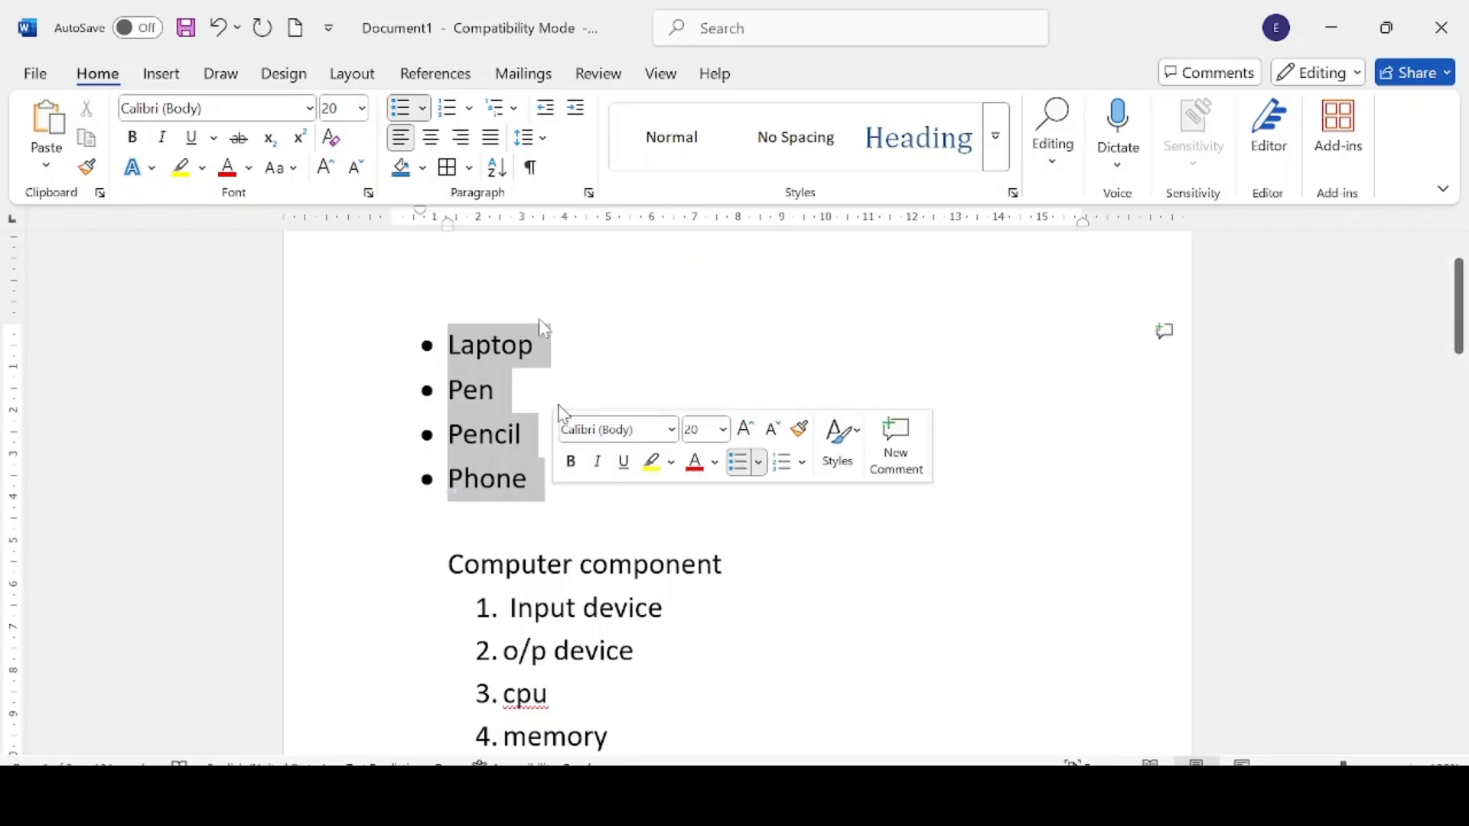
pyautogui.click(530, 167)
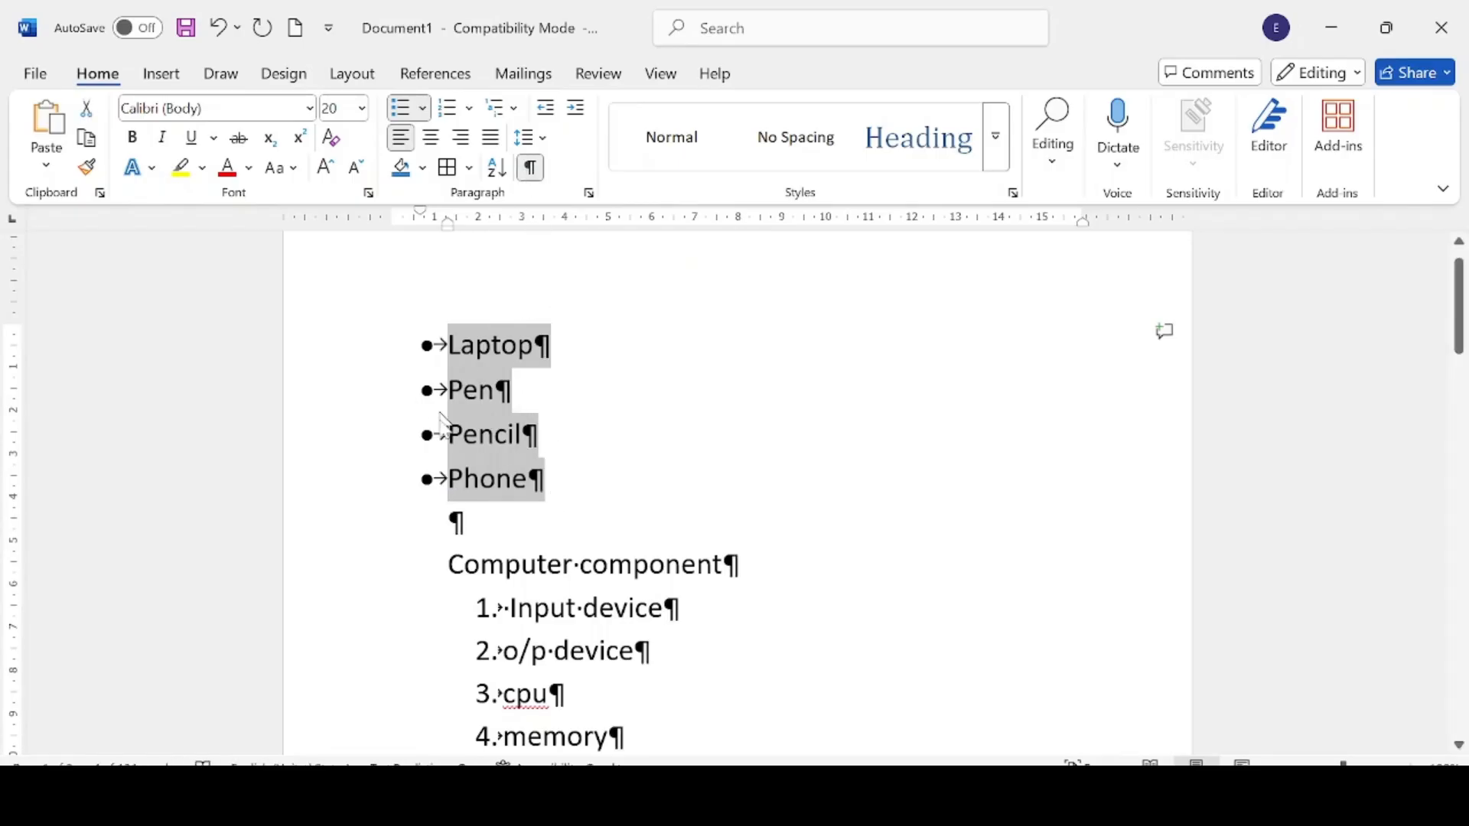
pyautogui.click(533, 171)
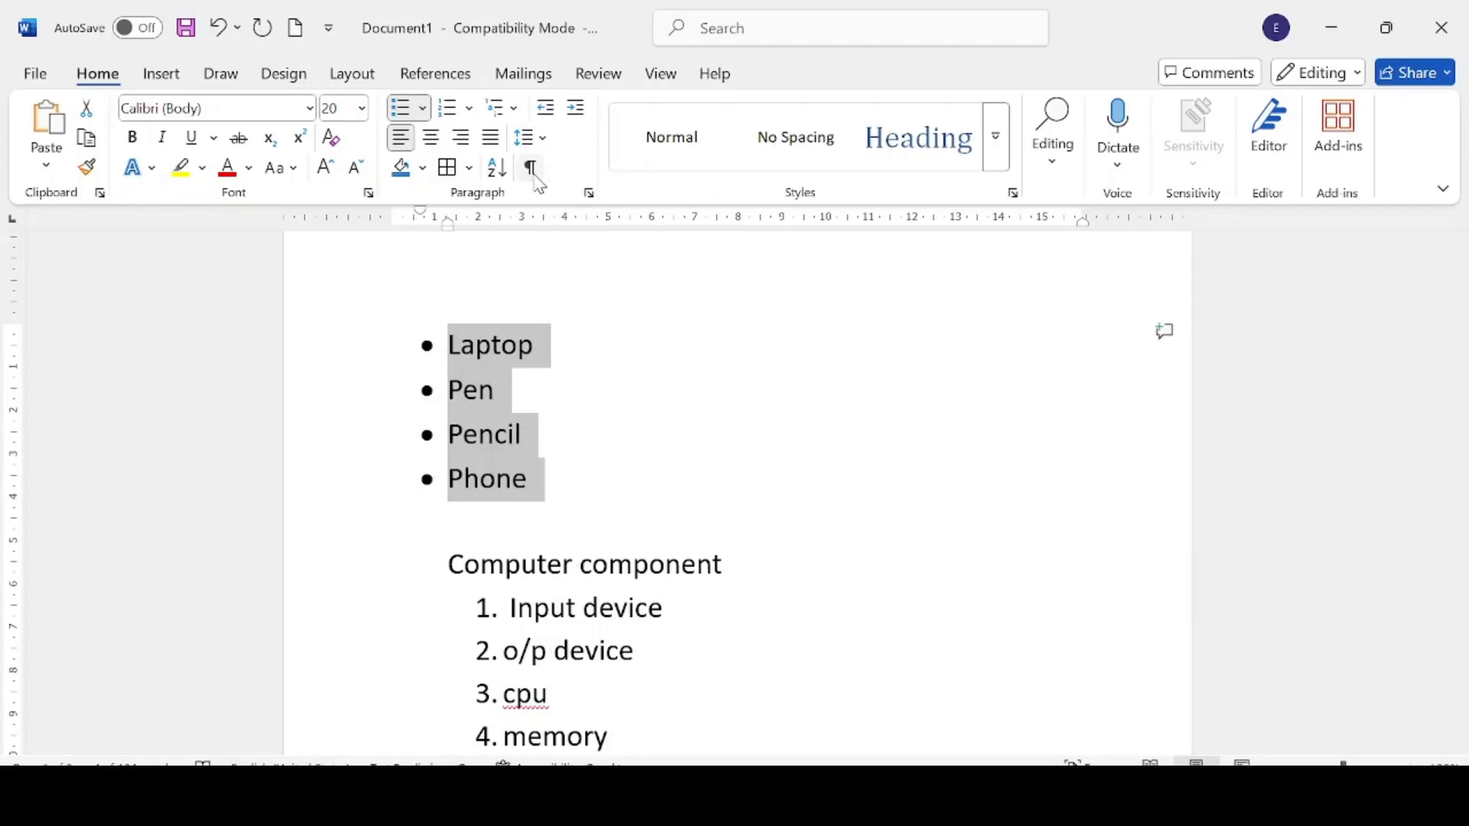
pyautogui.click(624, 440)
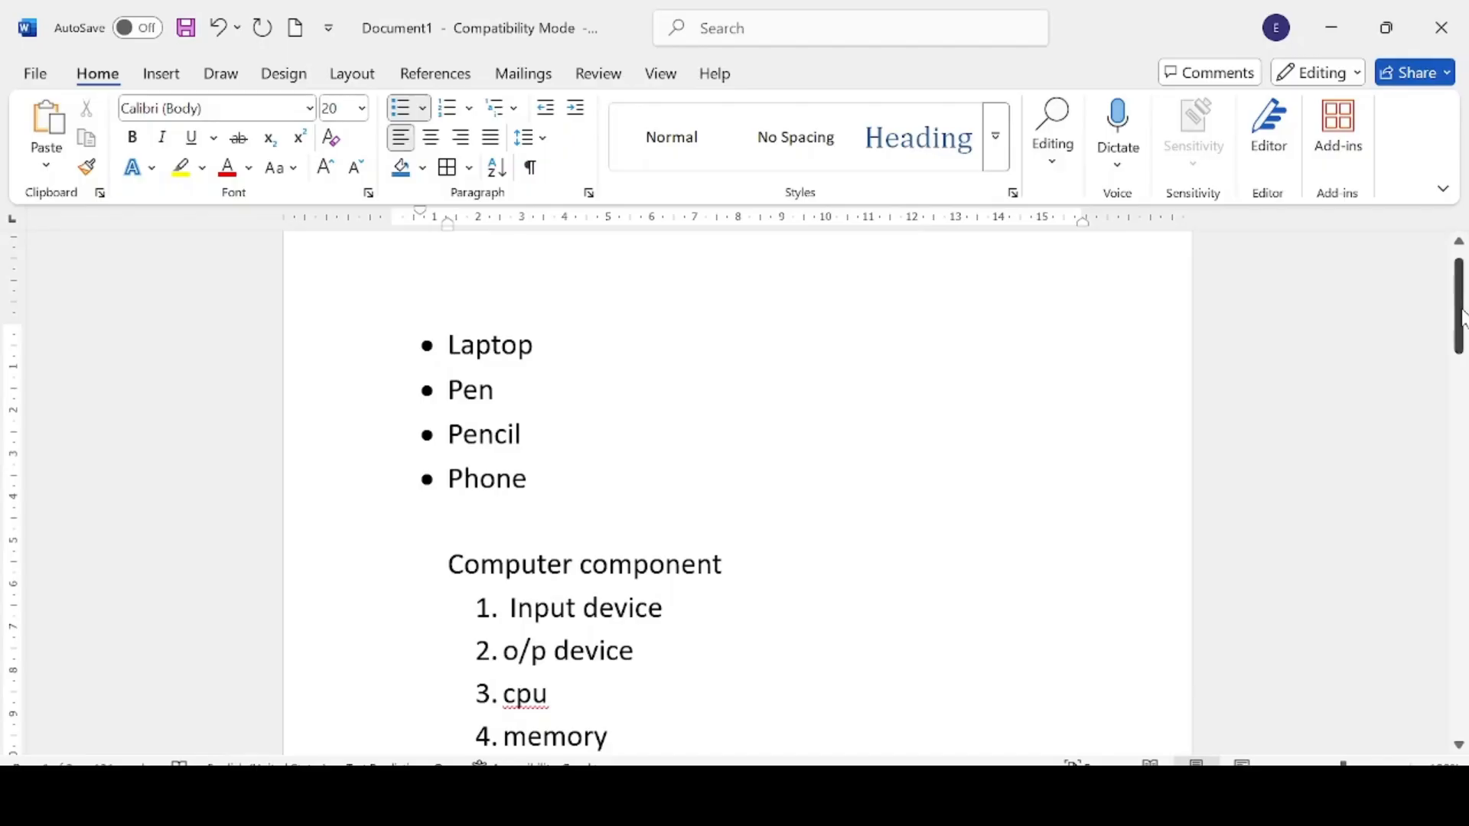
# Insert a table of two columns and two rows on the empty line below "Phone" and select its first column
pyautogui.click(758, 556)
pyautogui.press('Up')
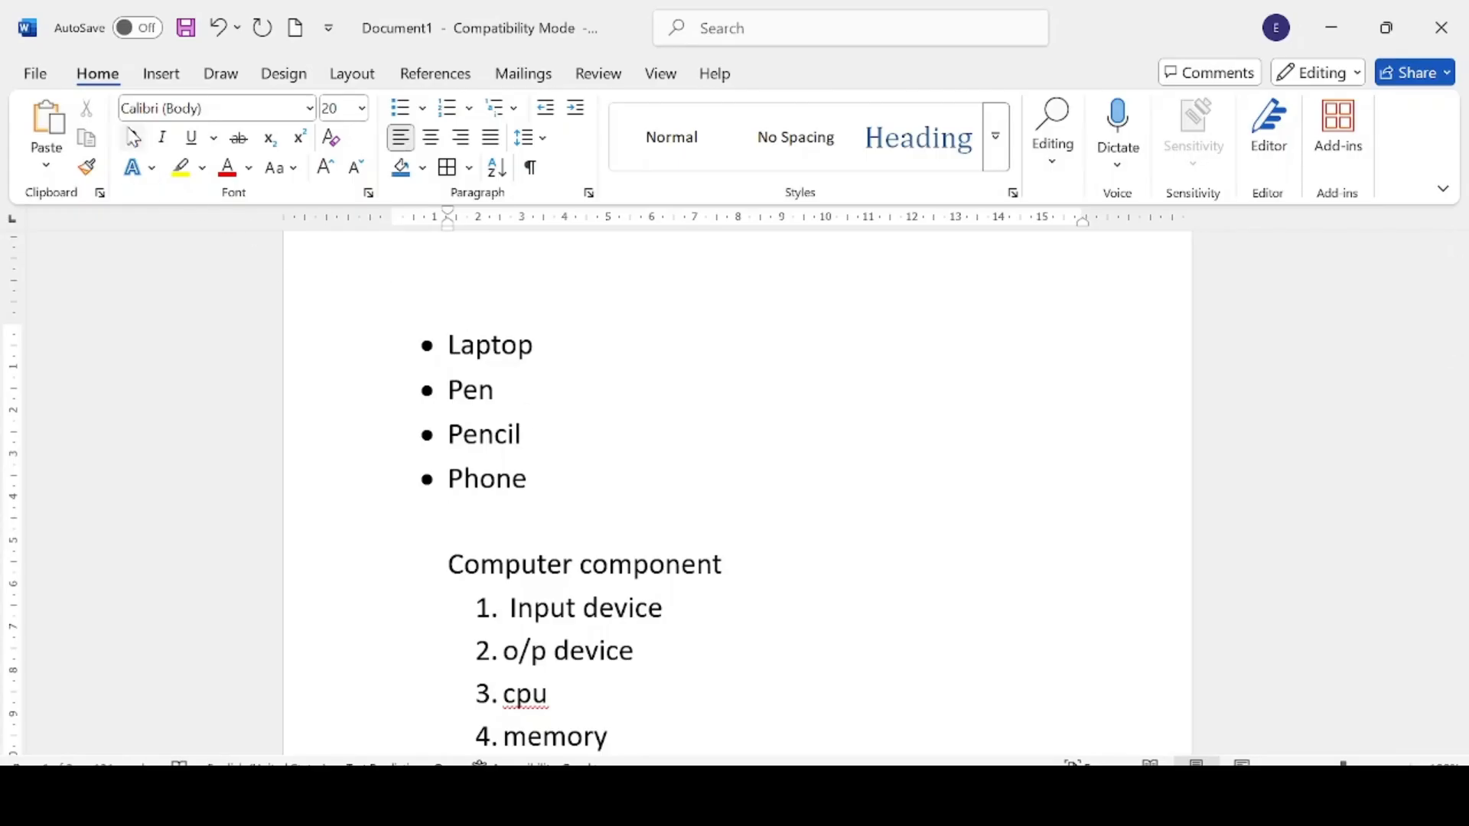
pyautogui.click(164, 76)
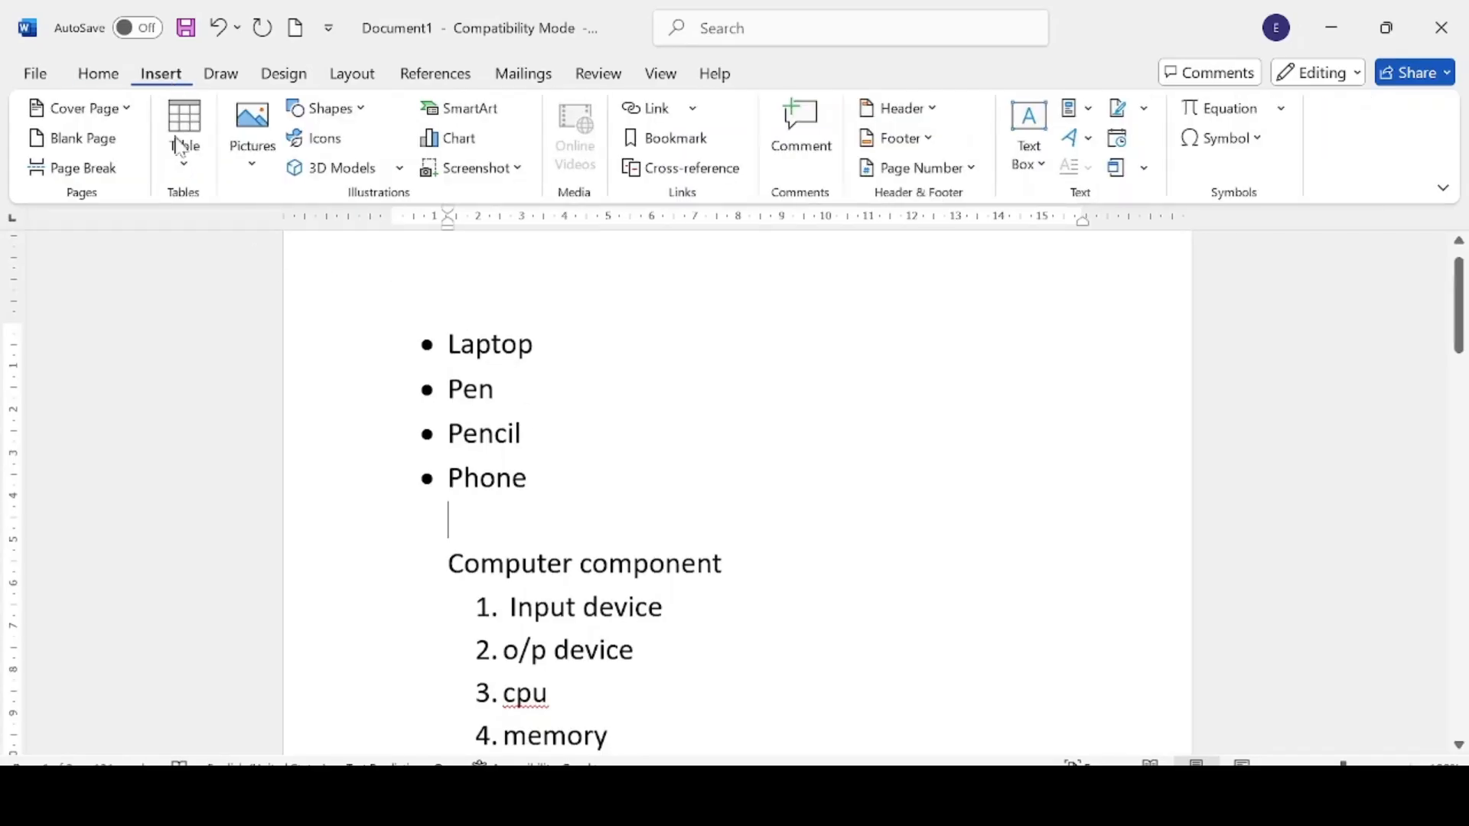
pyautogui.click(184, 157)
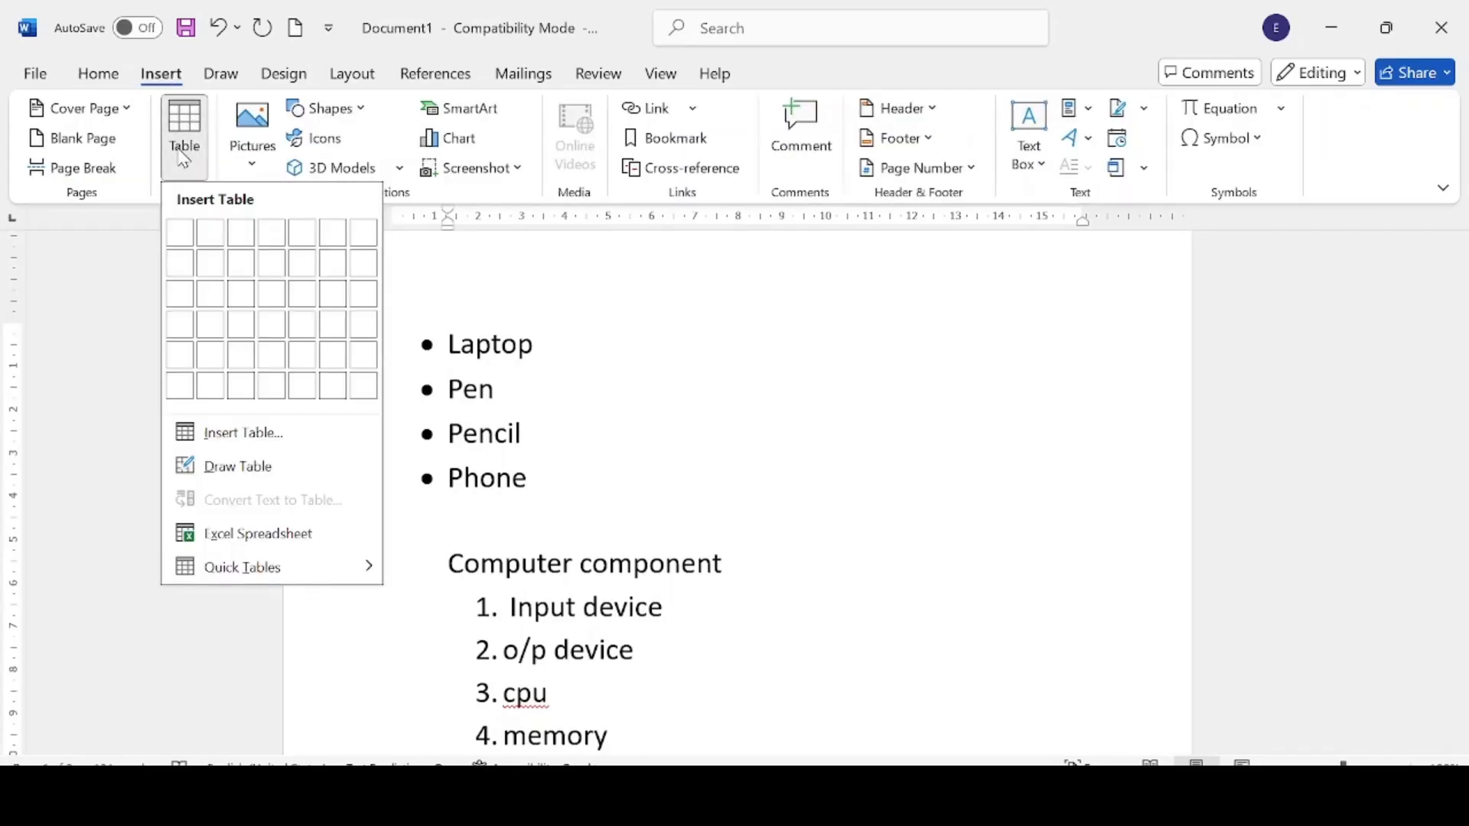
pyautogui.click(225, 277)
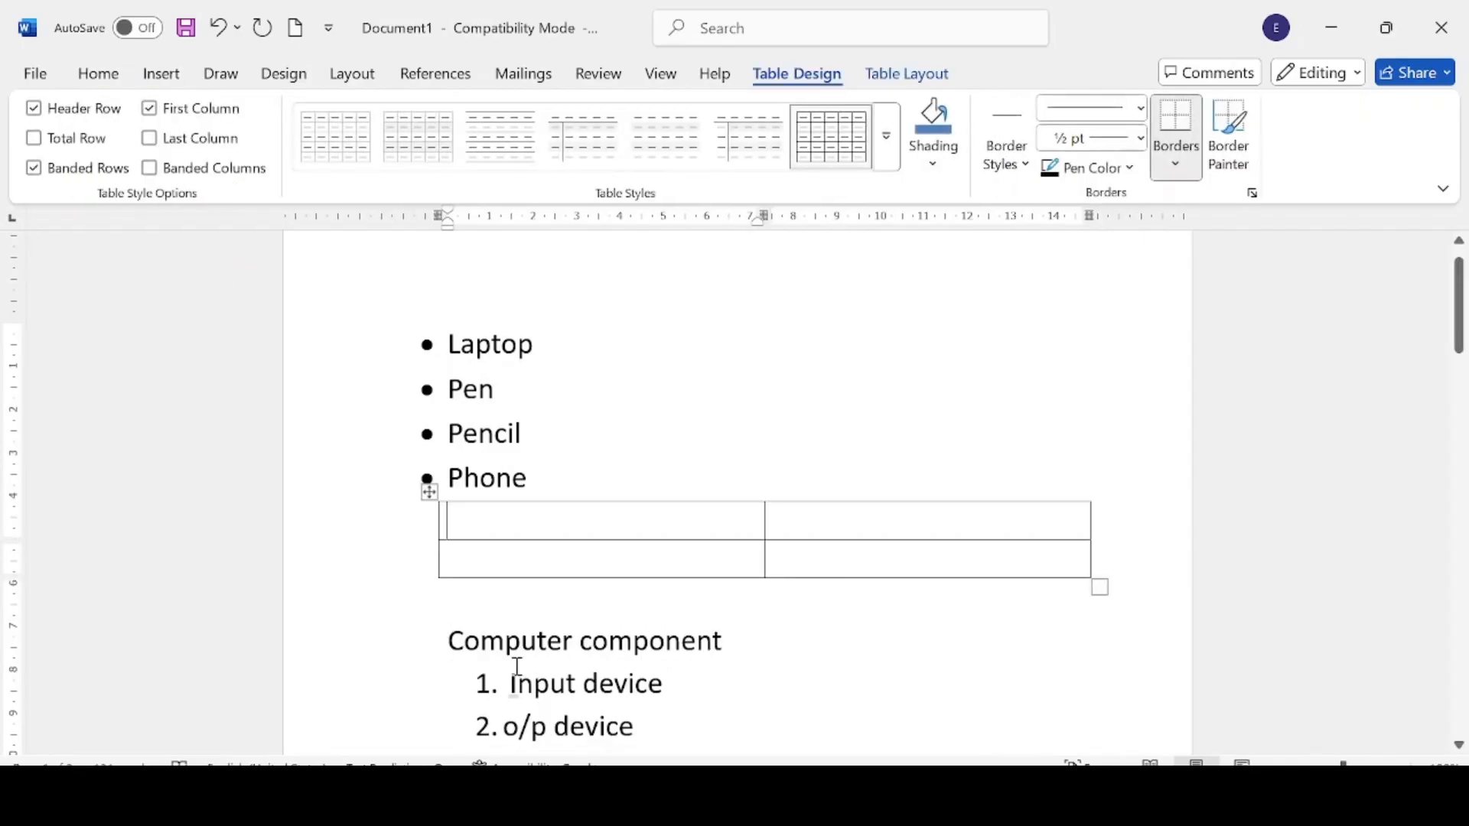
pyautogui.moveTo(475, 515); pyautogui.dragTo(551, 546)
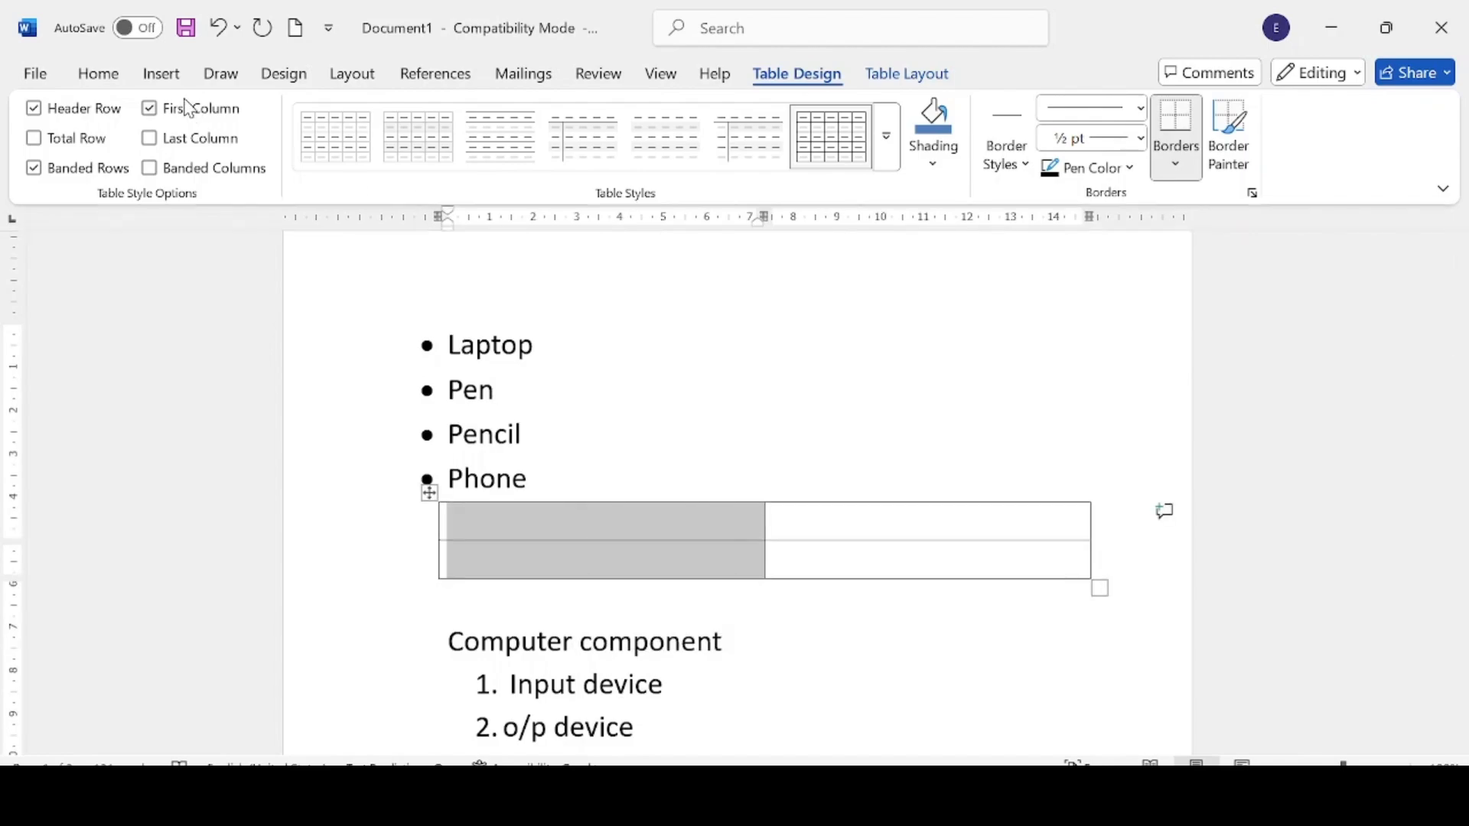
# Apply 1., 2. numbering to the two cells in the first column of the table below "Phone"
pyautogui.click(98, 74)
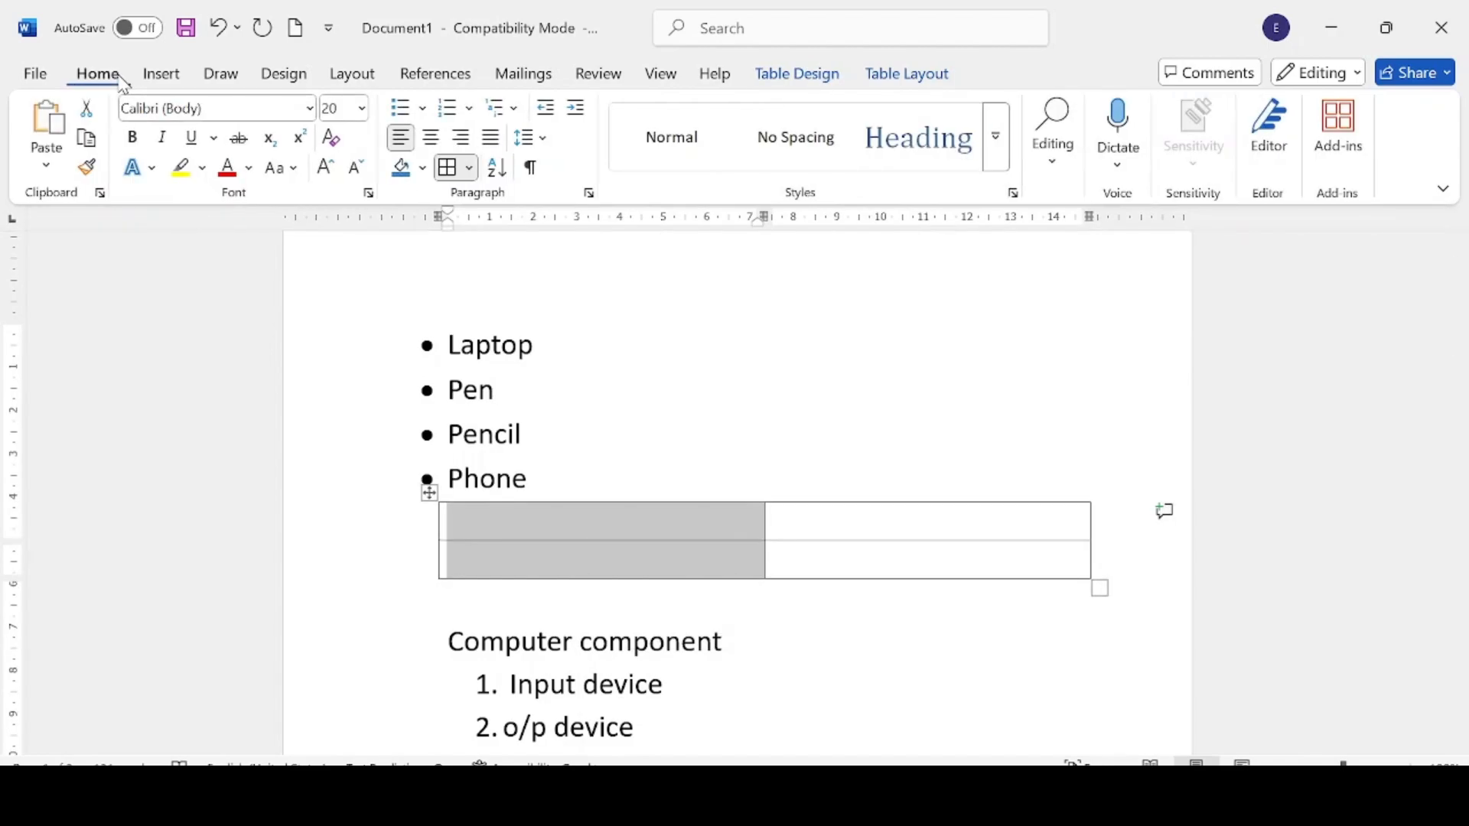
pyautogui.click(472, 109)
pyautogui.click(494, 214)
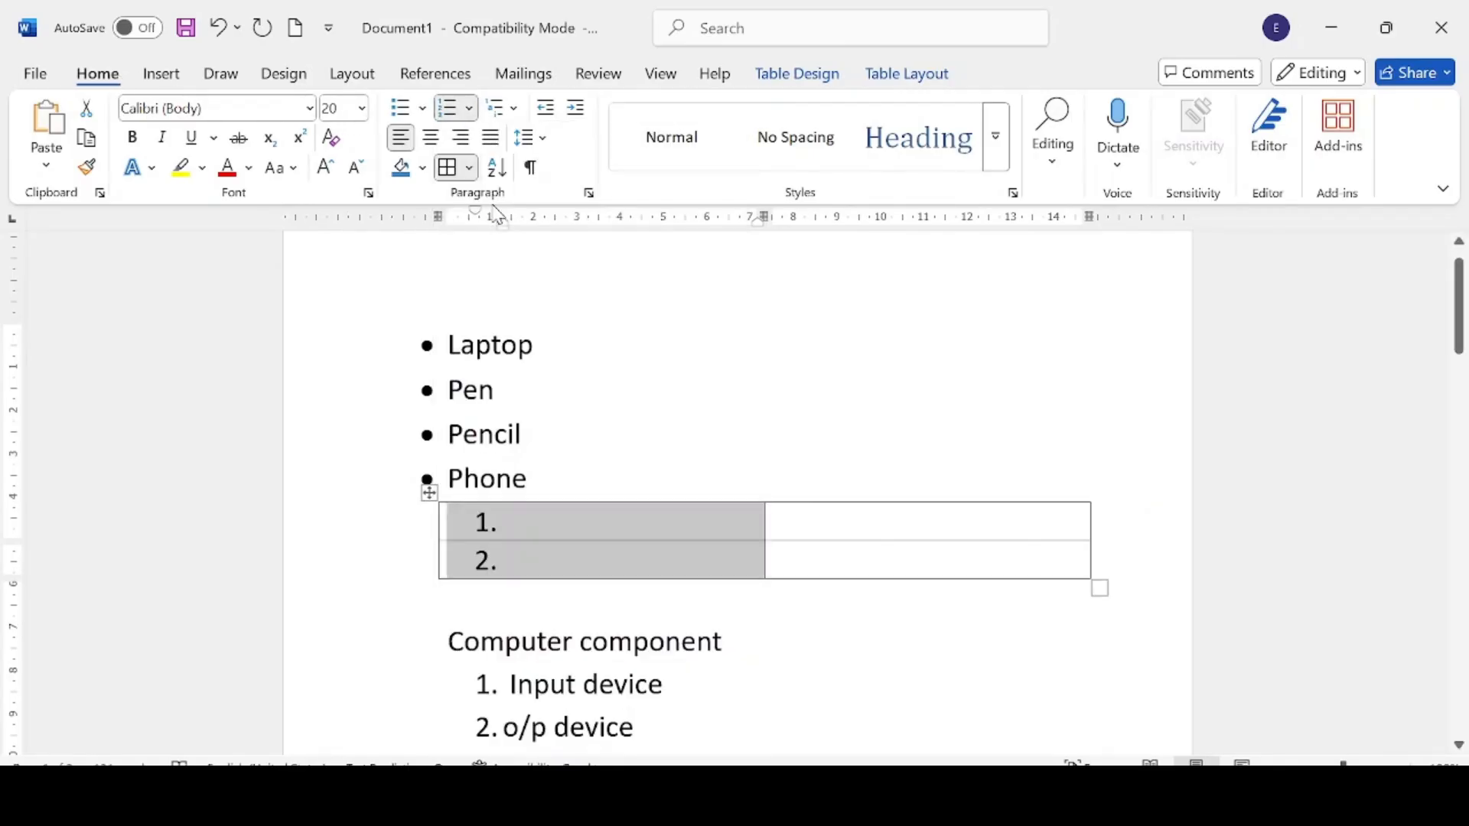
# Apply 1., 2. numbering to the two cells in the second column of the table
pyautogui.click(794, 513)
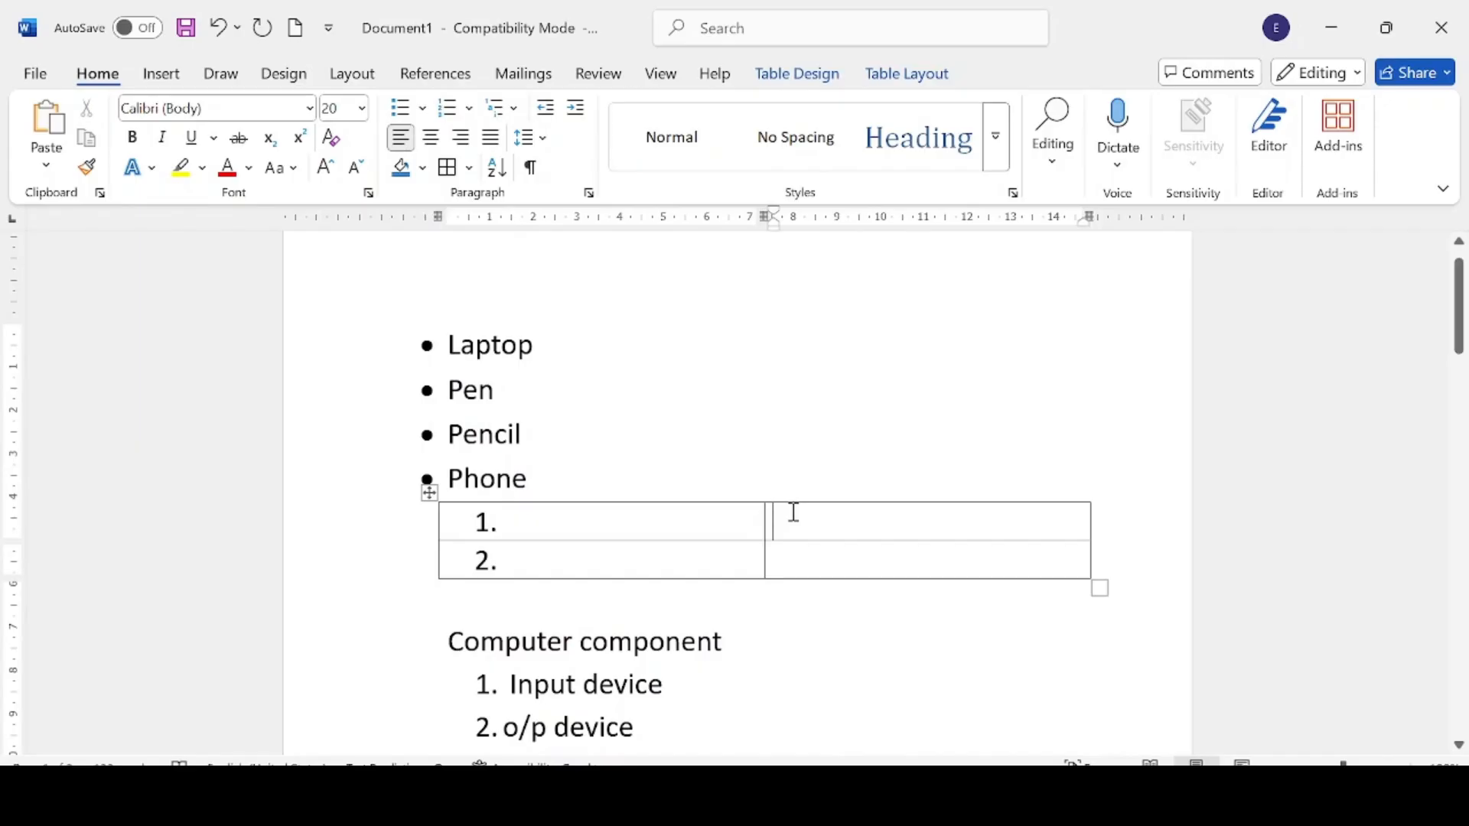
pyautogui.moveTo(787, 513); pyautogui.dragTo(829, 554)
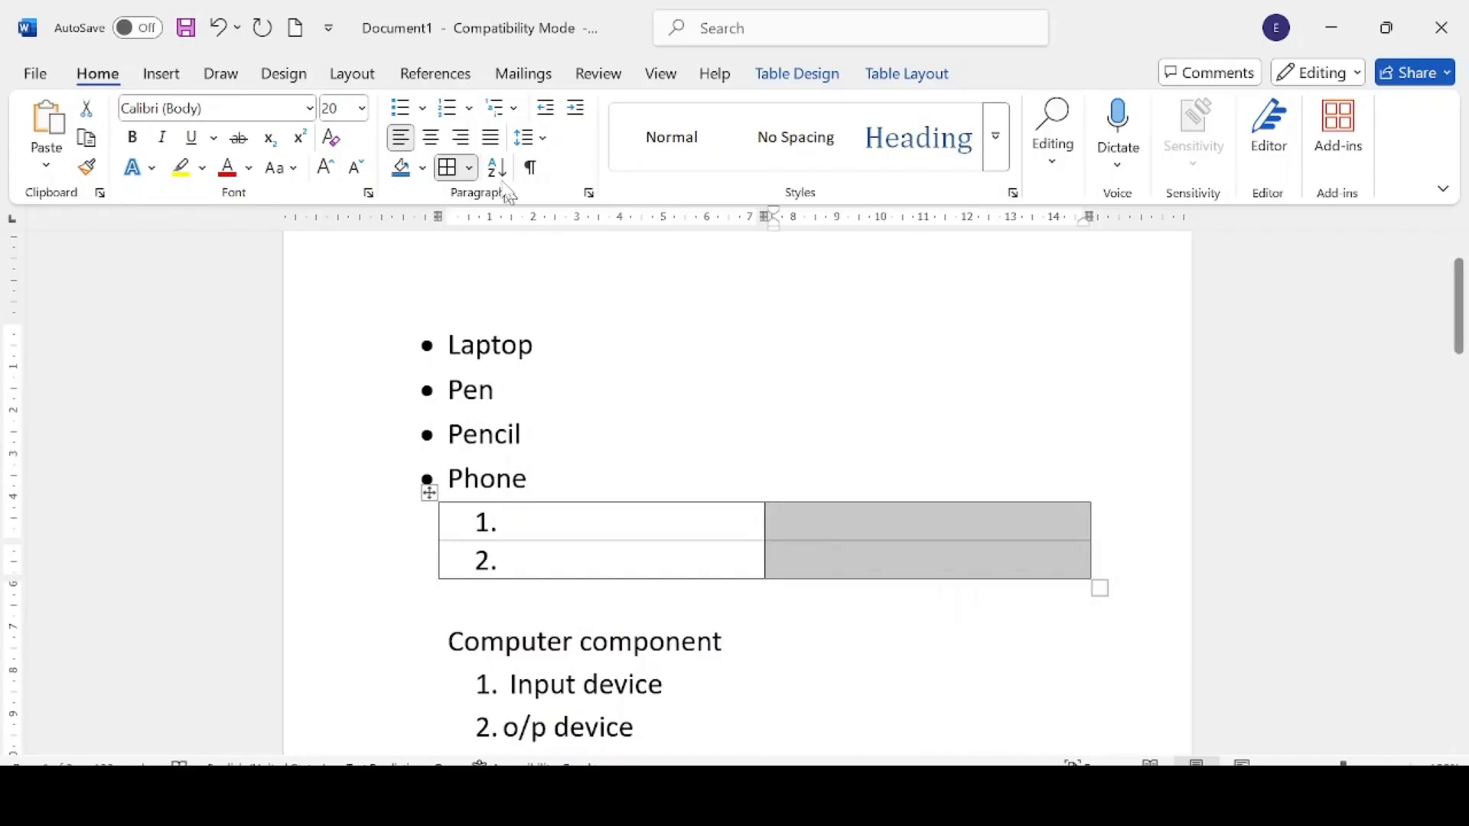
pyautogui.click(461, 111)
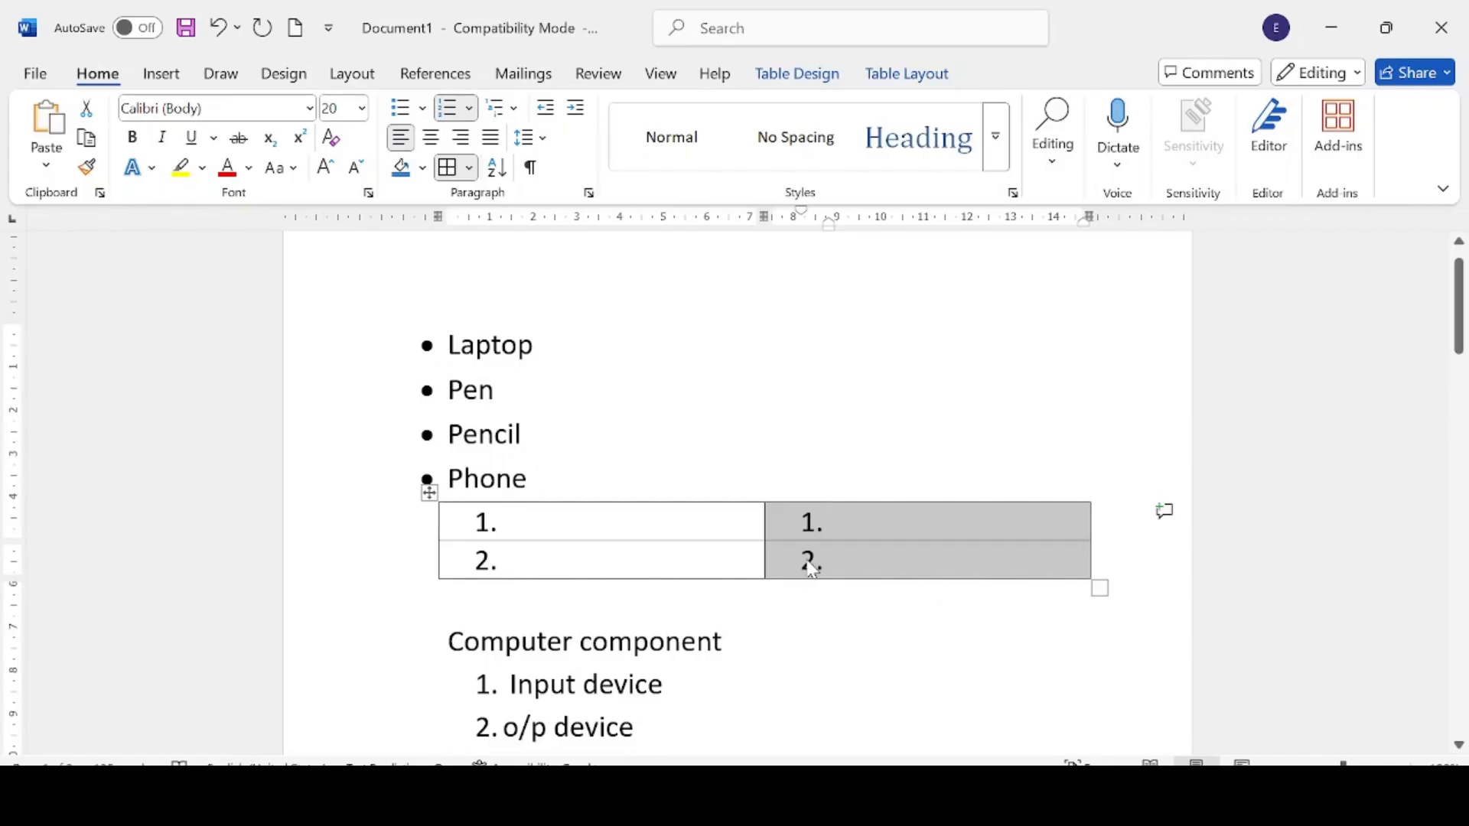
pyautogui.click(470, 110)
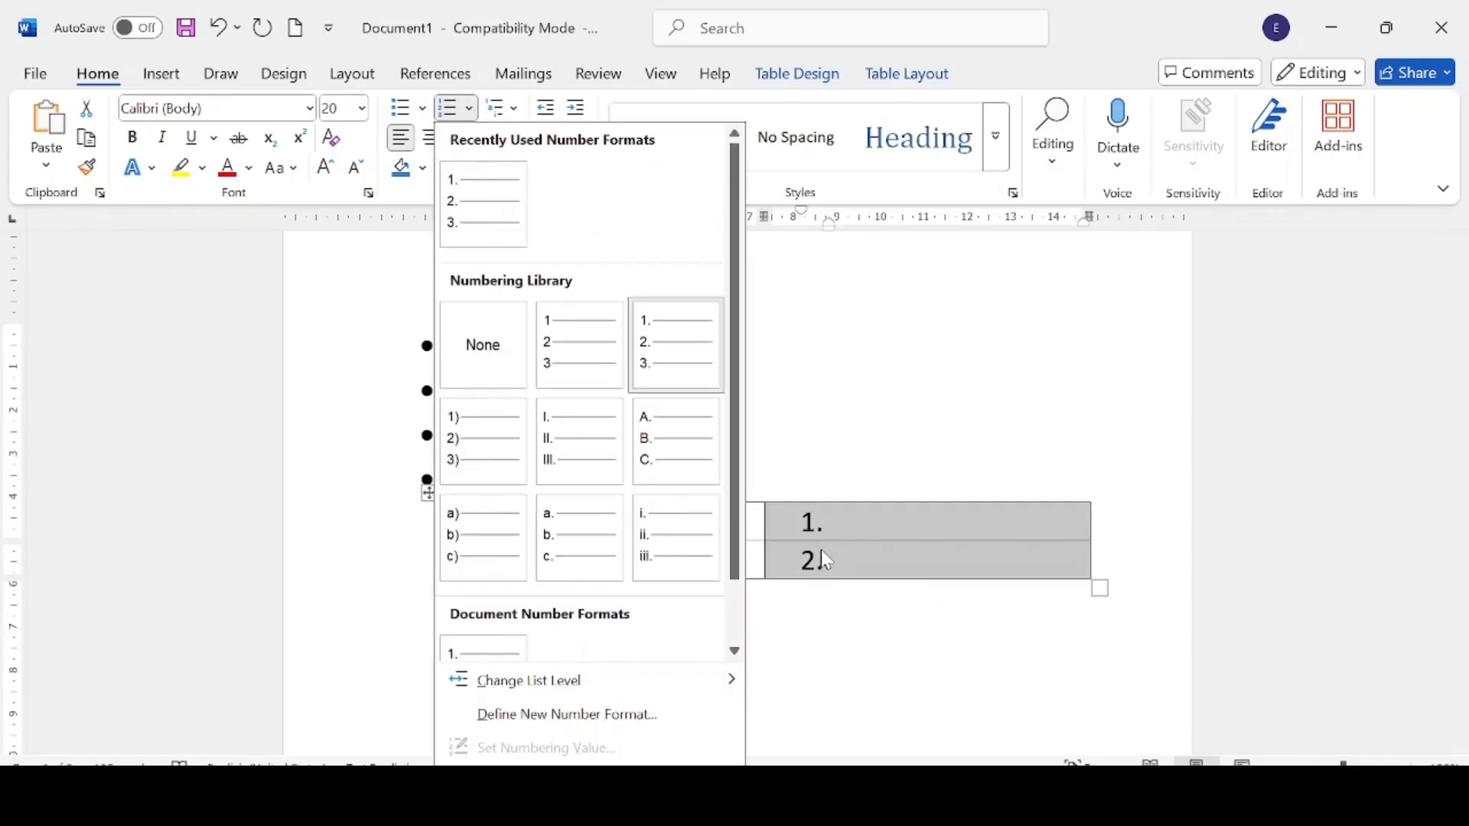
pyautogui.press('Escape')
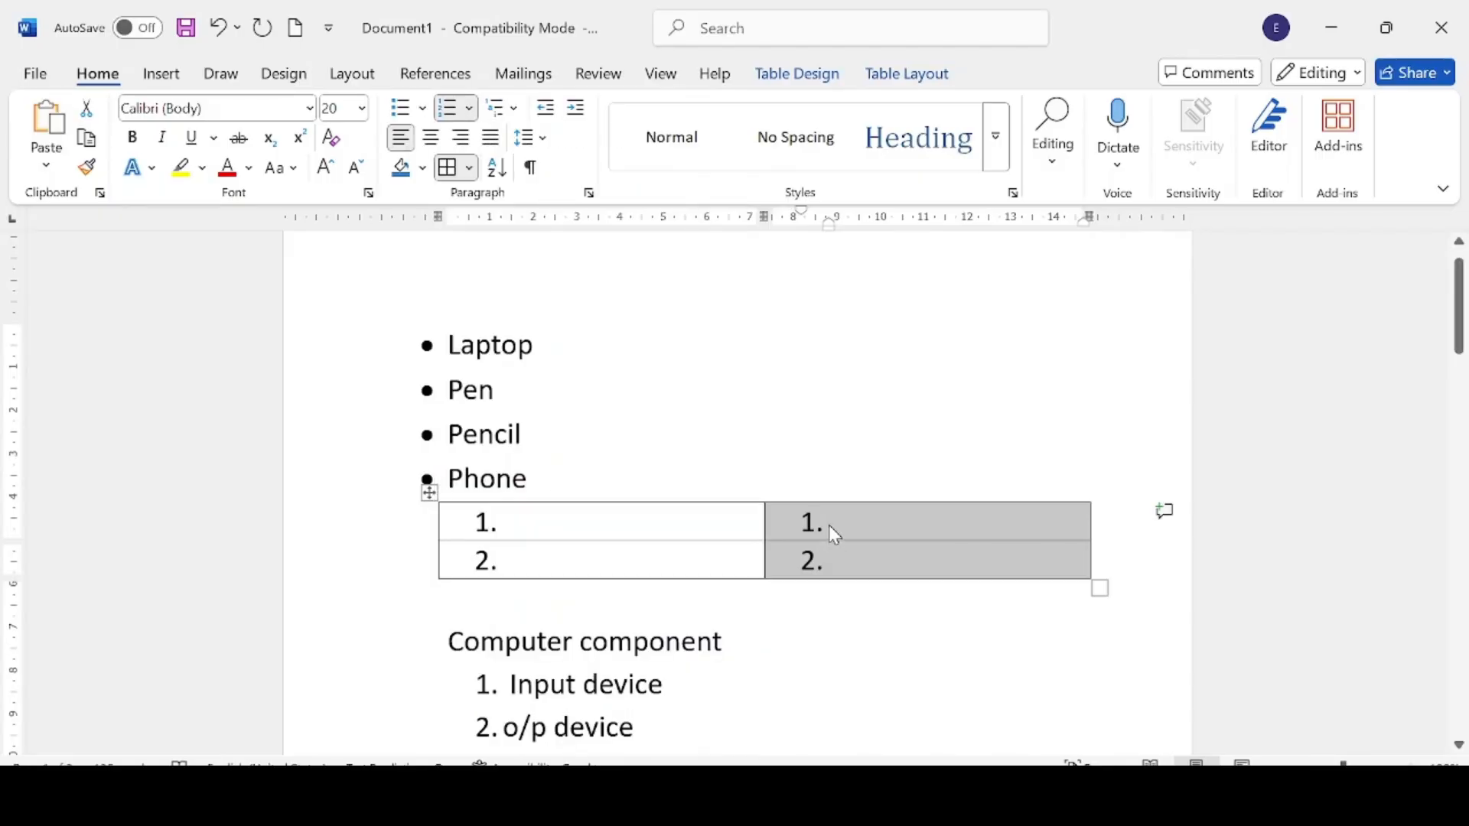
# Start a new list at value 3 for the numbering in the table's second column
pyautogui.click(829, 525)
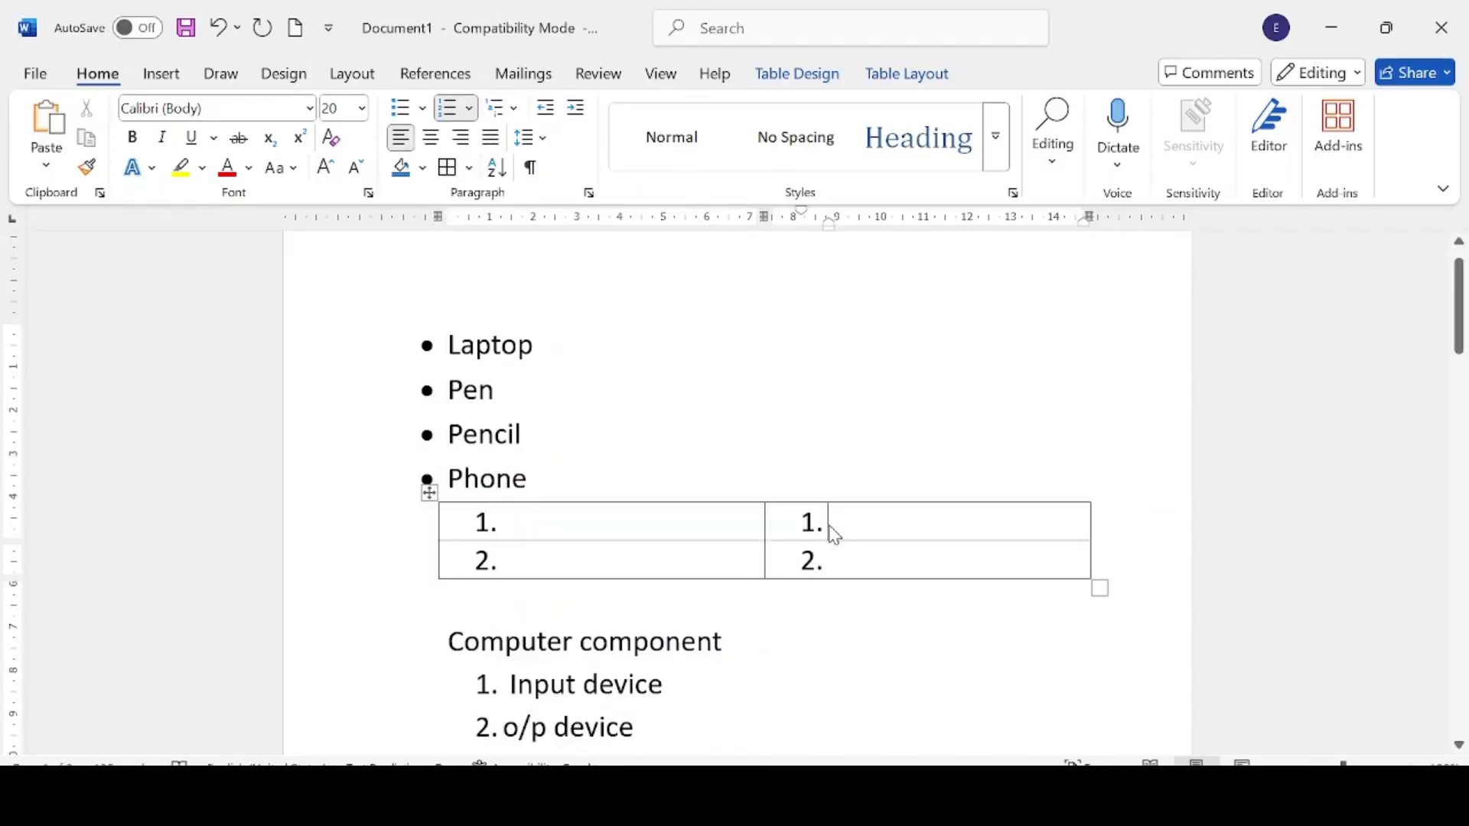
pyautogui.click(469, 123)
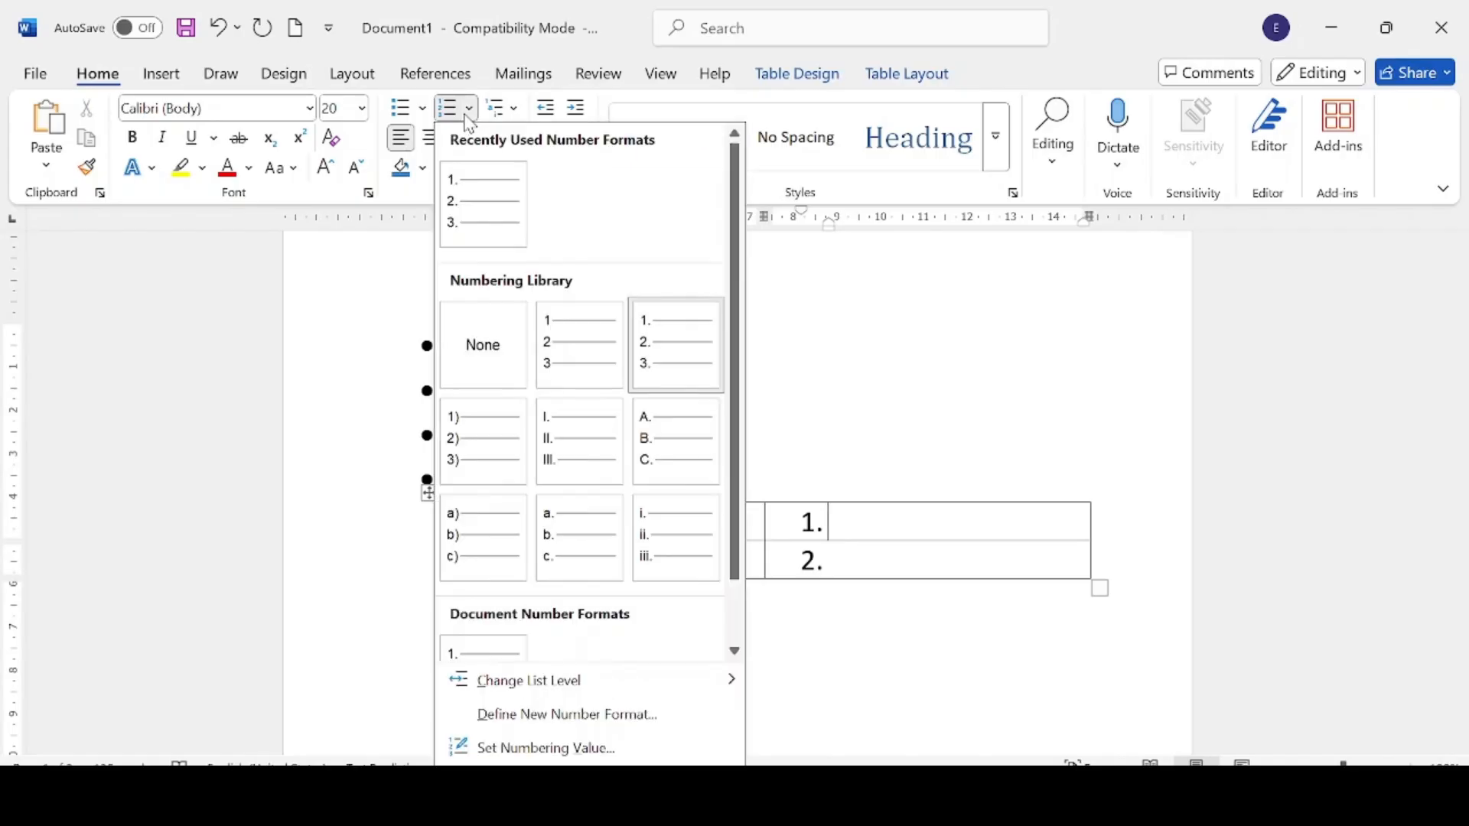
pyautogui.click(546, 749)
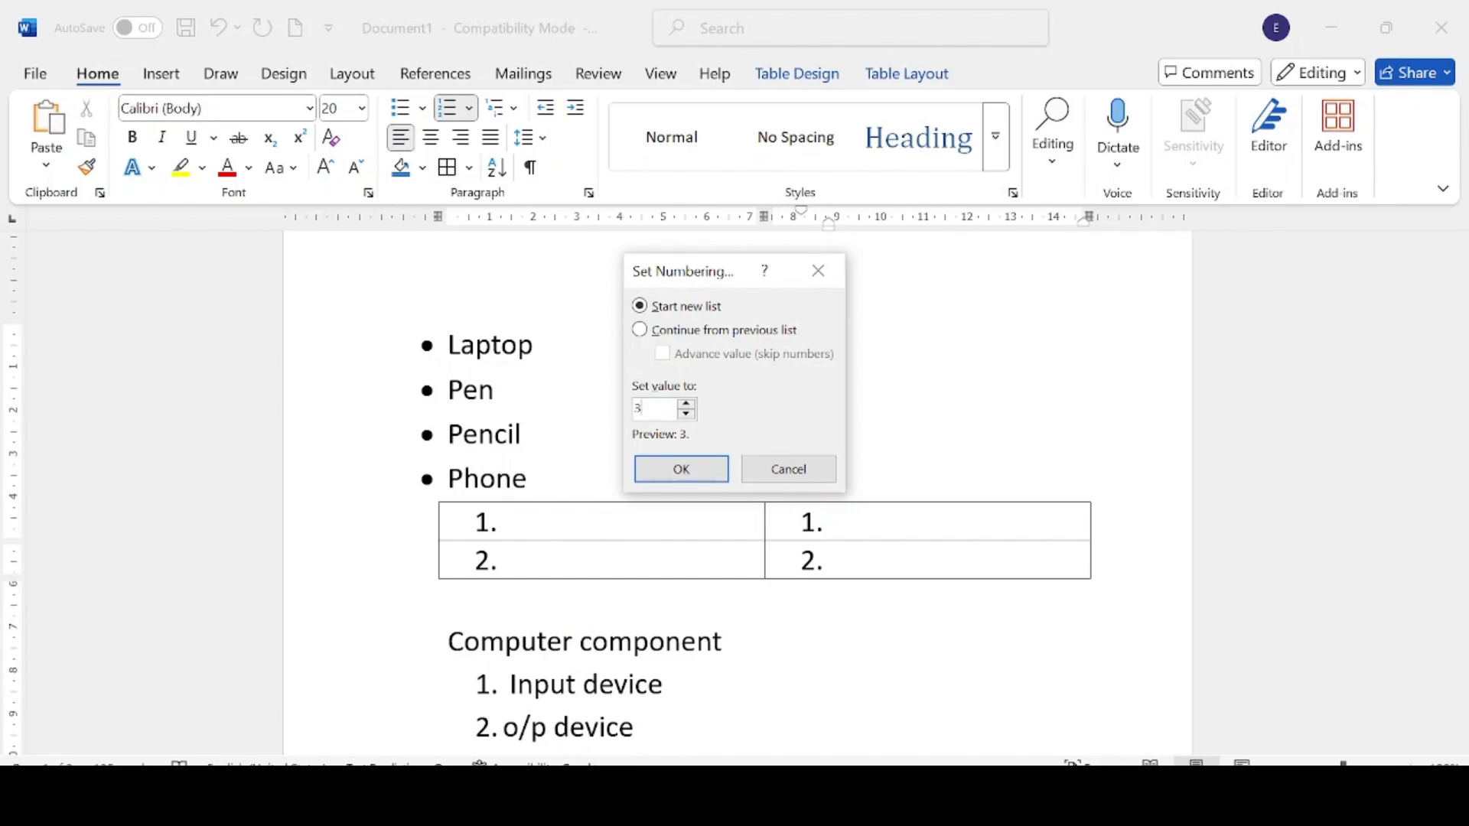
pyautogui.click(680, 469)
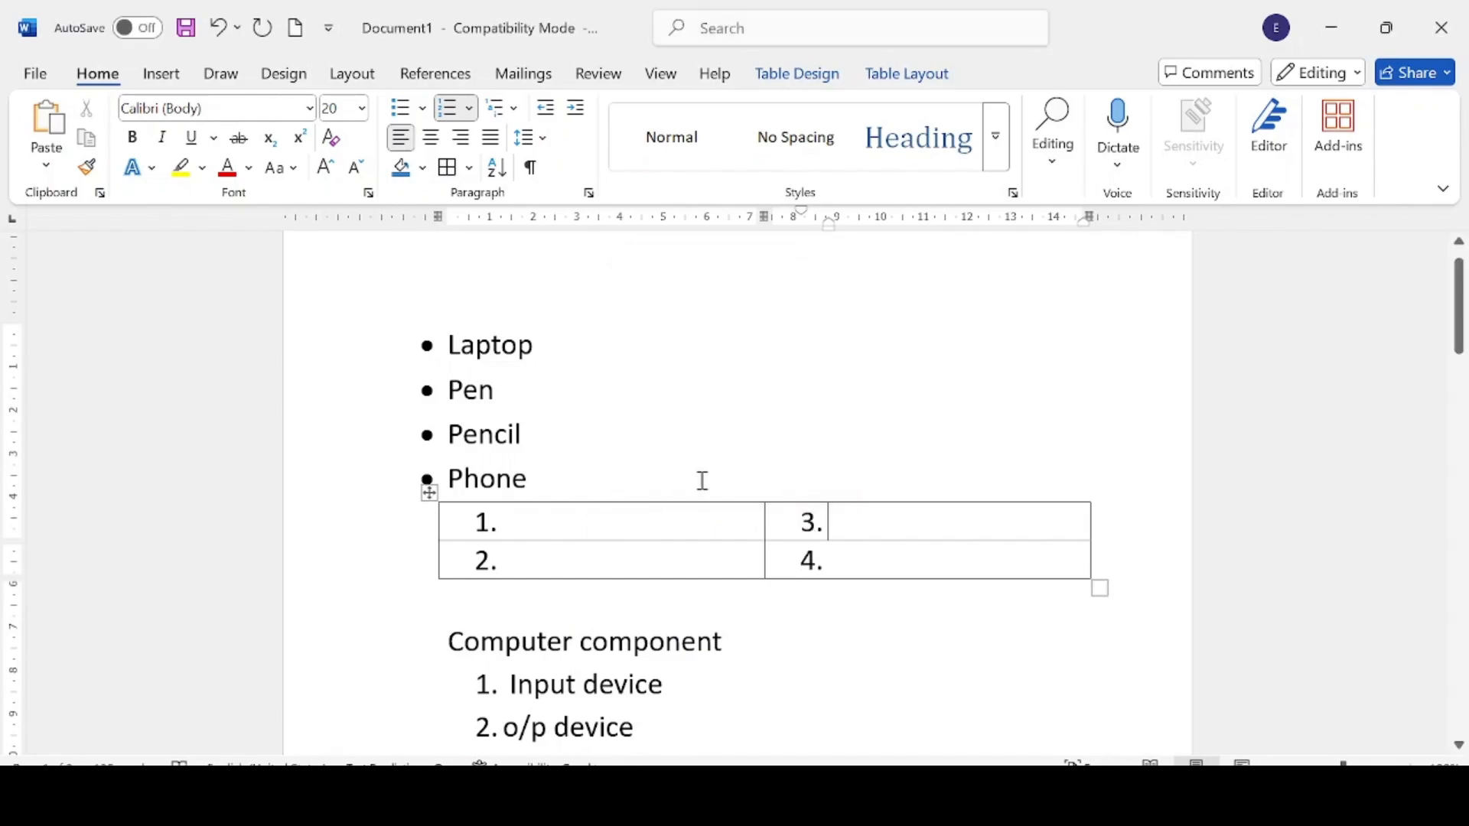
pyautogui.click(926, 369)
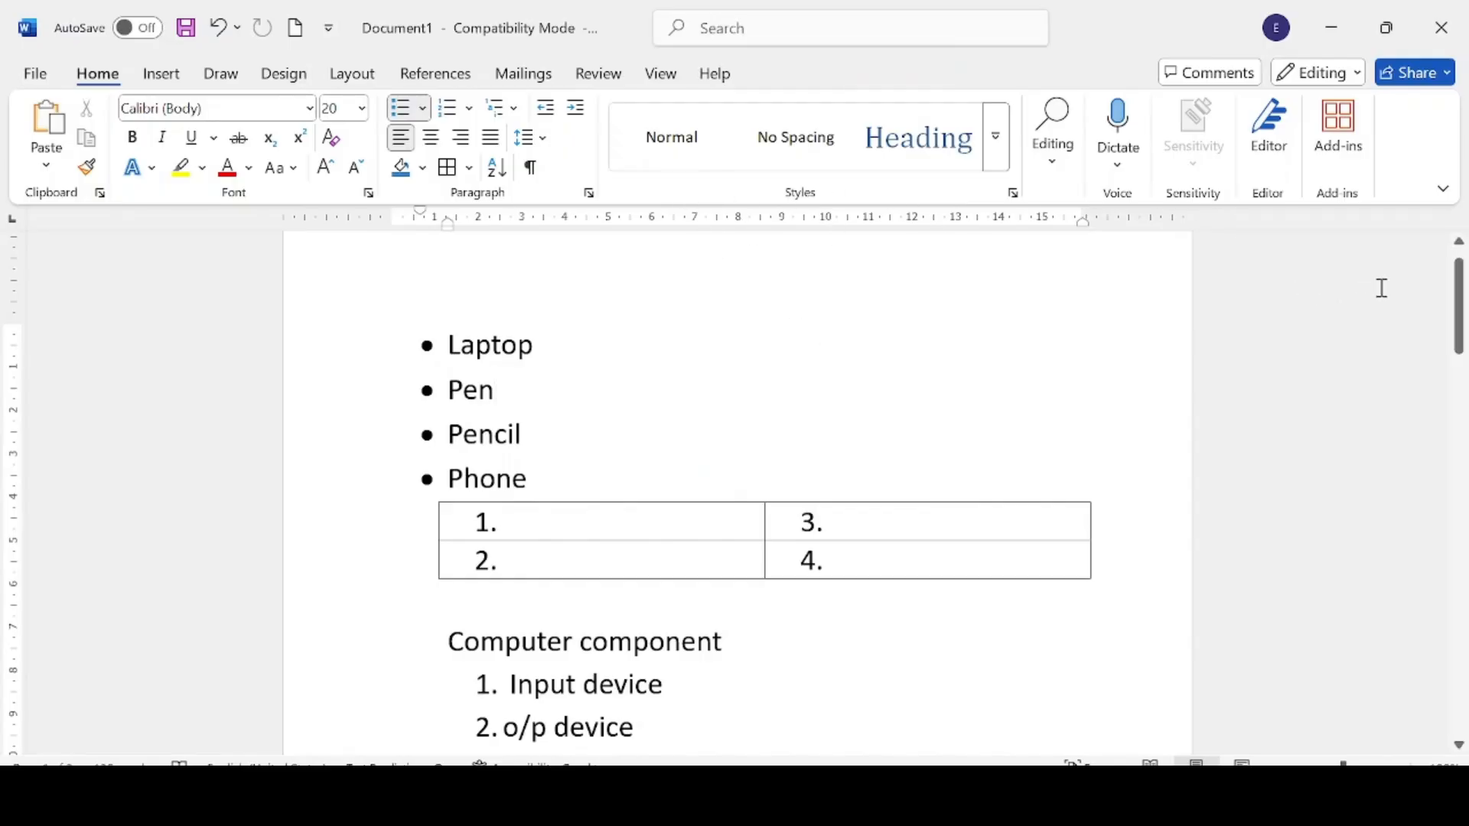
# Apply the No Spacing, Heading 1, Heading 2 and finally Quote styles in turn to the paragraph beginning "Video provides a powerful way"
pyautogui.moveTo(1458, 305); pyautogui.dragTo(1458, 559)
pyautogui.click(952, 534)
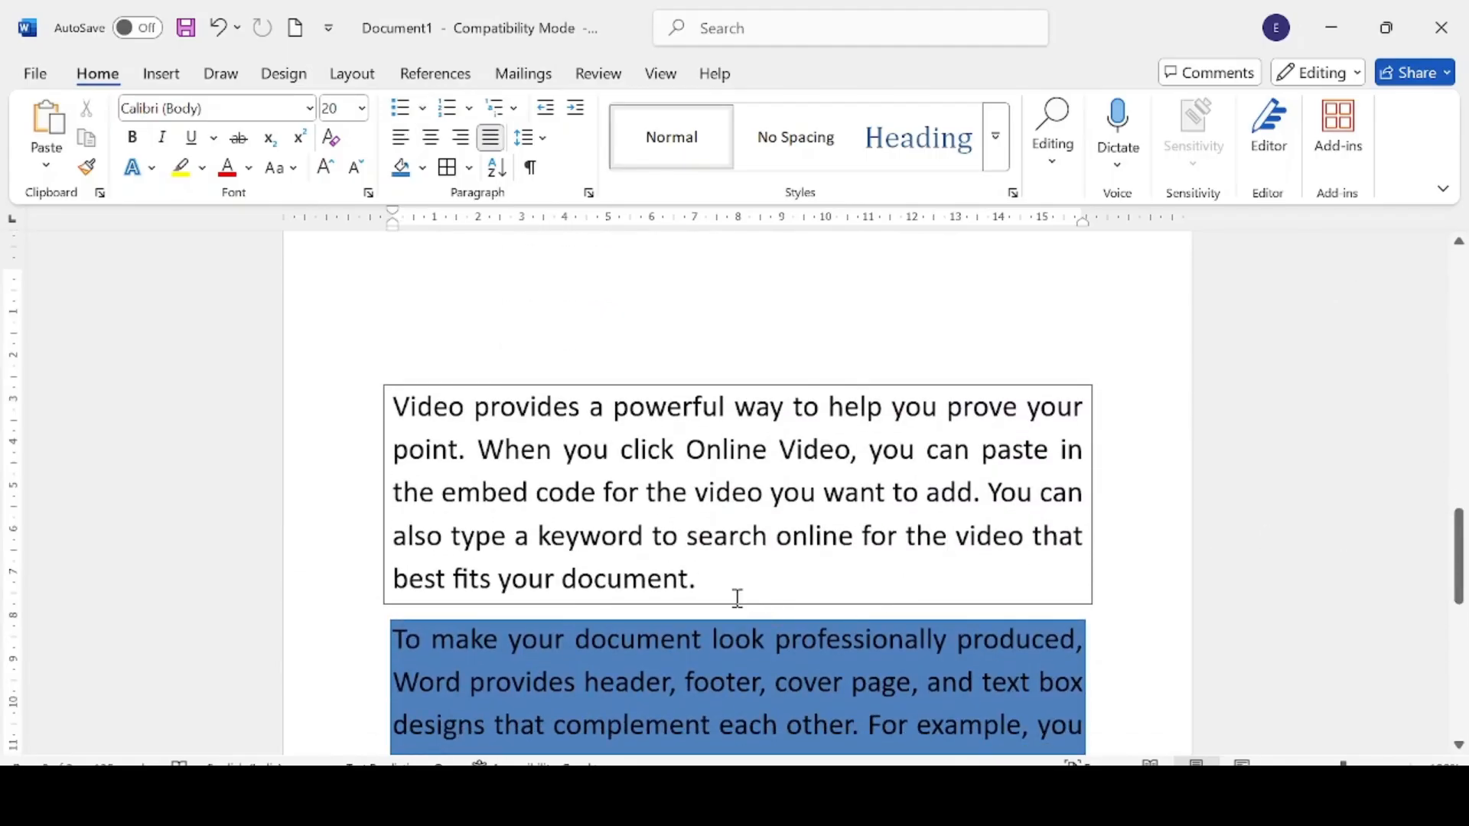
pyautogui.moveTo(728, 590); pyautogui.dragTo(401, 407)
pyautogui.click(777, 155)
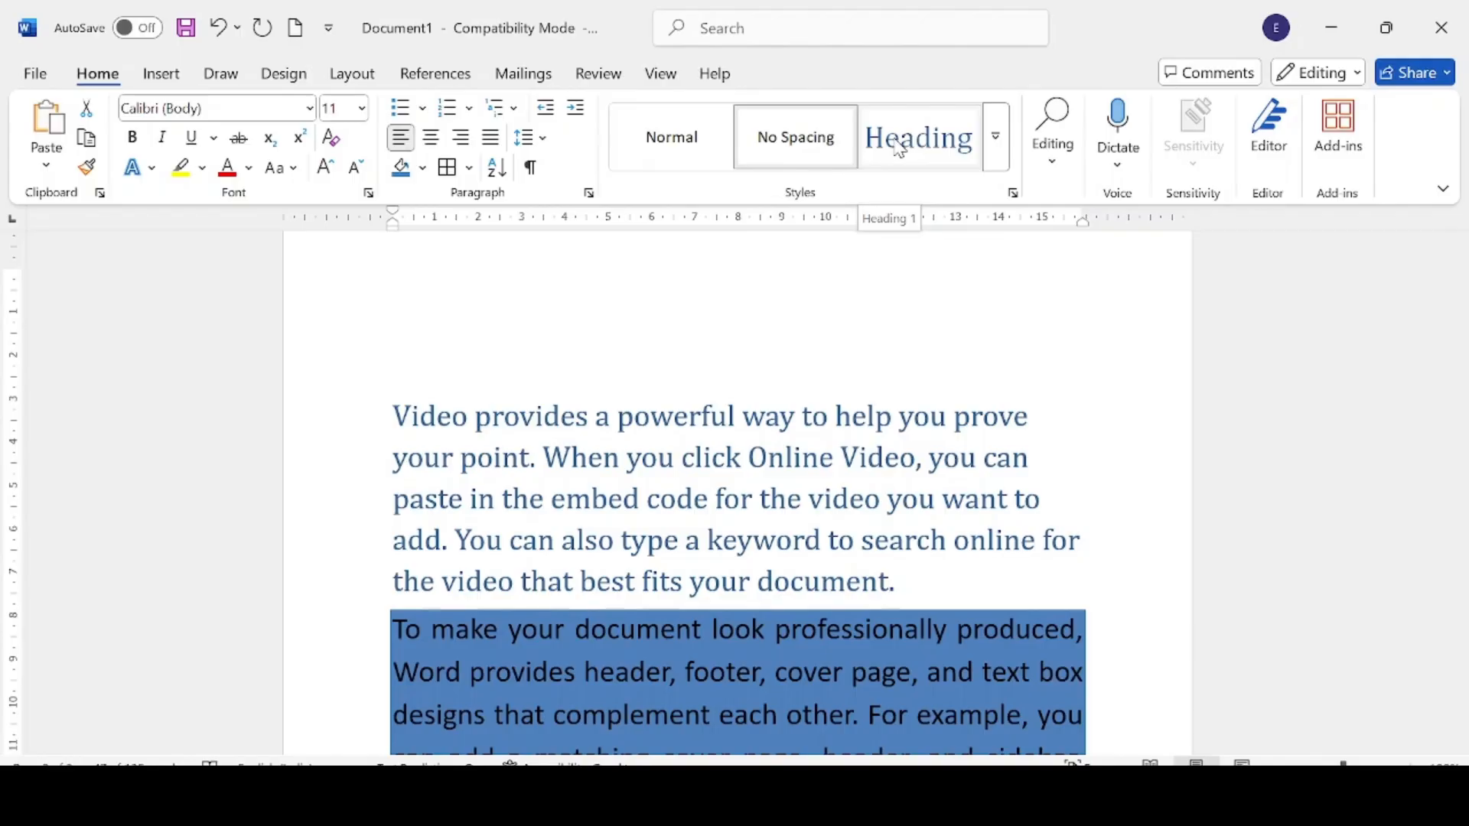
pyautogui.click(901, 147)
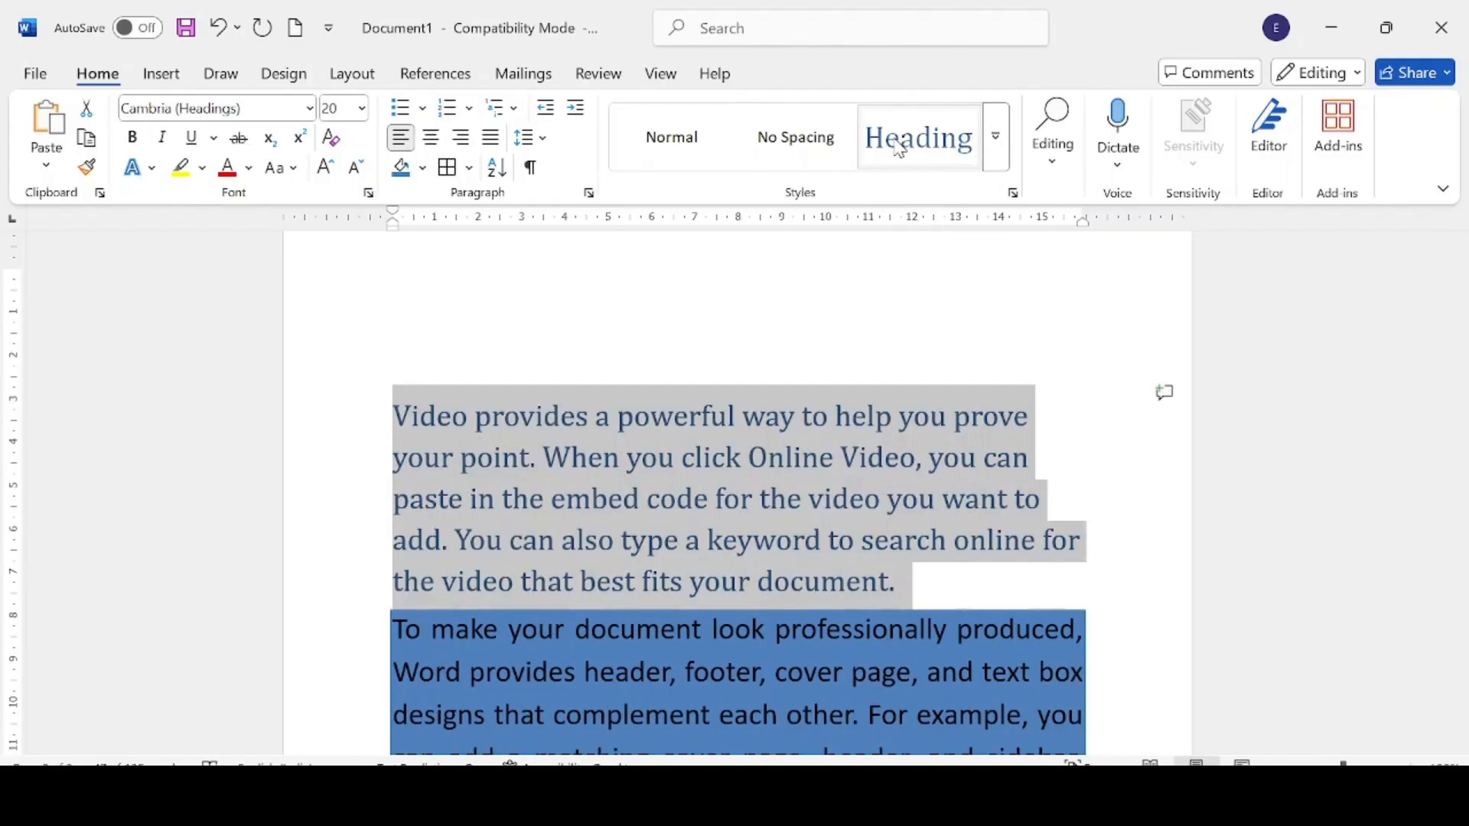
pyautogui.click(996, 138)
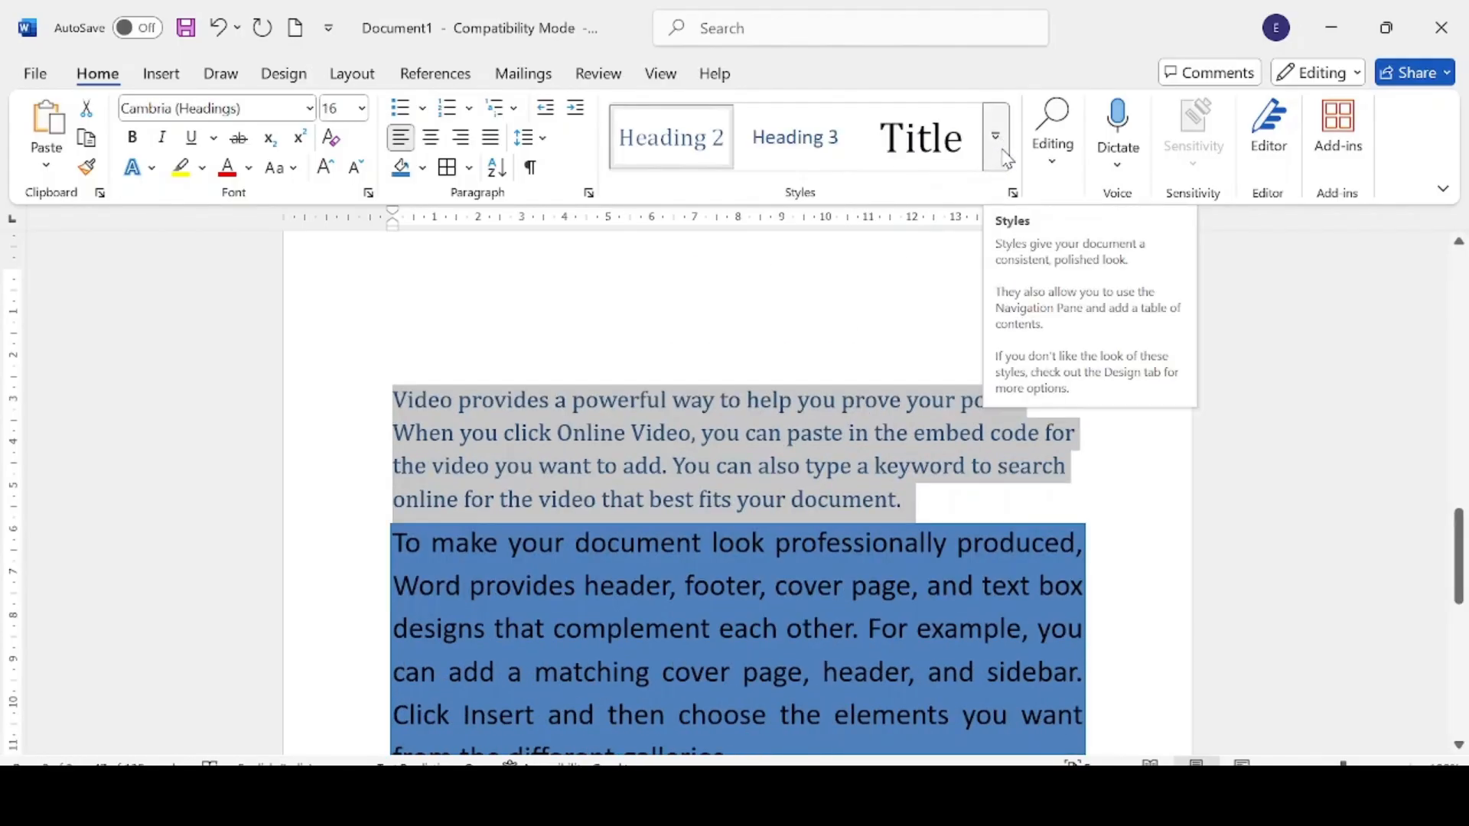
pyautogui.click(1005, 157)
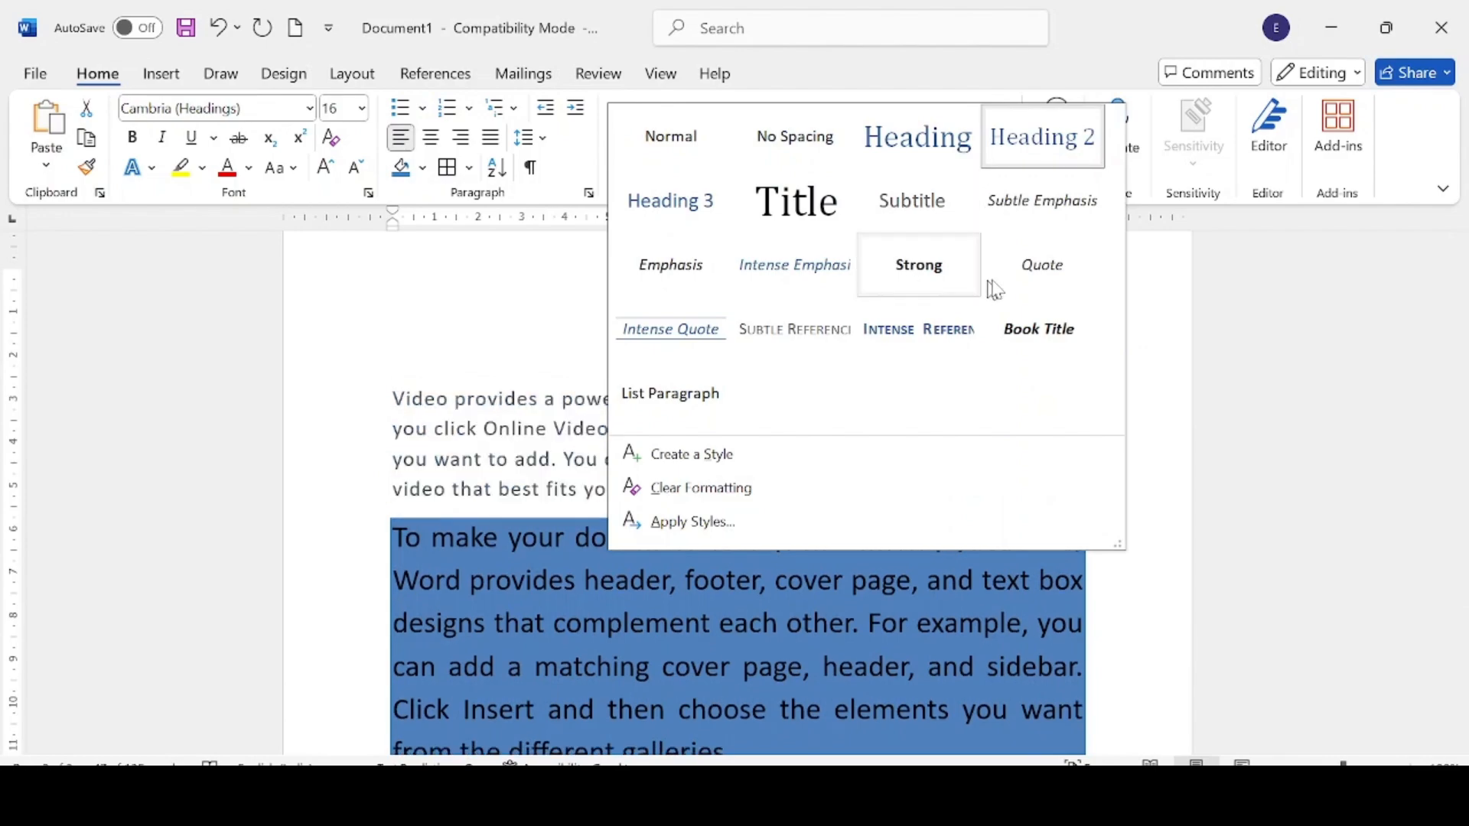
pyautogui.click(1045, 268)
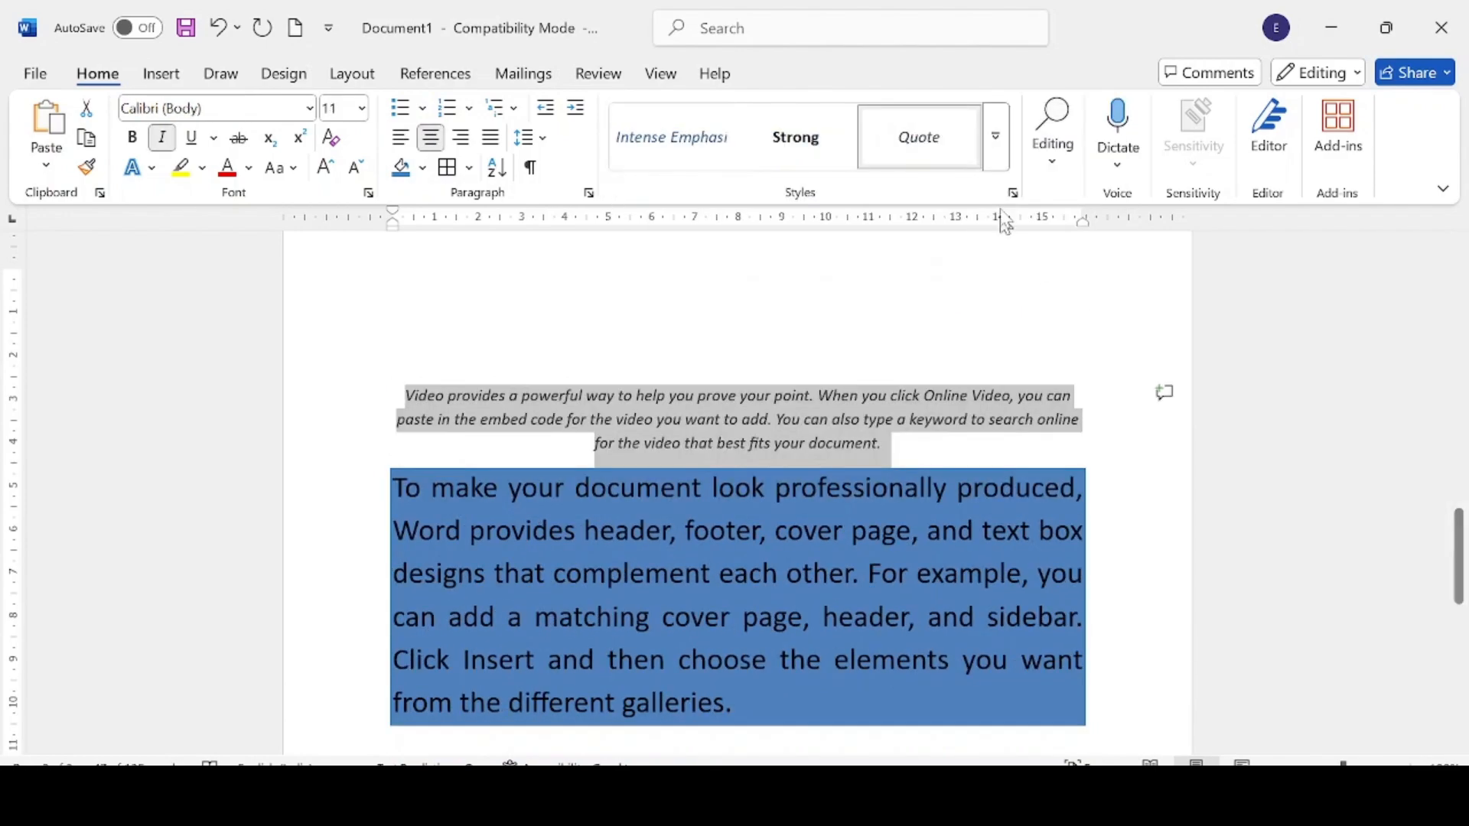
# Apply the Book Title style to the selected paragraph beginning "Video provides a powerful way"
pyautogui.click(999, 155)
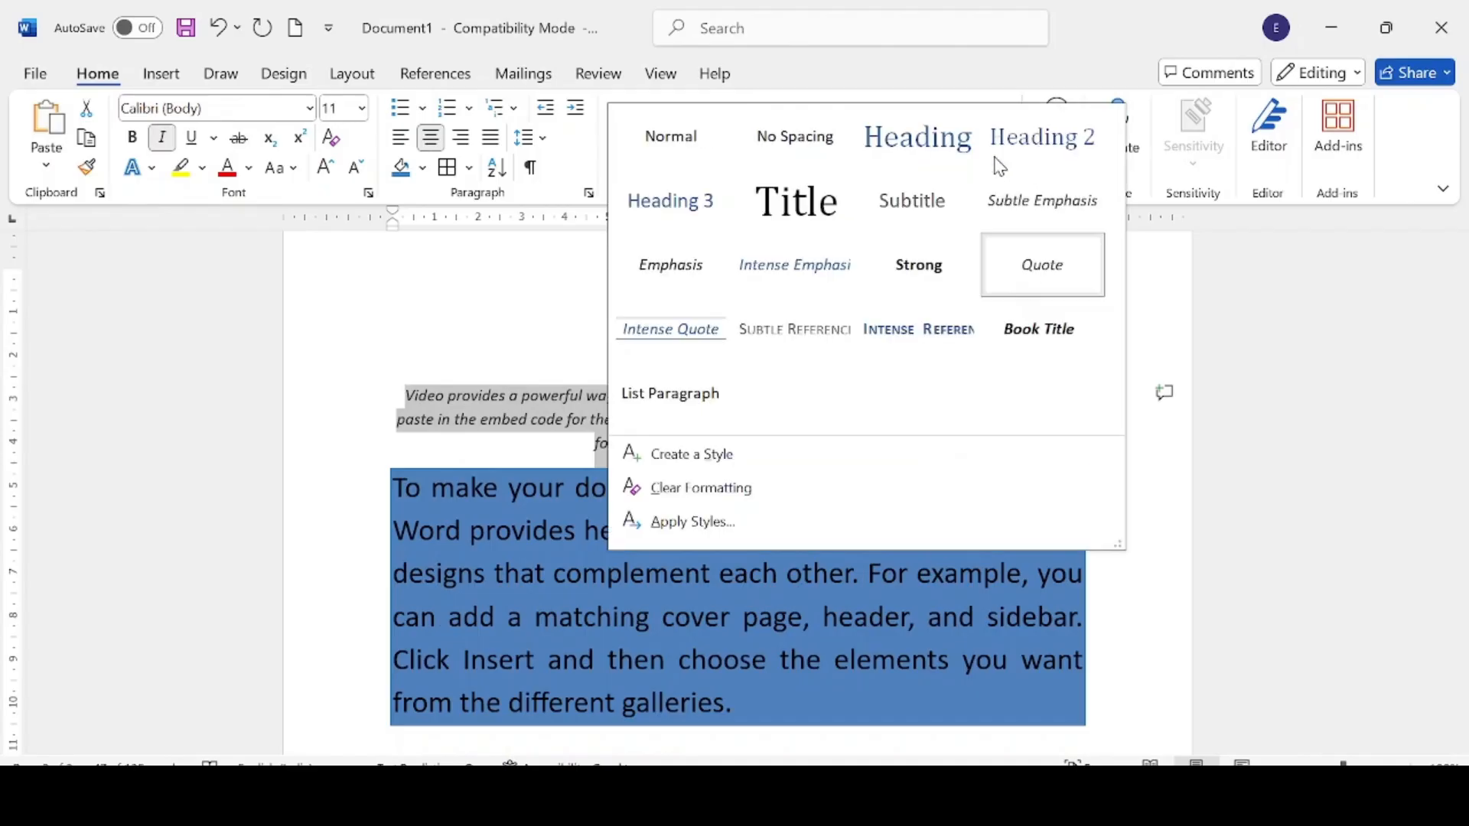
pyautogui.click(1032, 333)
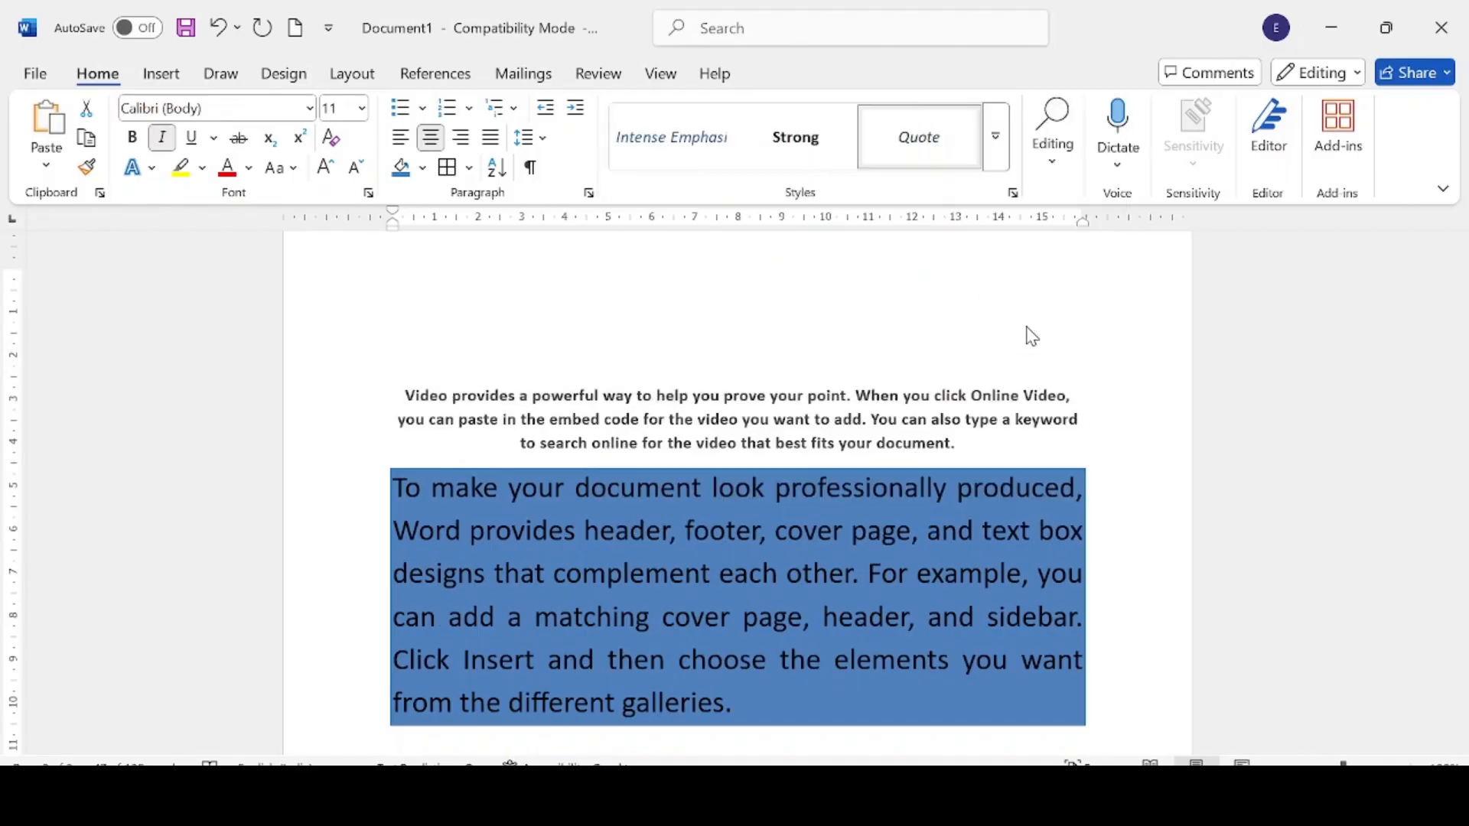
pyautogui.click(1111, 429)
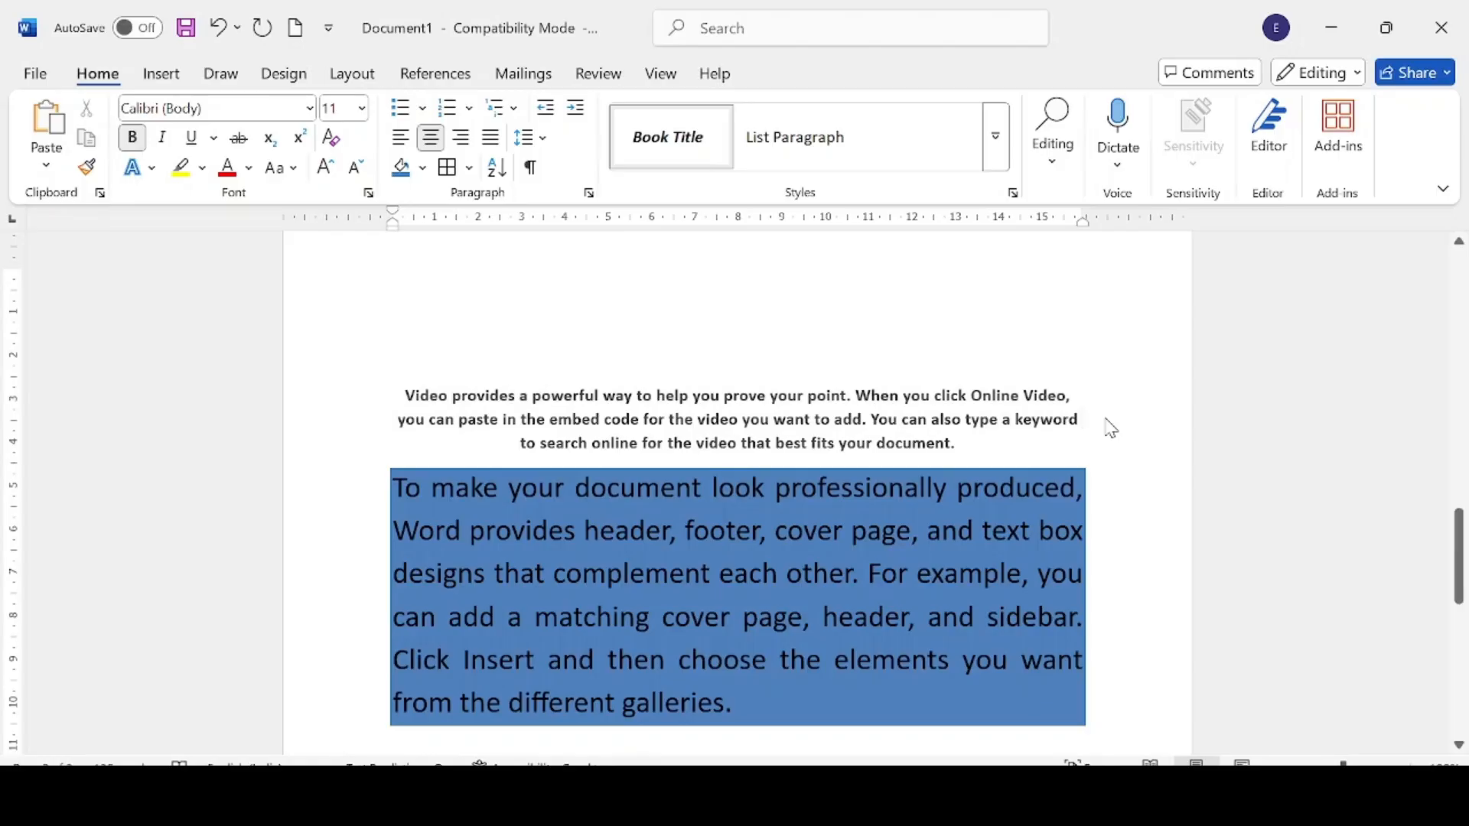
# Find the text "to" in the document and go through its matches
pyautogui.click(1059, 181)
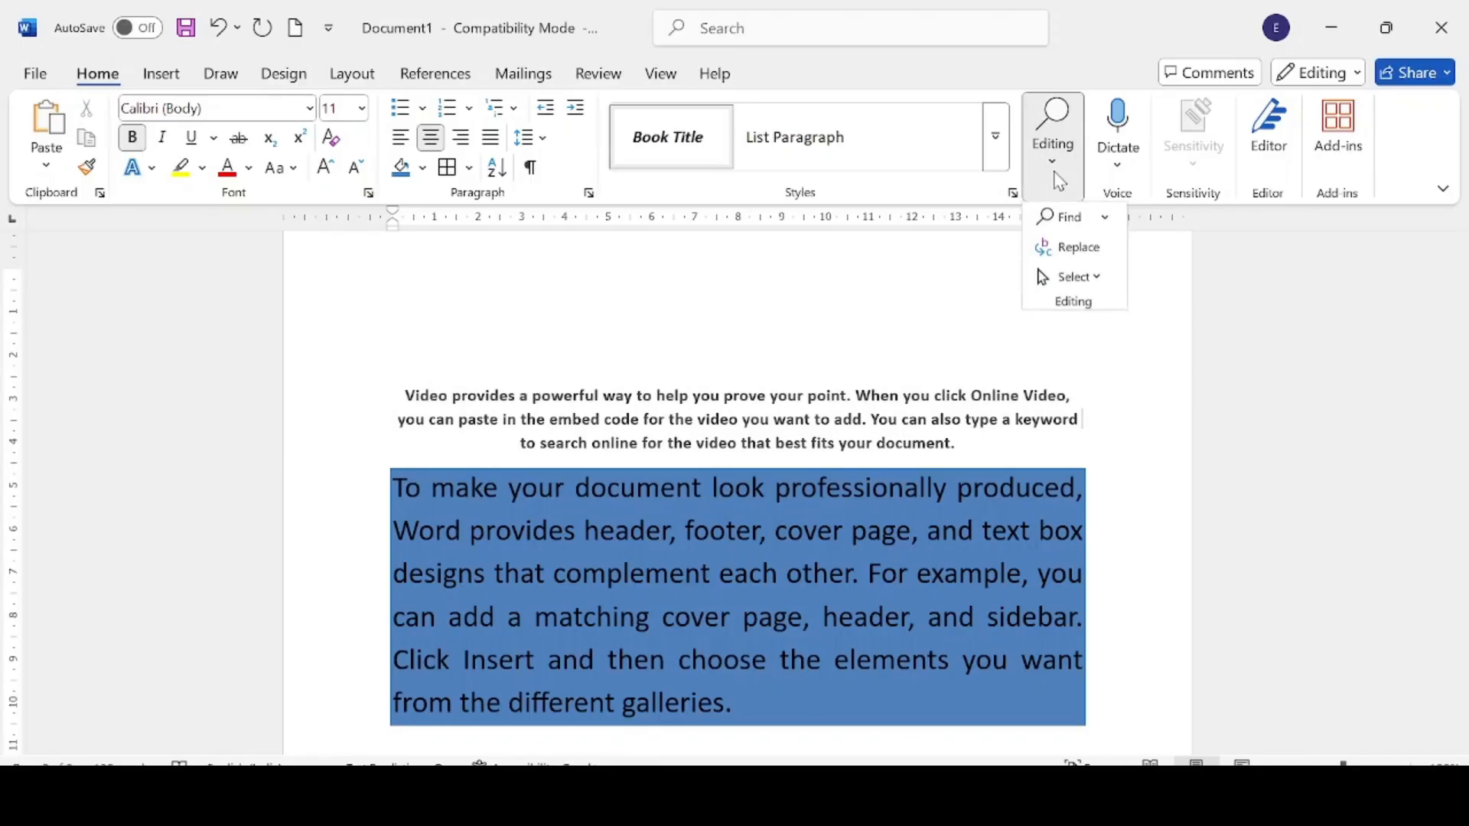
pyautogui.click(1070, 218)
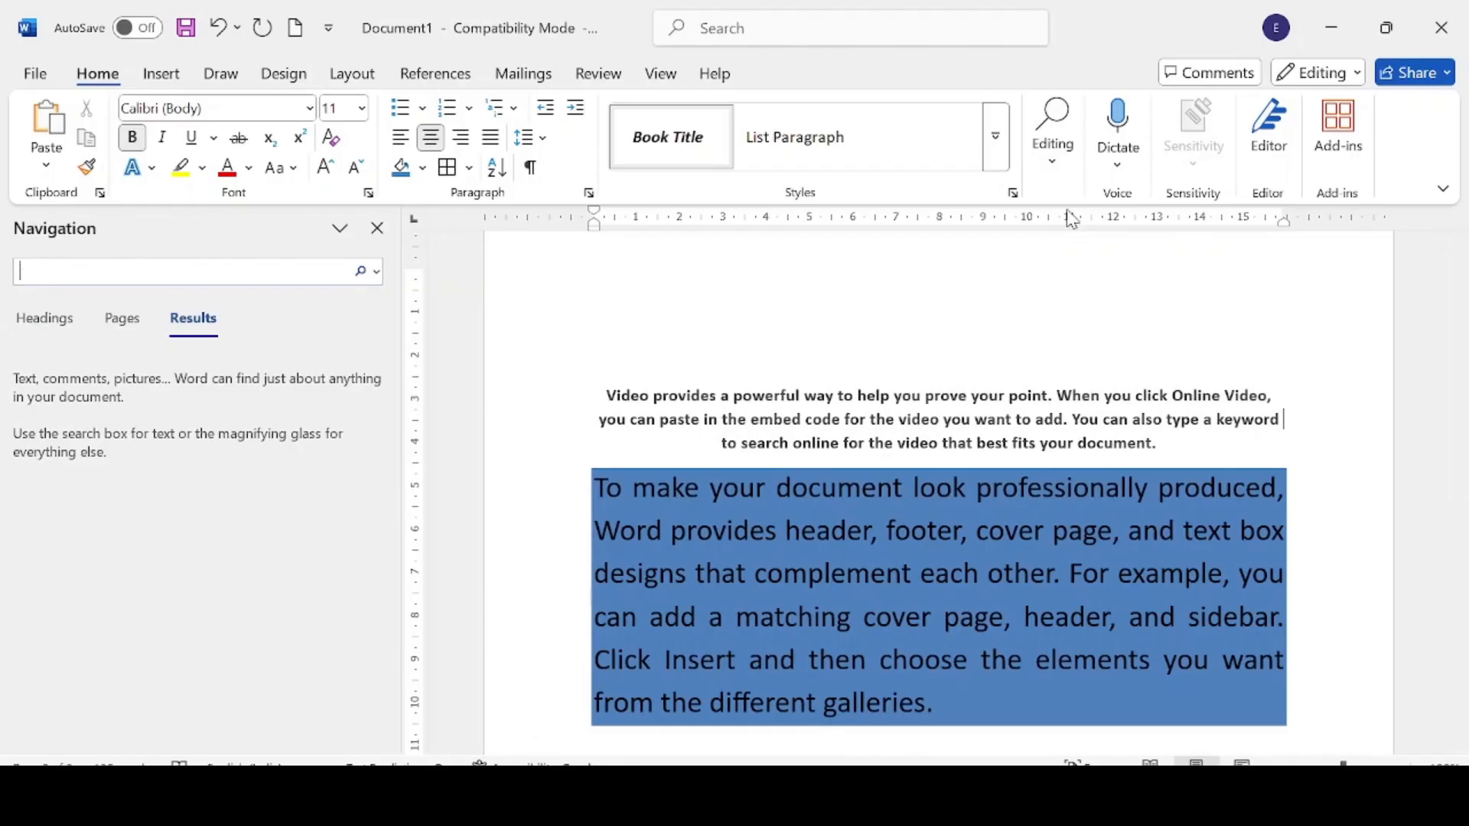
pyautogui.click(197, 277)
pyautogui.write('to')
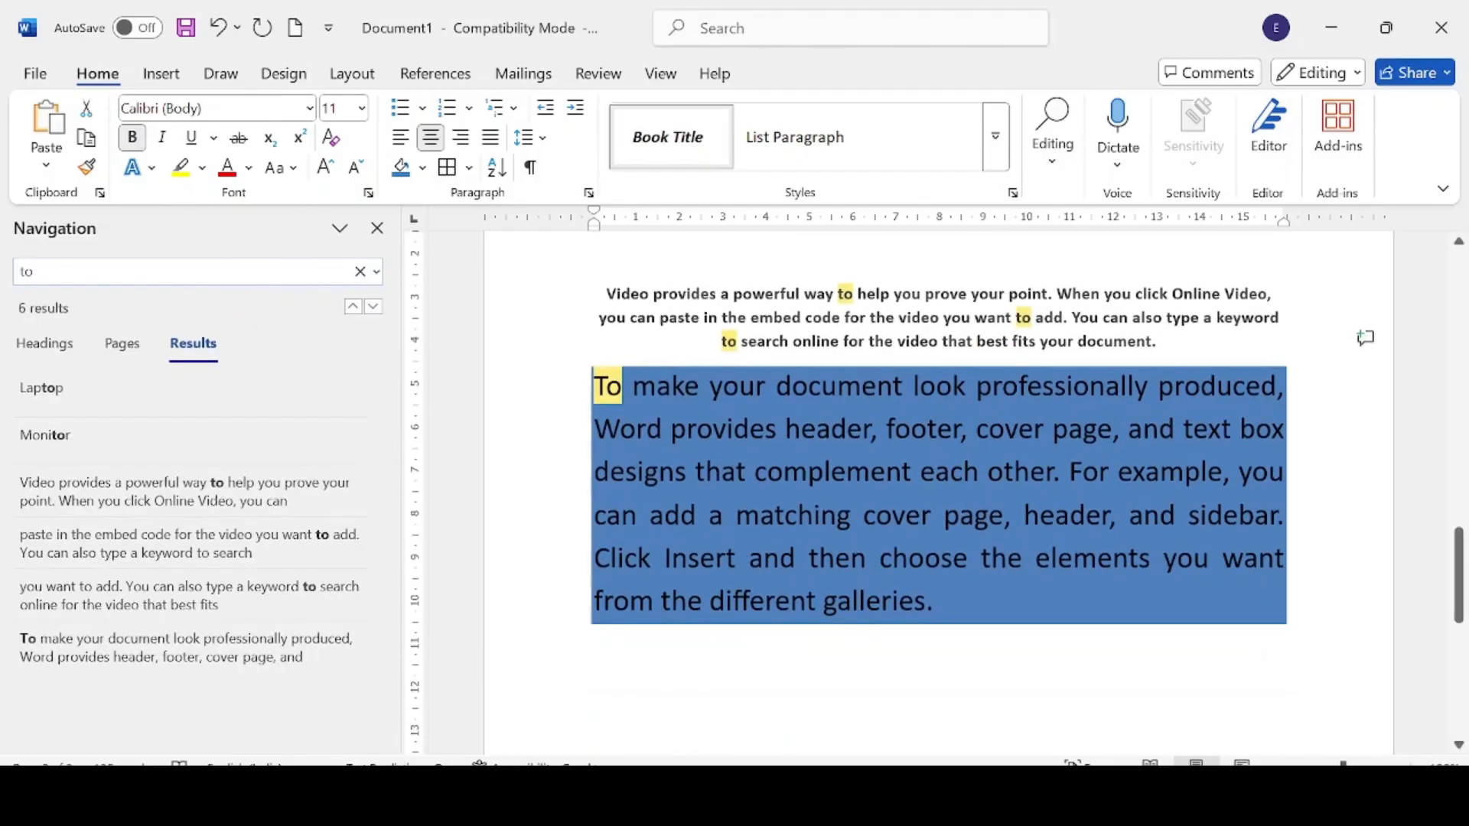
pyautogui.press('Return')
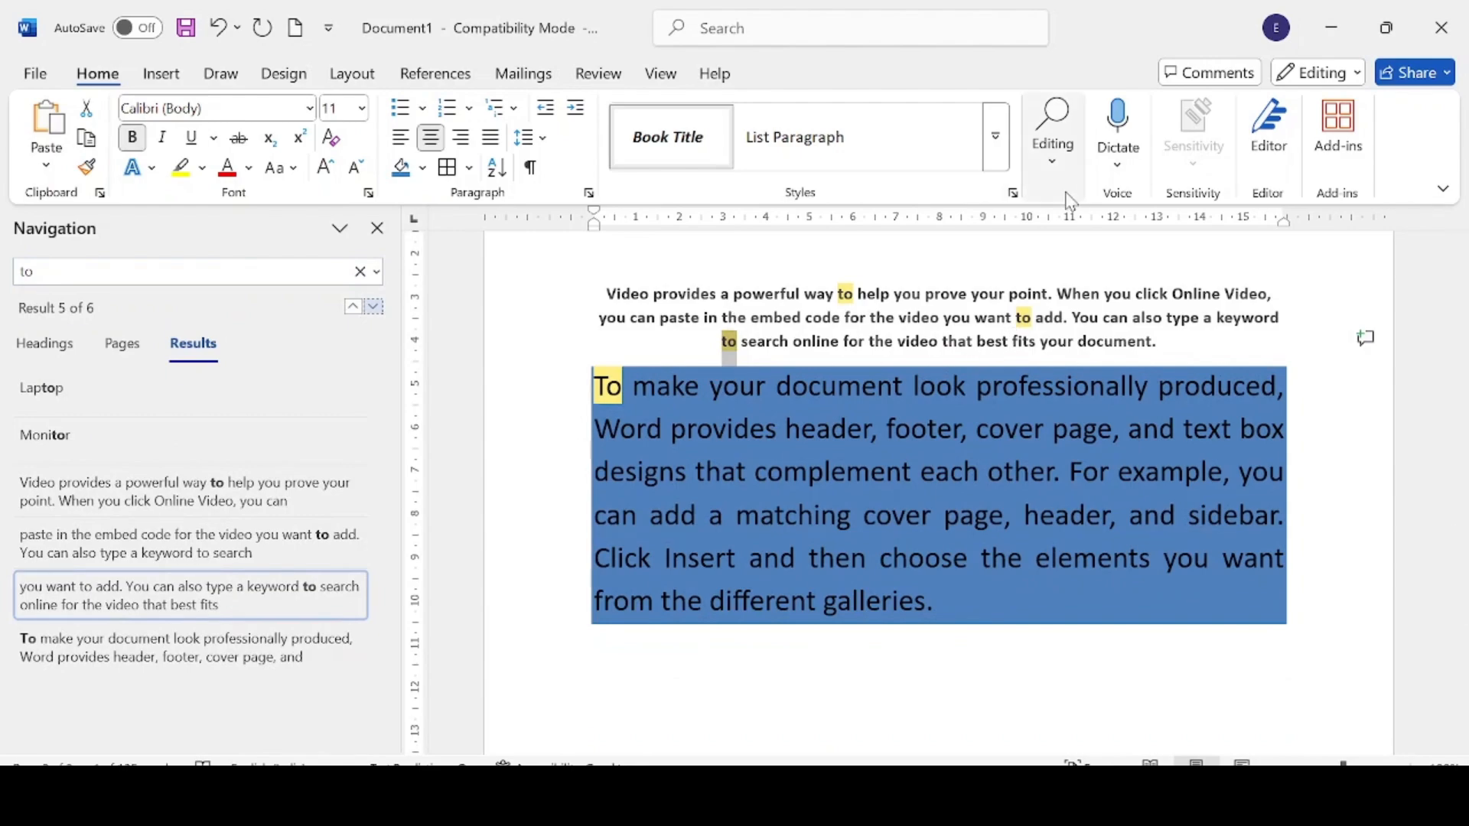
# Replace every "x" with nothing, continuing the search from the document's beginning, and close Find and Replace
pyautogui.click(1061, 165)
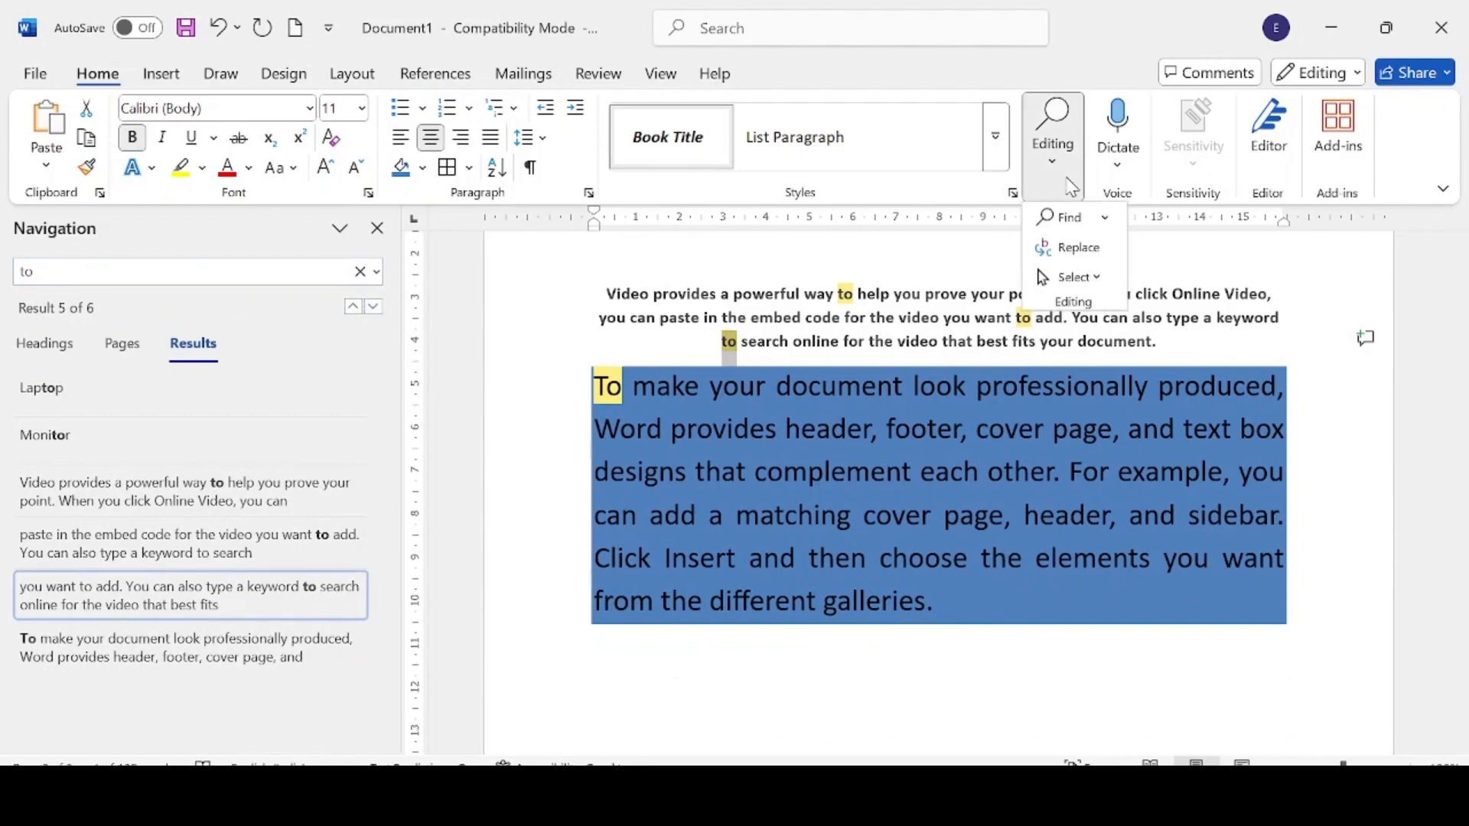
pyautogui.click(1090, 247)
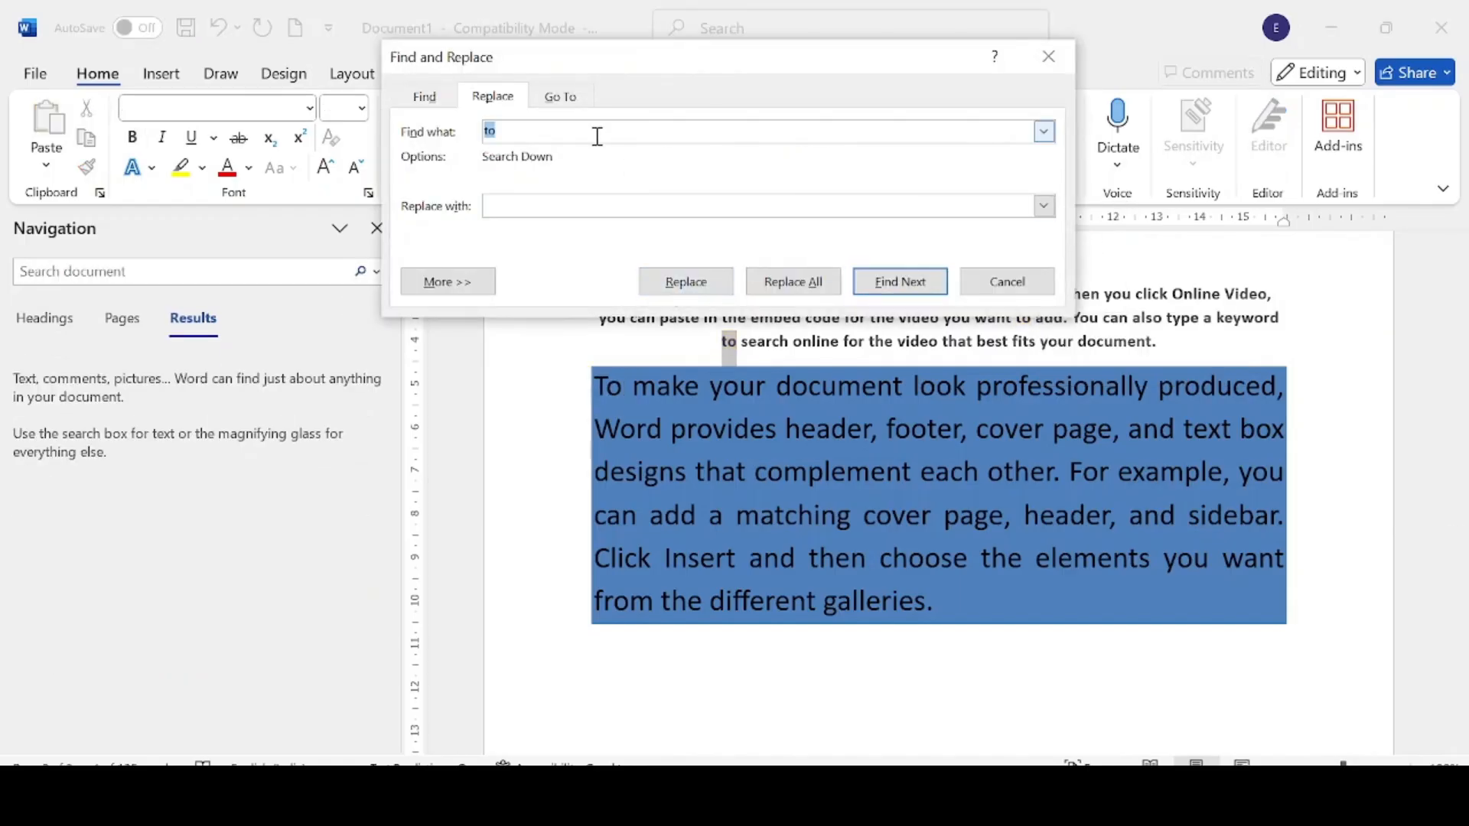
pyautogui.press('BackSpace')
pyautogui.write('x')
pyautogui.click(808, 289)
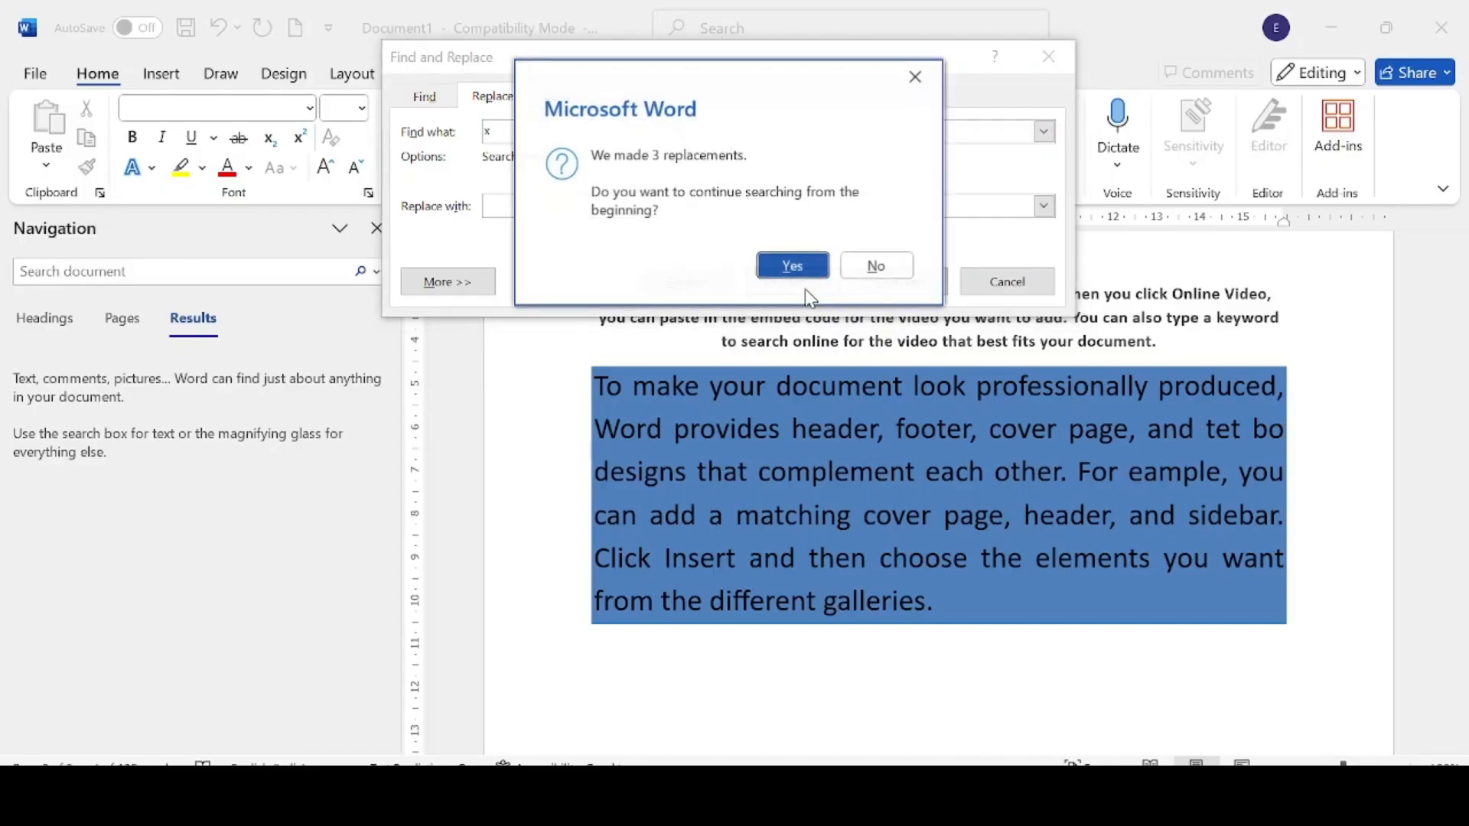
pyautogui.click(793, 264)
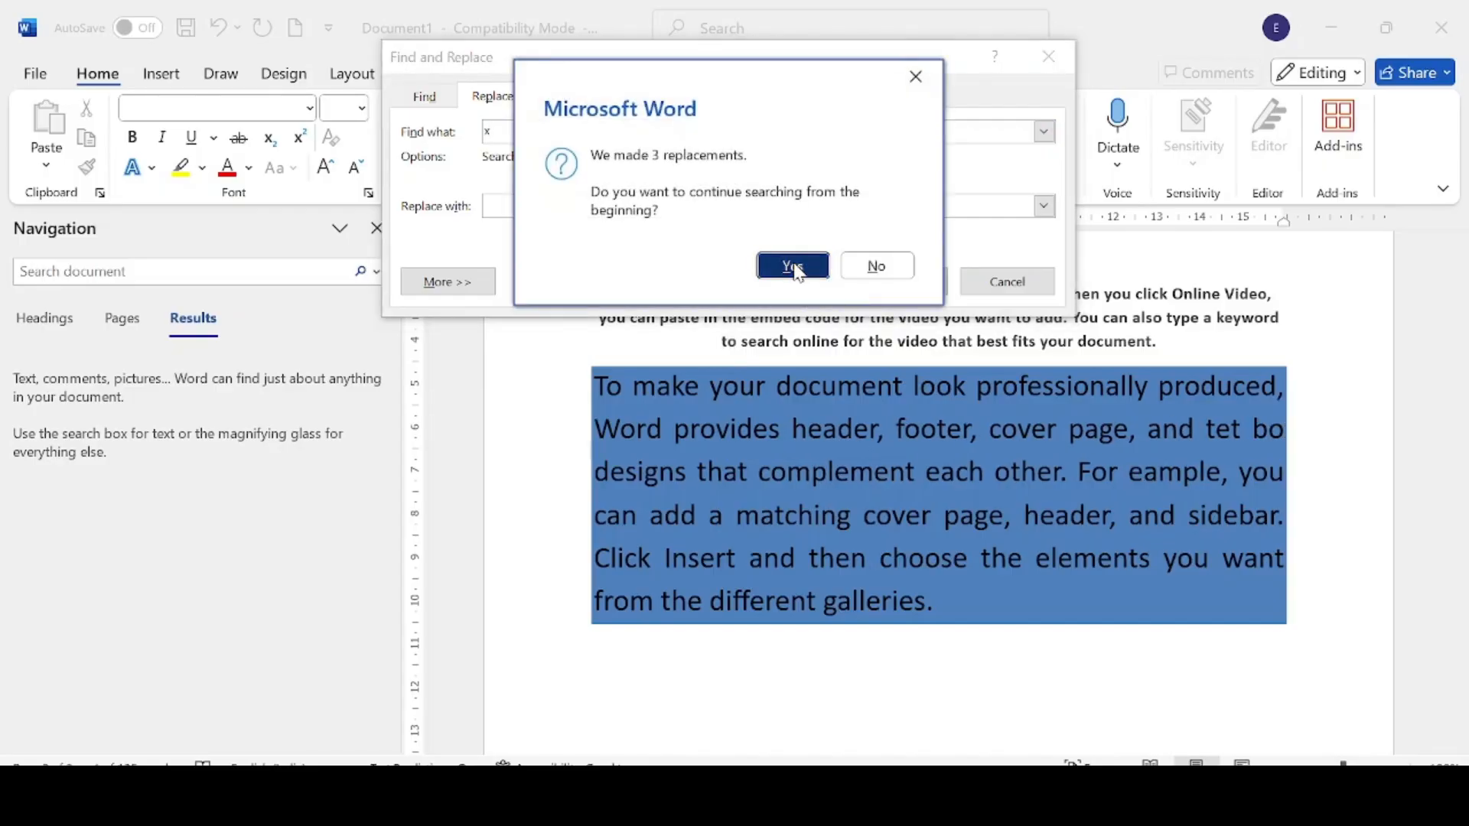
pyautogui.click(878, 246)
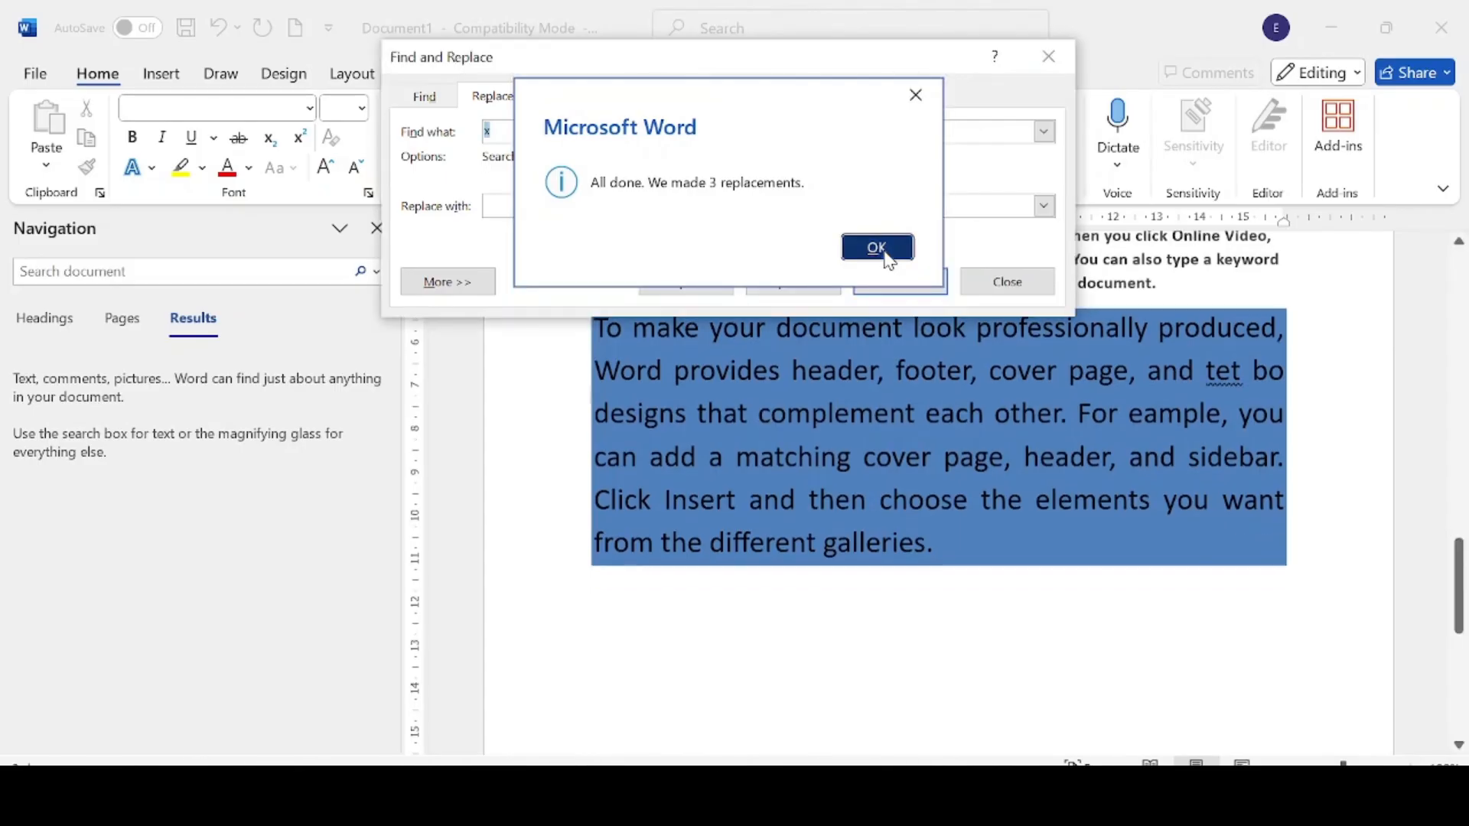
pyautogui.click(1006, 284)
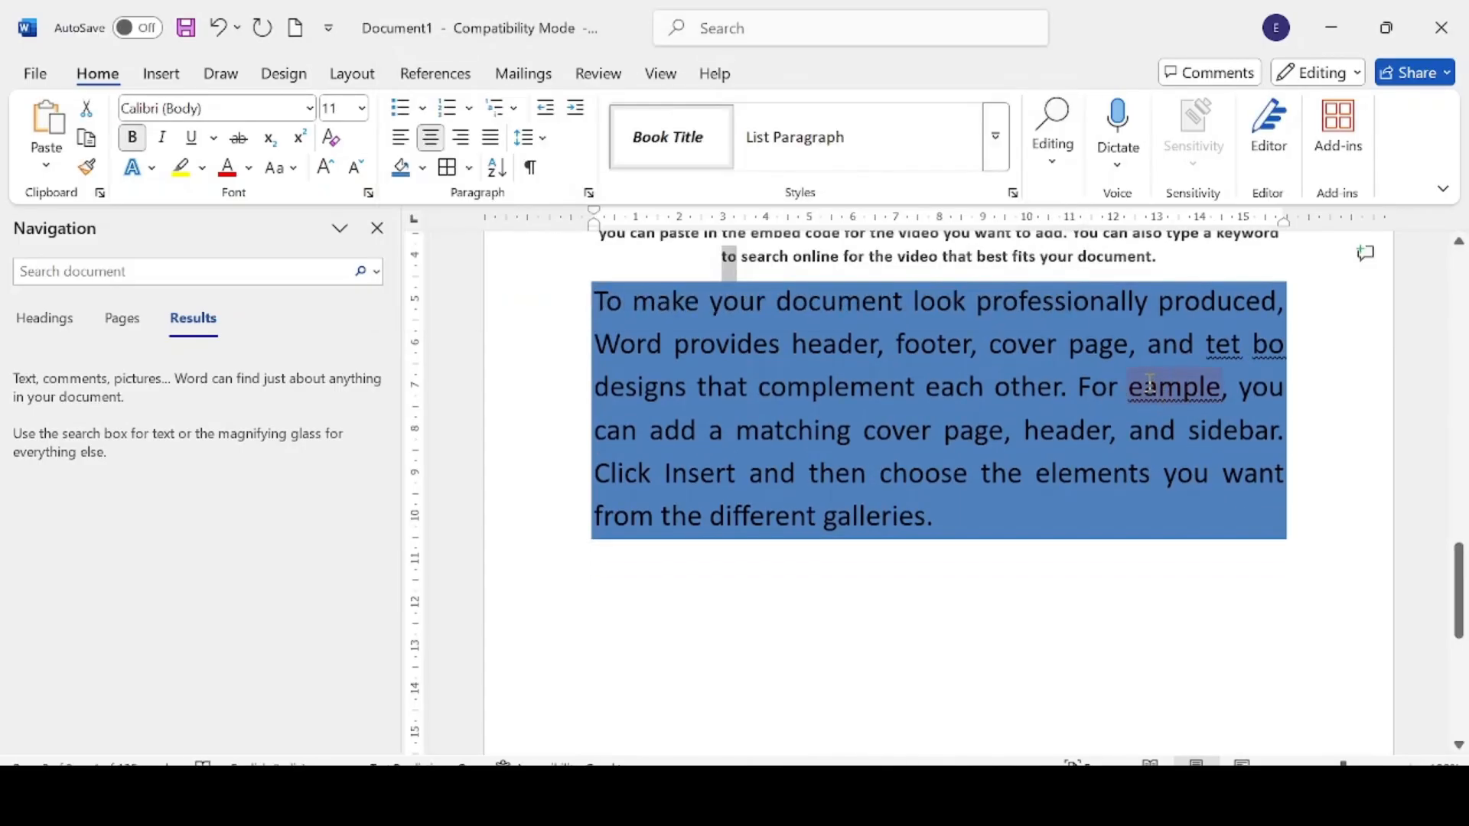
# Undo the replacement of "x" and the Book Title style on the first sample paragraph
pyautogui.moveTo(1459, 590); pyautogui.dragTo(1461, 562)
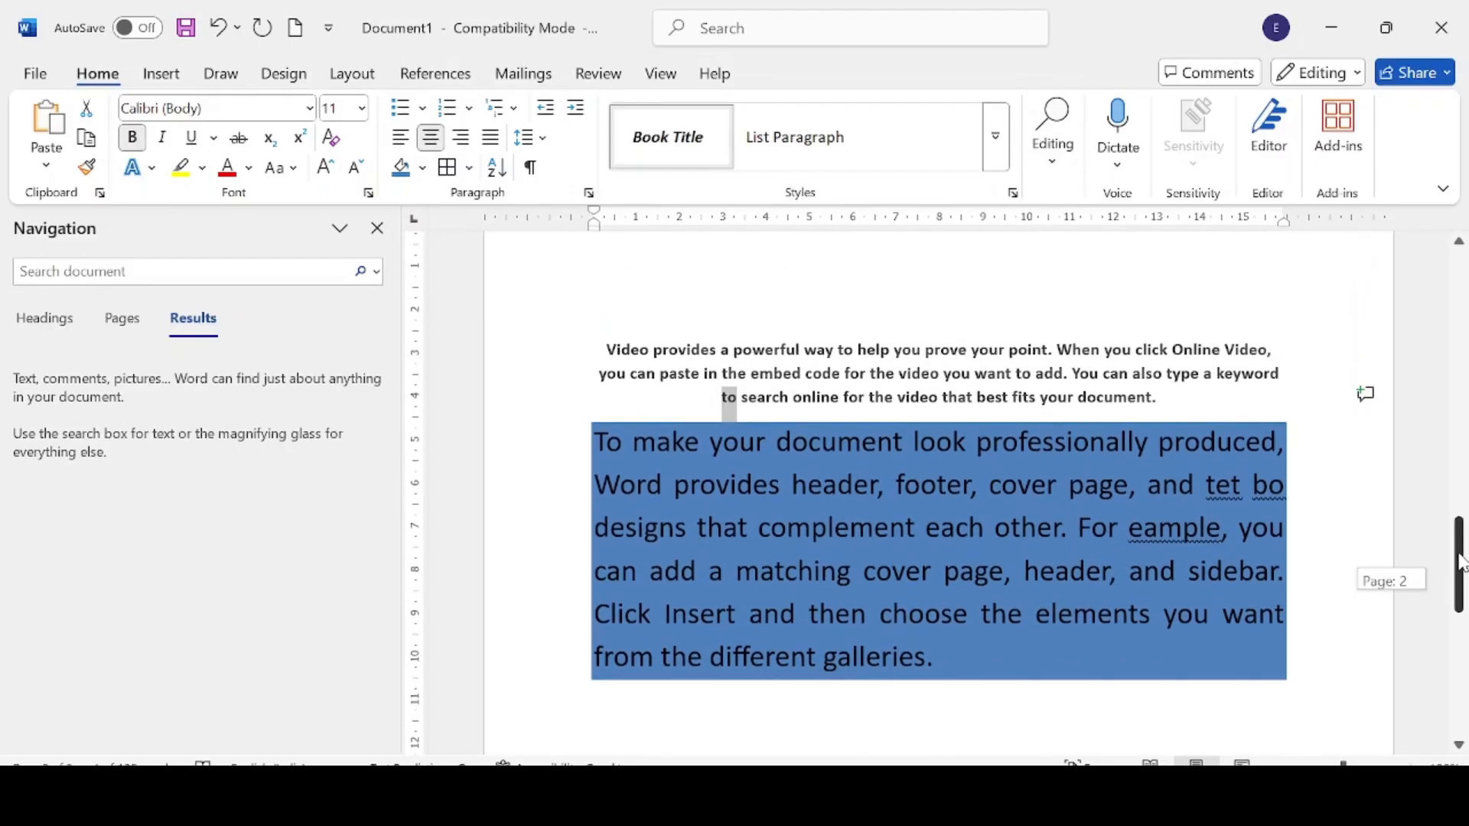
pyautogui.click(1299, 413)
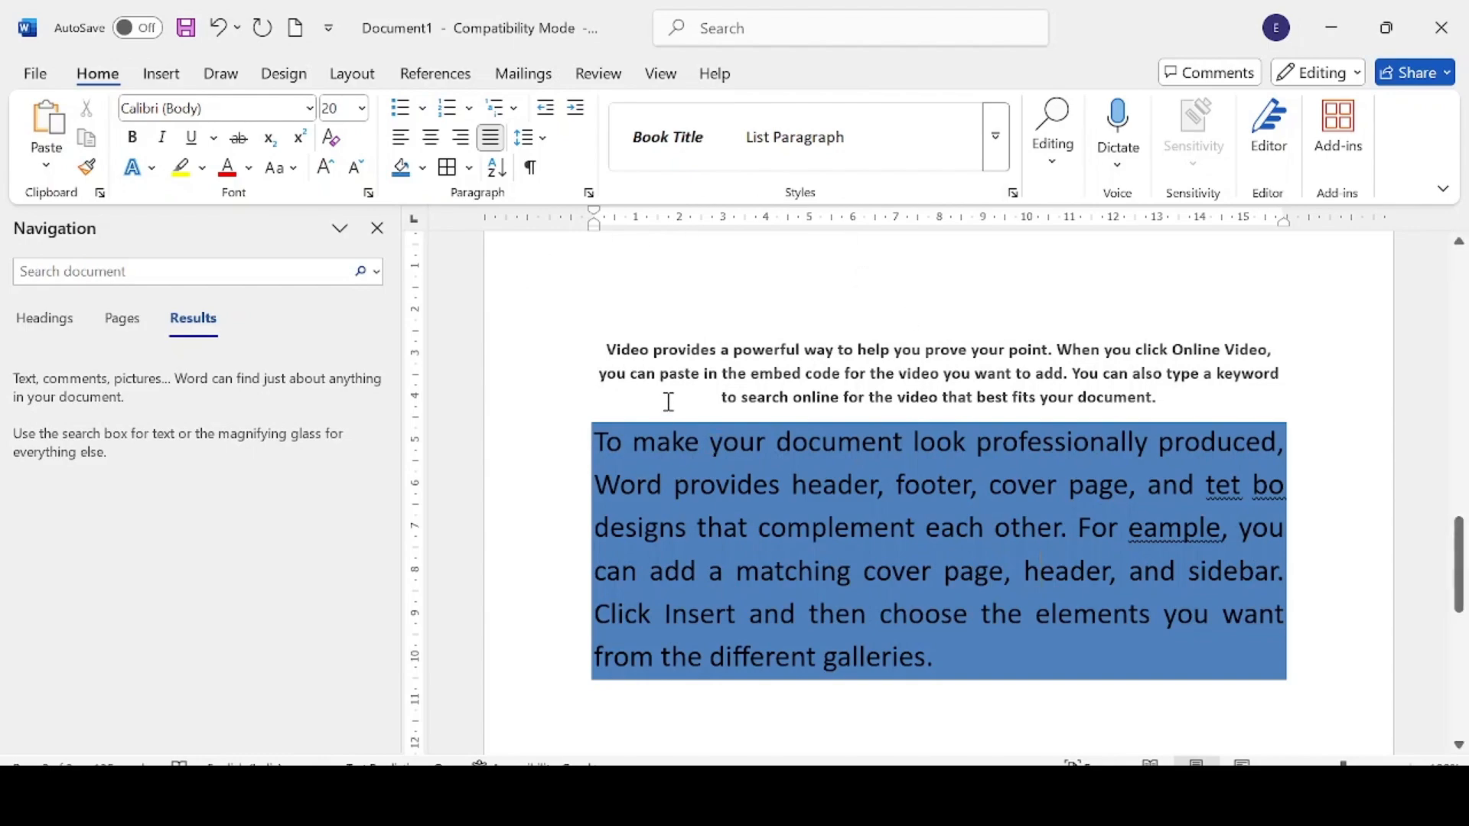
pyautogui.hotkey('ctrl', 'z')
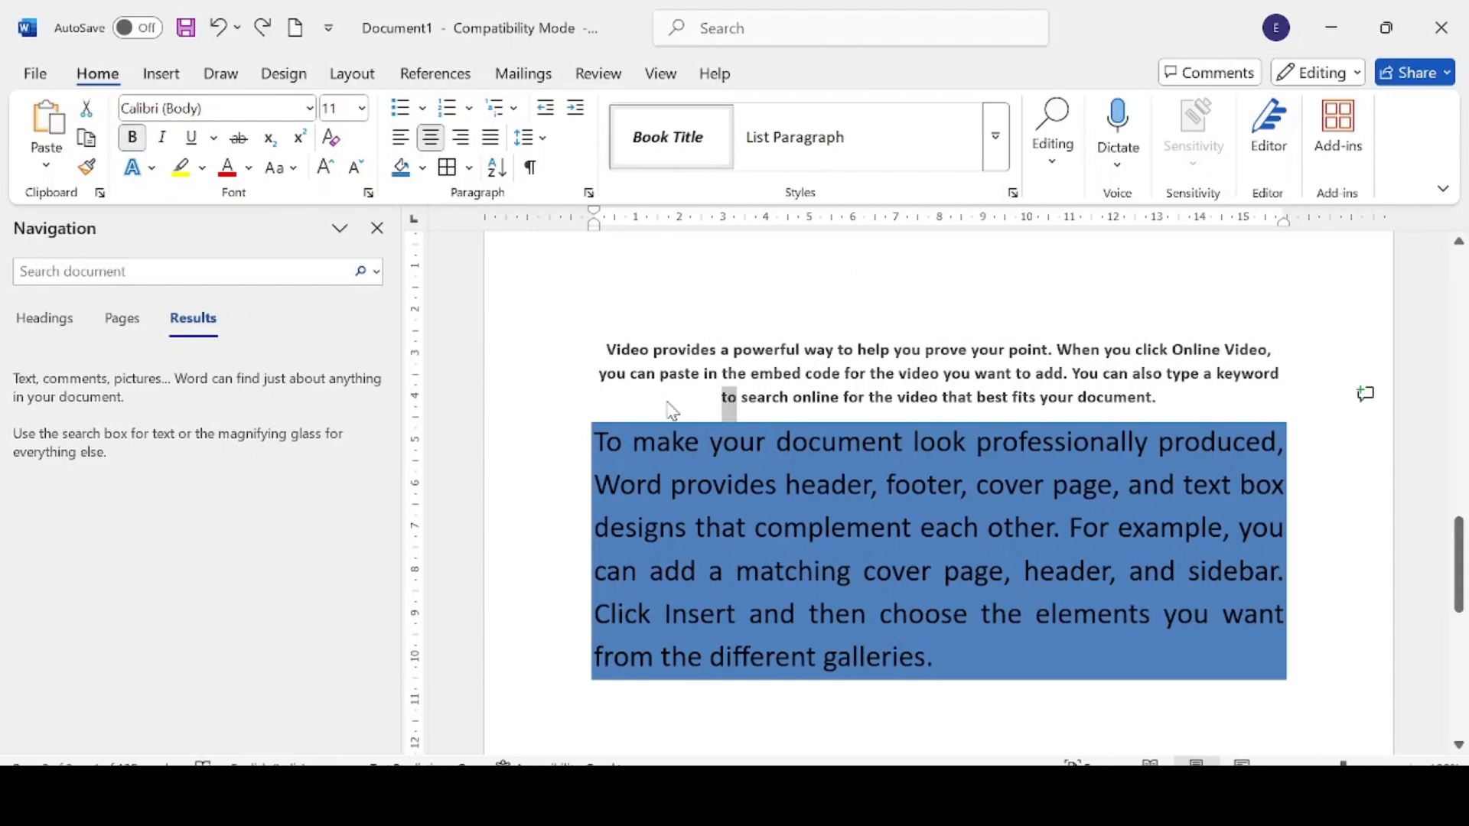
pyautogui.hotkey('ctrl', 'z')
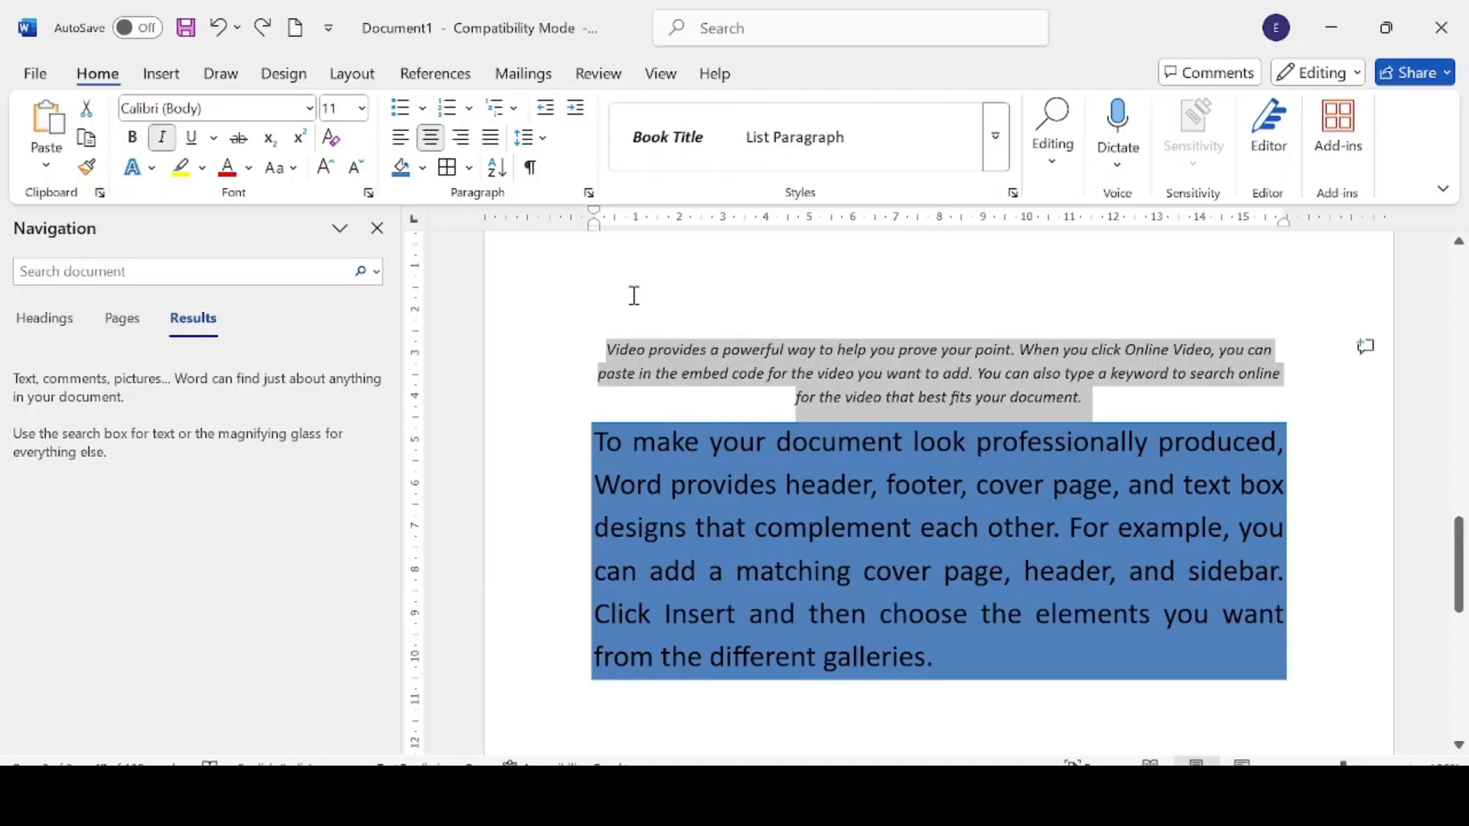
# Search the document for "x", and replace every "x" with "y"
pyautogui.click(1055, 153)
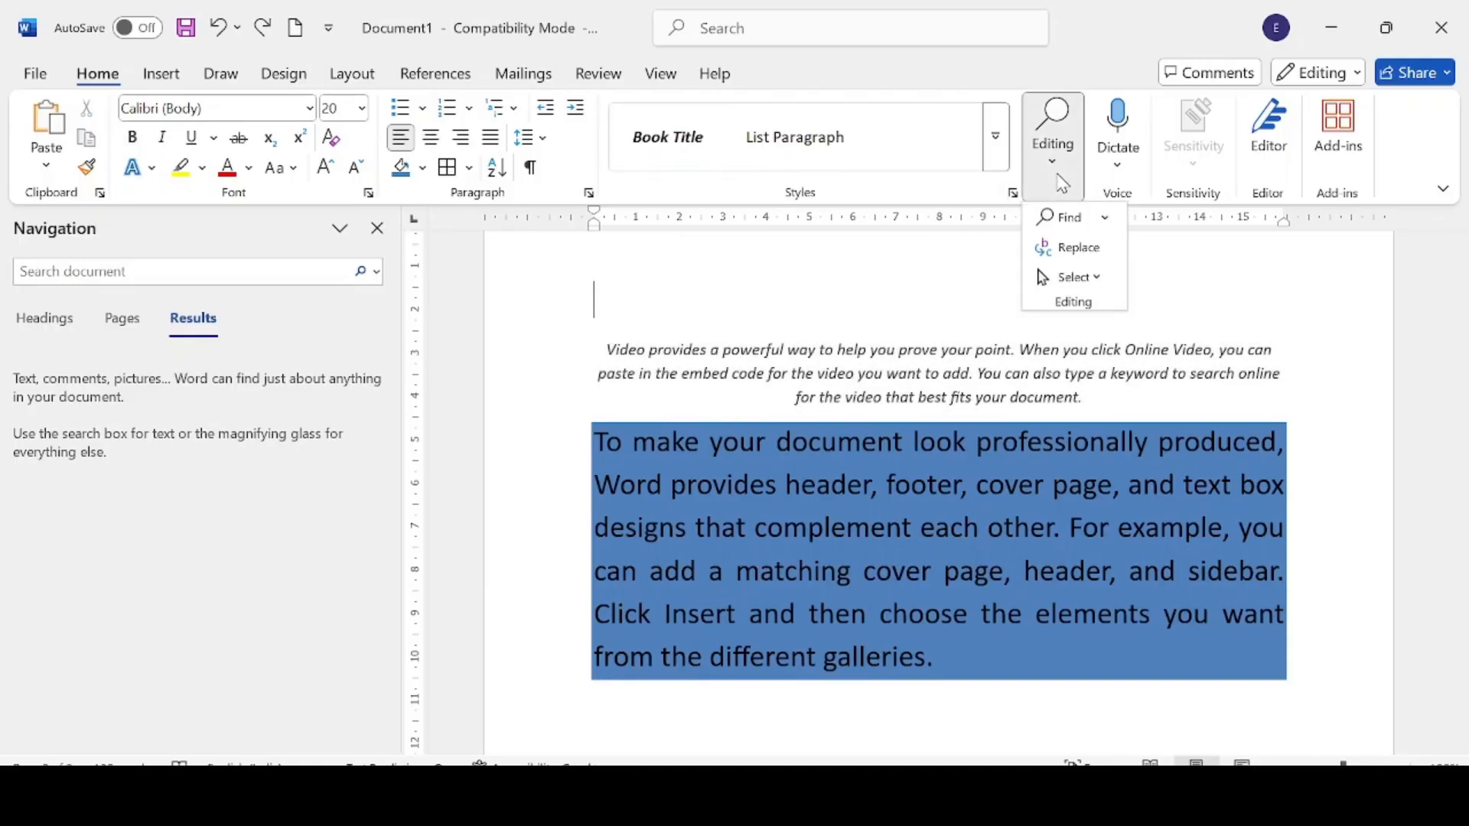
pyautogui.click(1078, 221)
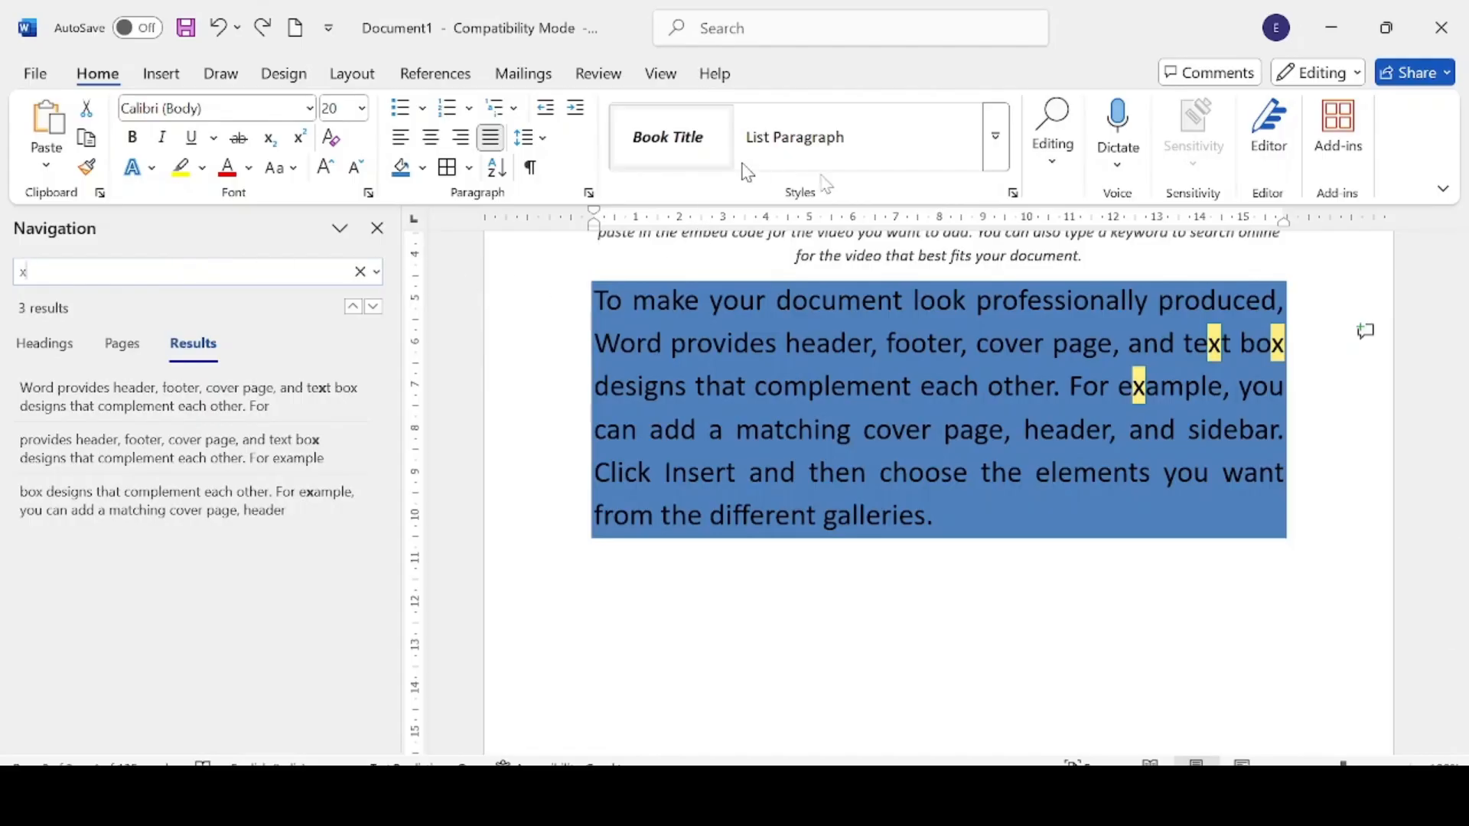
pyautogui.click(1054, 165)
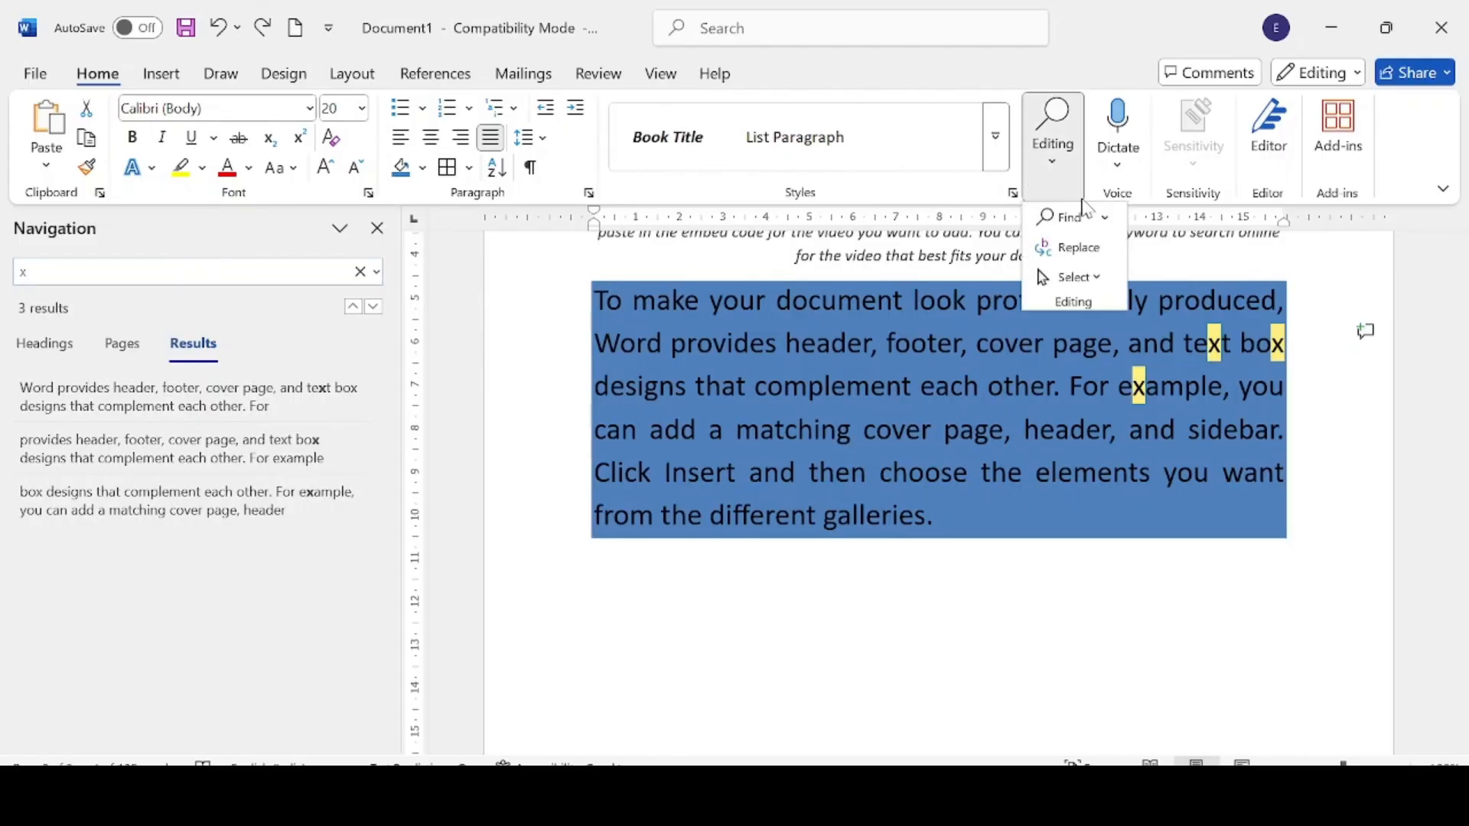
pyautogui.click(1096, 255)
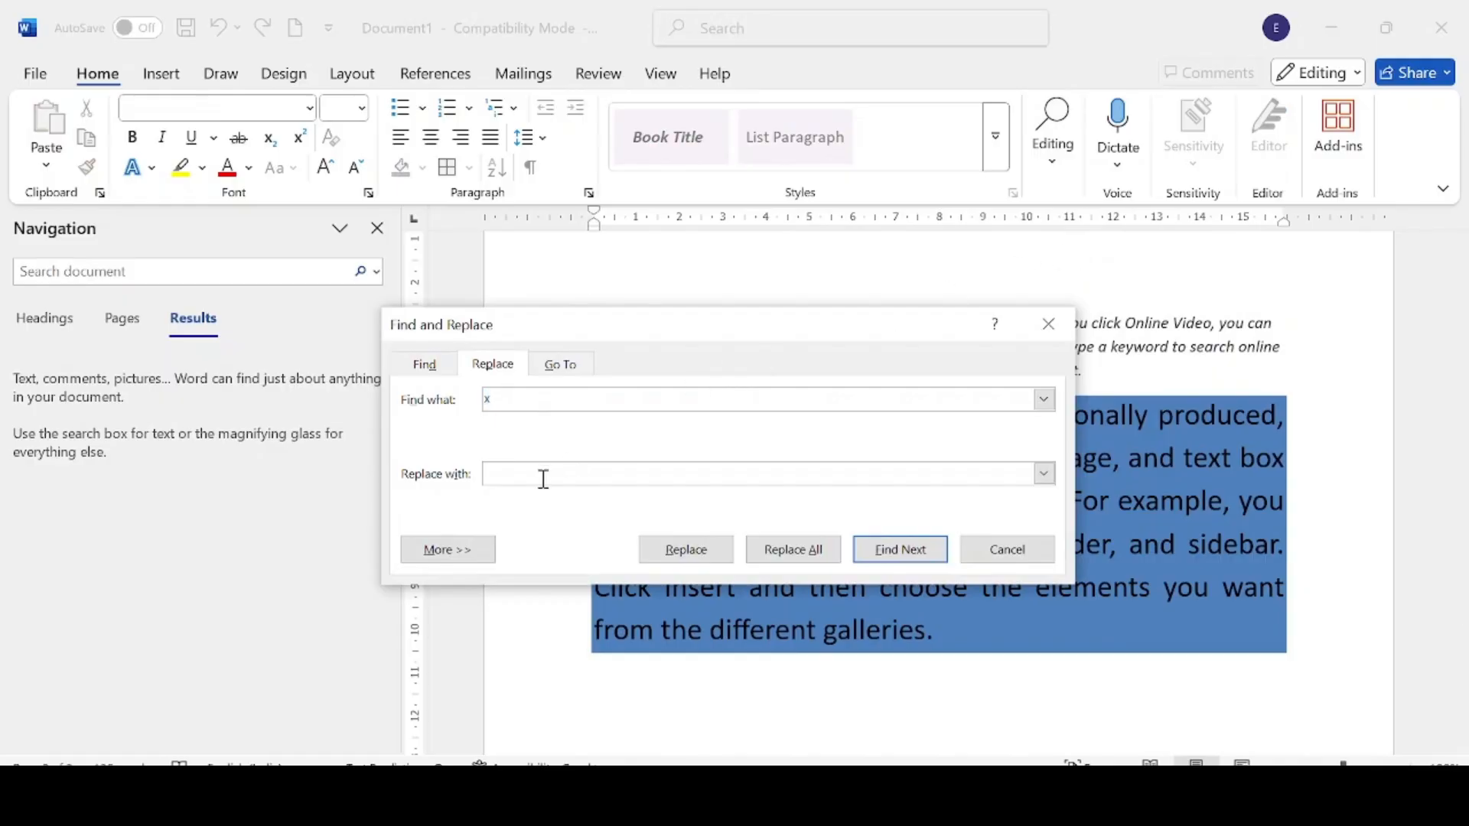
pyautogui.click(789, 550)
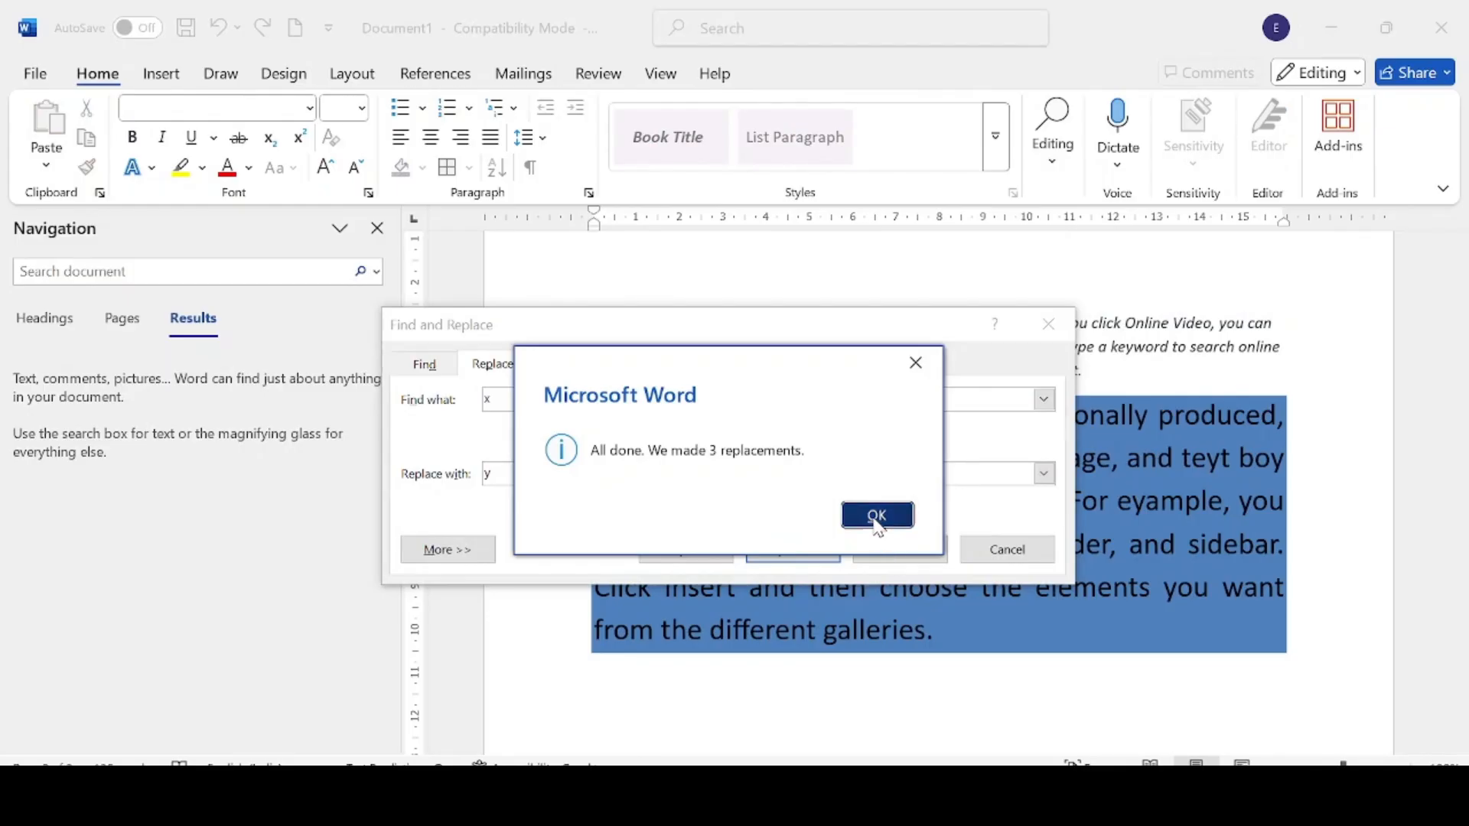
pyautogui.click(877, 517)
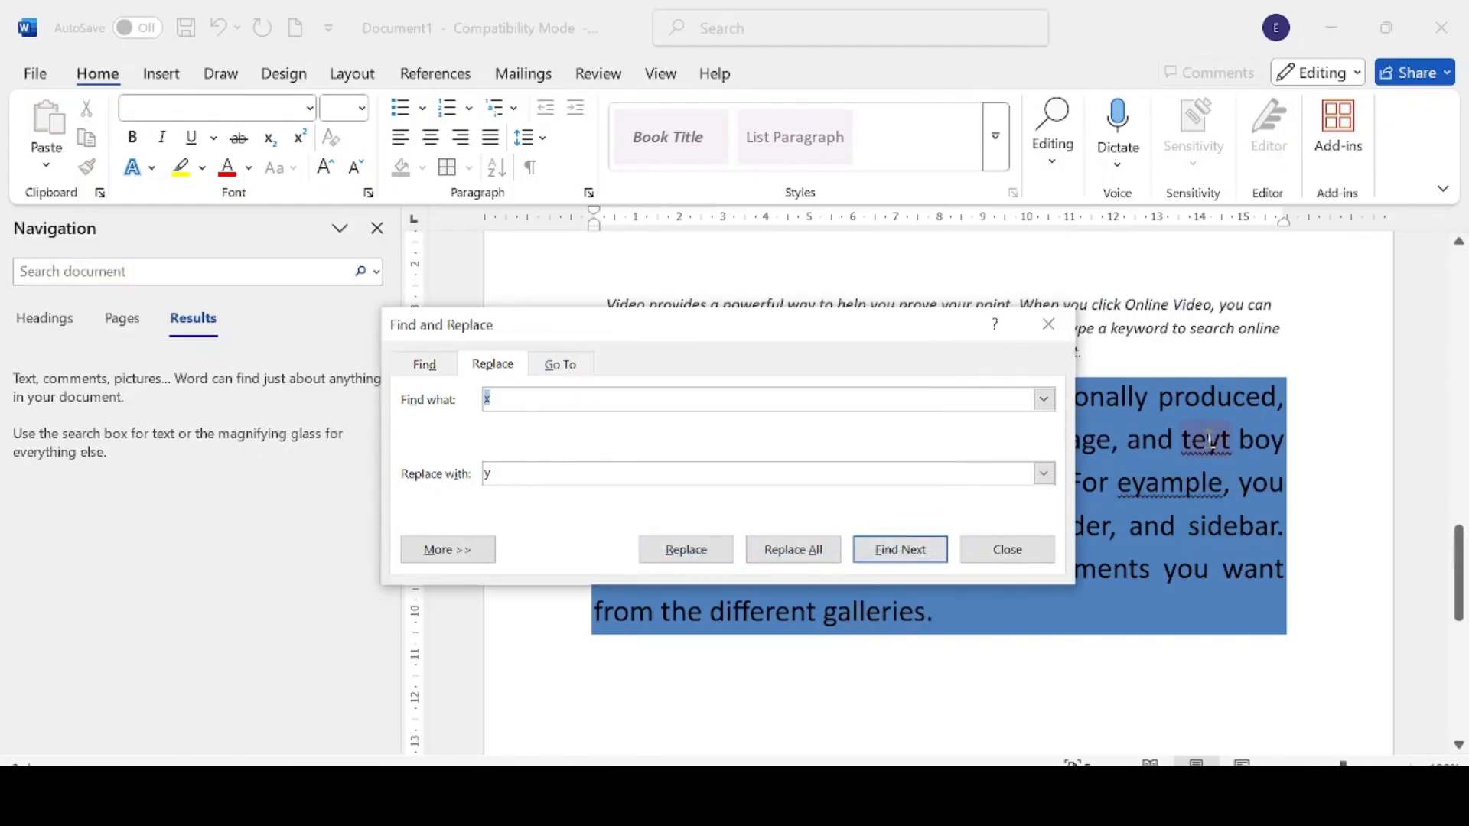
pyautogui.click(1048, 324)
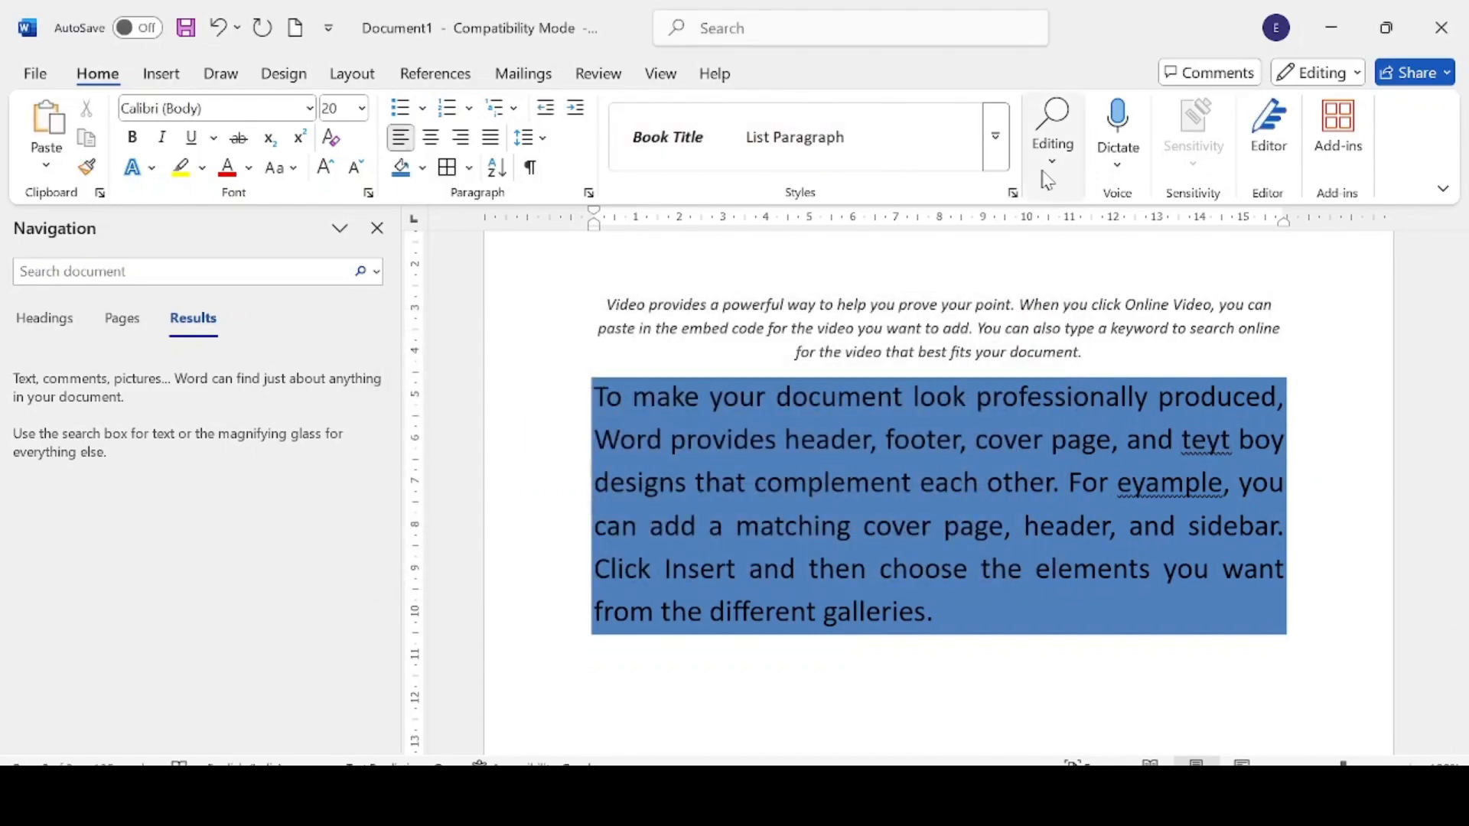
# Select the document's entire content with Select All, and close the Navigation pane
pyautogui.click(1060, 181)
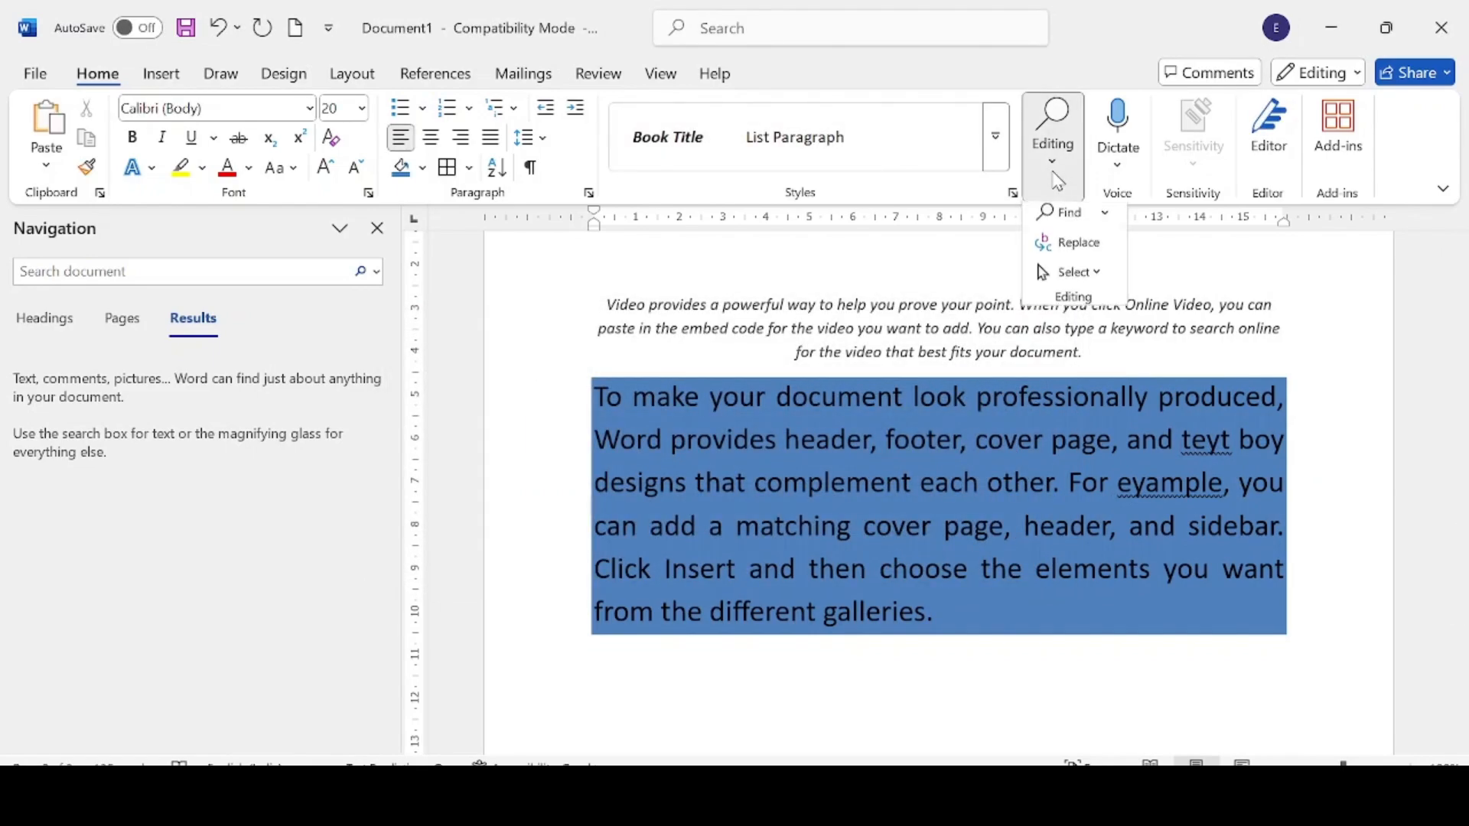
pyautogui.click(1089, 278)
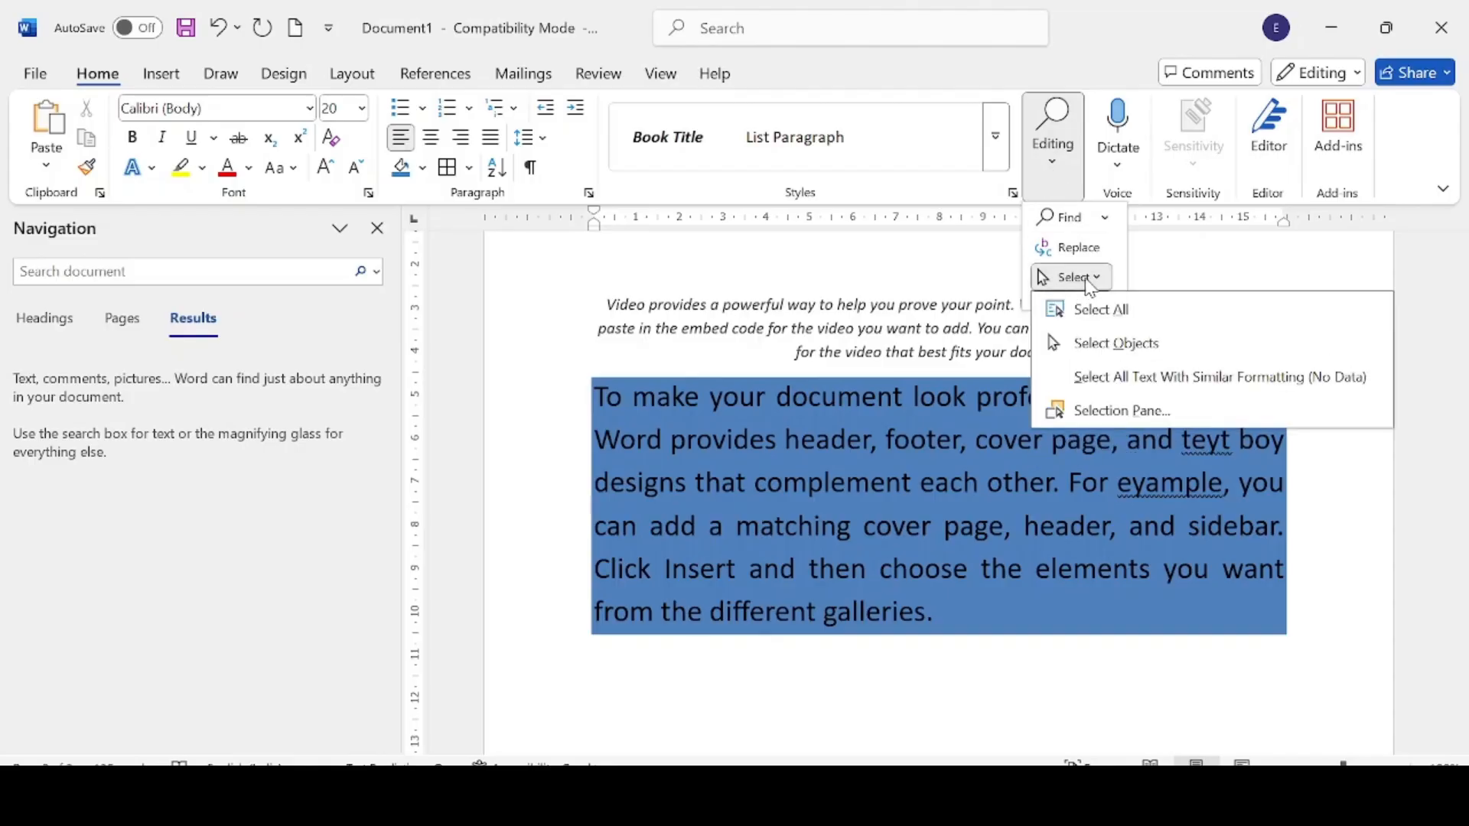
pyautogui.click(1110, 310)
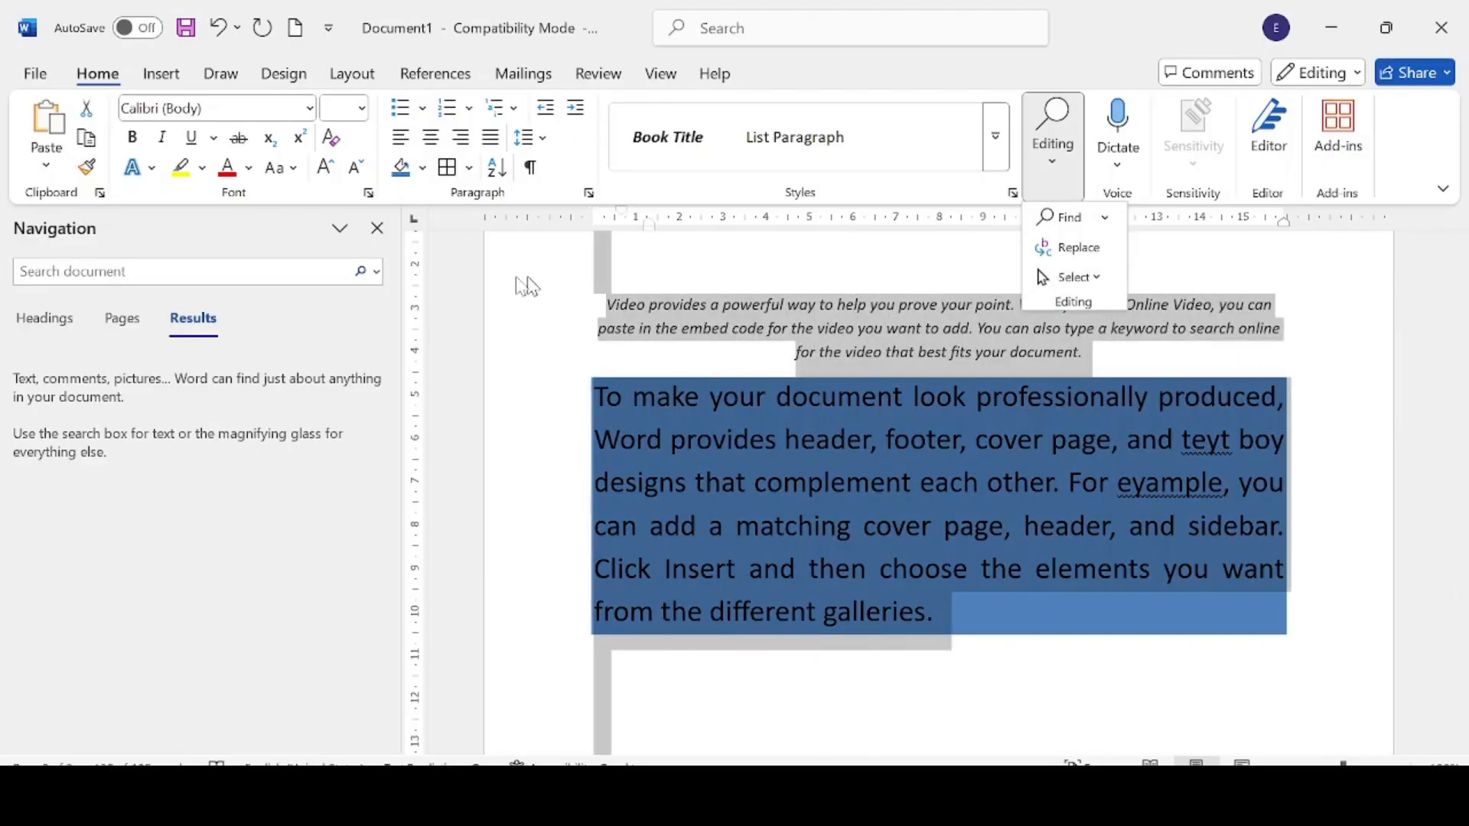
pyautogui.click(378, 228)
pyautogui.click(377, 228)
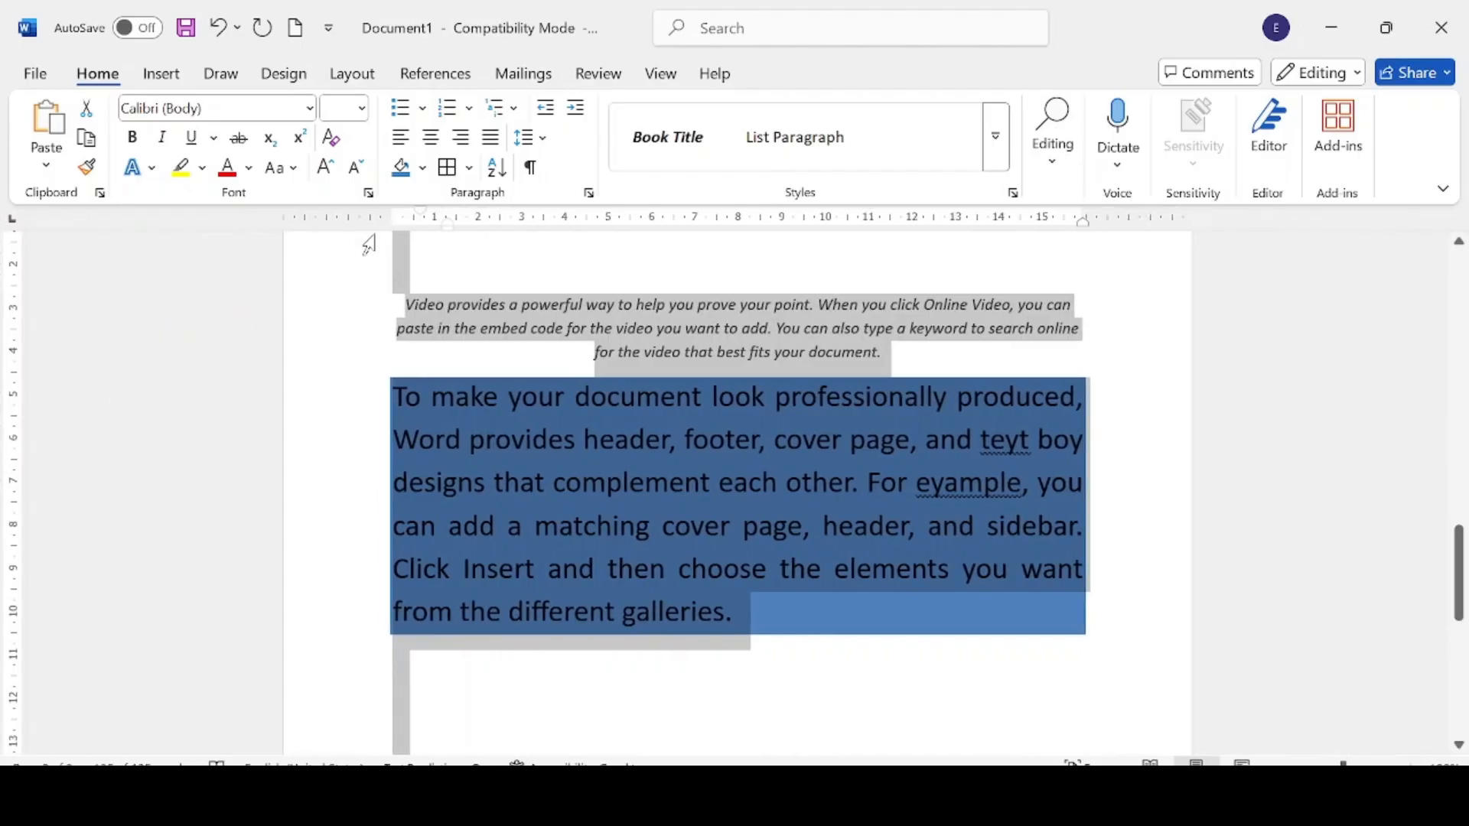
pyautogui.click(1084, 278)
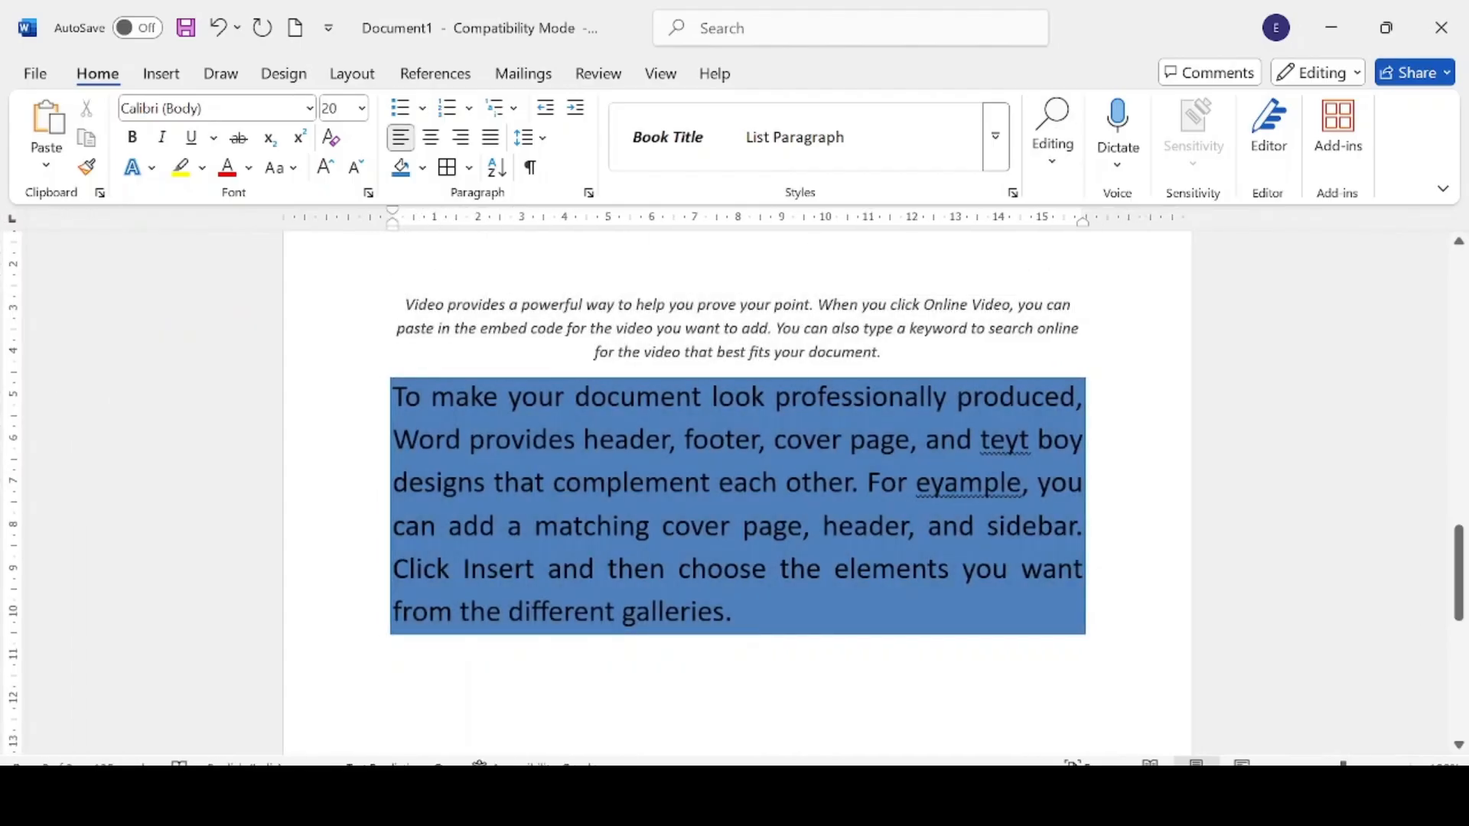
pyautogui.moveTo(1460, 563); pyautogui.dragTo(1446, 267)
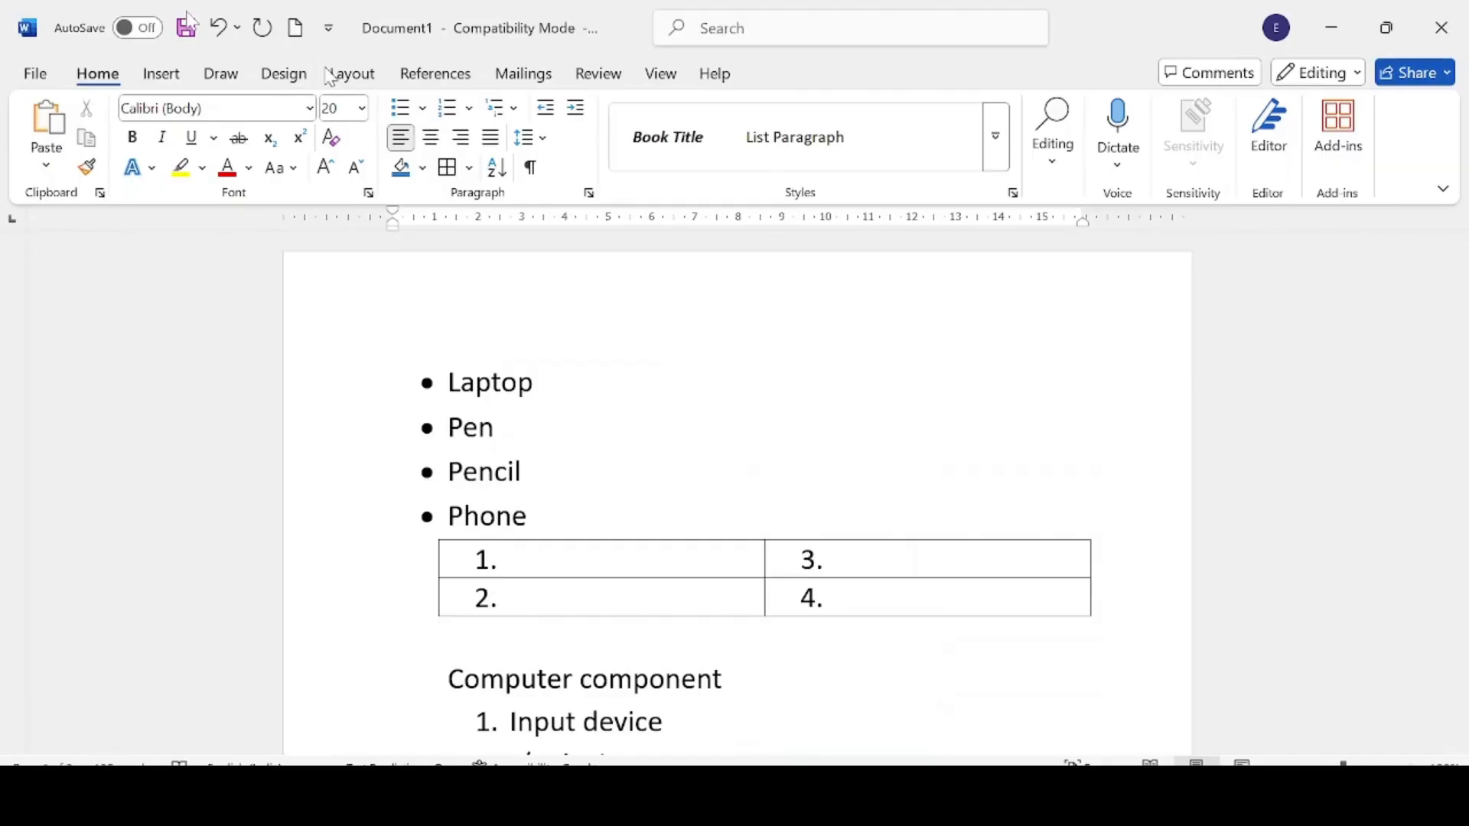
pyautogui.click(163, 76)
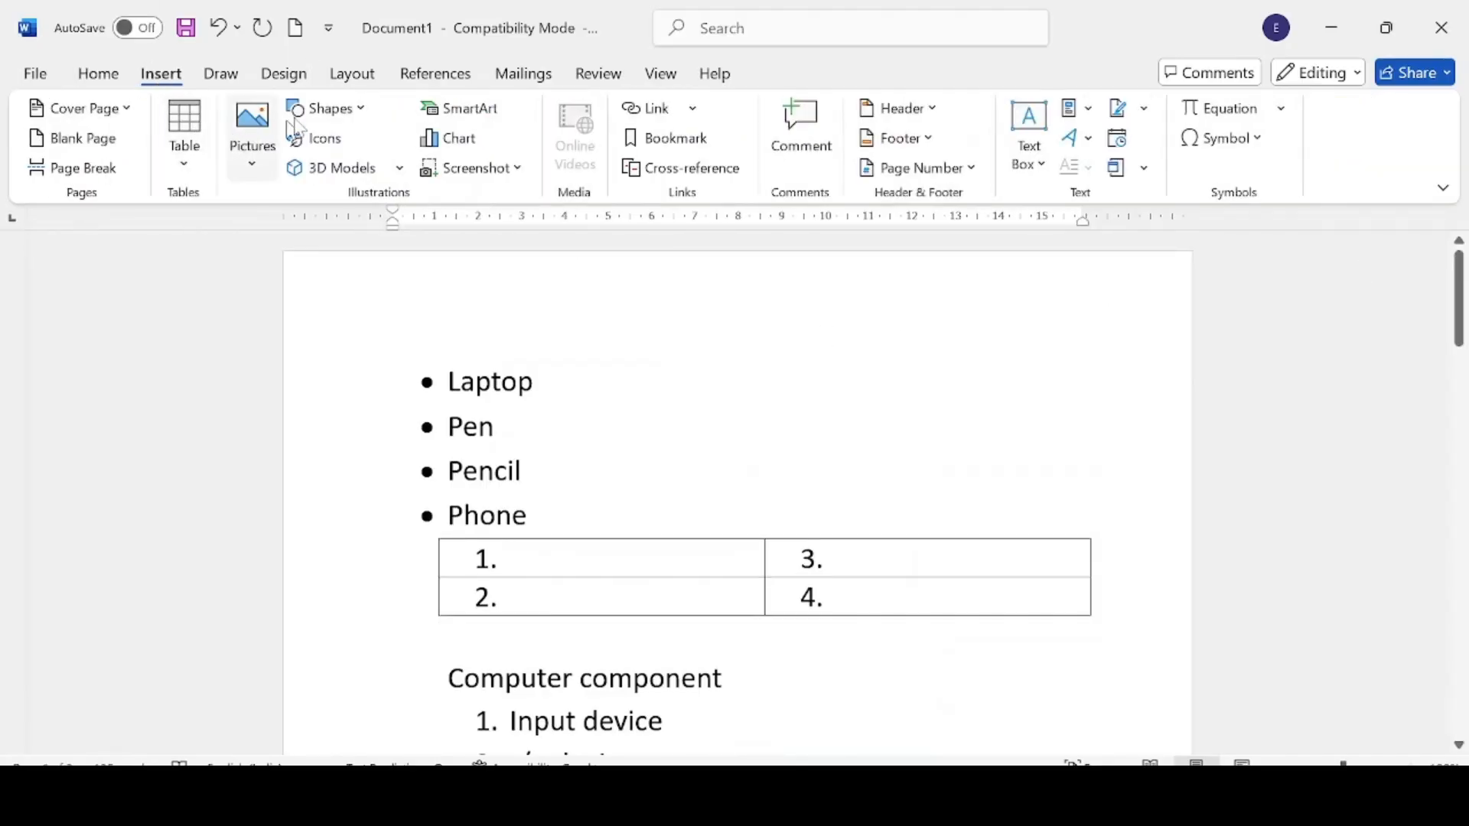
pyautogui.click(320, 109)
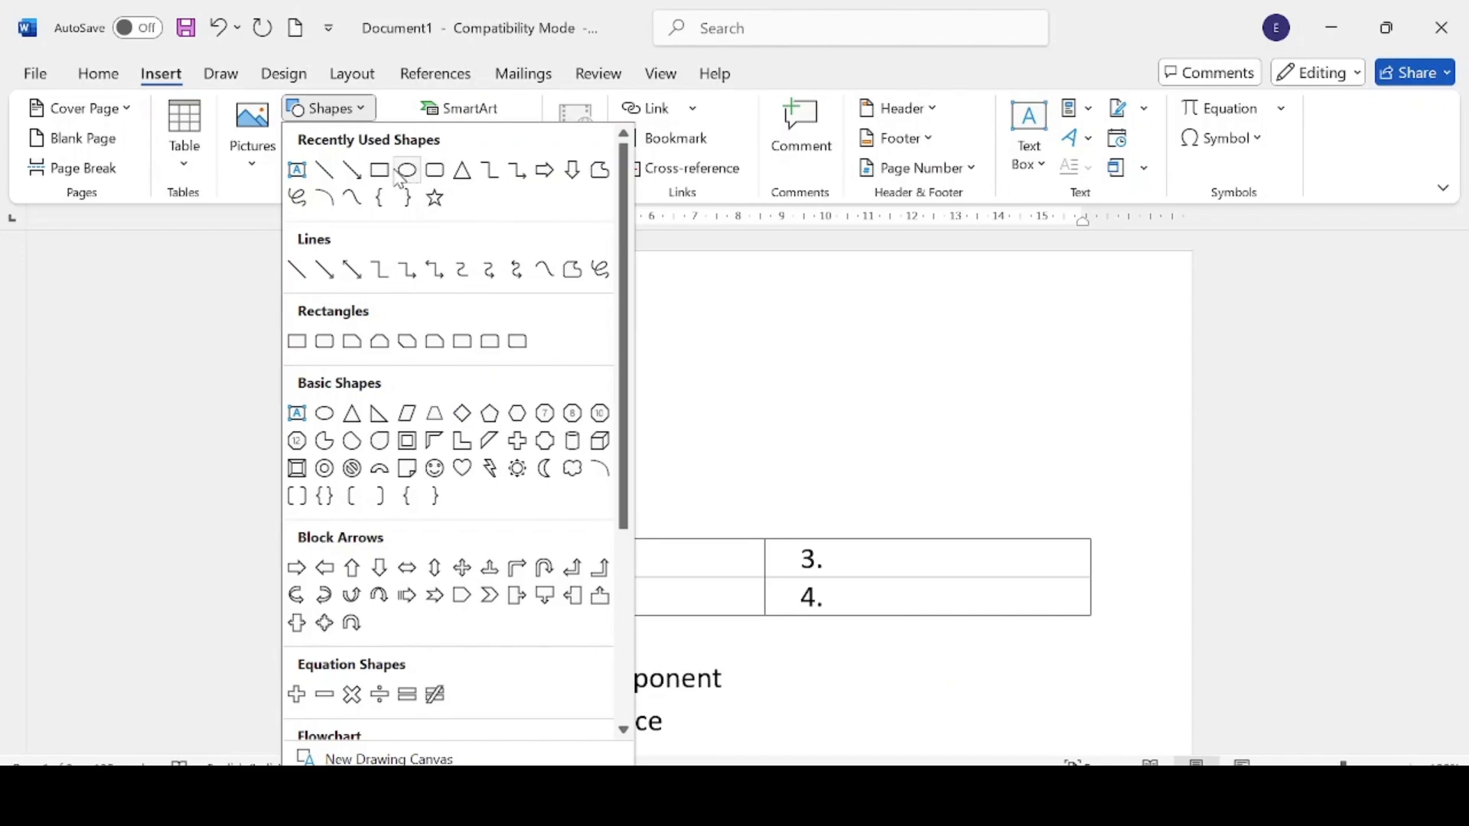
pyautogui.doubleClick(384, 169)
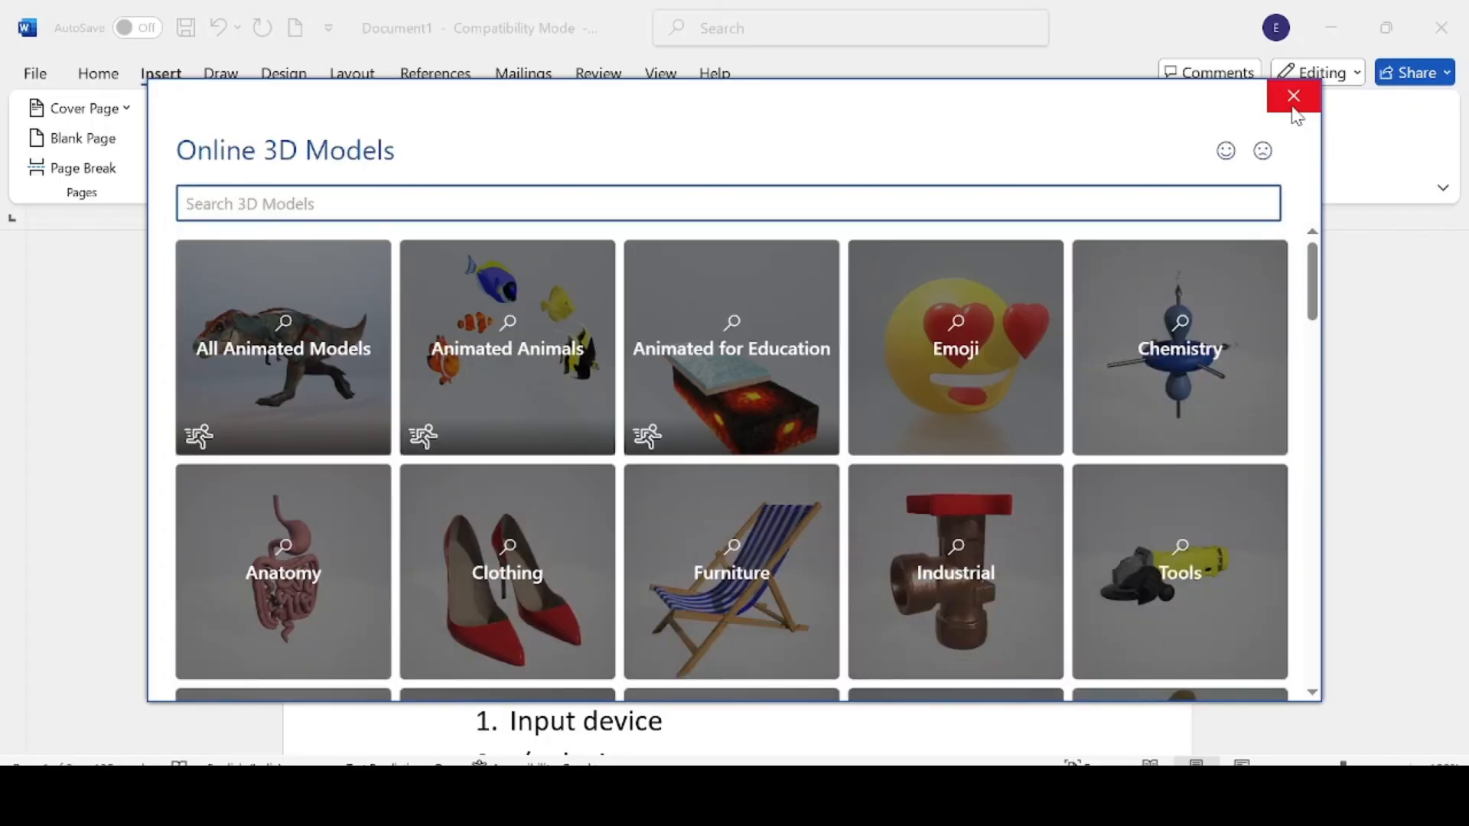
pyautogui.click(1293, 109)
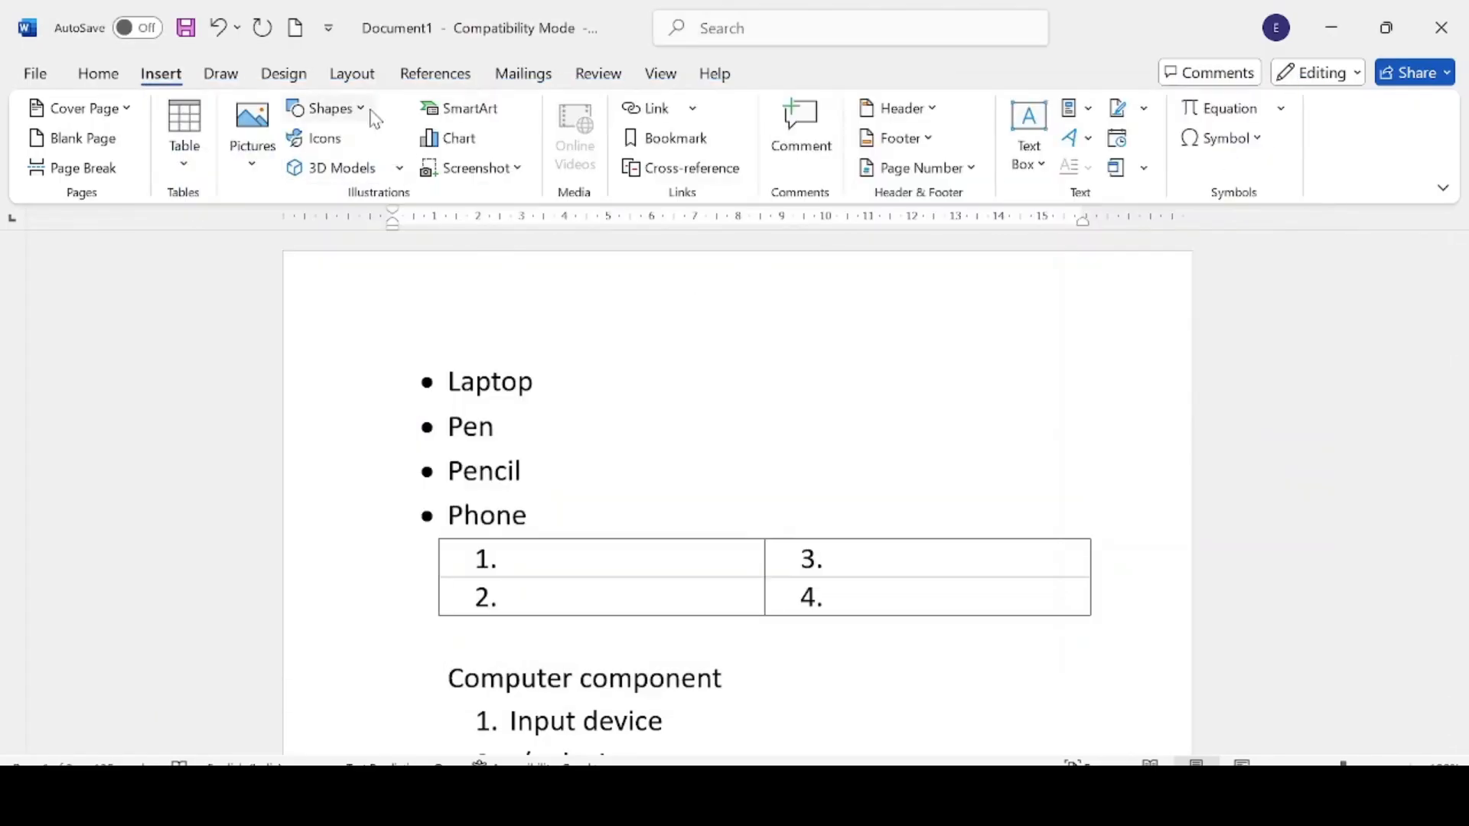
pyautogui.click(370, 117)
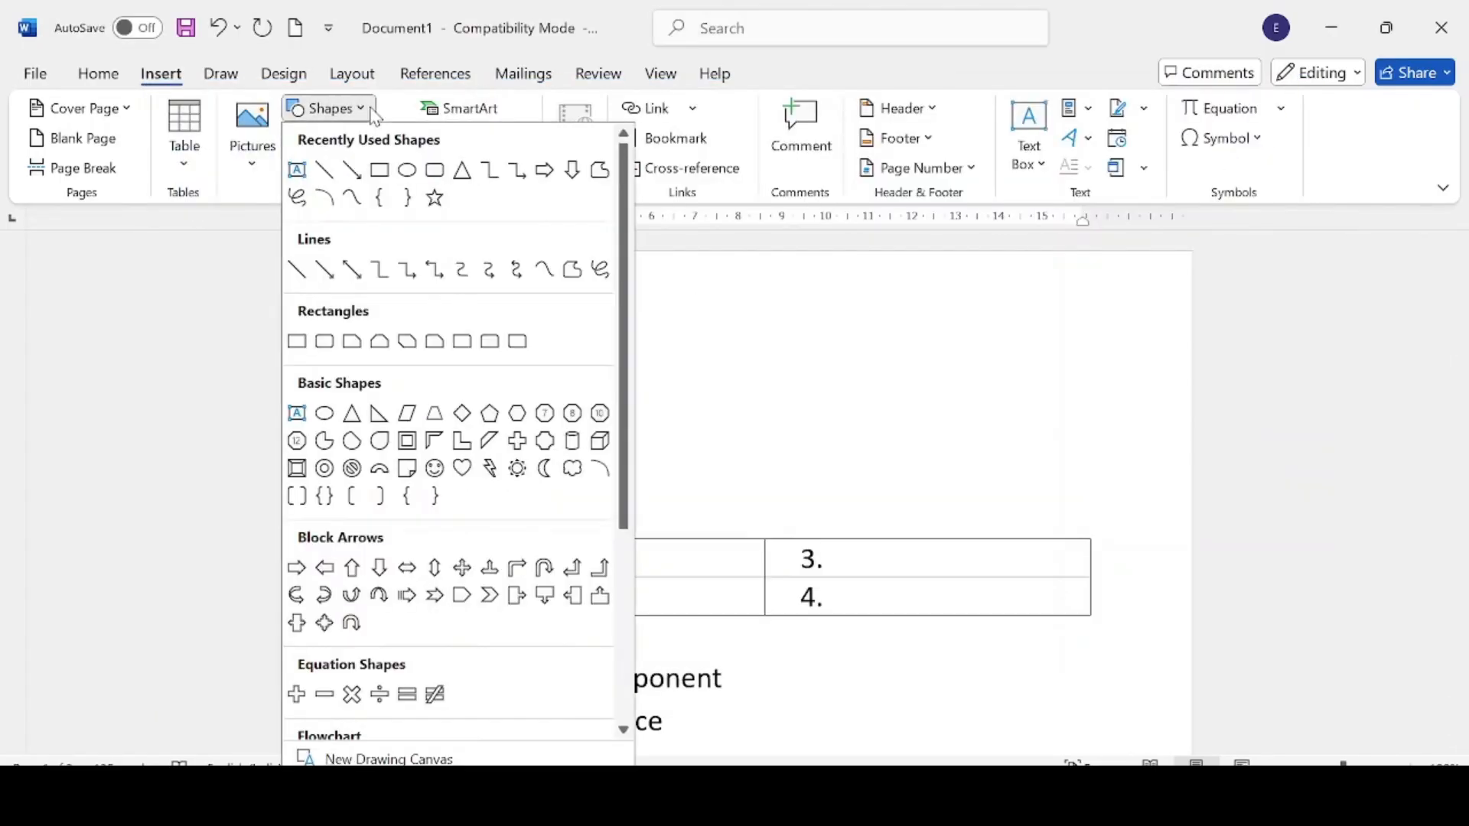
pyautogui.doubleClick(383, 174)
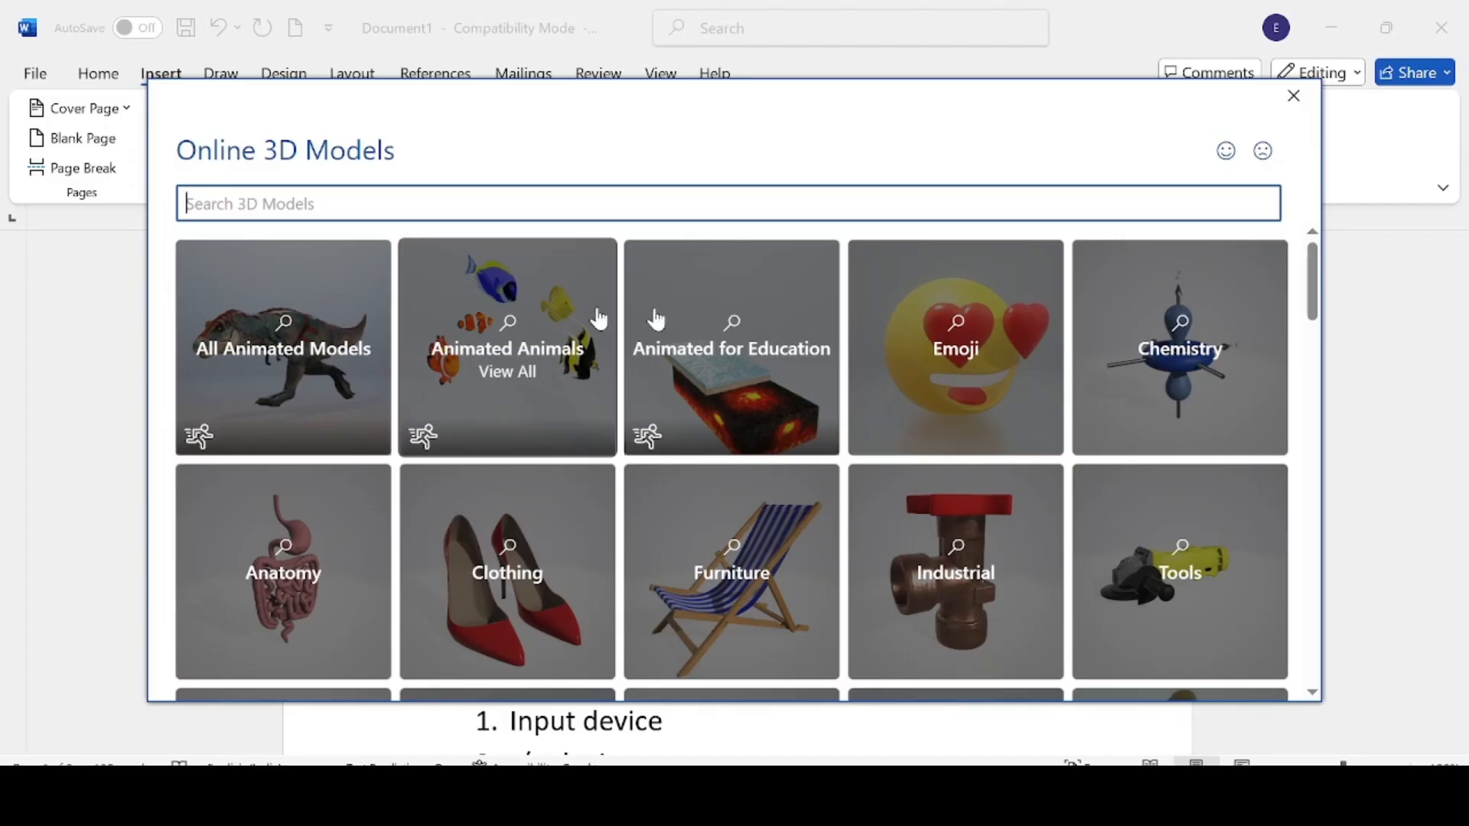
pyautogui.click(1292, 95)
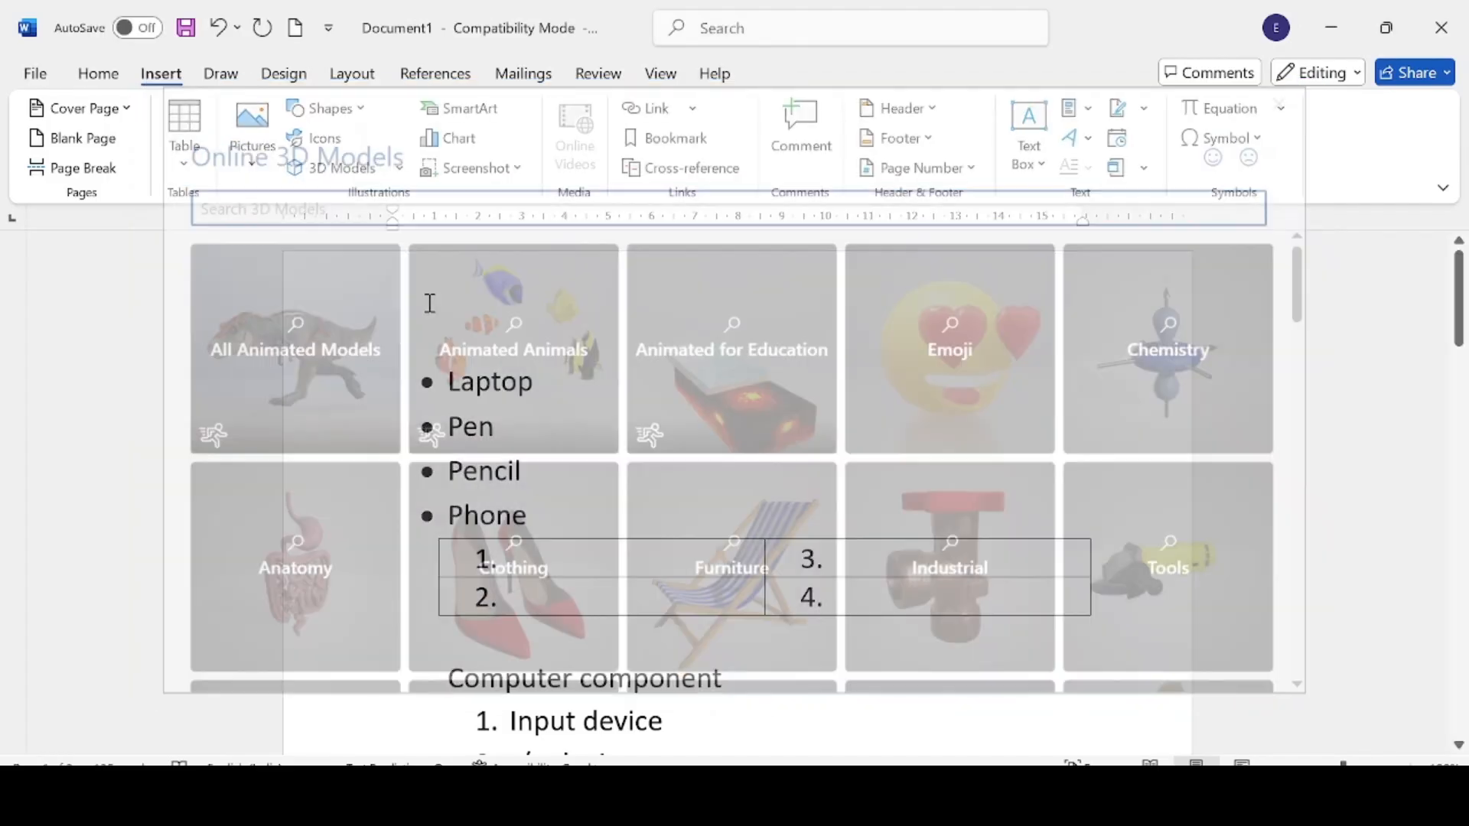
# Draw an isosceles triangle about 4.9 cm wide and 2.7 cm high beside the bulleted list, above the table
pyautogui.click(363, 125)
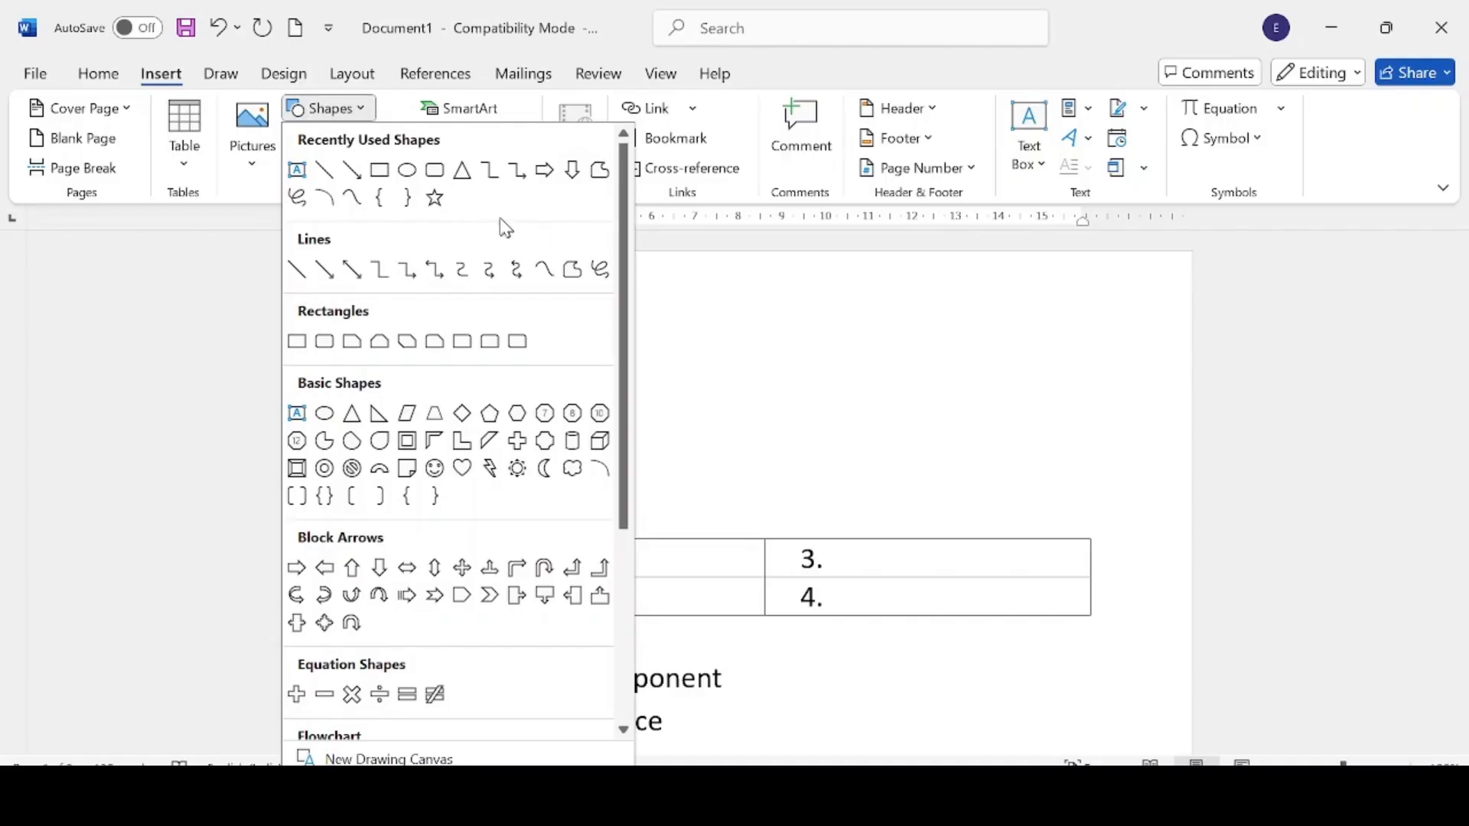
pyautogui.click(462, 171)
pyautogui.click(463, 170)
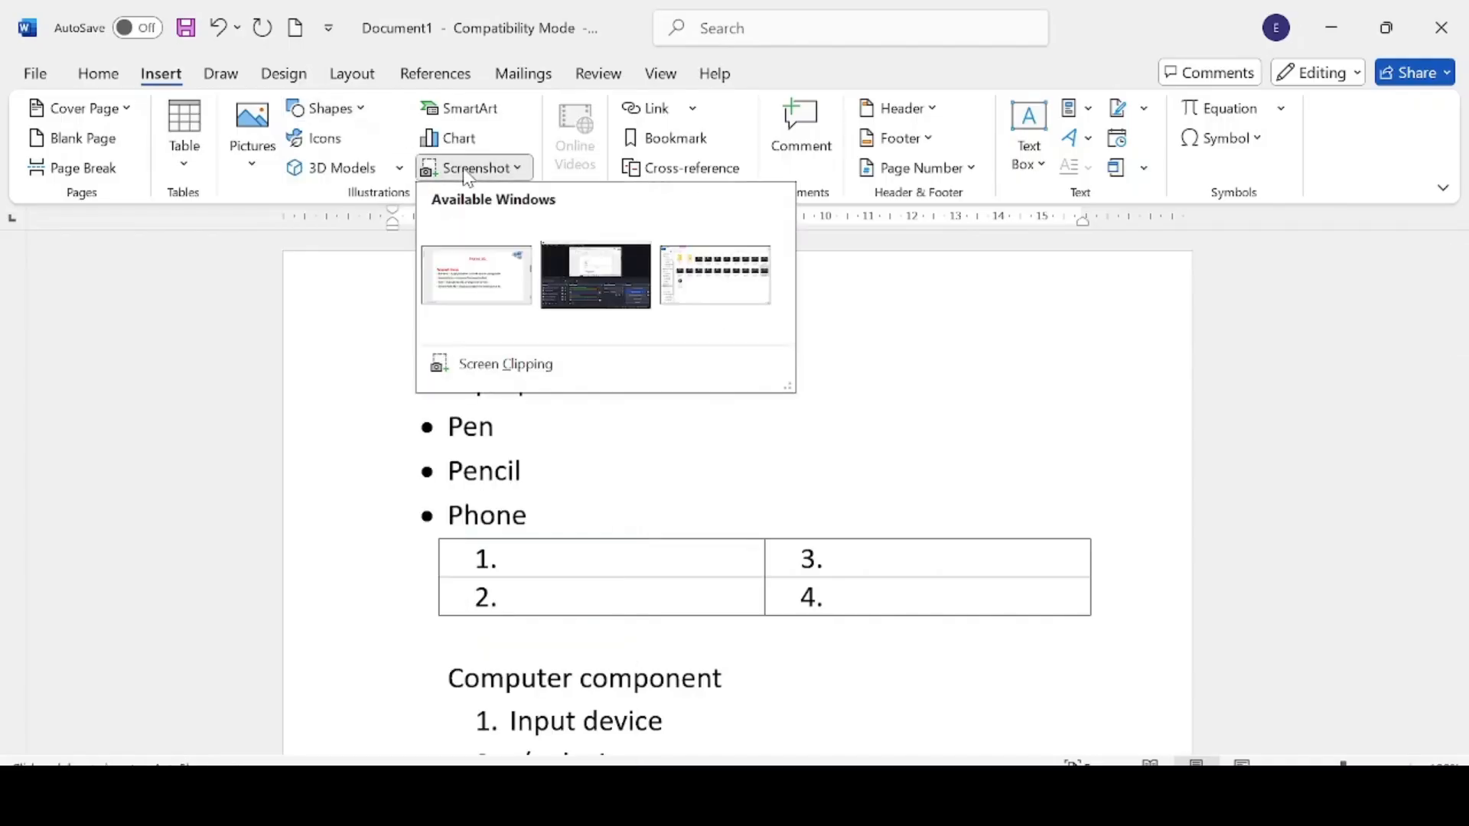
pyautogui.click(367, 329)
pyautogui.moveTo(620, 300); pyautogui.dragTo(833, 419)
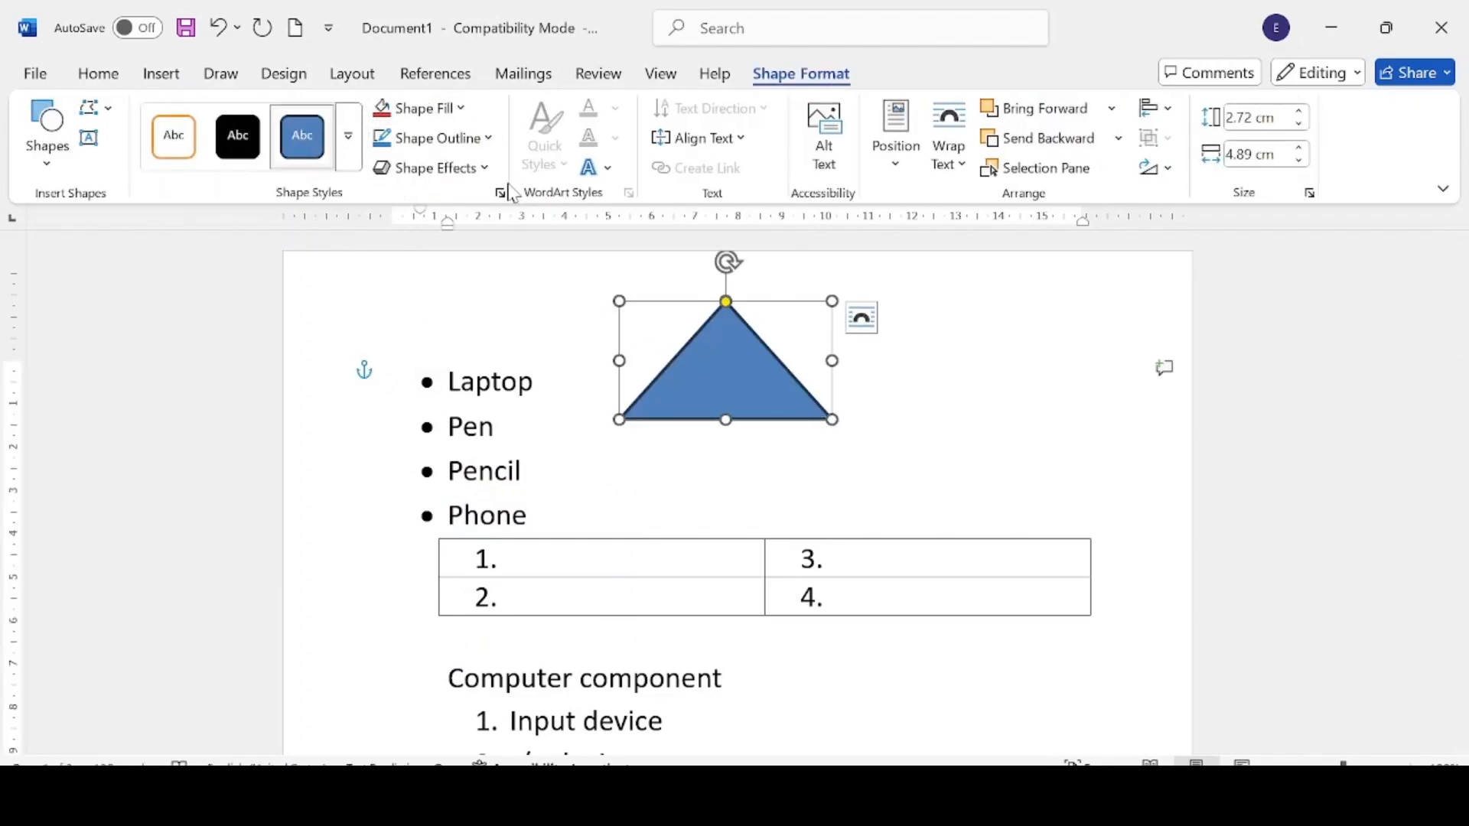
# Draw a nearly square rectangle to the right of the triangle, above the table, and deselect it
pyautogui.click(47, 138)
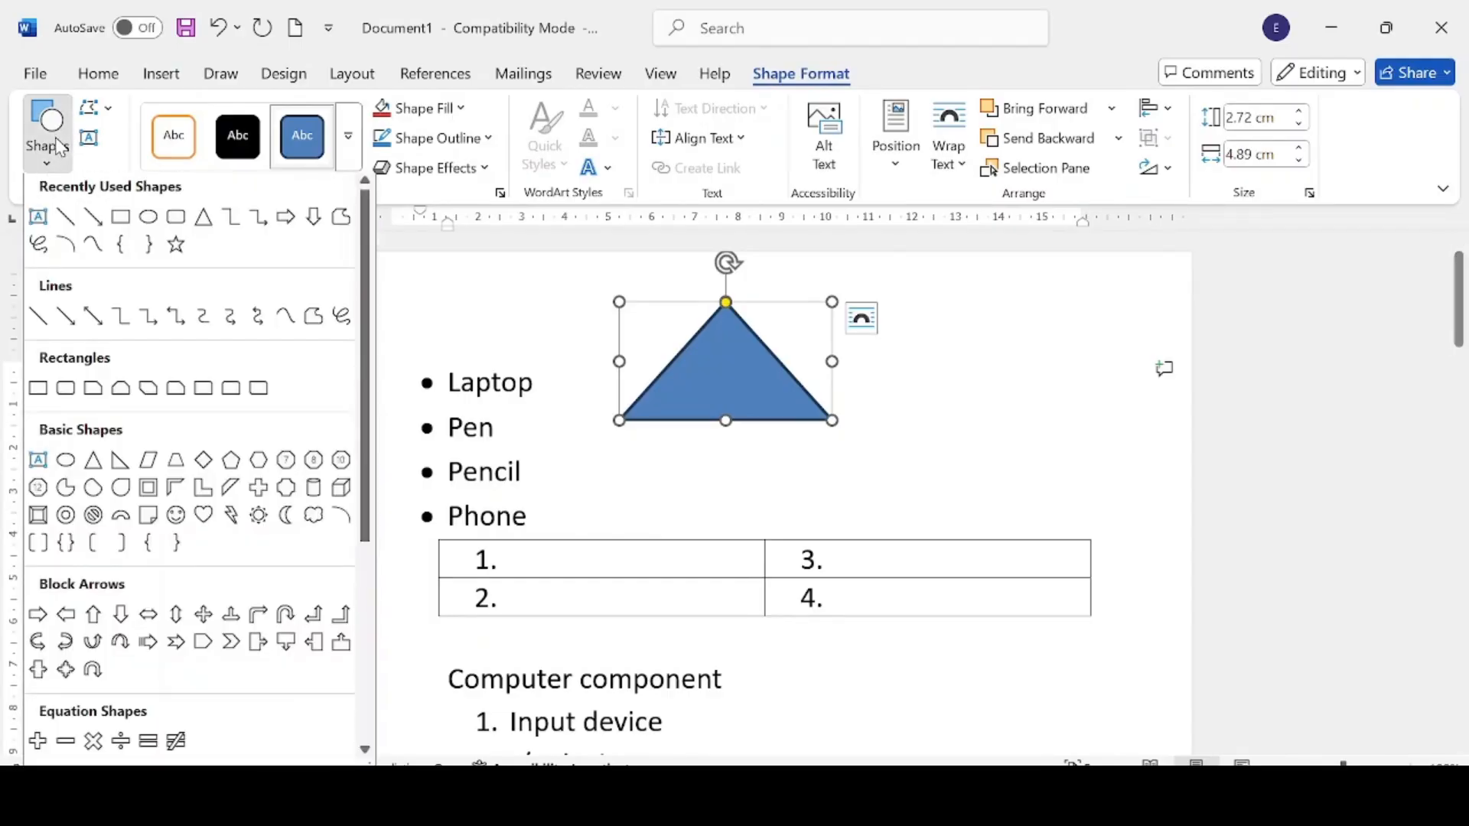
pyautogui.click(122, 224)
pyautogui.moveTo(927, 336); pyautogui.dragTo(1085, 473)
pyautogui.click(1161, 497)
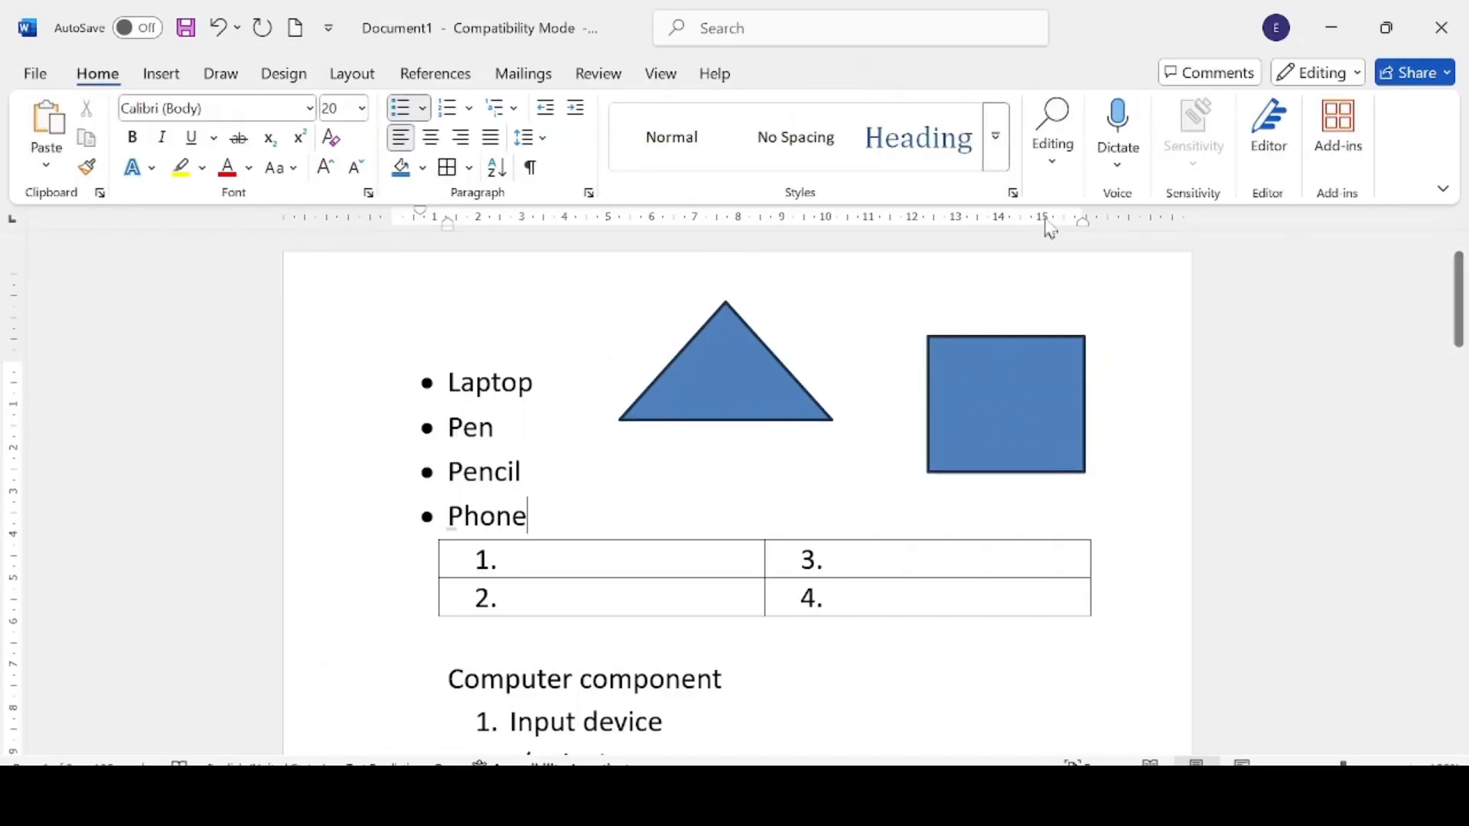
# Use Select Objects to select the triangle and the rectangle together
pyautogui.click(1051, 169)
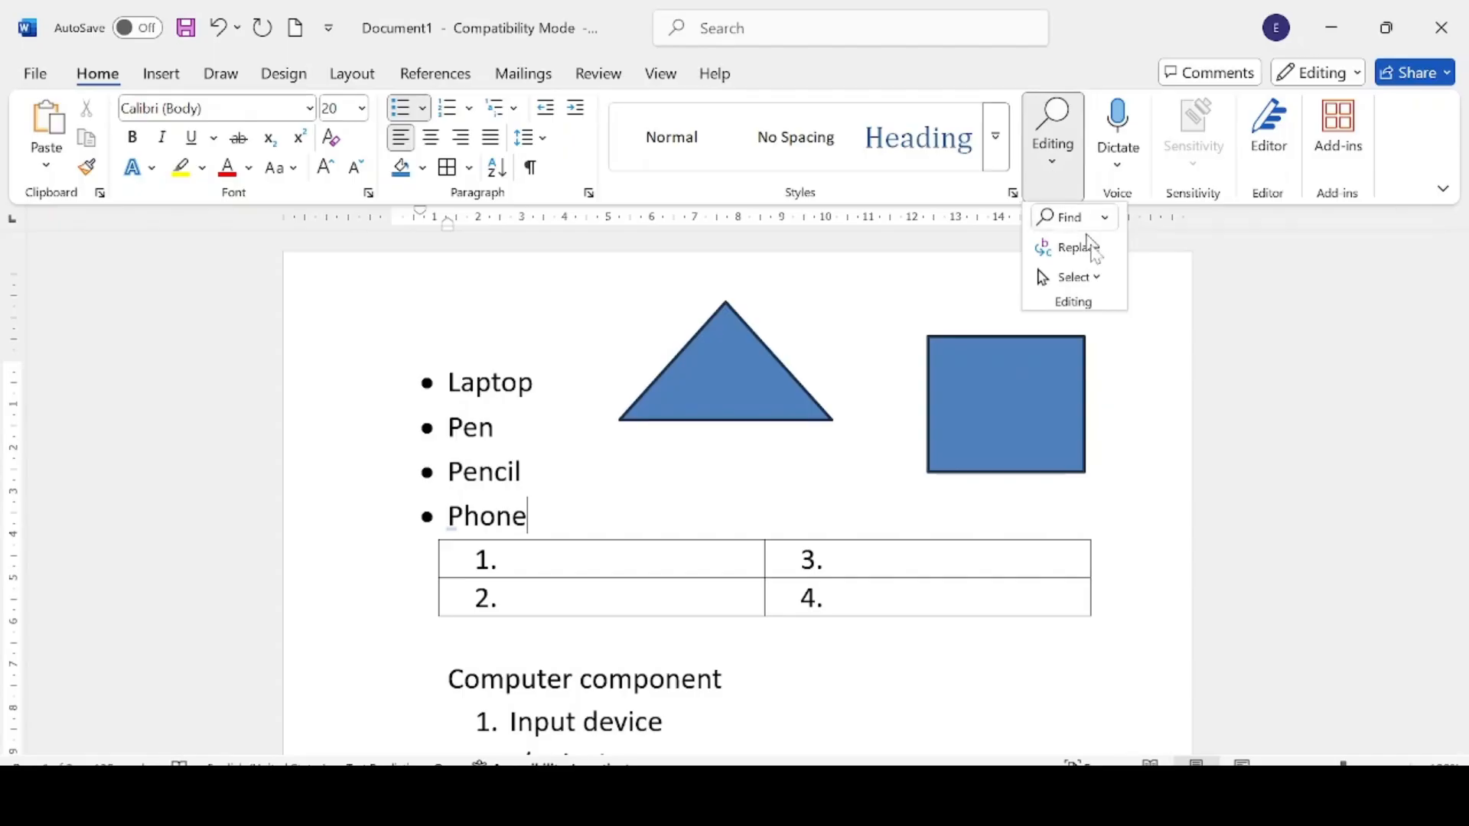
pyautogui.click(1094, 280)
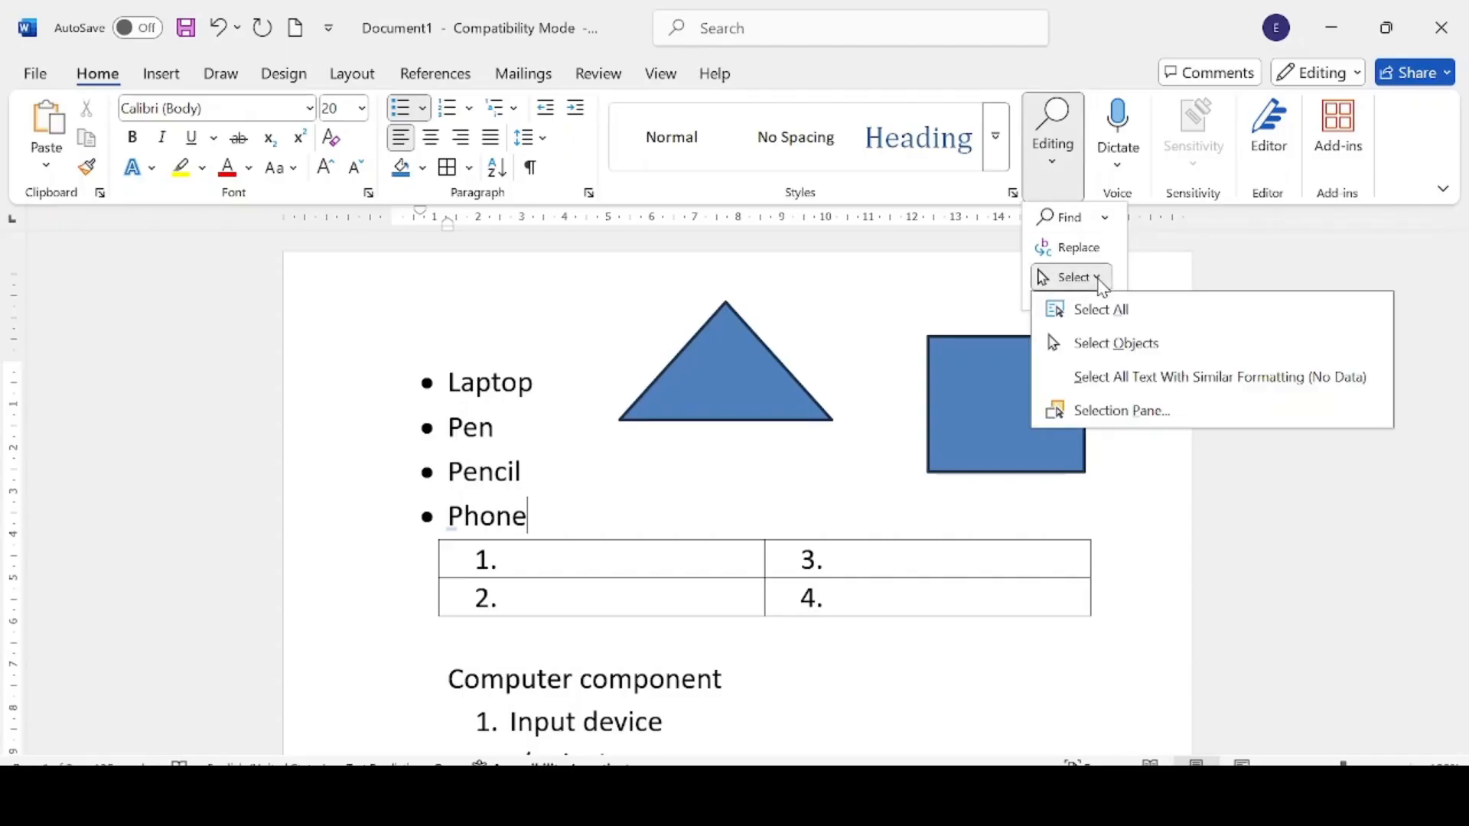
pyautogui.click(1116, 344)
pyautogui.moveTo(483, 271); pyautogui.dragTo(1134, 504)
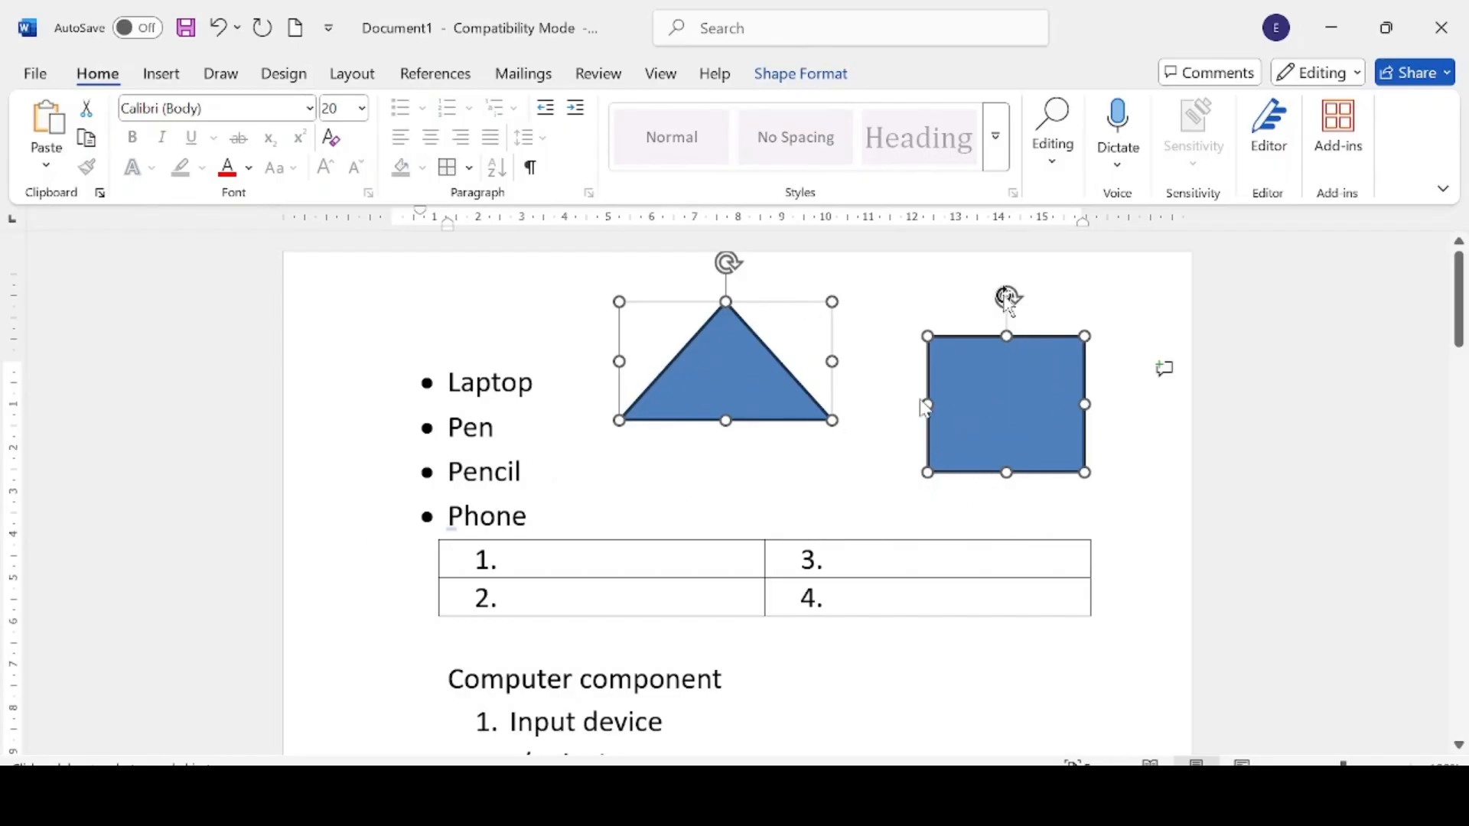
# Turn off Select Objects and deselect the triangle and the rectangle
pyautogui.click(1064, 179)
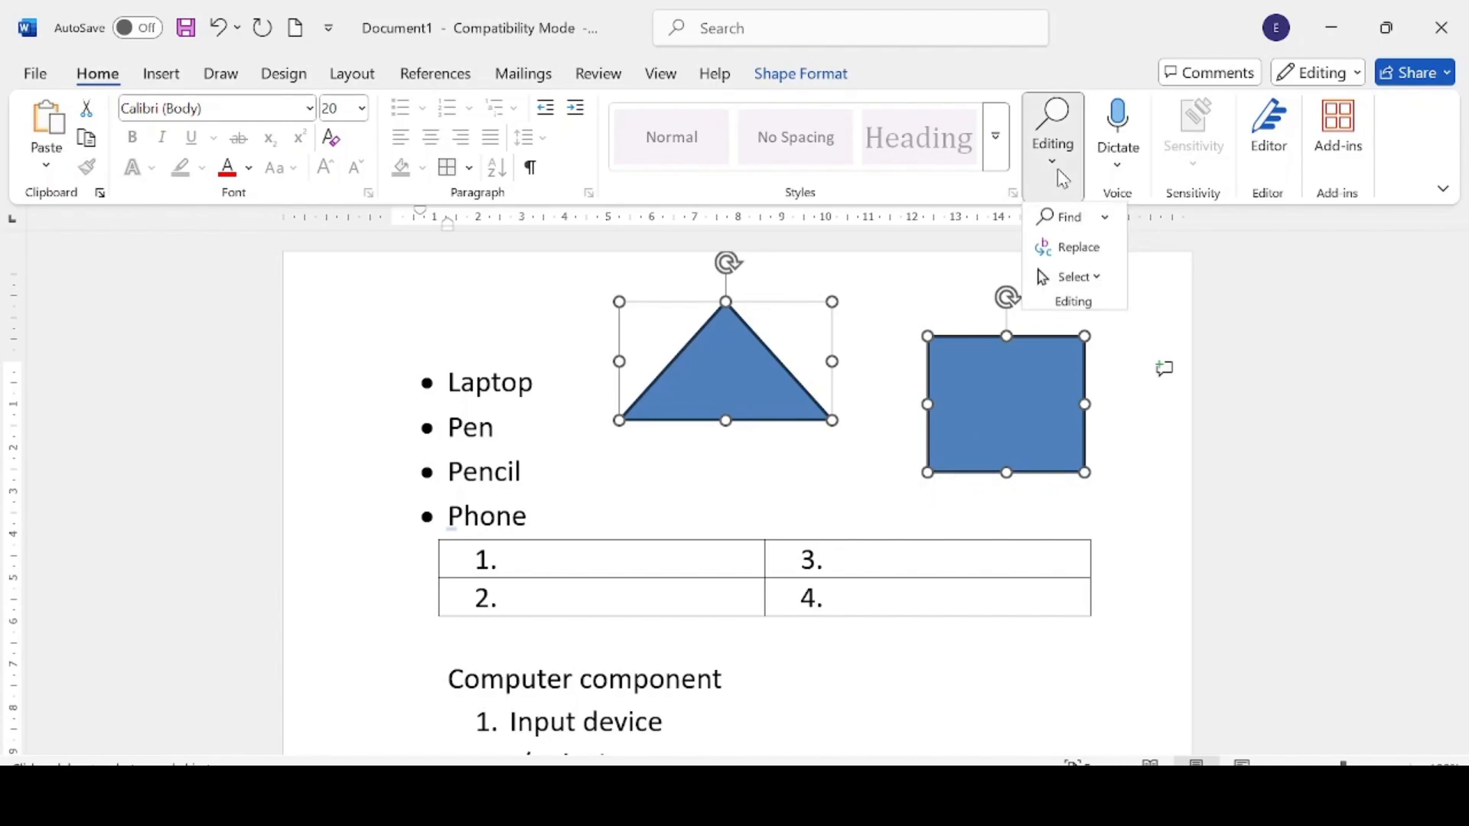
pyautogui.click(1106, 280)
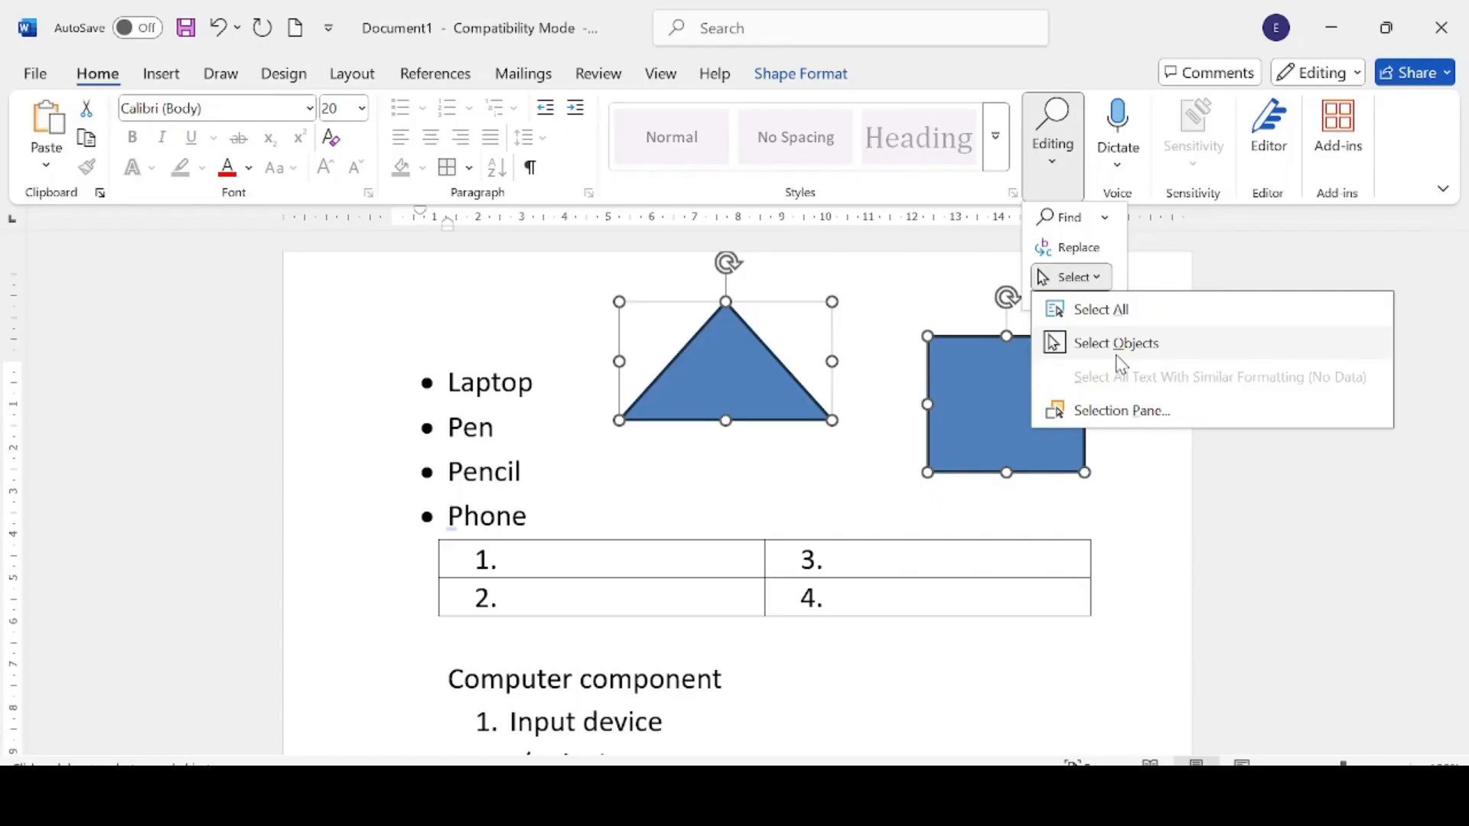
pyautogui.click(1136, 484)
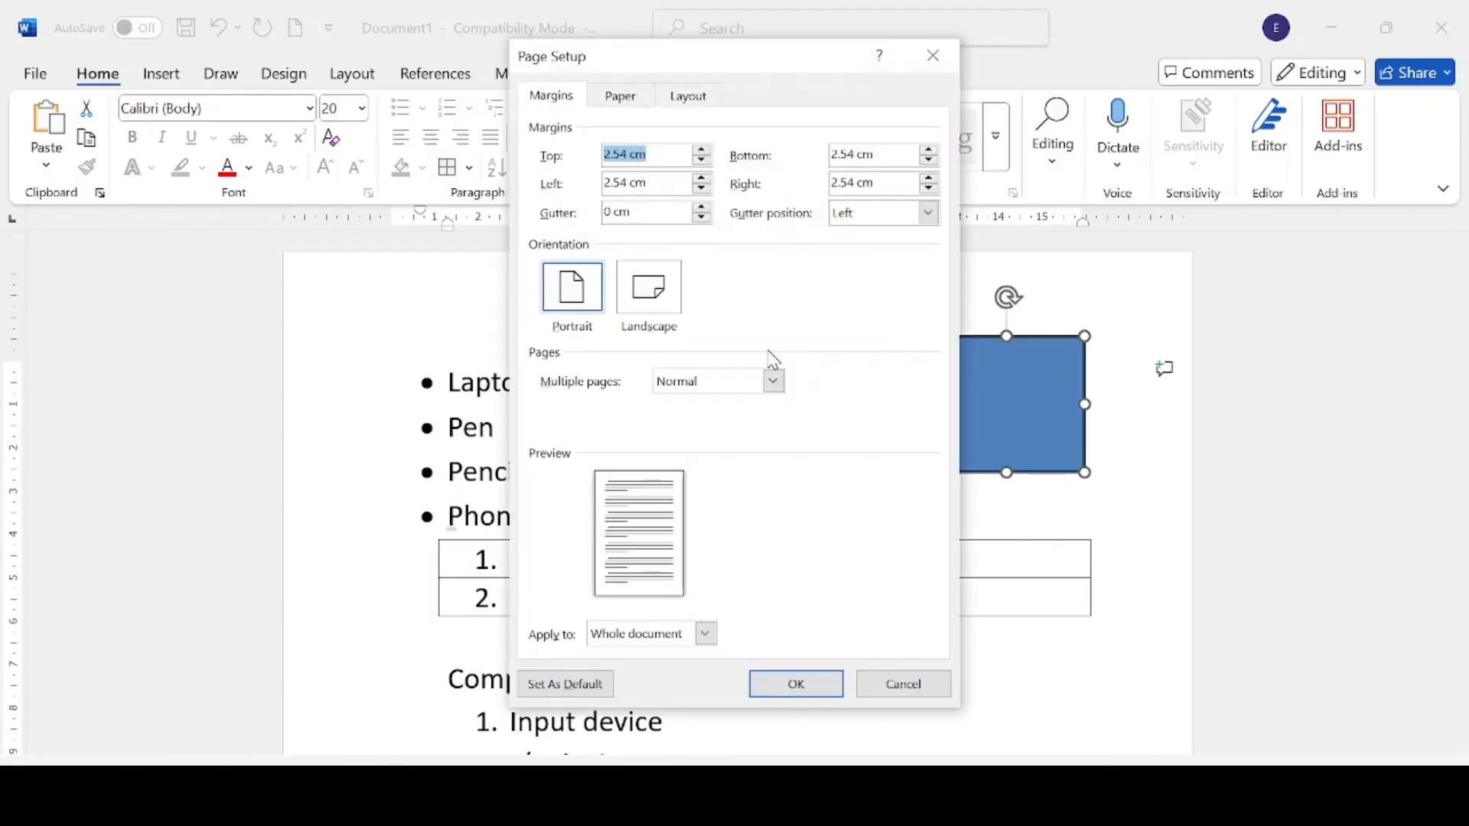
pyautogui.click(832, 687)
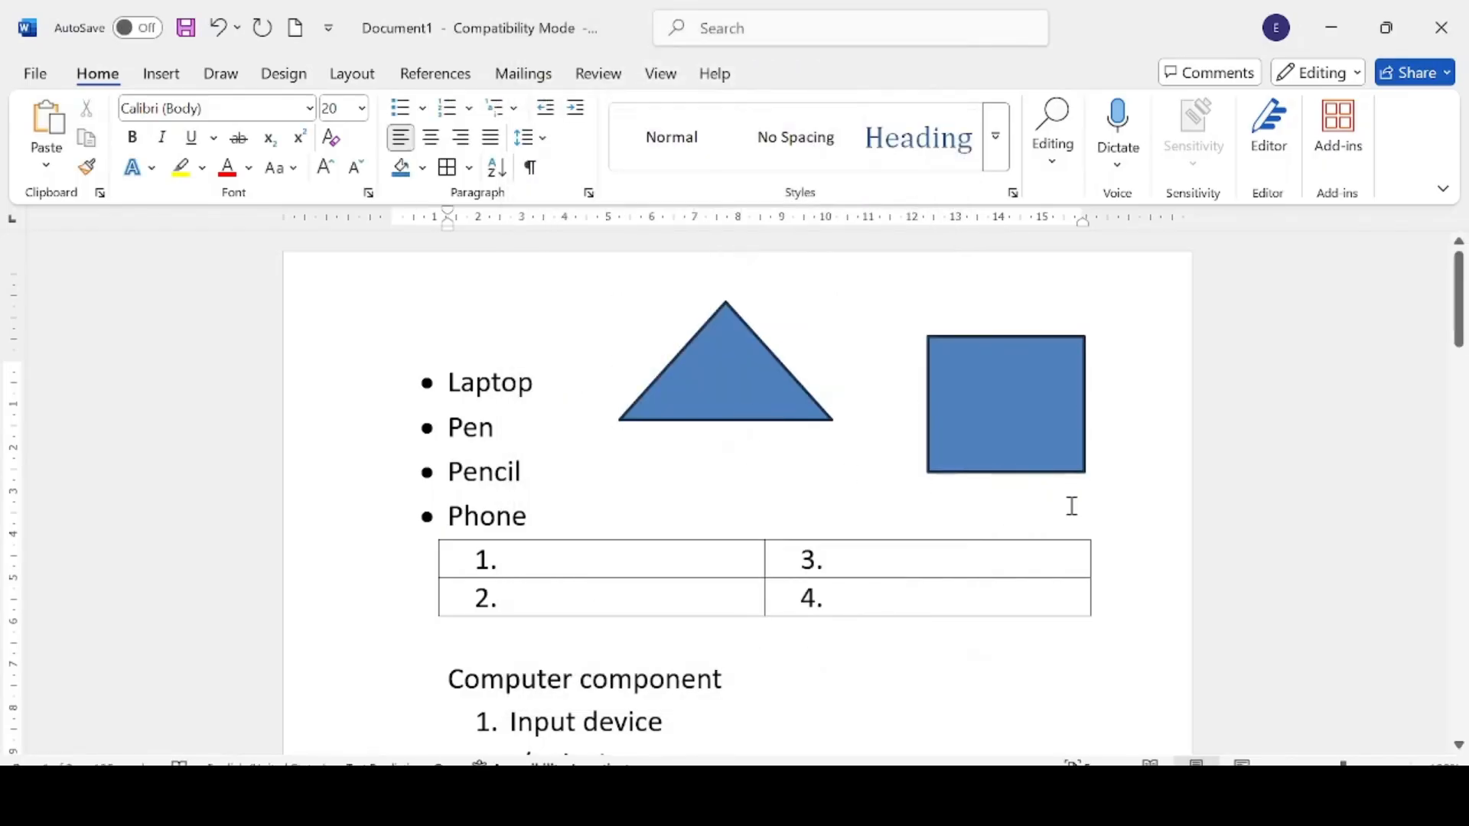
# Highlight the list items Cpu, Monitor and Scanner in yellow in the multilevel computer component list
pyautogui.moveTo(1463, 291); pyautogui.dragTo(1463, 562)
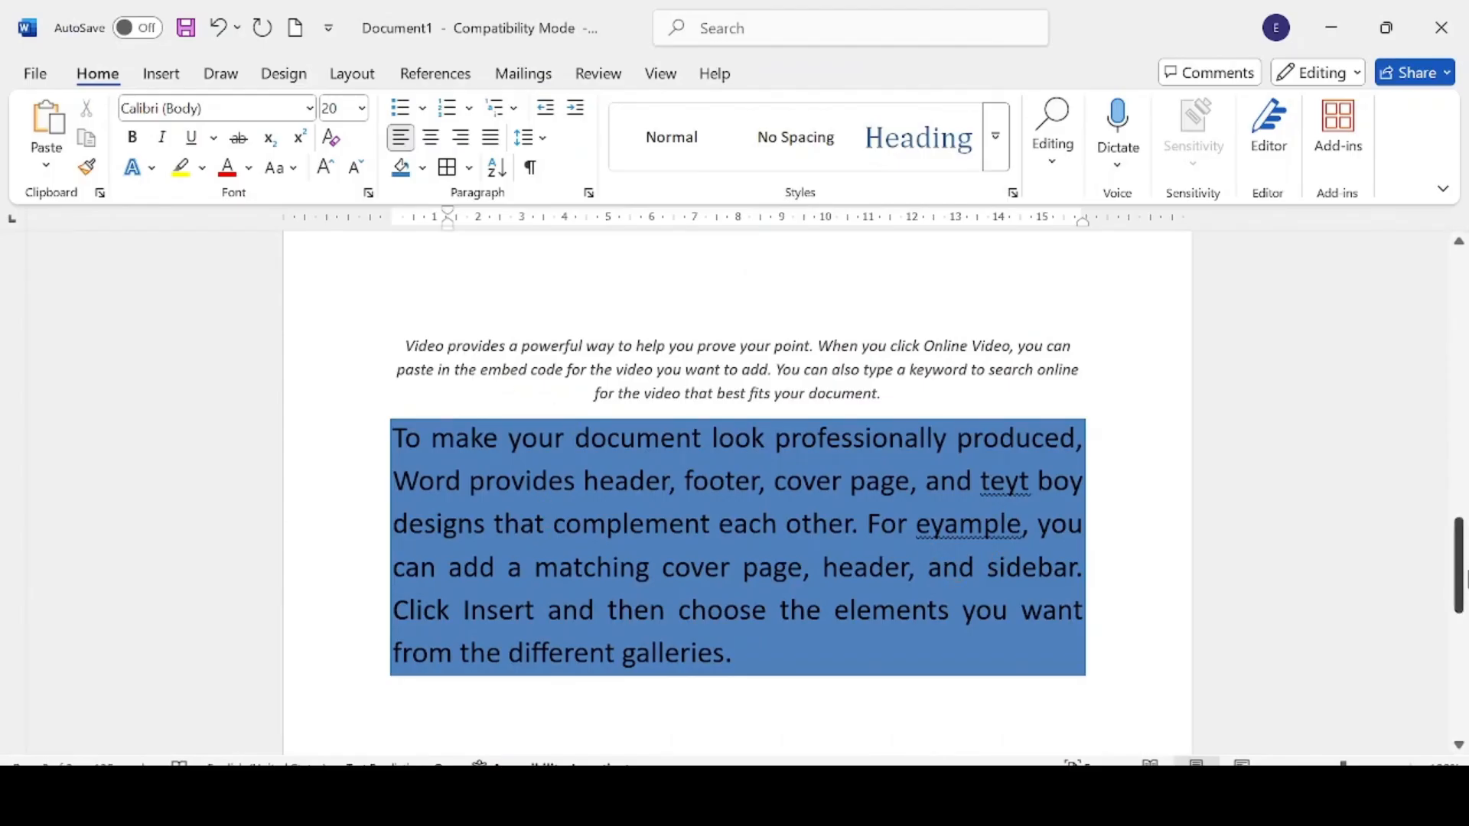
pyautogui.moveTo(1460, 592); pyautogui.dragTo(1431, 492)
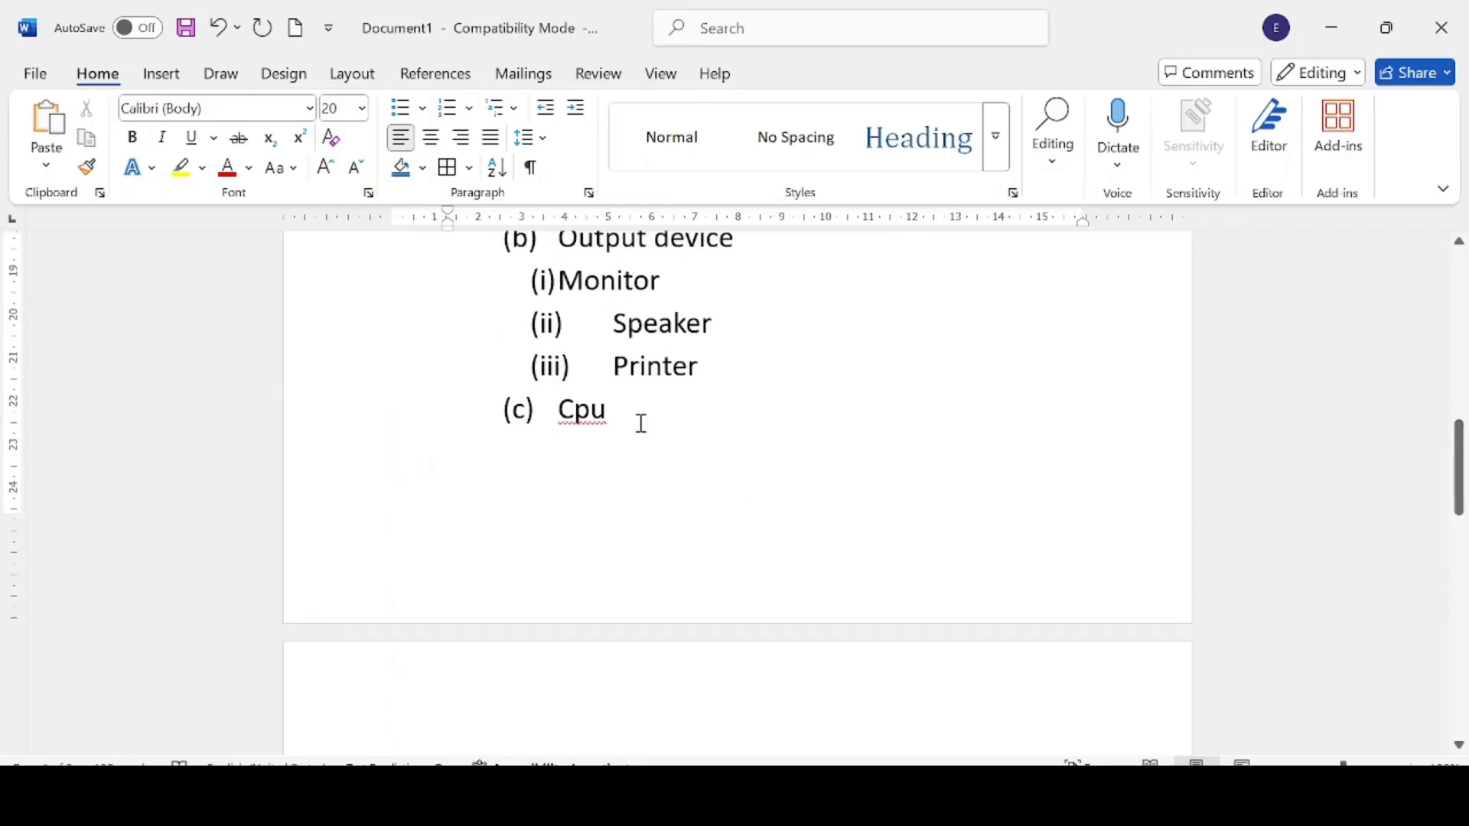
pyautogui.moveTo(643, 427); pyautogui.dragTo(555, 401)
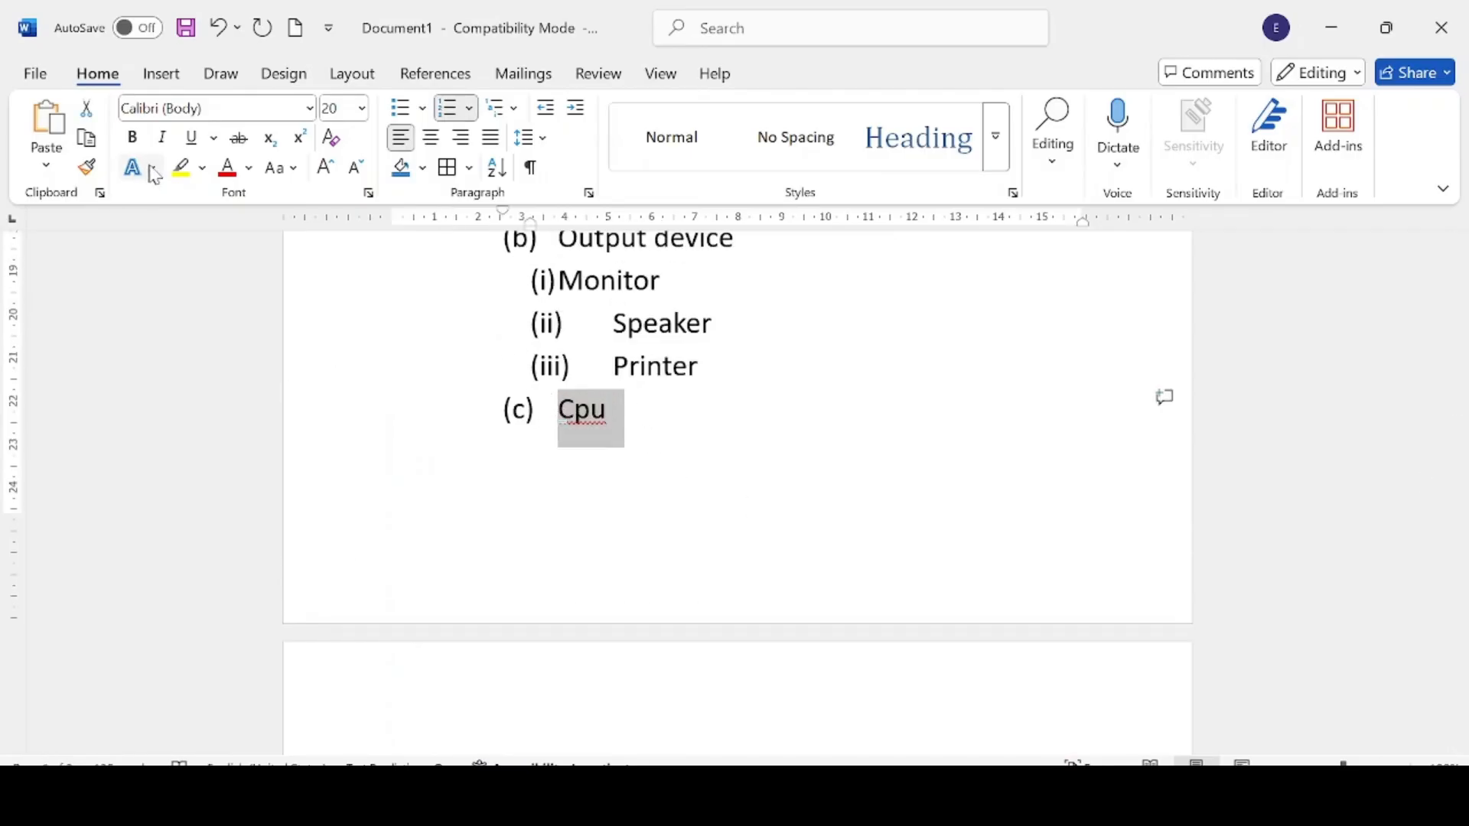
pyautogui.click(181, 171)
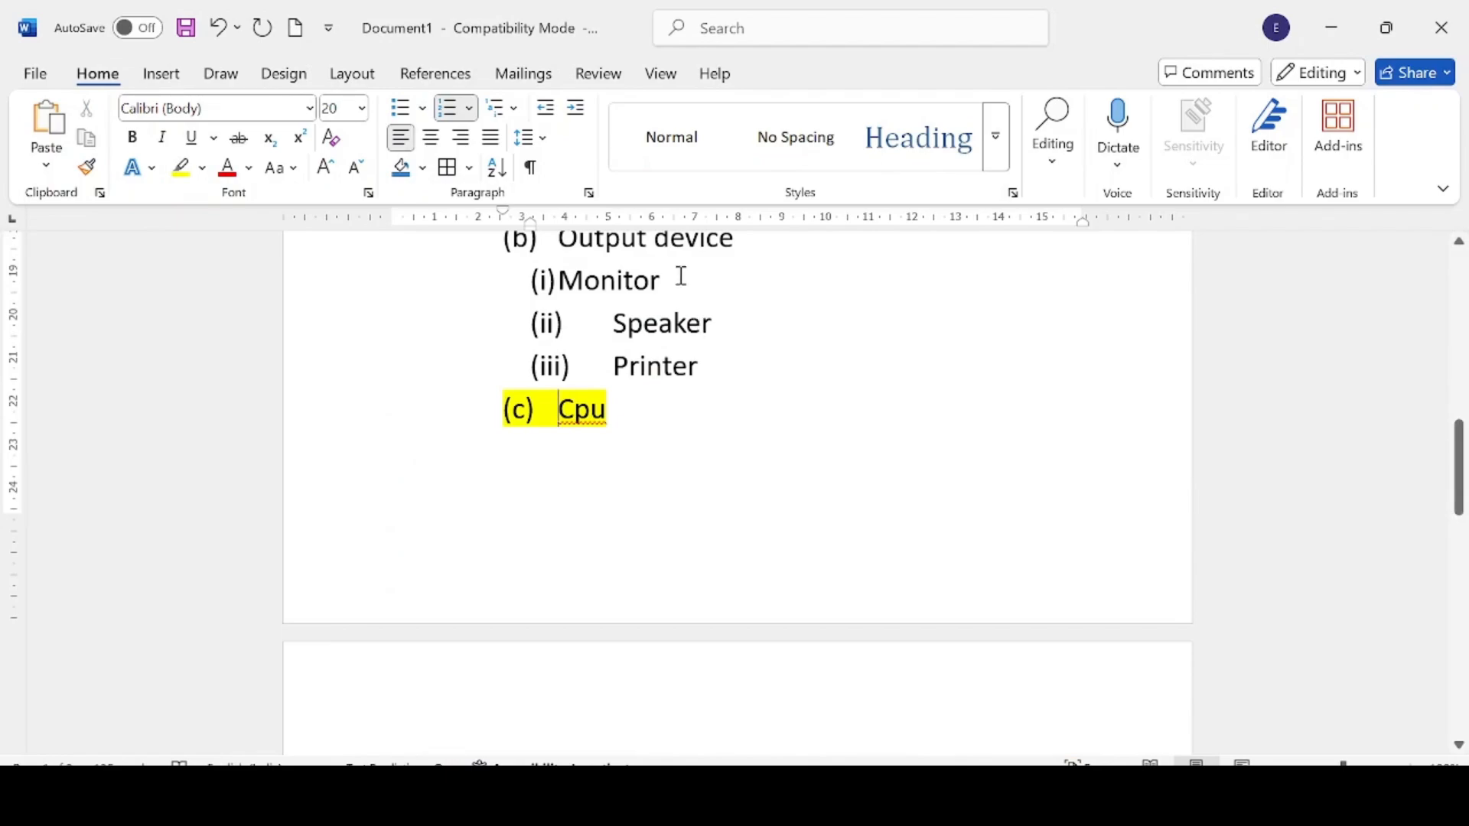
pyautogui.moveTo(679, 280); pyautogui.dragTo(531, 266)
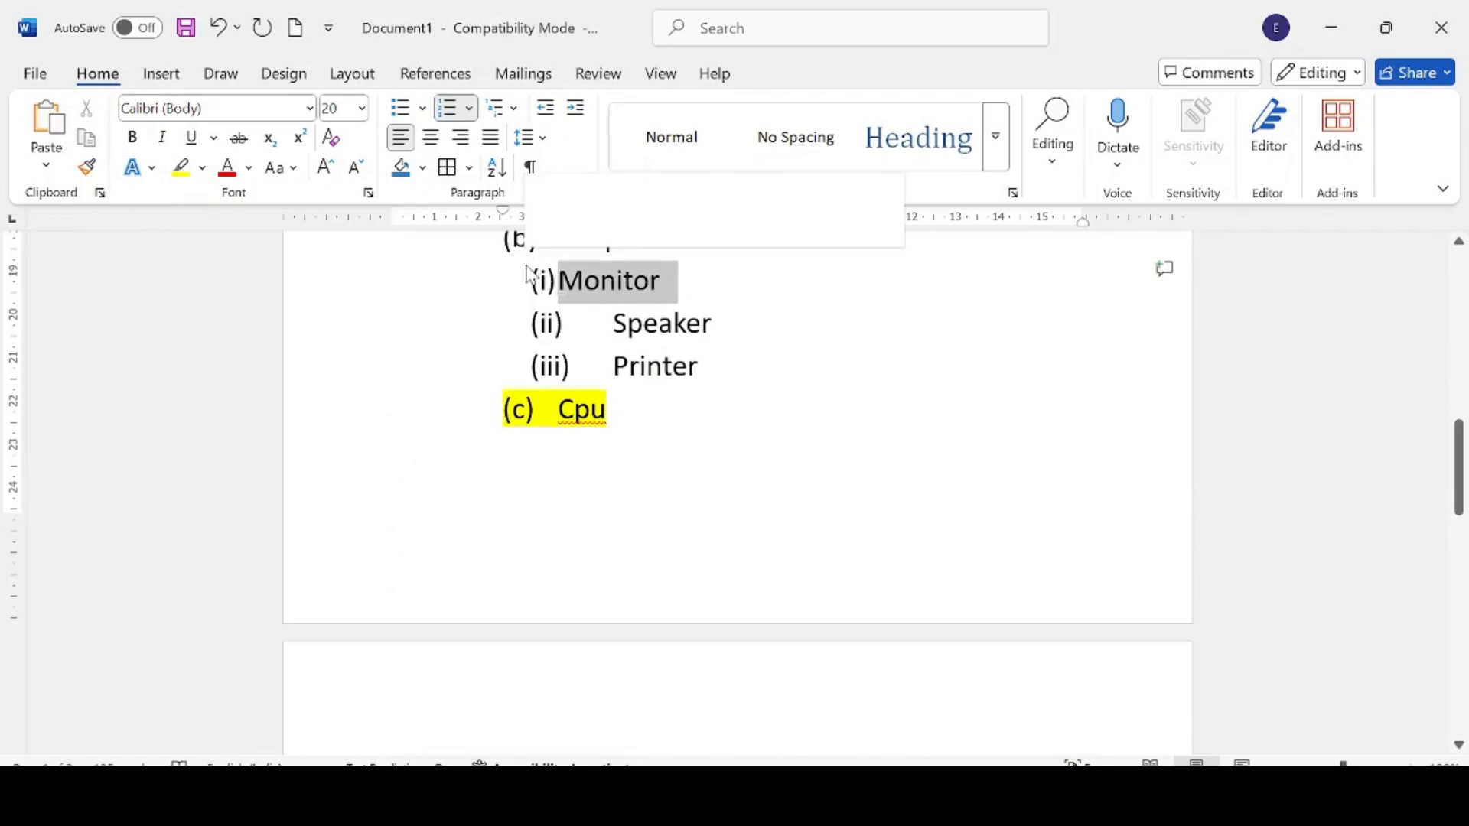
pyautogui.click(180, 168)
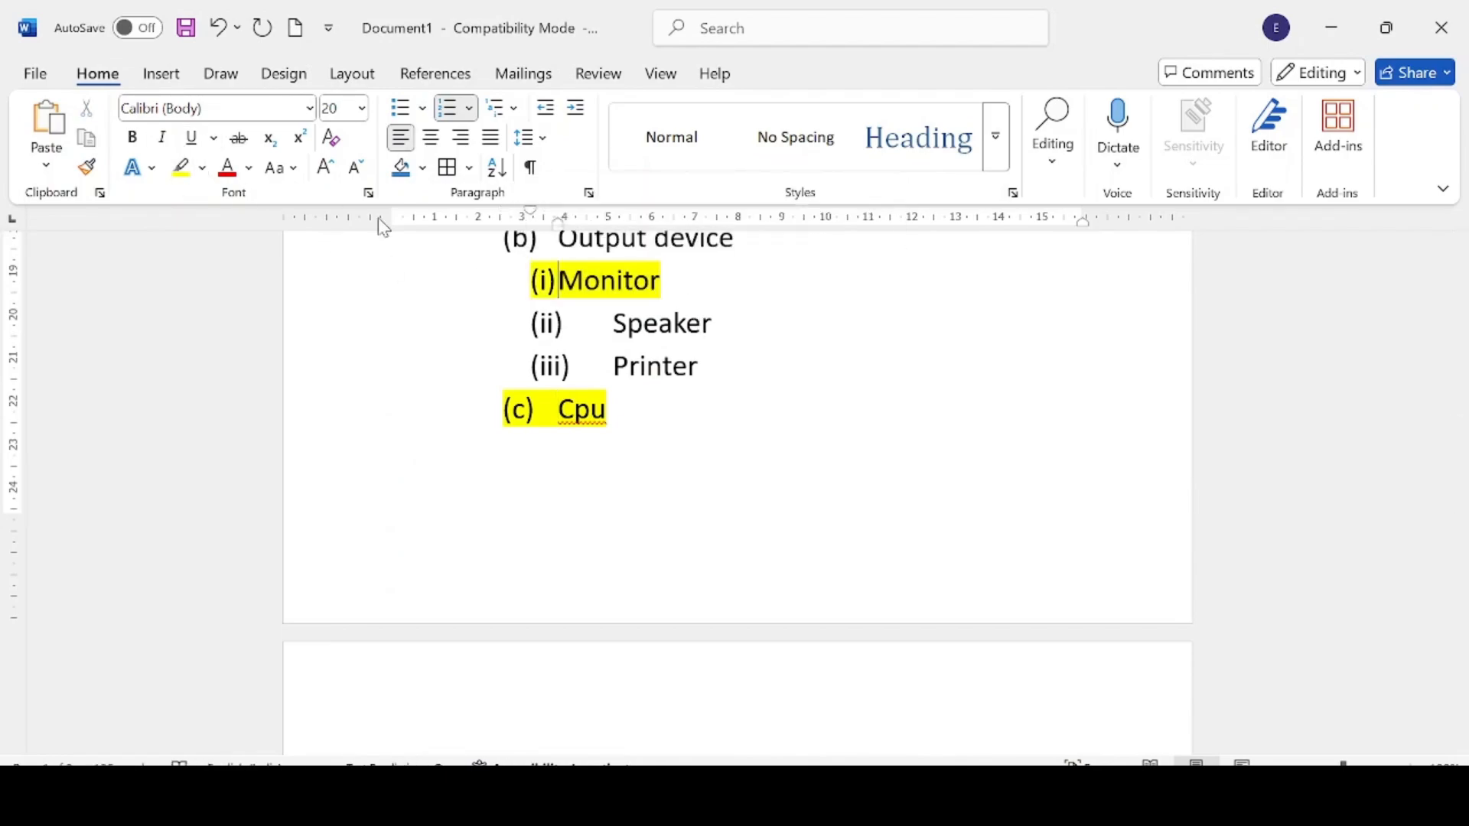
pyautogui.moveTo(1458, 459); pyautogui.dragTo(1458, 430)
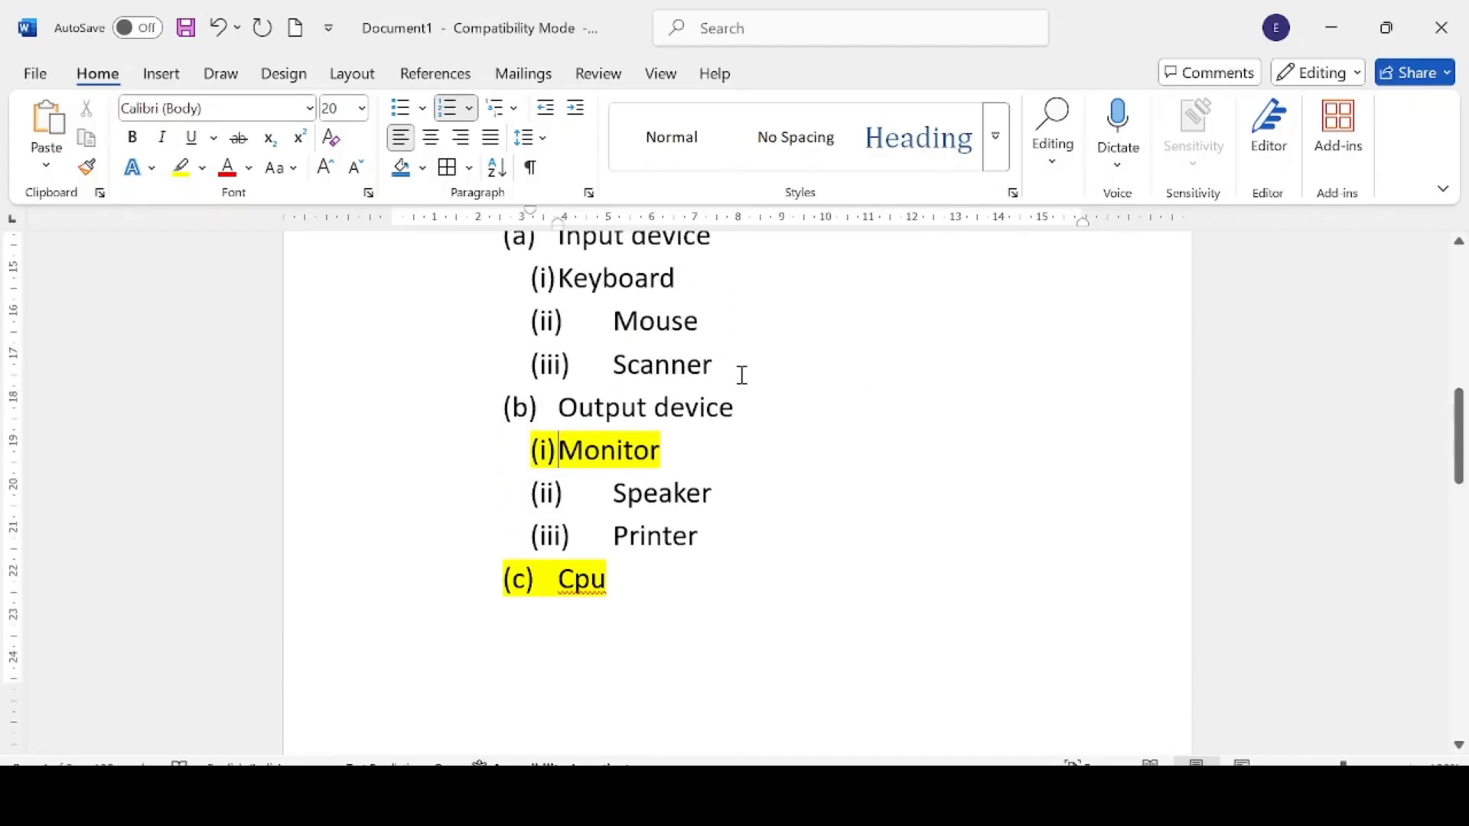
pyautogui.moveTo(741, 370); pyautogui.dragTo(589, 389)
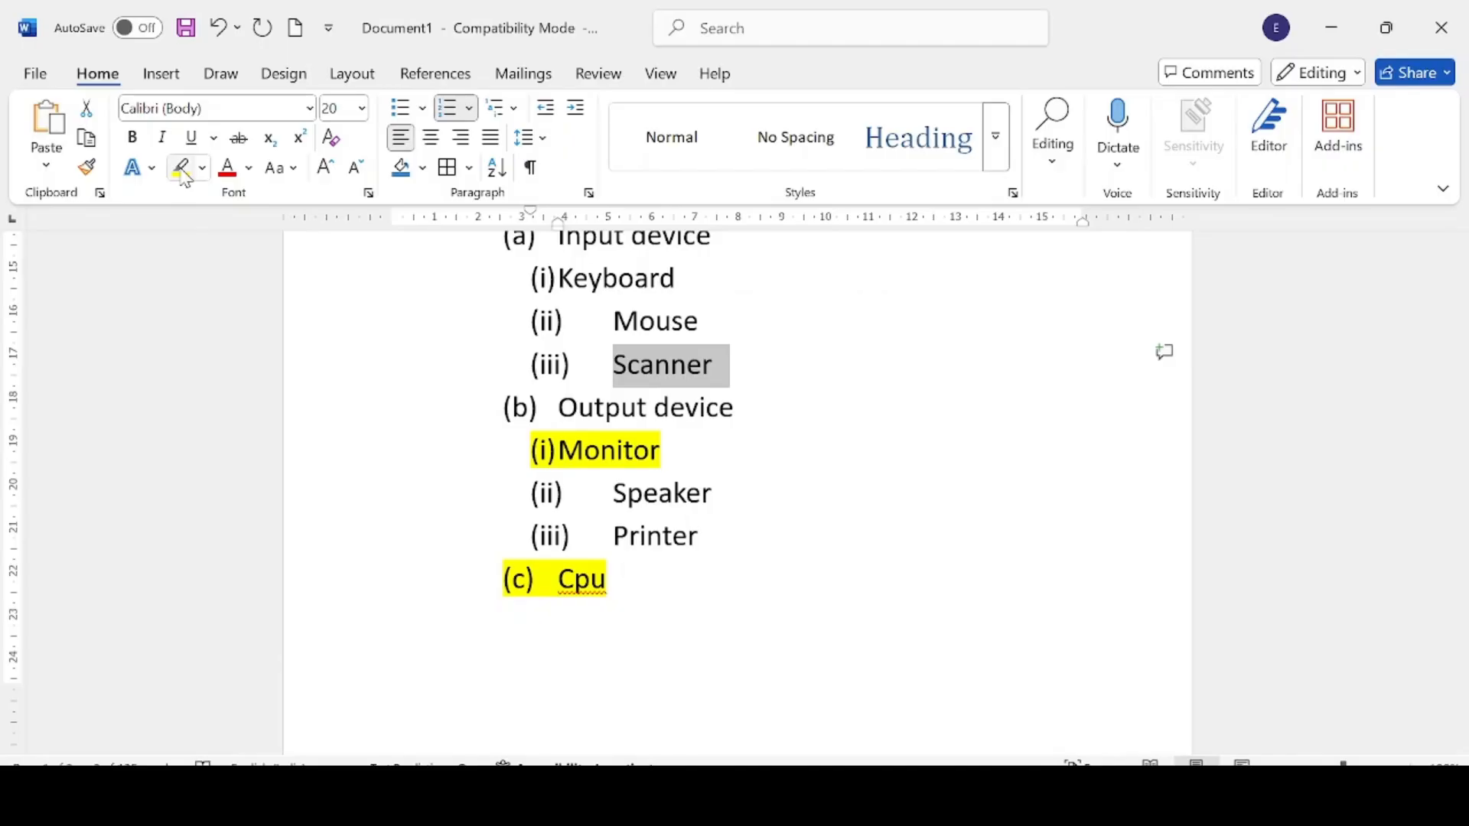
pyautogui.click(181, 168)
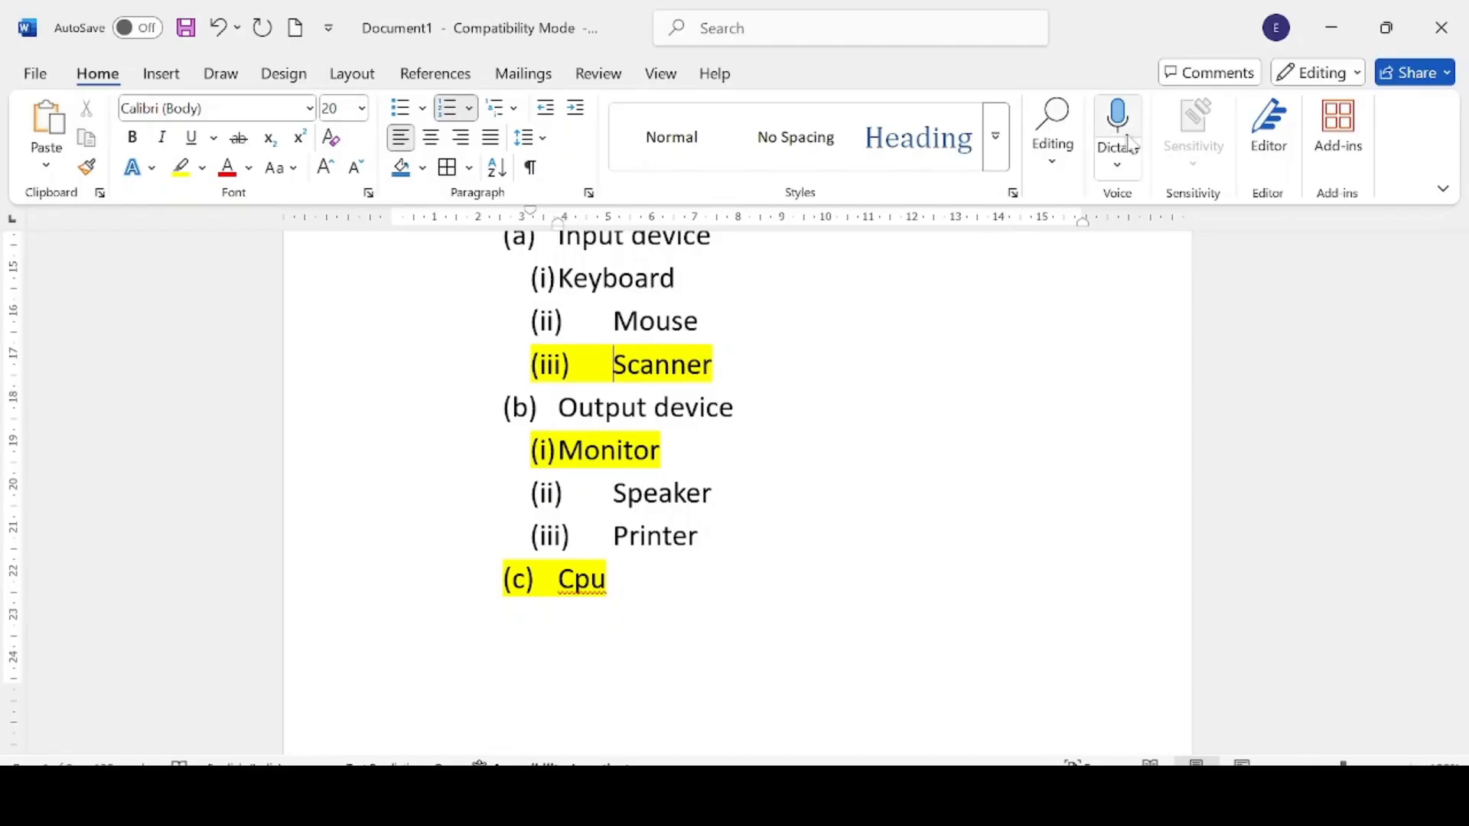
# Select the Scanner item and extend the selection to all text with similar formatting
pyautogui.click(1061, 174)
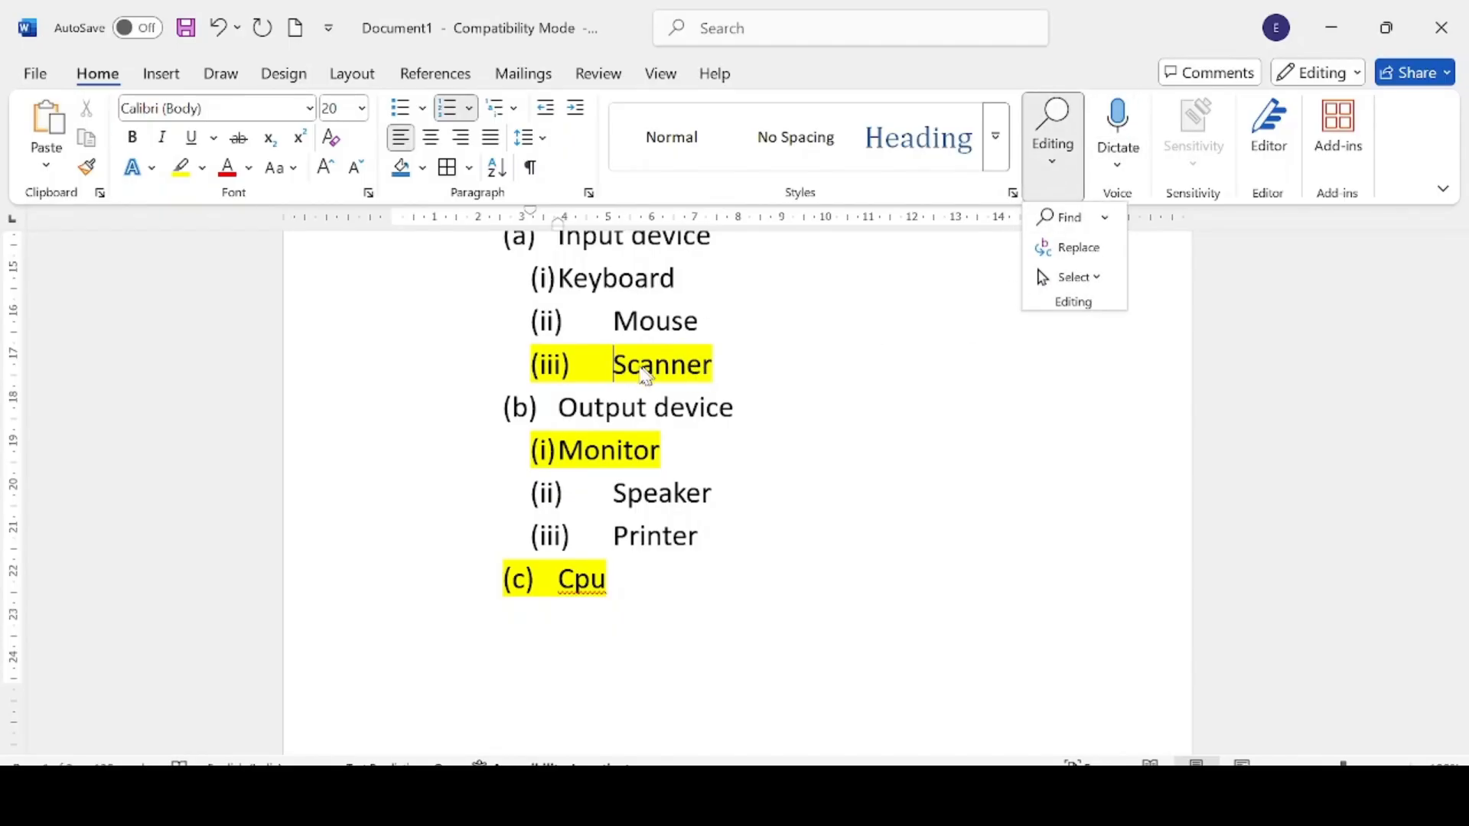
pyautogui.click(614, 364)
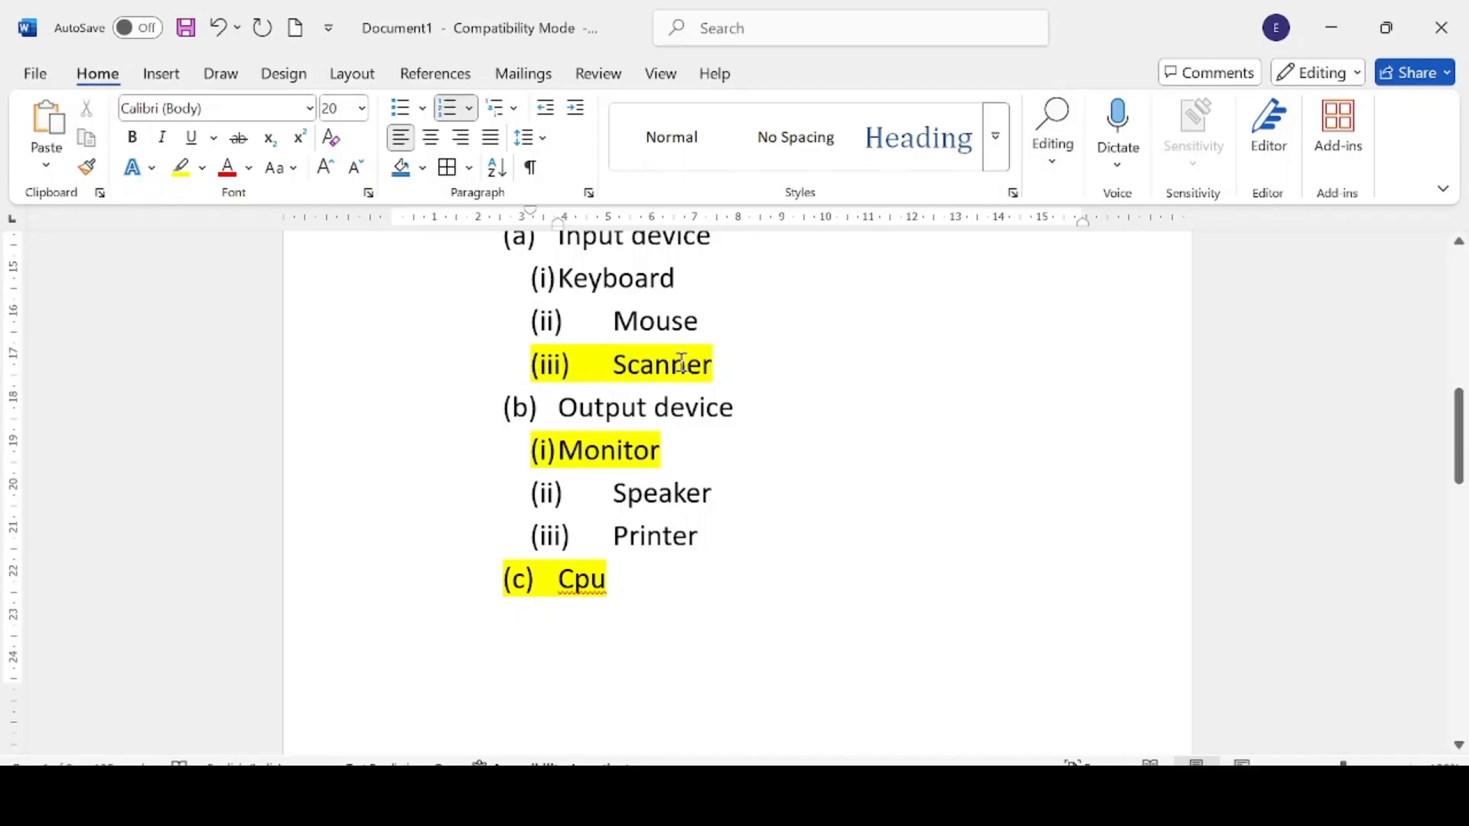
pyautogui.moveTo(719, 360); pyautogui.dragTo(610, 368)
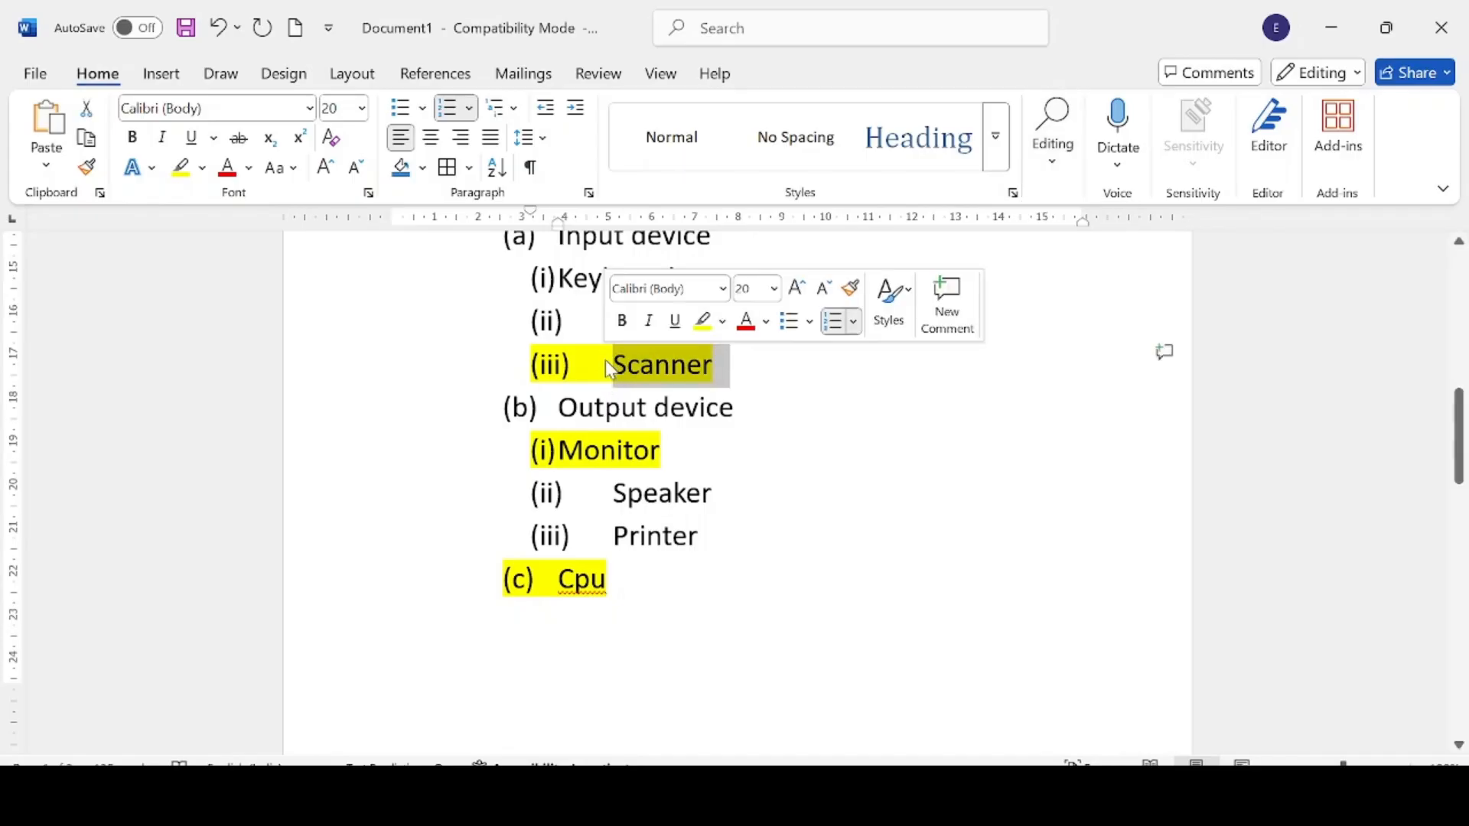
pyautogui.click(1054, 149)
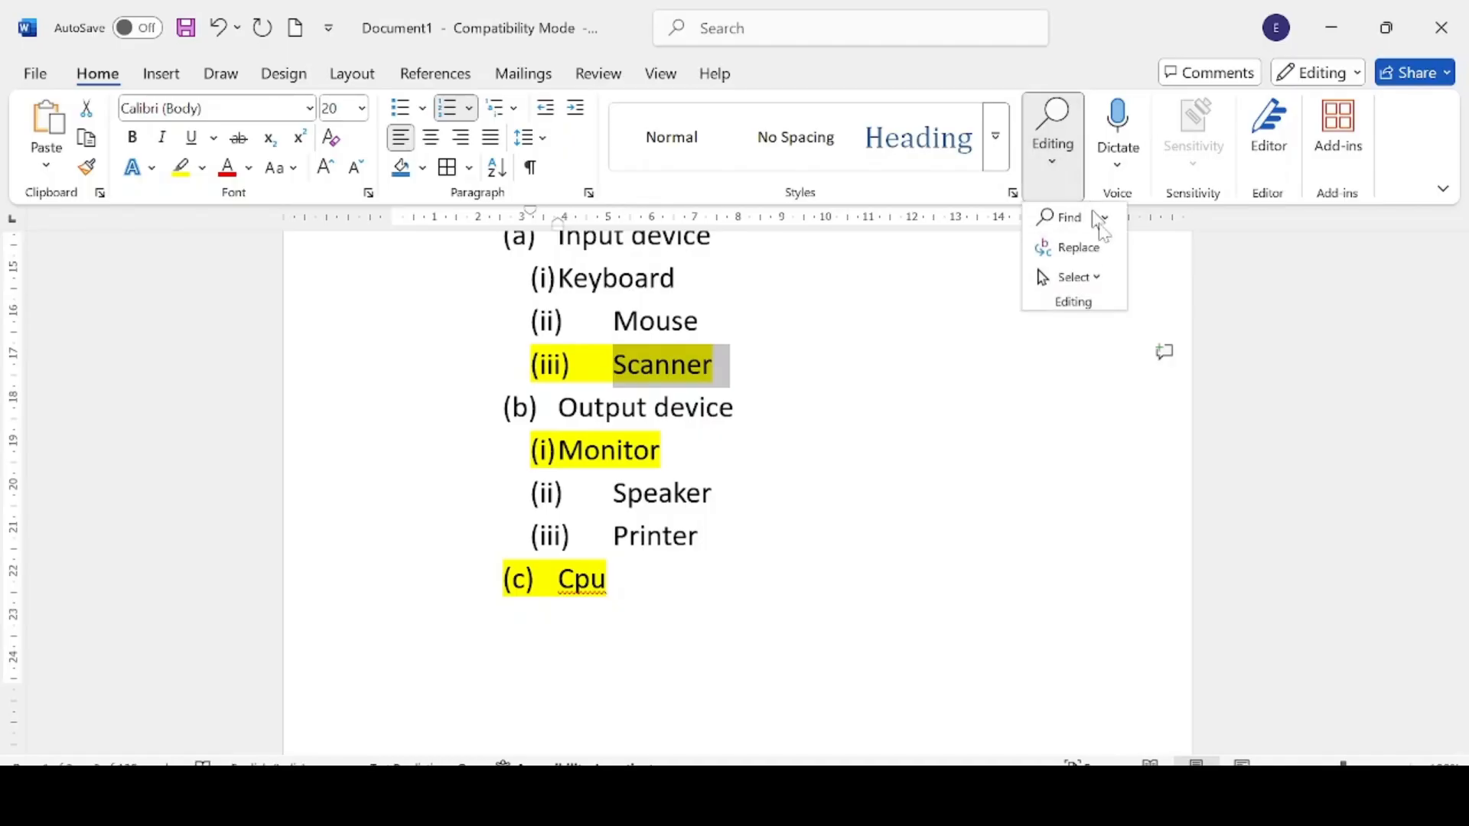
pyautogui.click(1097, 280)
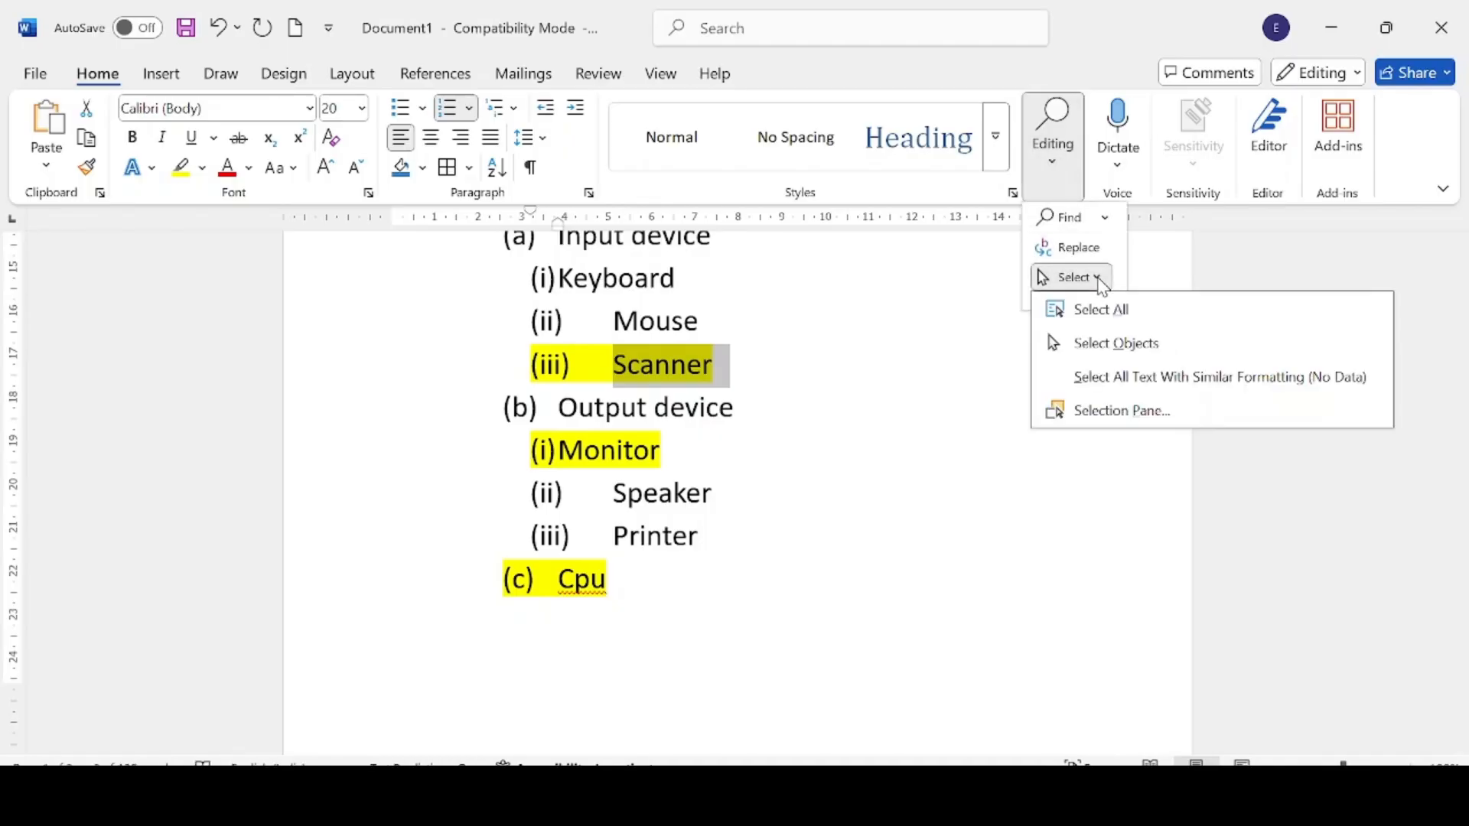
pyautogui.click(1149, 376)
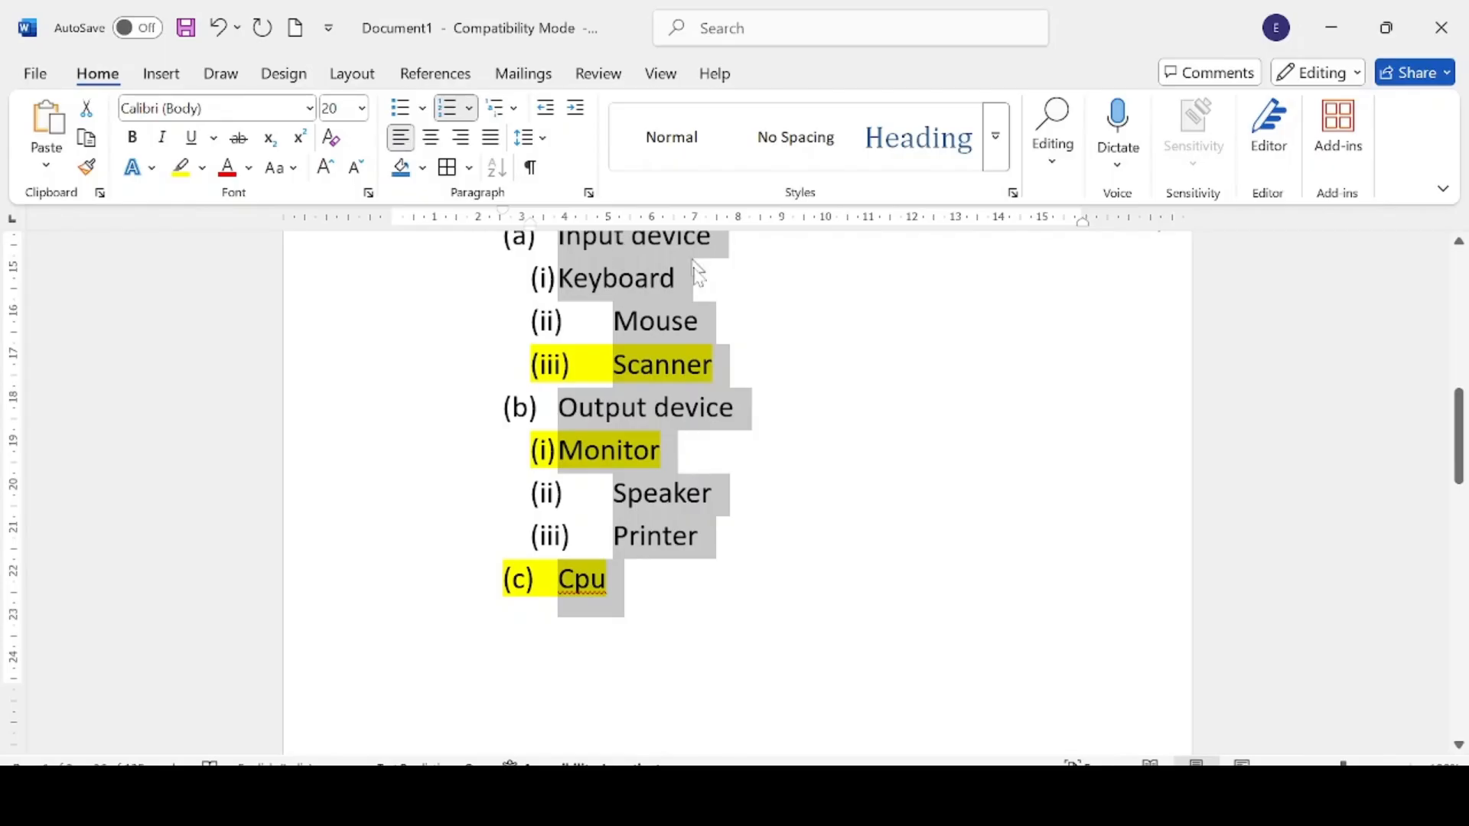
pyautogui.moveTo(1461, 438); pyautogui.dragTo(1461, 369)
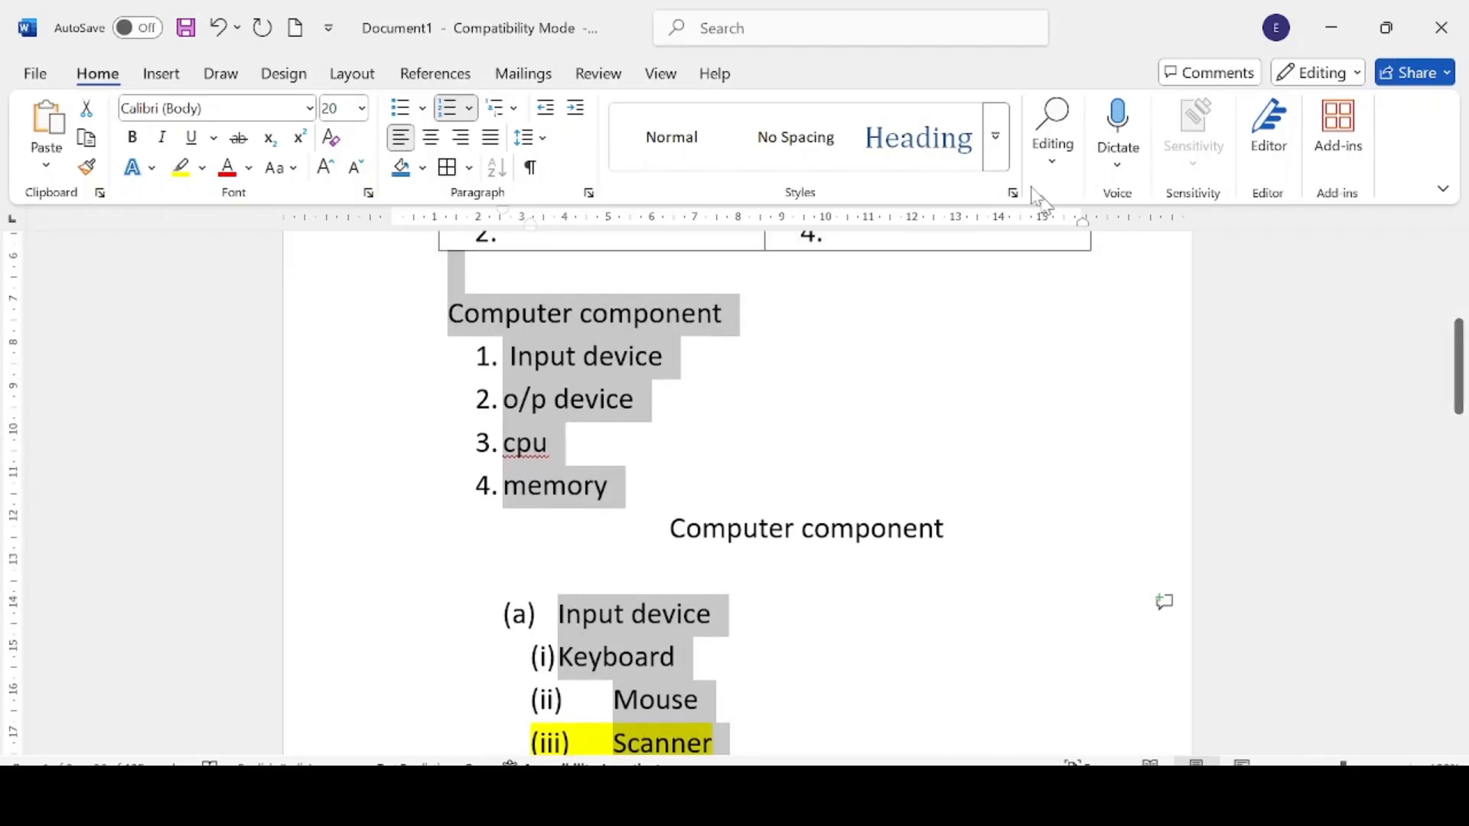
# Clear all formatting from the selected list text
pyautogui.click(1055, 180)
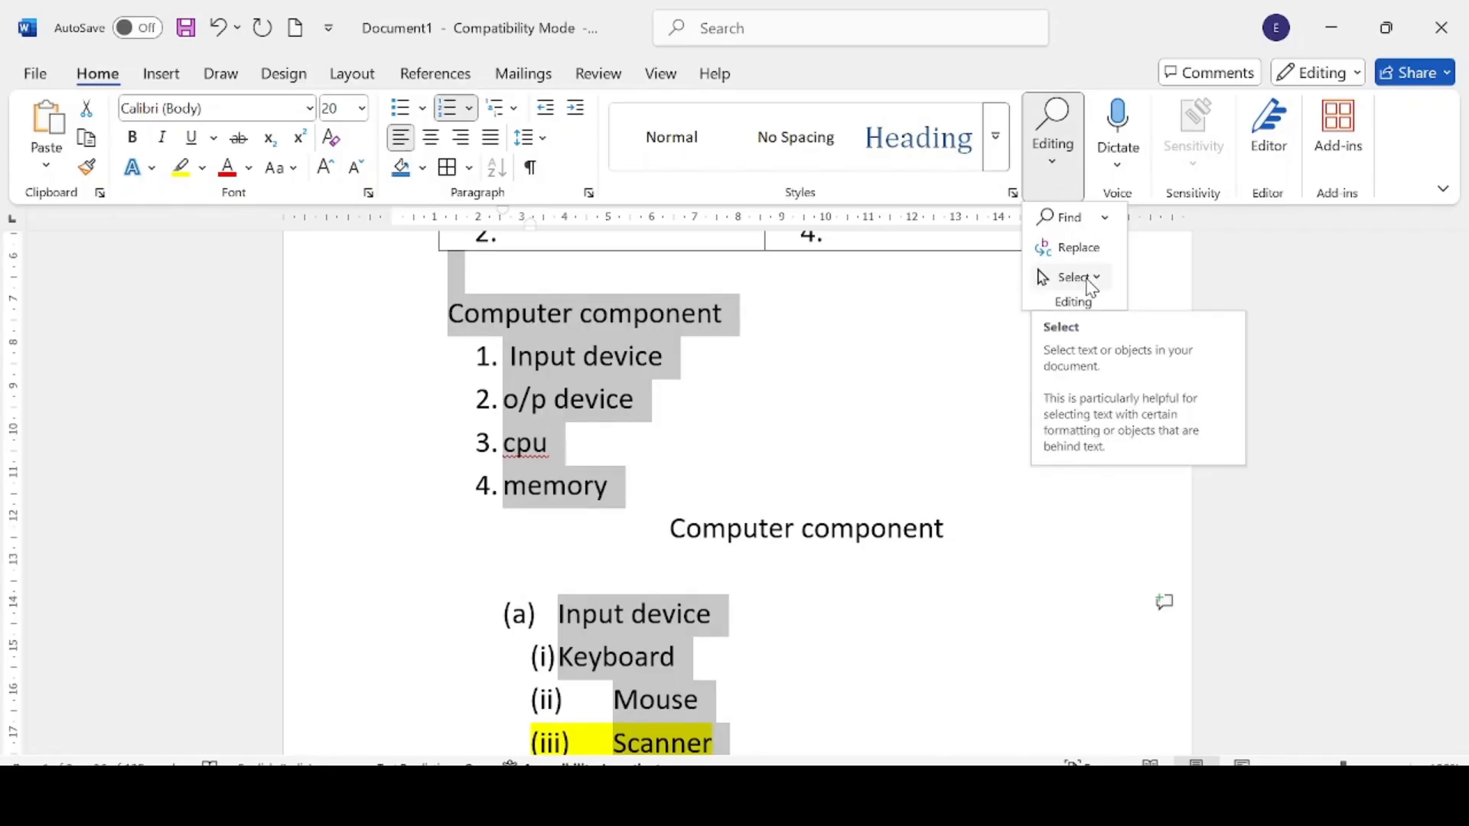
pyautogui.click(335, 144)
pyautogui.click(335, 144)
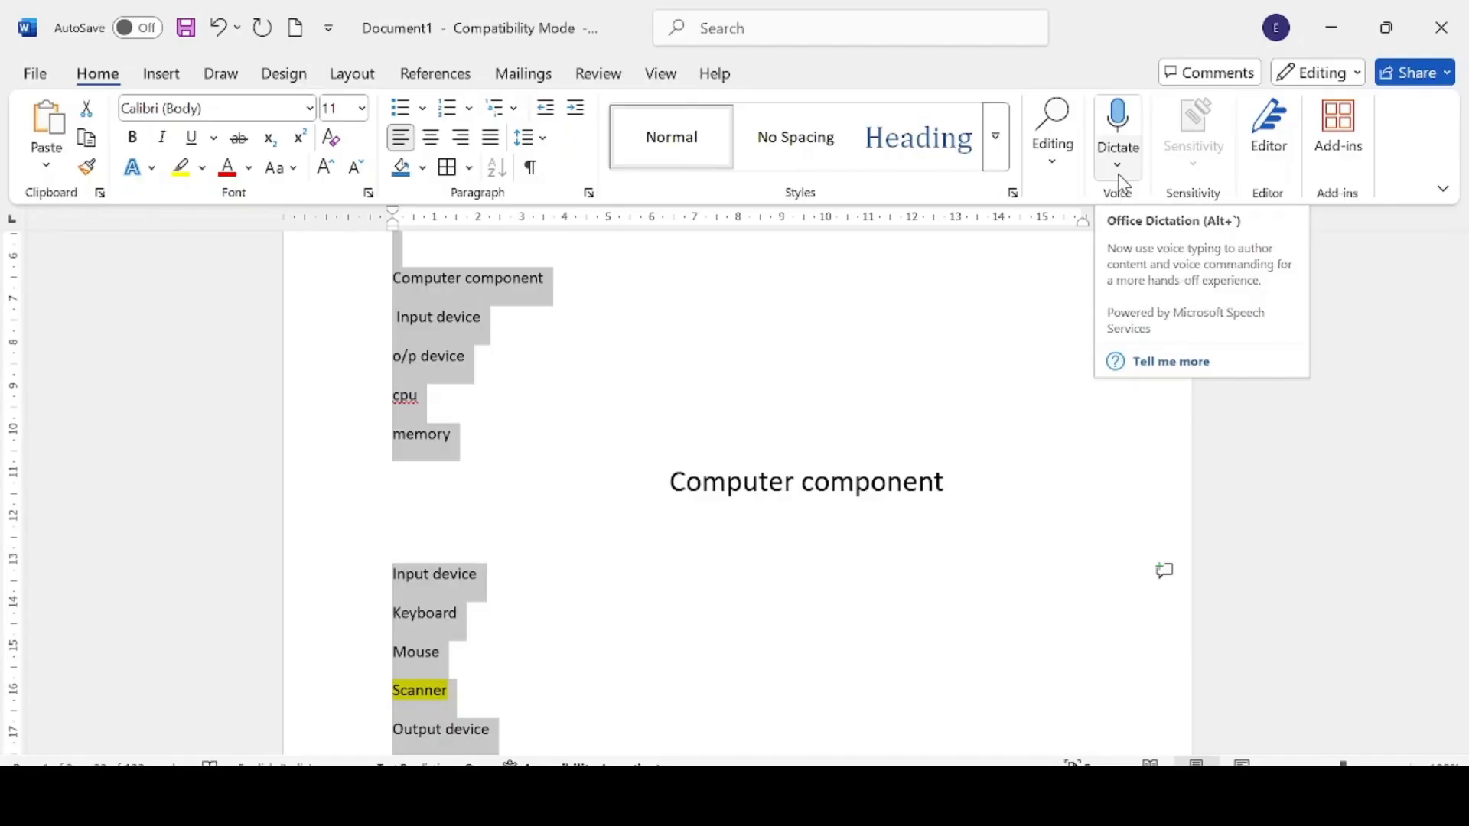
# Run the Editor's spelling check and replace "cpu" with the suggestion "CPU" in the first computer component list
pyautogui.click(1263, 158)
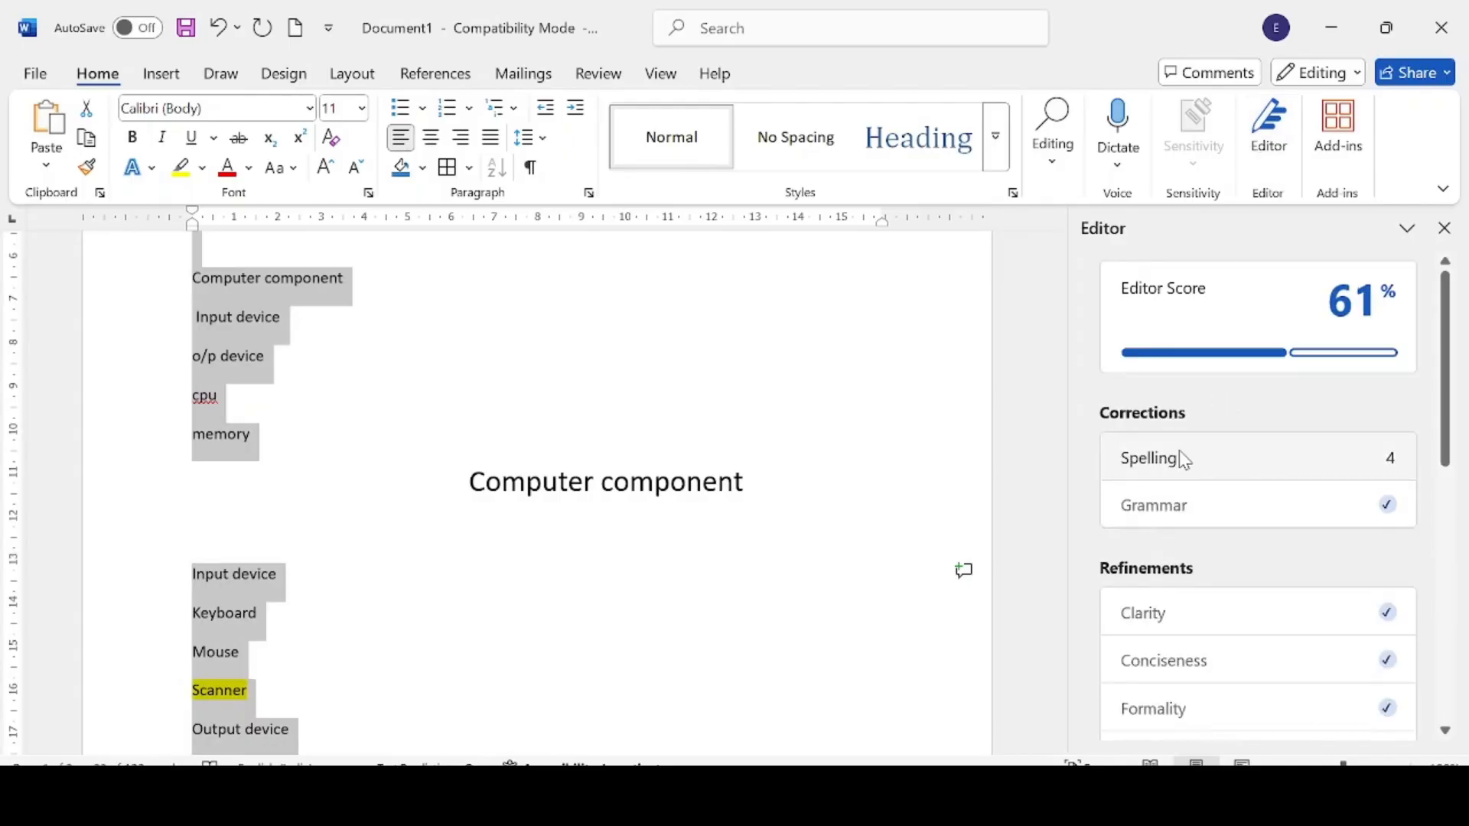
pyautogui.click(1183, 459)
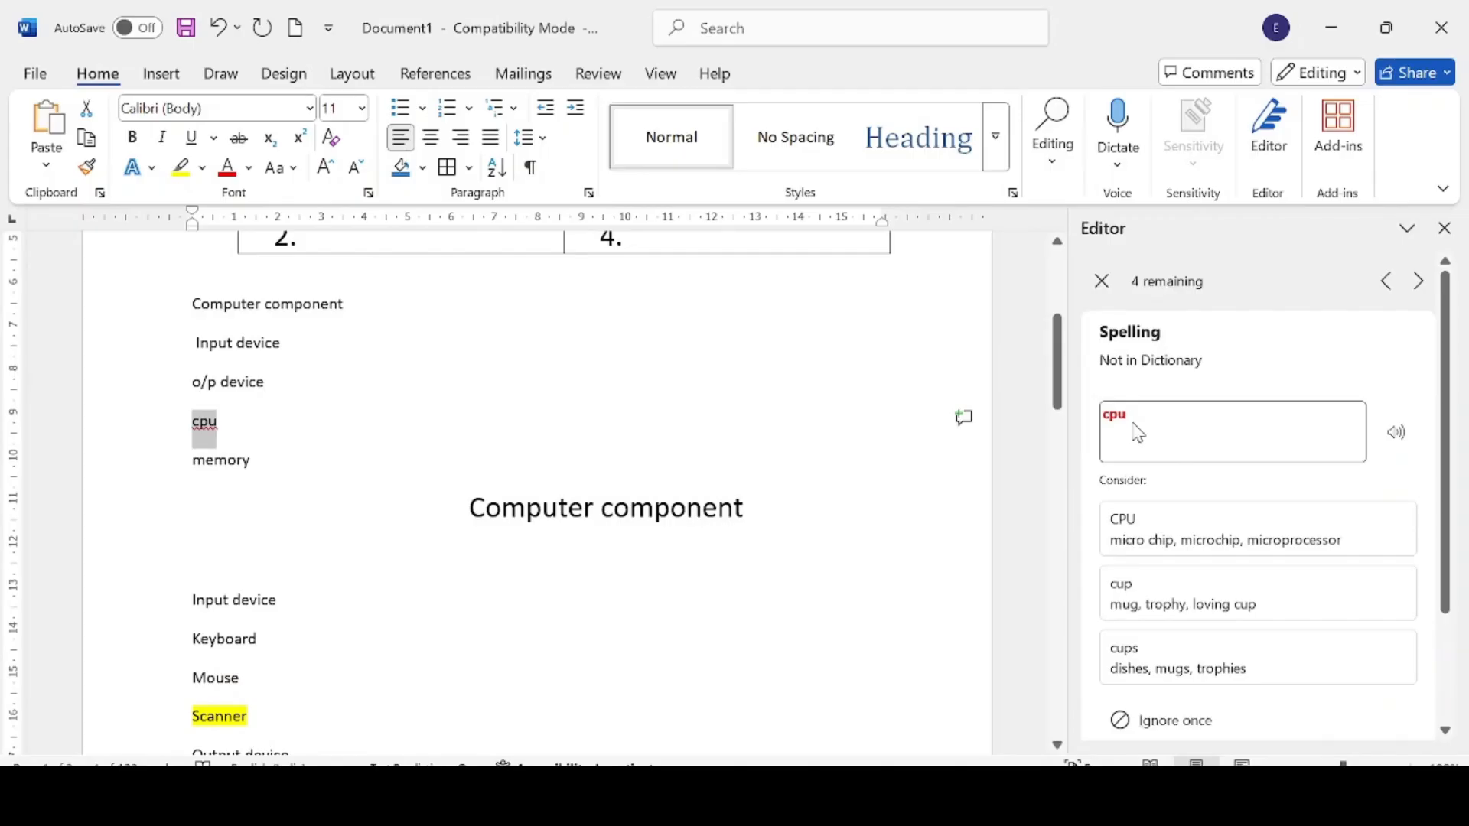
pyautogui.click(1128, 528)
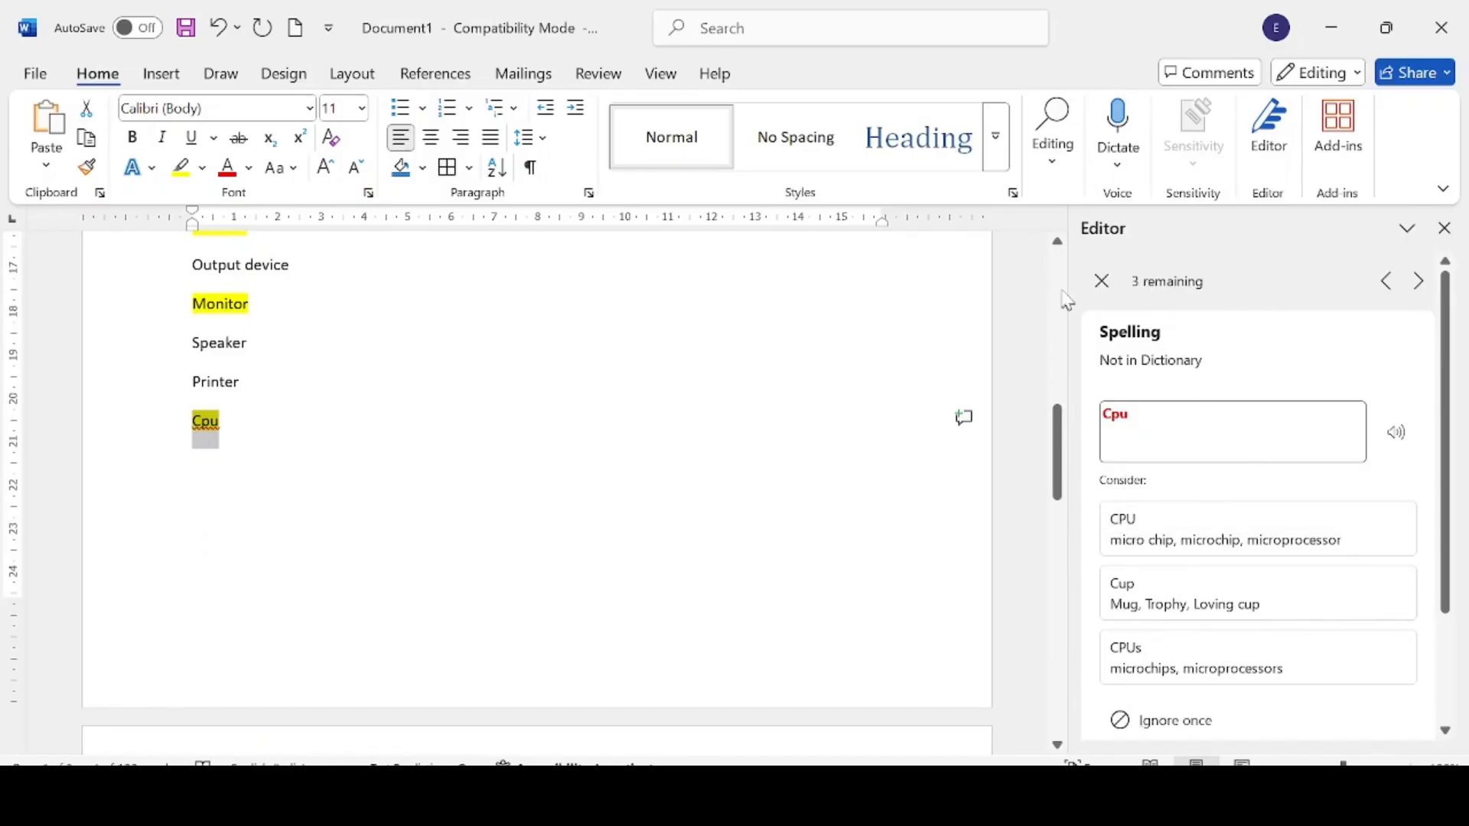
pyautogui.click(1102, 281)
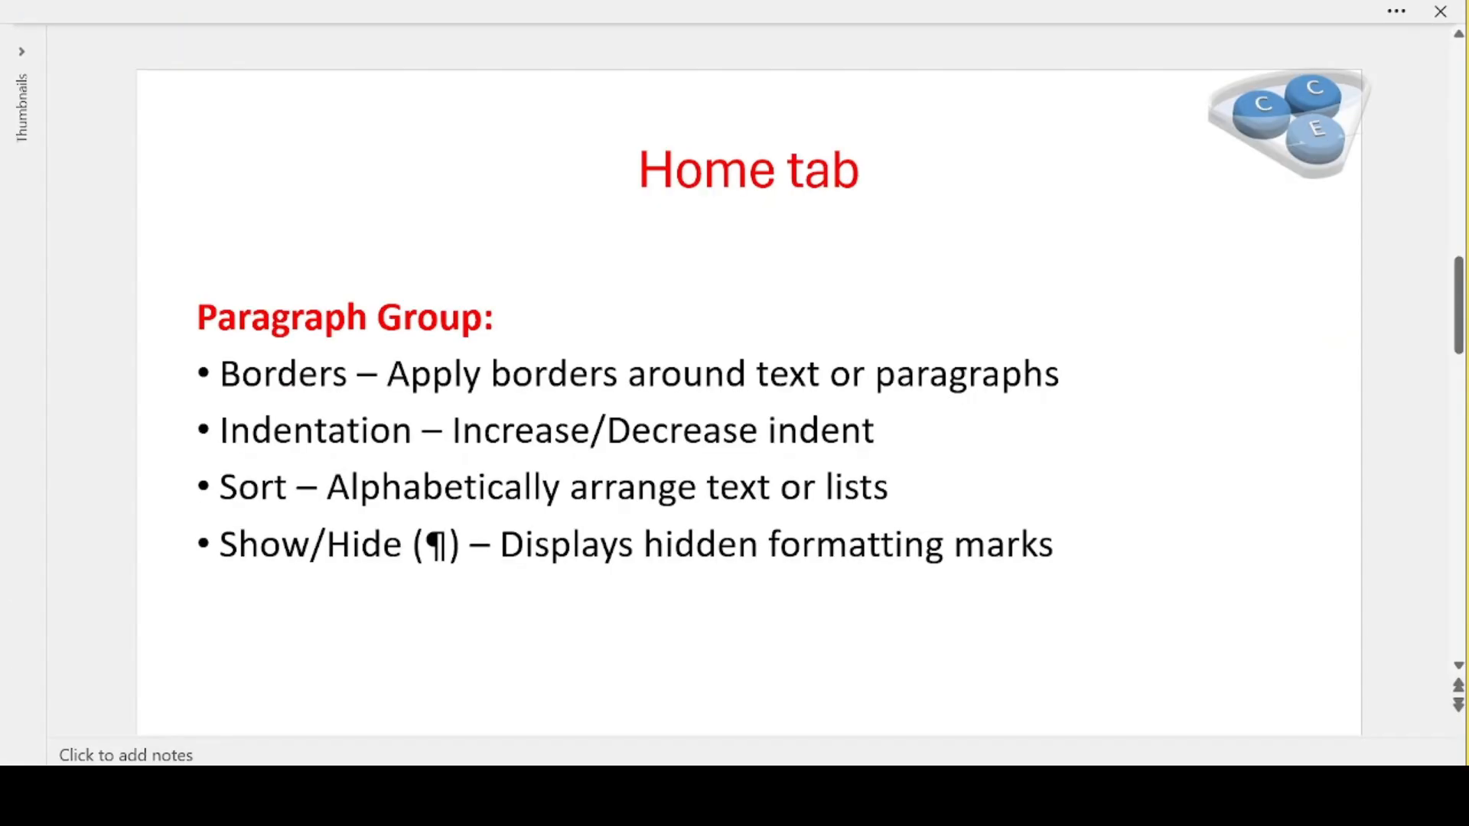
# Go to the closing Thank You slide in the PowerPoint presentation
pyautogui.scroll(-1, 743, 566)
pyautogui.scroll(-1, 744, 566)
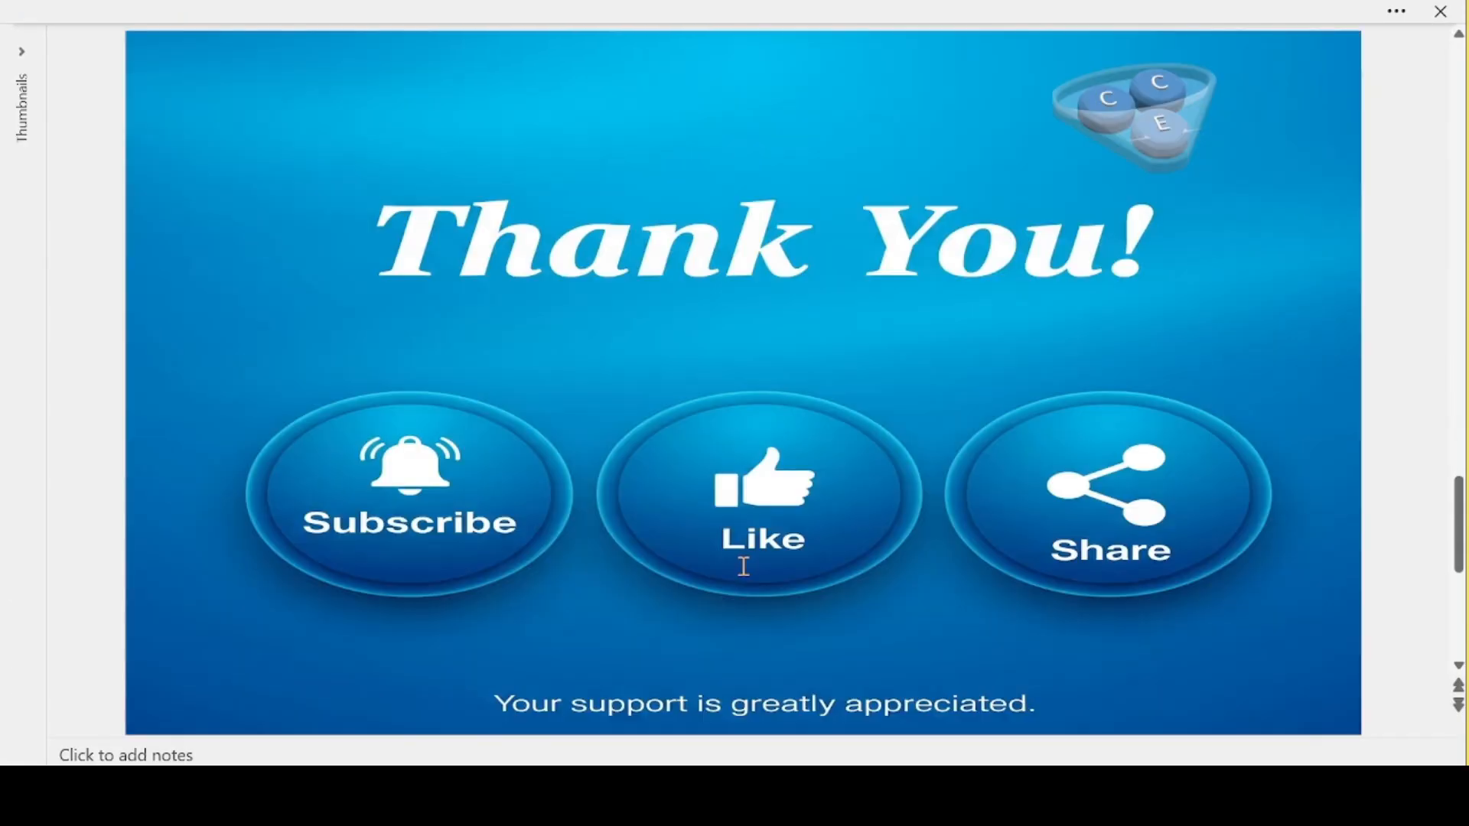